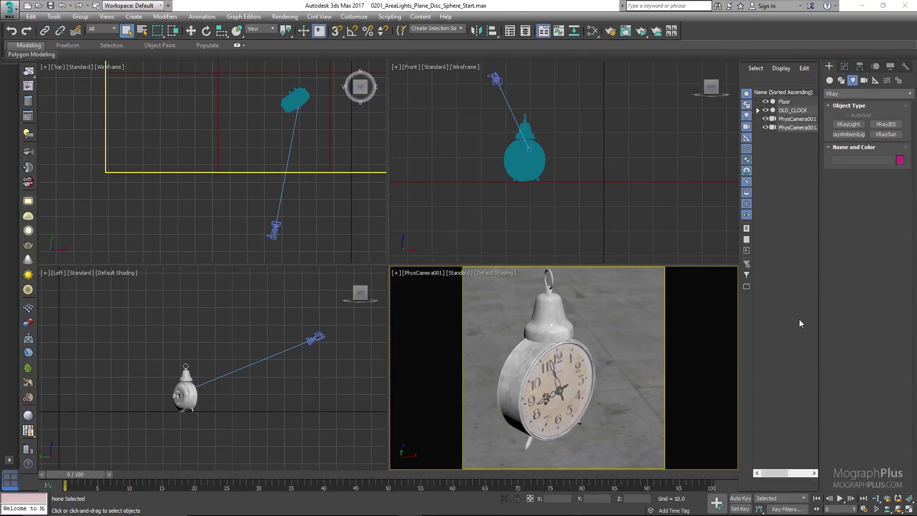
# Step: Review the V-Ray light objects and the shape types available for a VRayLight, without creating a light
pyautogui.click(829, 80)
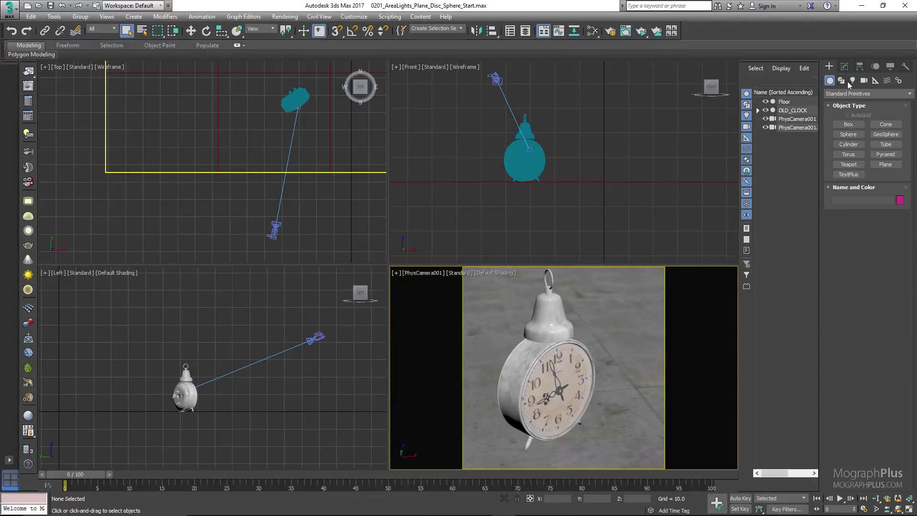
pyautogui.click(852, 81)
pyautogui.click(846, 93)
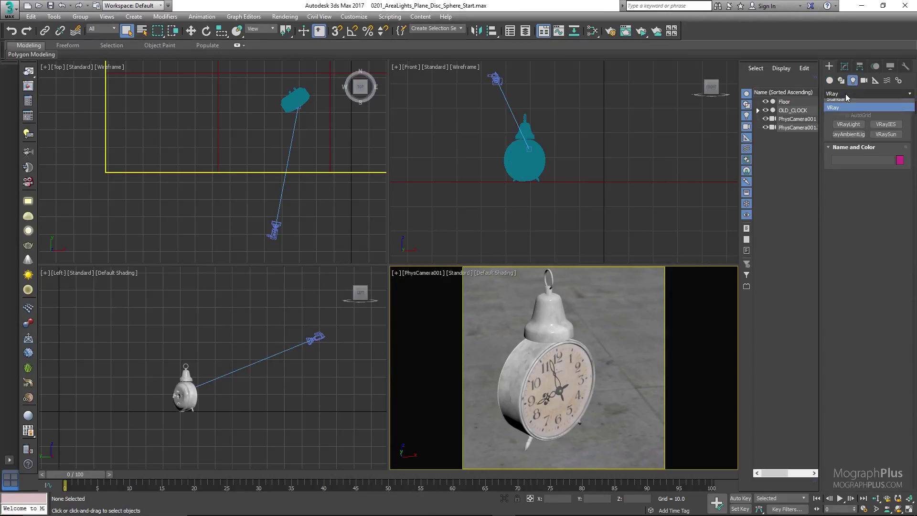
pyautogui.click(843, 119)
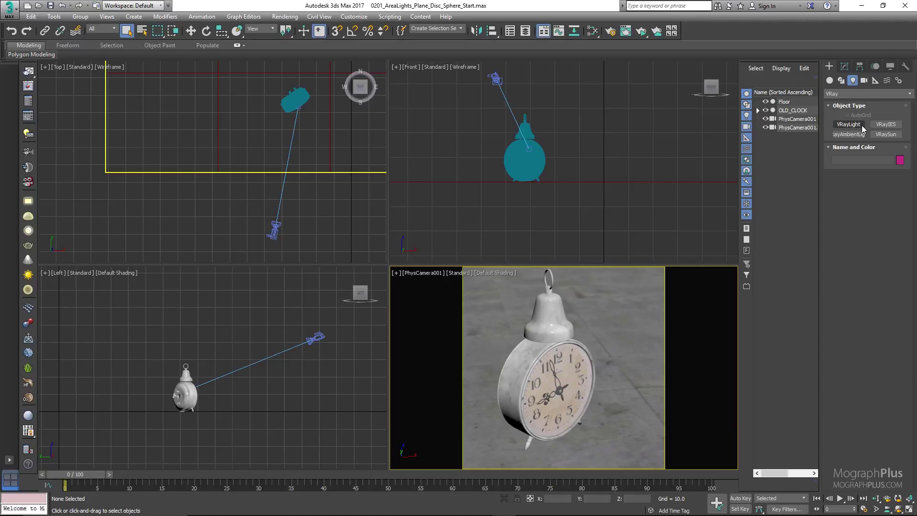
pyautogui.click(855, 125)
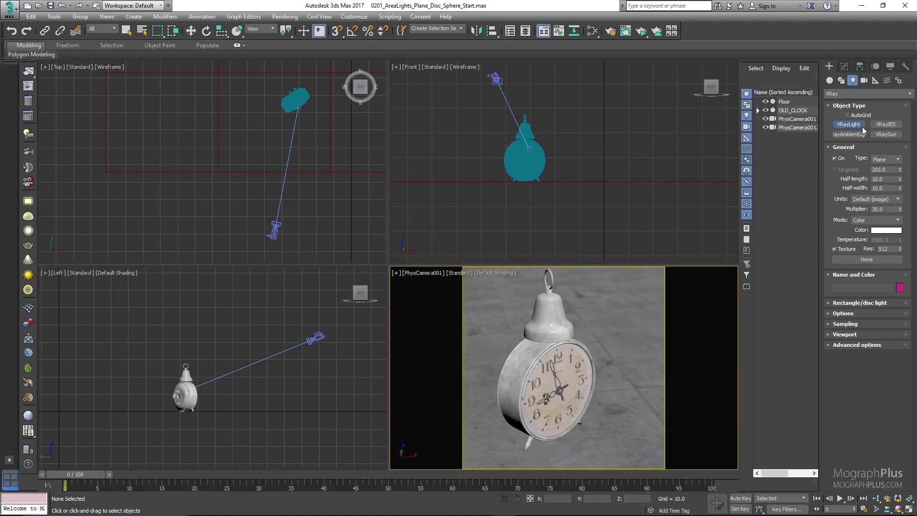
pyautogui.click(892, 160)
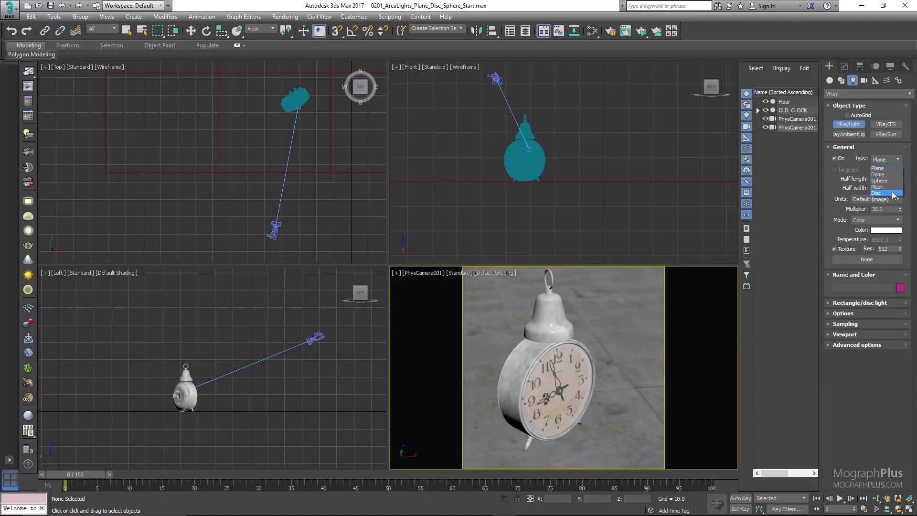
pyautogui.click(886, 150)
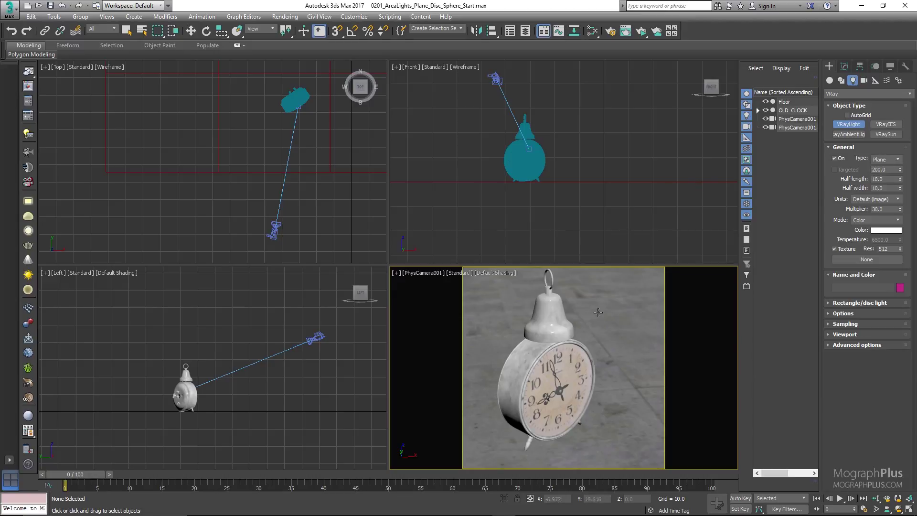
pyautogui.rightClick(514, 325)
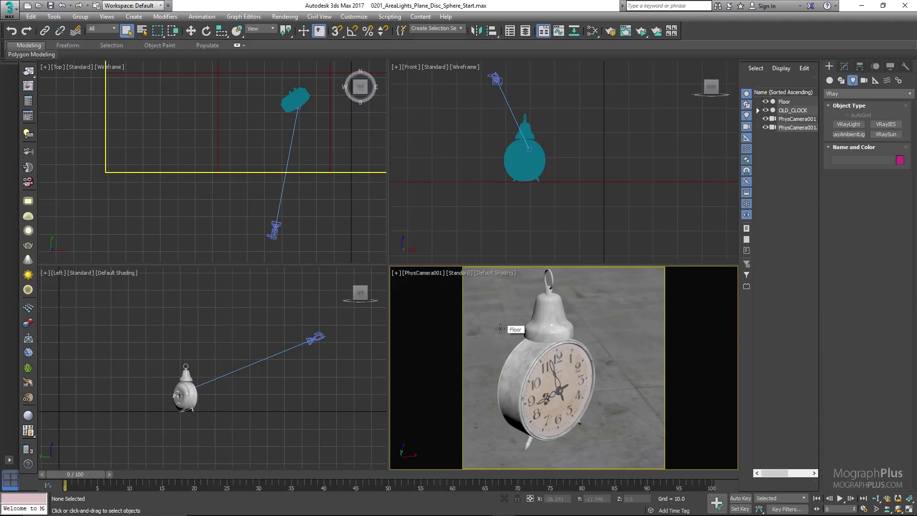
# Step: Inspect the clock and floor from a perspective view, with nothing left selected, and return to the PhysCamera001 view
pyautogui.press('p')
pyautogui.scroll(-8, 500, 328)
pyautogui.scroll(4, 501, 305)
pyautogui.keyDown('alt'); pyautogui.moveTo(501, 305); pyautogui.dragTo(523, 299, button='middle'); pyautogui.keyUp('alt')
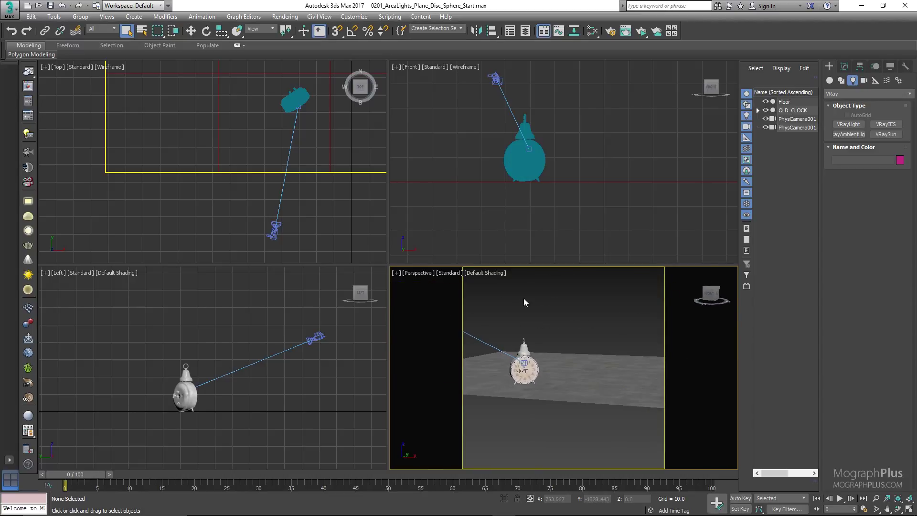
pyautogui.click(520, 362)
pyautogui.click(547, 334)
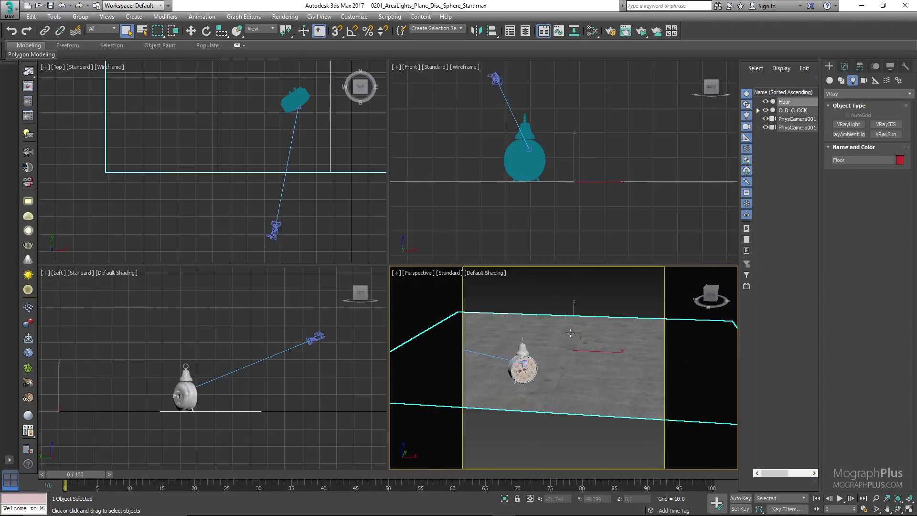
pyautogui.moveTo(497, 310); pyautogui.dragTo(470, 295, button='middle')
pyautogui.moveTo(470, 295); pyautogui.dragTo(539, 295, button='middle')
pyautogui.click(534, 313)
pyautogui.click(555, 293)
pyautogui.press('c')
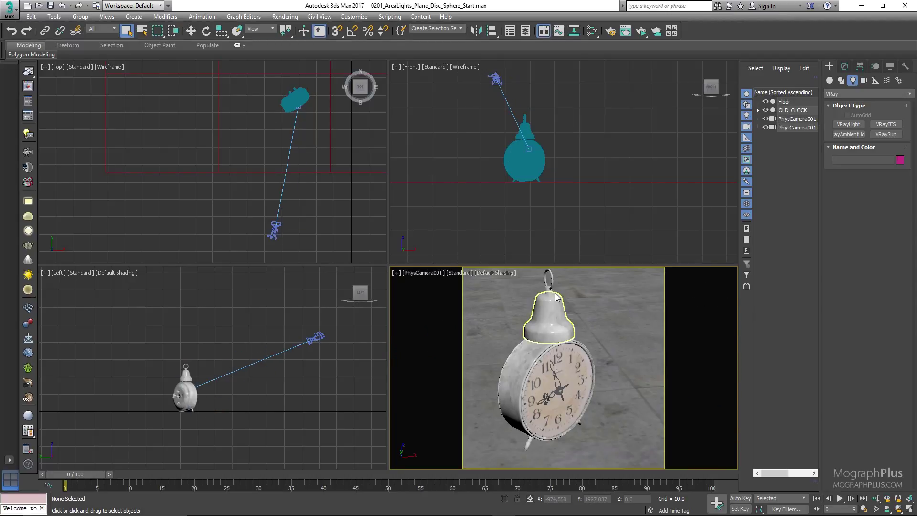
# Step: Switch the render setup target to Production Rendering Mode and review the primary and secondary global illumination engines
pyautogui.press('F10')
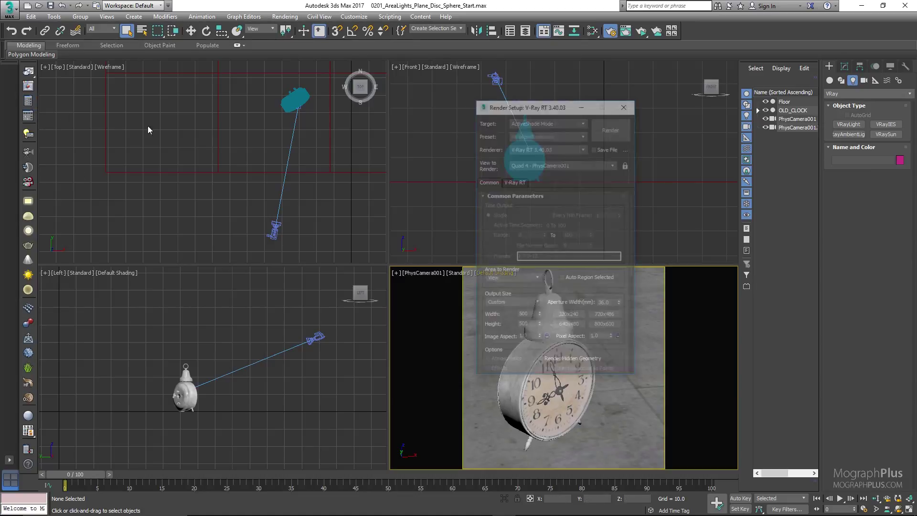
pyautogui.moveTo(519, 109); pyautogui.dragTo(474, 106)
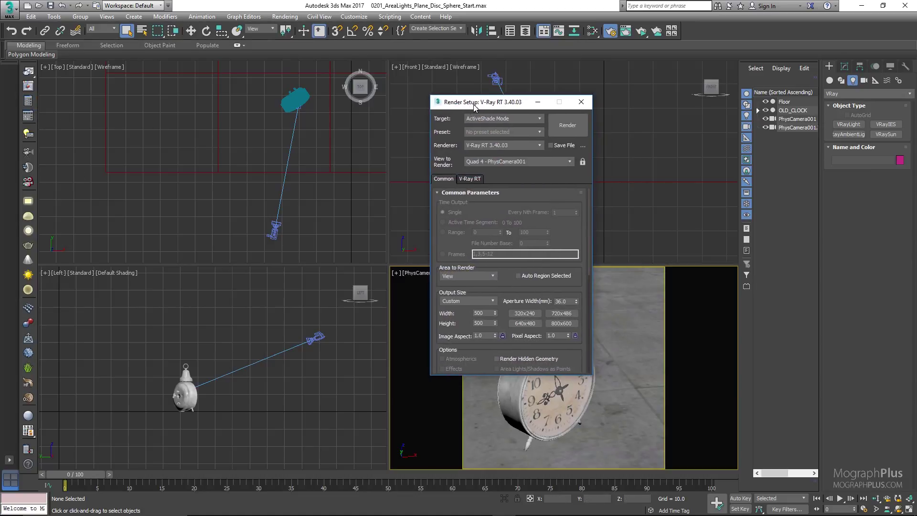
pyautogui.click(497, 119)
pyautogui.click(497, 128)
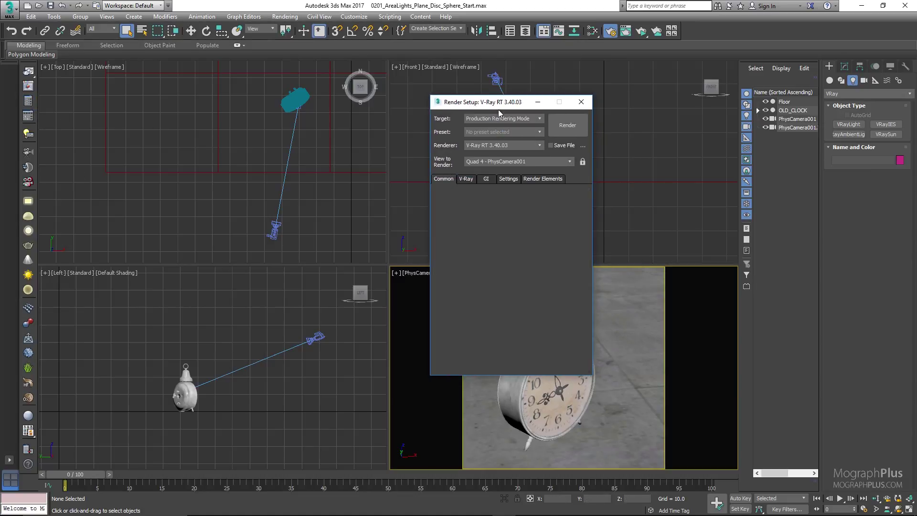
pyautogui.click(485, 179)
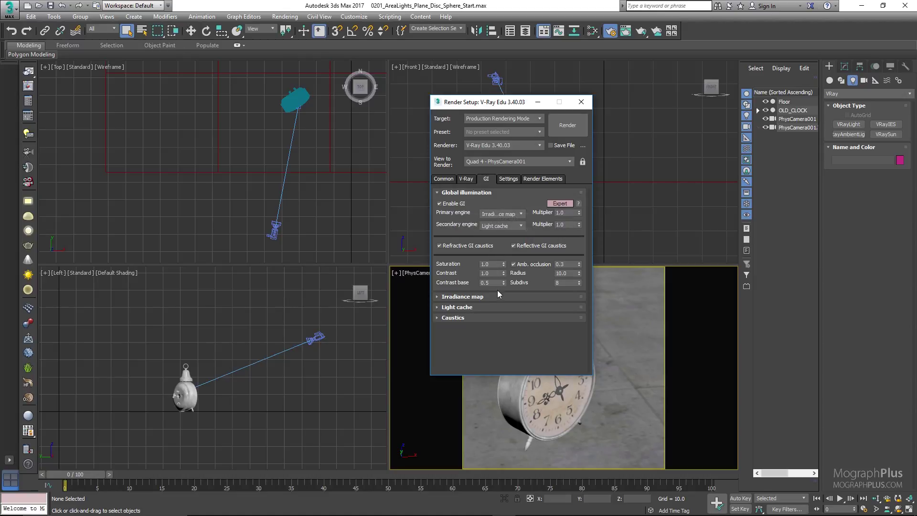
pyautogui.click(506, 211)
pyautogui.click(506, 211)
pyautogui.click(507, 225)
pyautogui.click(506, 225)
pyautogui.click(581, 102)
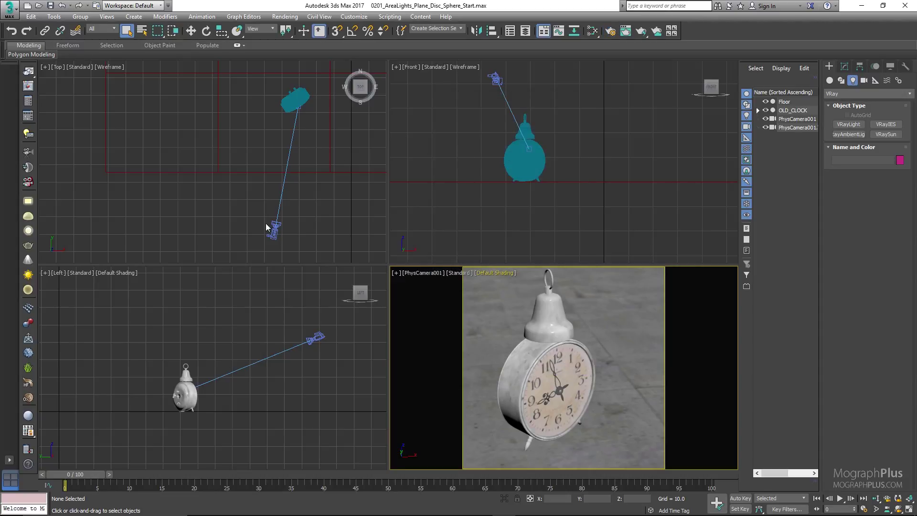
# Step: Draw a plane VRayLight, half-length about 14.4 and half-width about 22, in the Left view and move it to about X -99, Y -95
pyautogui.click(847, 124)
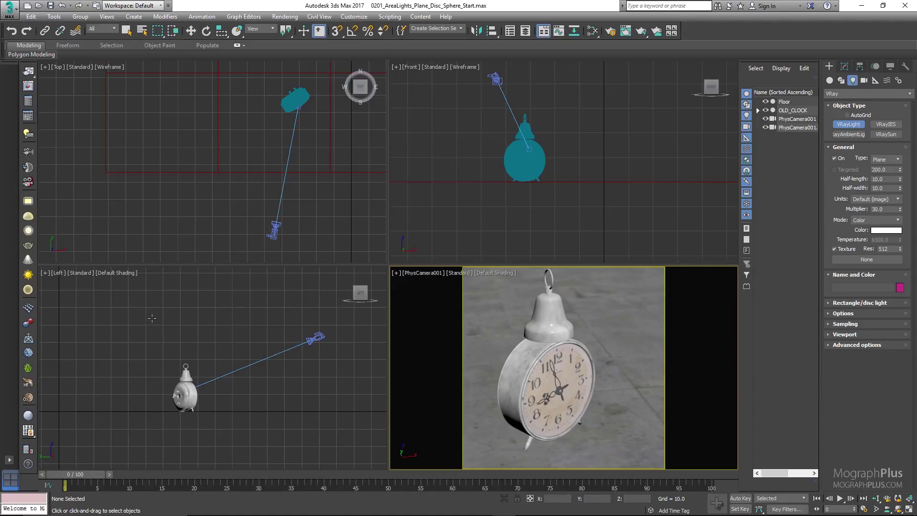
pyautogui.moveTo(152, 312); pyautogui.dragTo(203, 388)
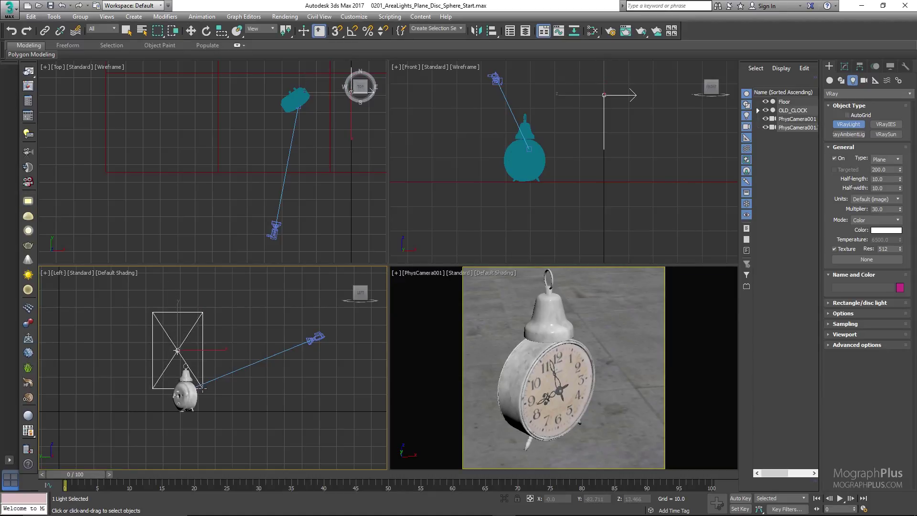
pyautogui.middleClick(241, 202)
pyautogui.scroll(-2, 242, 195)
pyautogui.press('w')
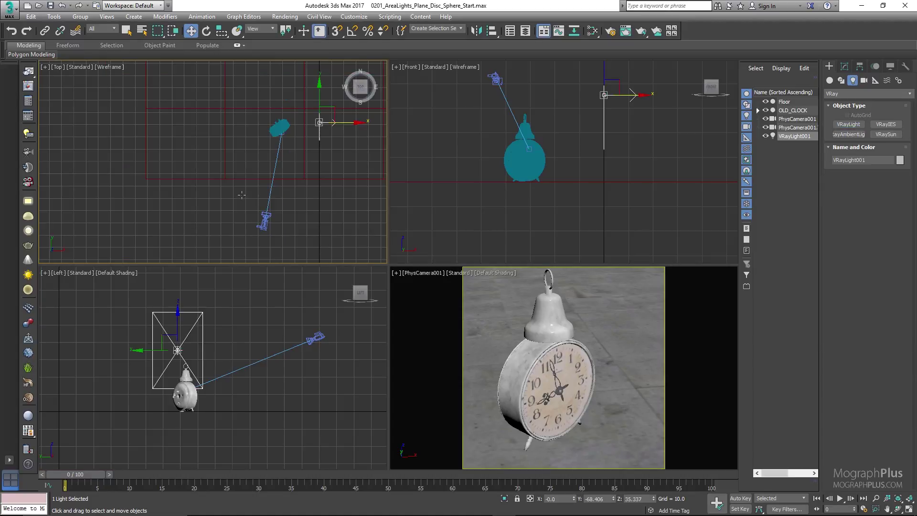
pyautogui.moveTo(247, 185); pyautogui.dragTo(239, 209, button='middle')
pyautogui.moveTo(321, 139); pyautogui.dragTo(203, 170)
pyautogui.scroll(-2, 569, 177)
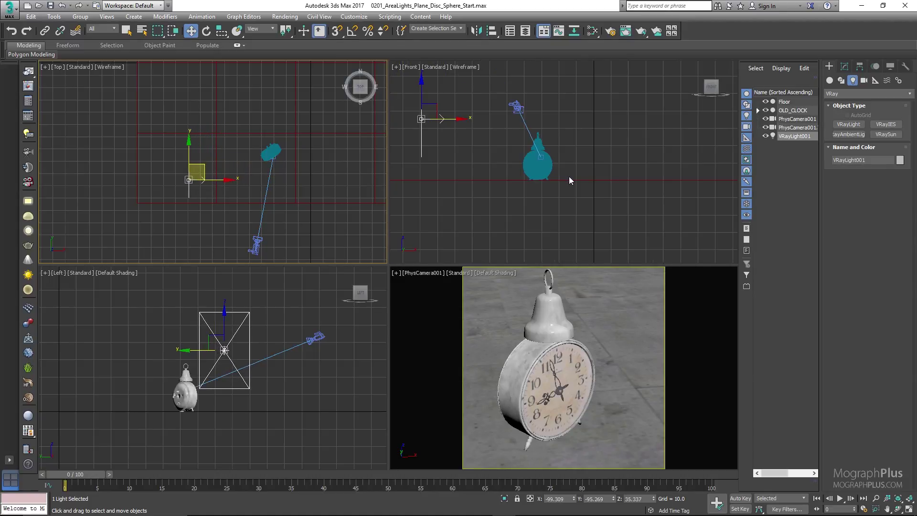
# Step: Change the Left viewport to a Perspective view that shows the plane light, the clock and the floor
pyautogui.rightClick(252, 336)
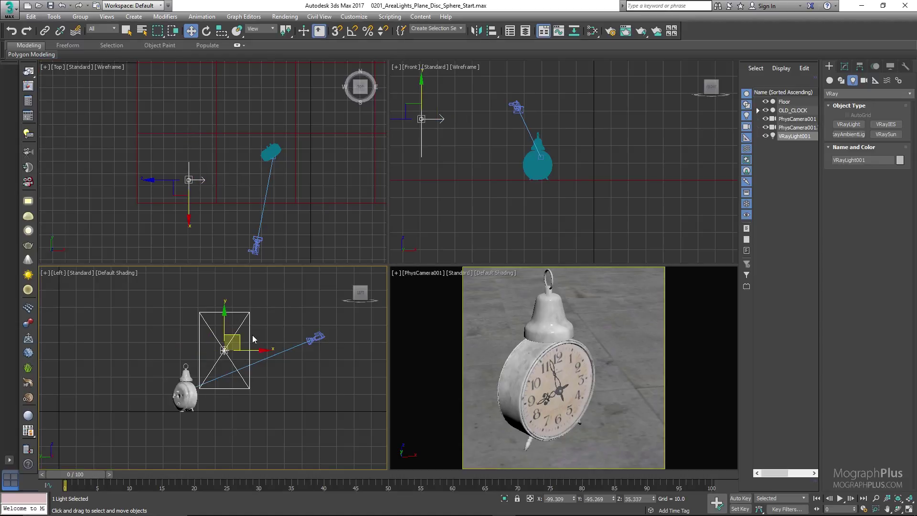
pyautogui.press('p')
pyautogui.scroll(-3, 267, 329)
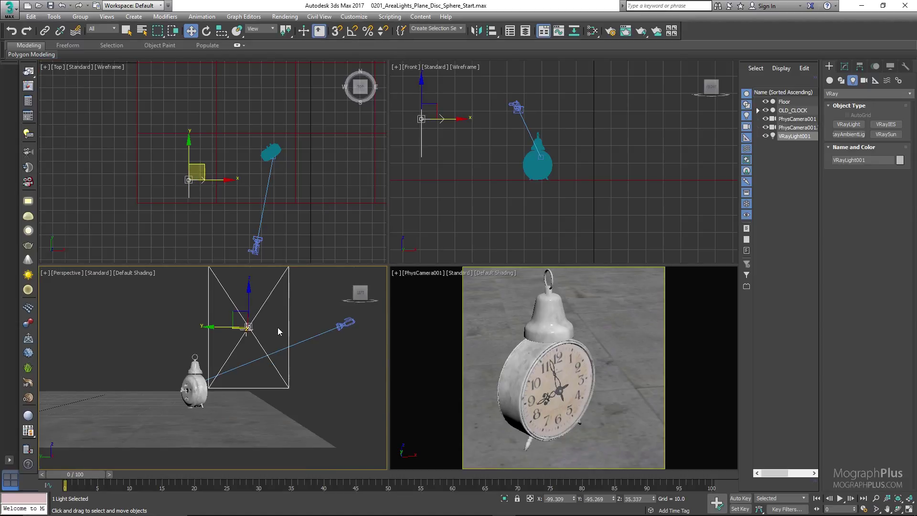
pyautogui.keyDown('alt'); pyautogui.moveTo(277, 328); pyautogui.dragTo(148, 351, button='middle'); pyautogui.keyUp('alt')
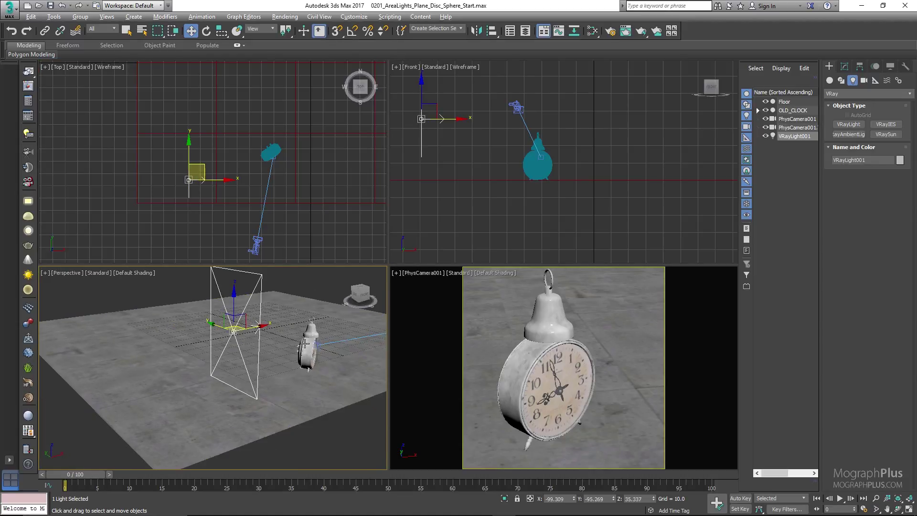
pyautogui.keyDown('alt'); pyautogui.moveTo(243, 342); pyautogui.dragTo(228, 330, button='middle'); pyautogui.keyUp('alt')
pyautogui.scroll(-3, 311, 332)
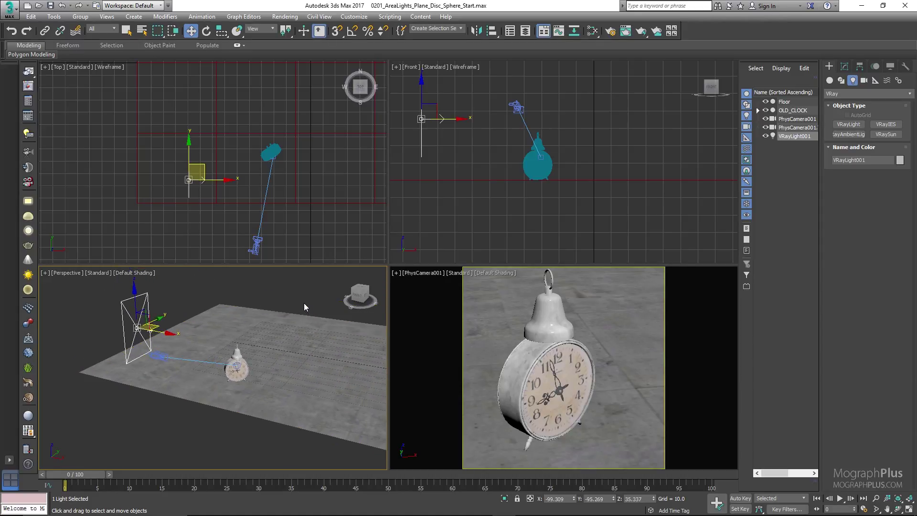
# Step: Make the plane light targeted and move its target onto the clock, to about X -33, Y -76, Z 4
pyautogui.click(845, 67)
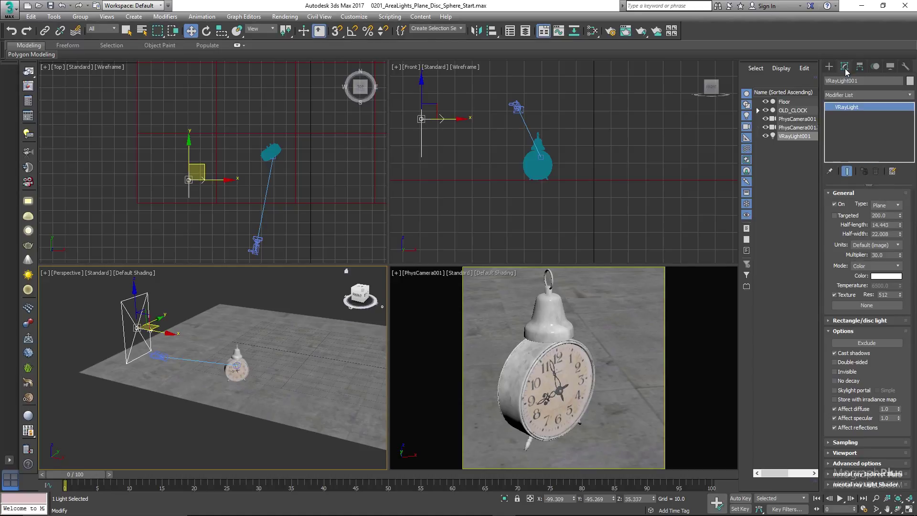
pyautogui.click(834, 216)
pyautogui.rightClick(571, 205)
pyautogui.scroll(-2, 550, 195)
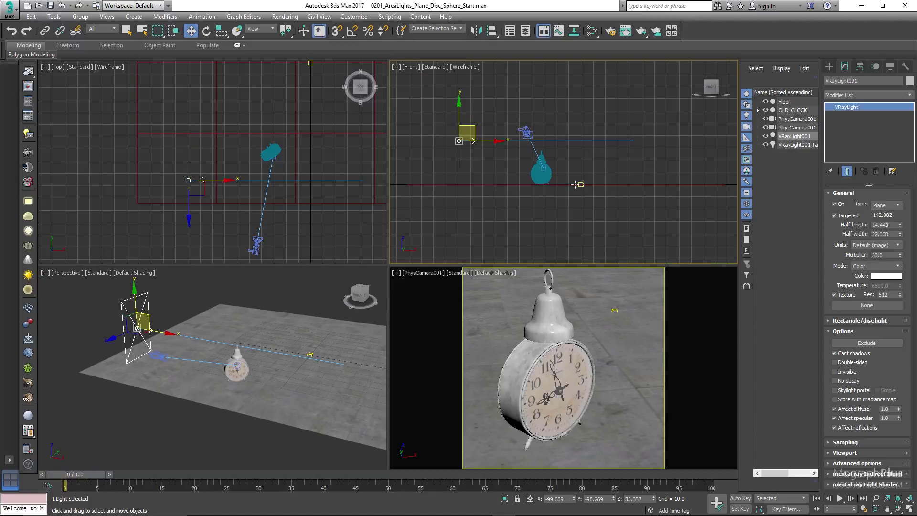
pyautogui.click(790, 148)
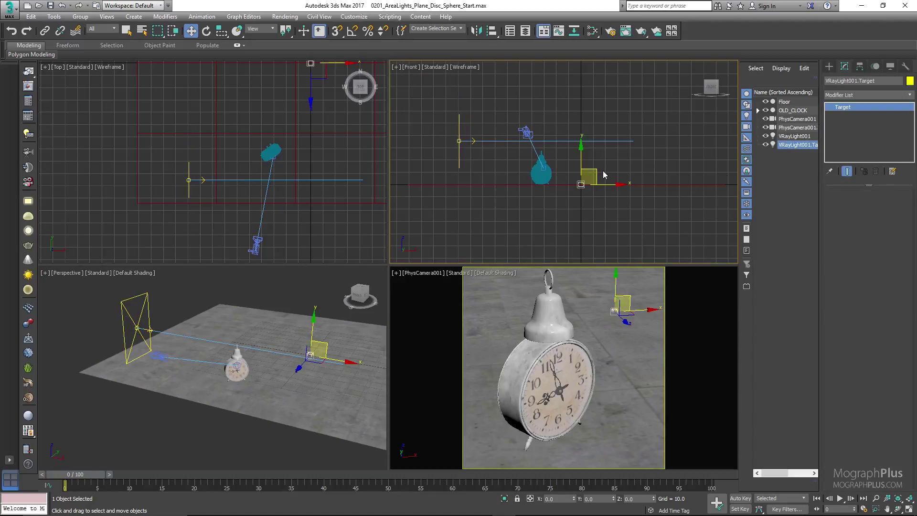
pyautogui.moveTo(596, 169); pyautogui.dragTo(556, 166)
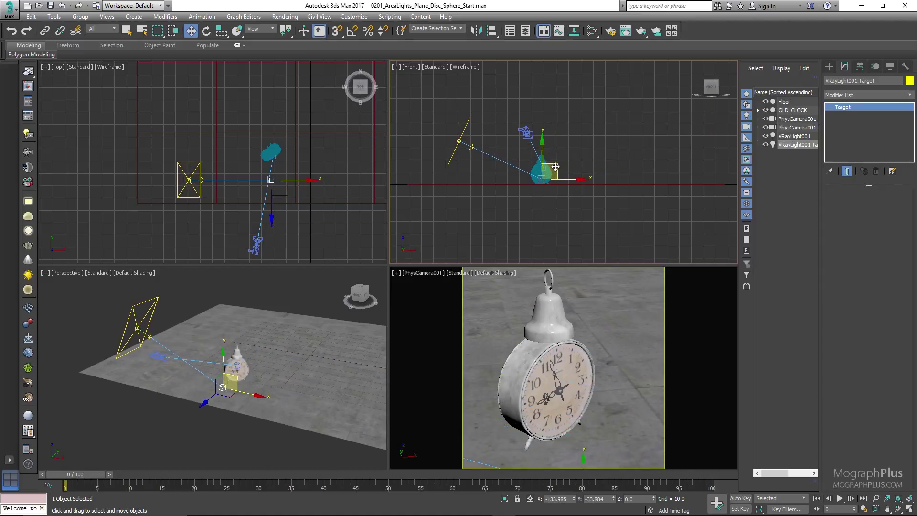
pyautogui.rightClick(206, 178)
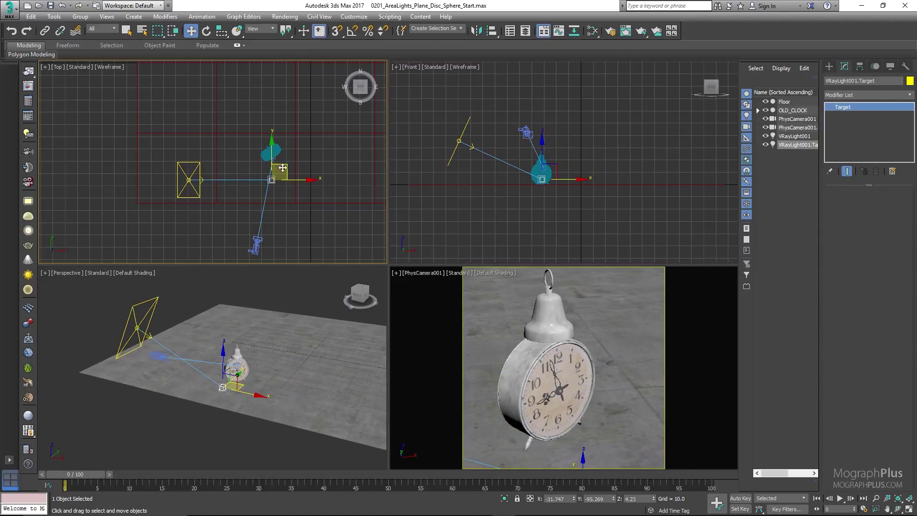
pyautogui.moveTo(282, 168); pyautogui.dragTo(282, 144)
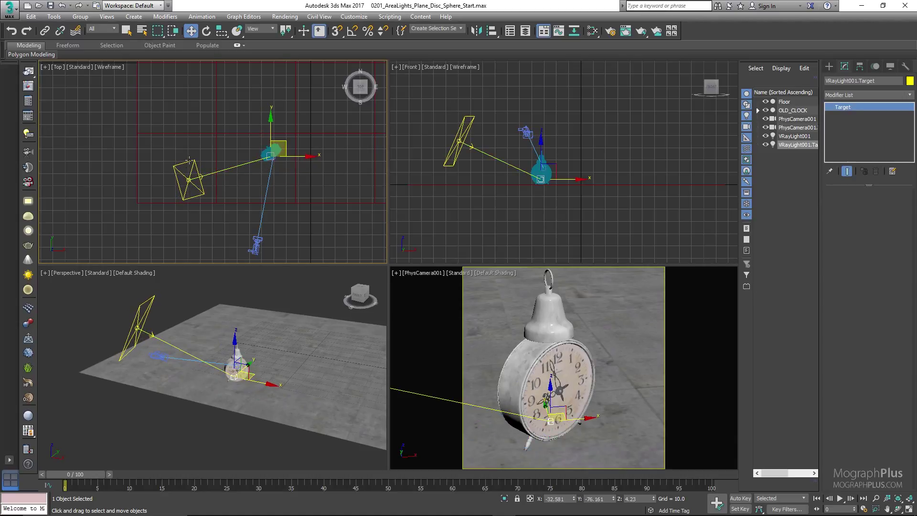
# Step: Move the plane light slightly closer to the clock and set its X position to -81
pyautogui.click(207, 169)
pyautogui.moveTo(207, 169); pyautogui.dragTo(218, 172)
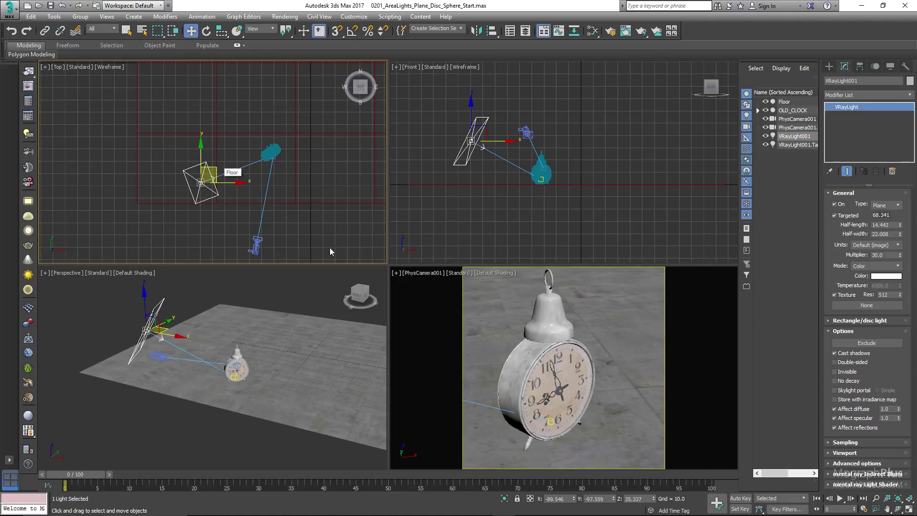
pyautogui.doubleClick(568, 499)
pyautogui.write('-')
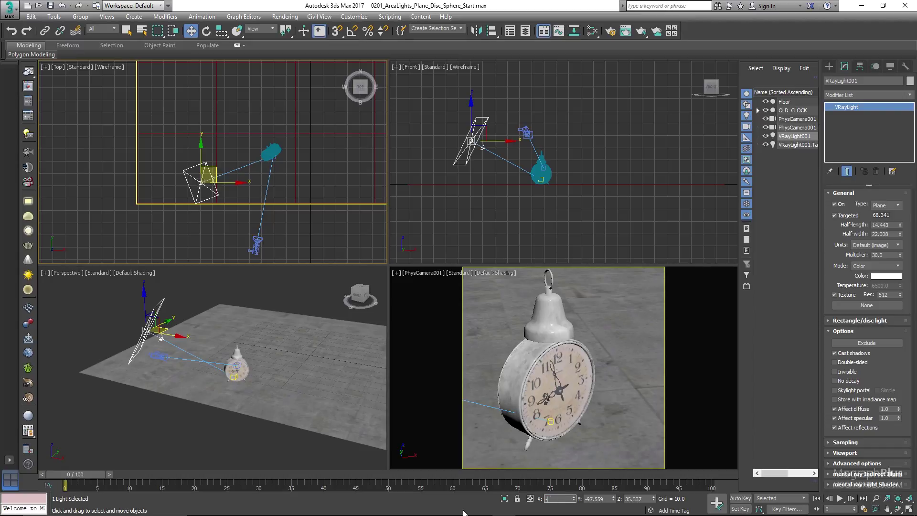
pyautogui.write('81')
pyautogui.press('Return')
# Step: Set the plane light's Z position to 36 and its Y position to -100
pyautogui.doubleClick(591, 499)
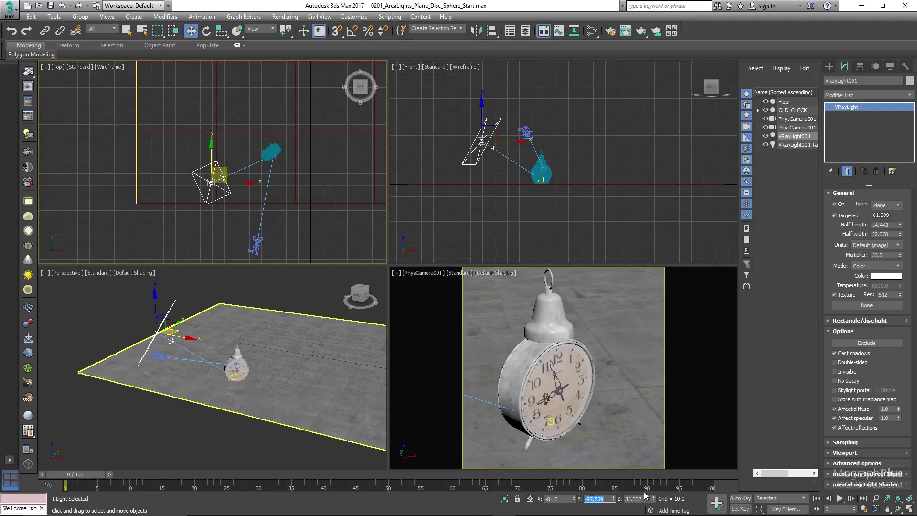
pyautogui.doubleClick(628, 499)
pyautogui.write('35')
pyautogui.press('Return')
pyautogui.doubleClick(588, 497)
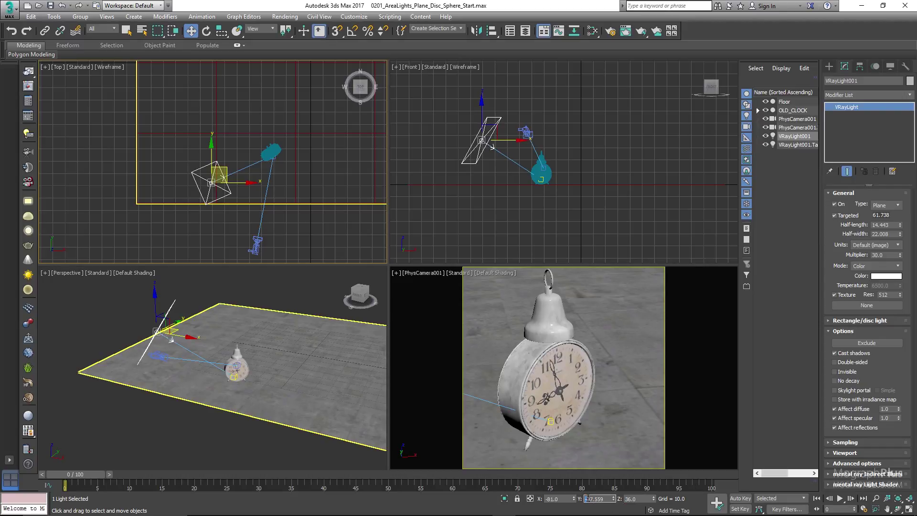
pyautogui.write('-100')
pyautogui.press('Return')
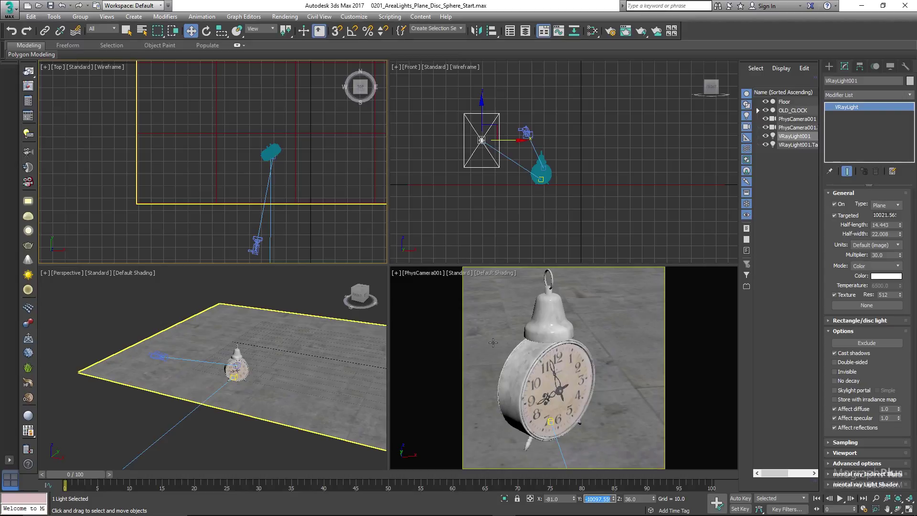
pyautogui.write('-100')
pyautogui.press('Return')
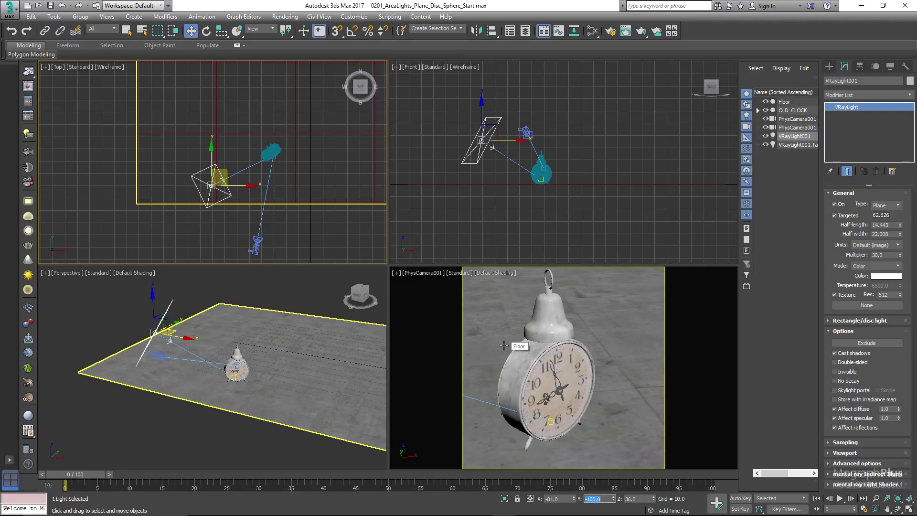
# Step: Activate the camera viewport and set the Render Setup target to ActiveShade Mode
pyautogui.press('F10')
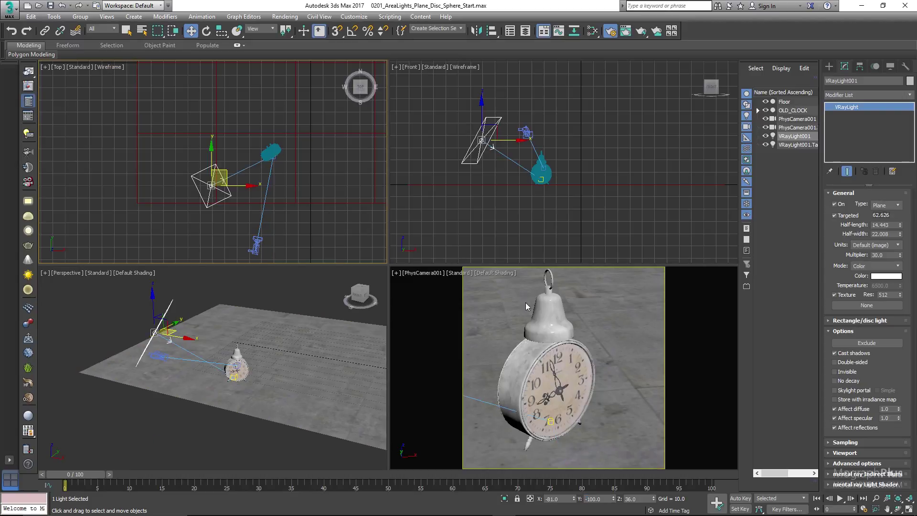
pyautogui.rightClick(540, 317)
pyautogui.click(498, 124)
pyautogui.click(499, 122)
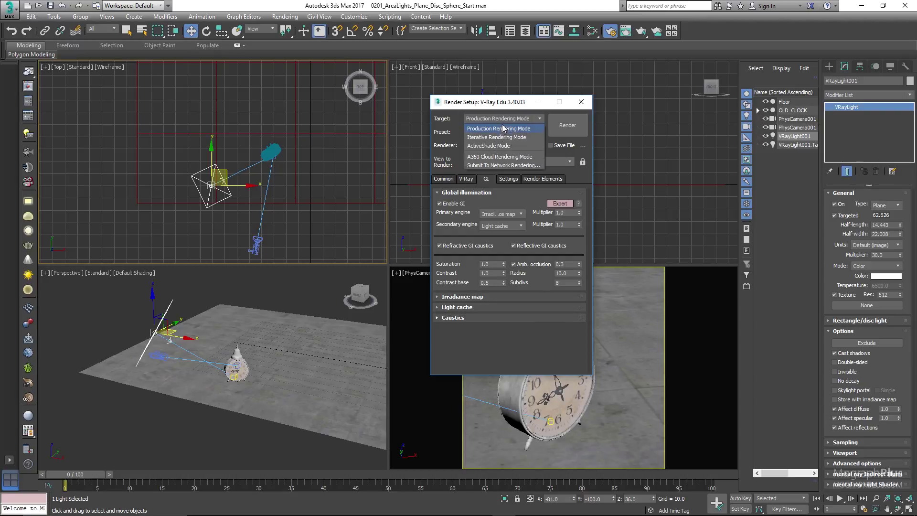
pyautogui.click(499, 145)
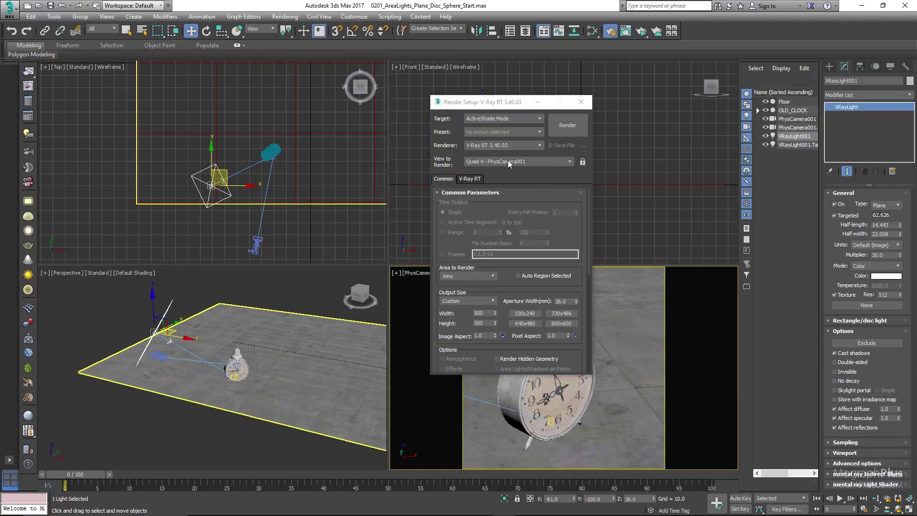
# Step: Start a V-Ray RT ActiveShade render of PhysCamera001 and arrange the frame buffer beside an enlarged Render Setup window
pyautogui.moveTo(508, 103); pyautogui.dragTo(336, 96)
pyautogui.click(302, 174)
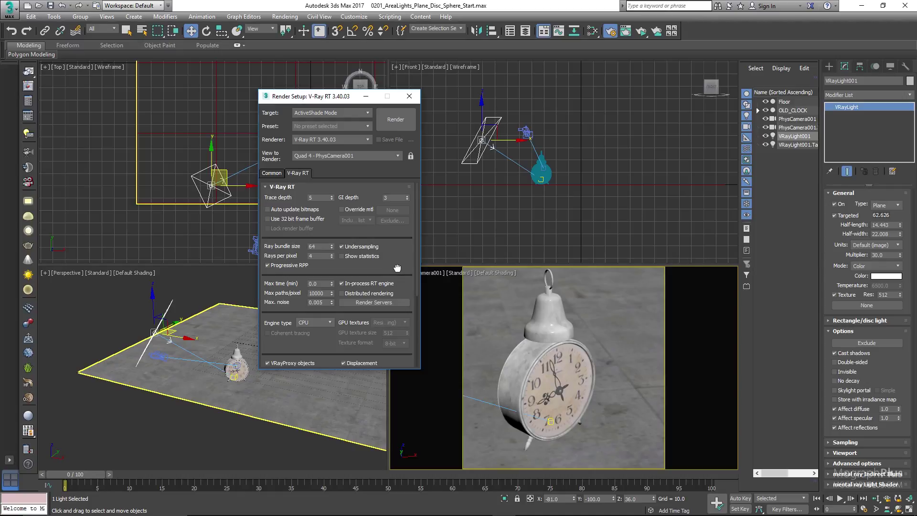
pyautogui.moveTo(350, 98); pyautogui.dragTo(353, 86)
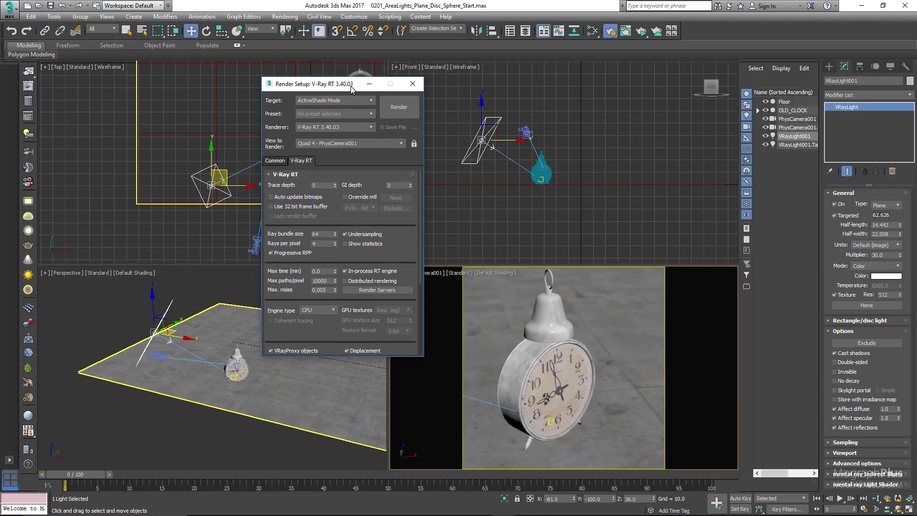
pyautogui.moveTo(336, 359); pyautogui.dragTo(338, 420)
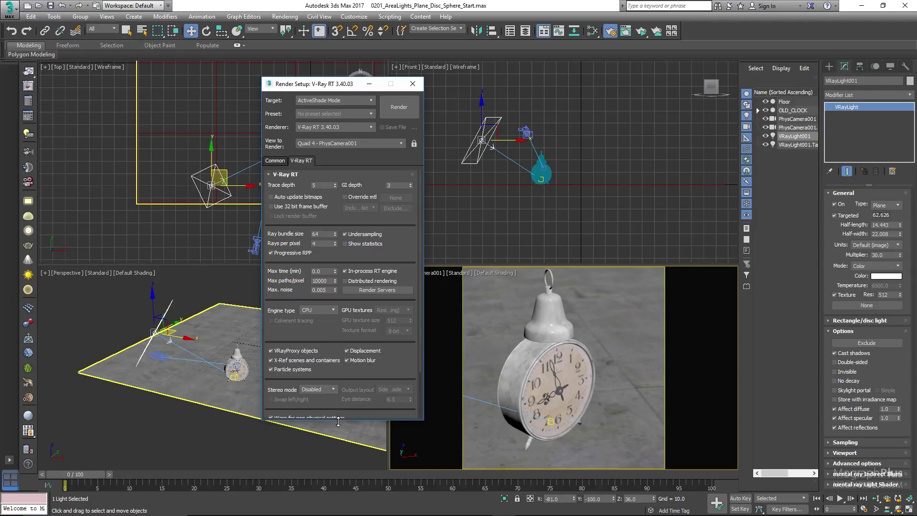
pyautogui.click(400, 108)
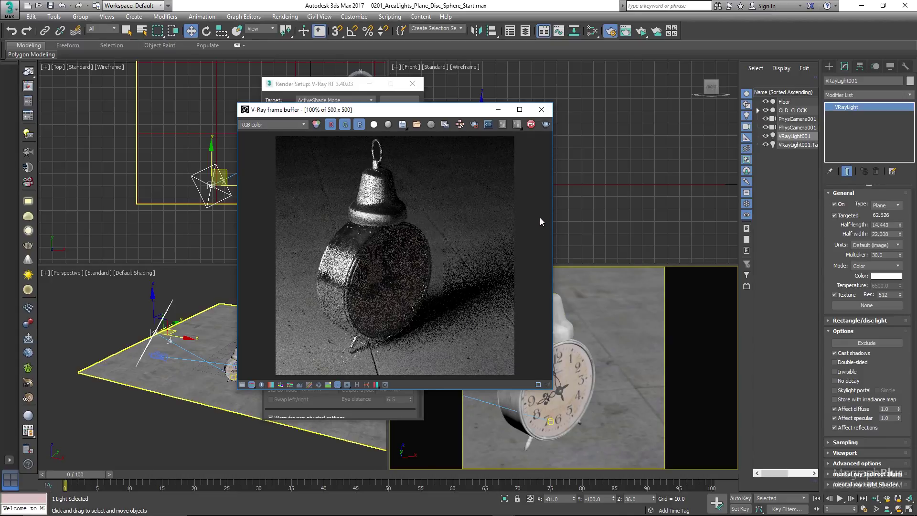
pyautogui.moveTo(457, 111); pyautogui.dragTo(611, 115)
pyautogui.moveTo(352, 85); pyautogui.dragTo(304, 84)
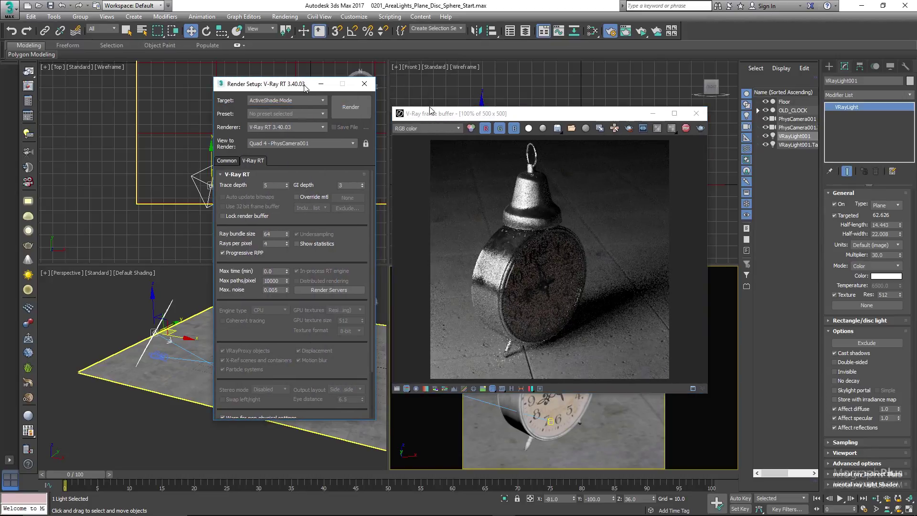
# Step: Stop the ActiveShade render and turn on the V-Ray RT material override with a new VRayMtl
pyautogui.click(684, 129)
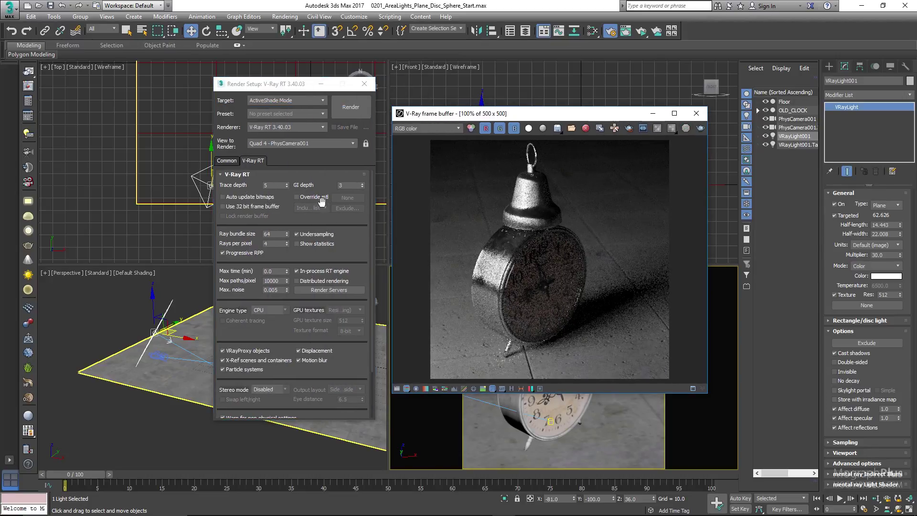
pyautogui.moveTo(302, 88); pyautogui.dragTo(292, 78)
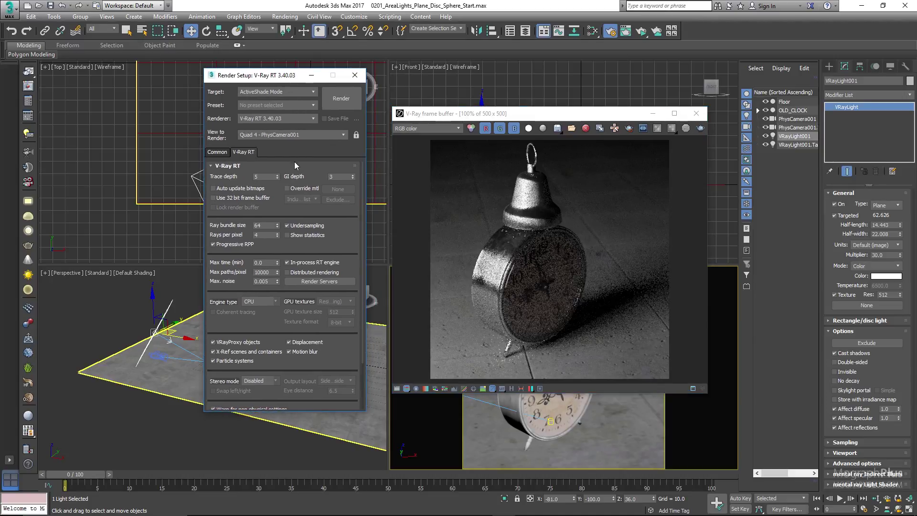
pyautogui.click(291, 189)
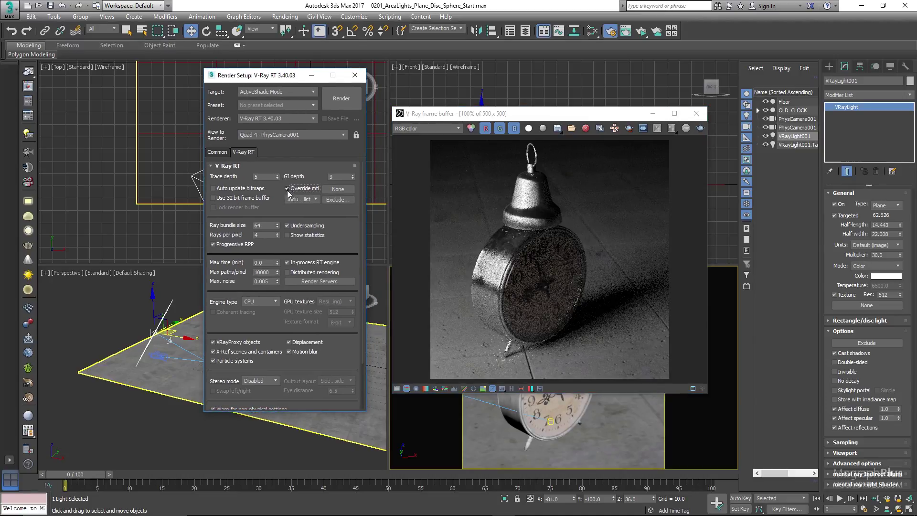
pyautogui.click(331, 189)
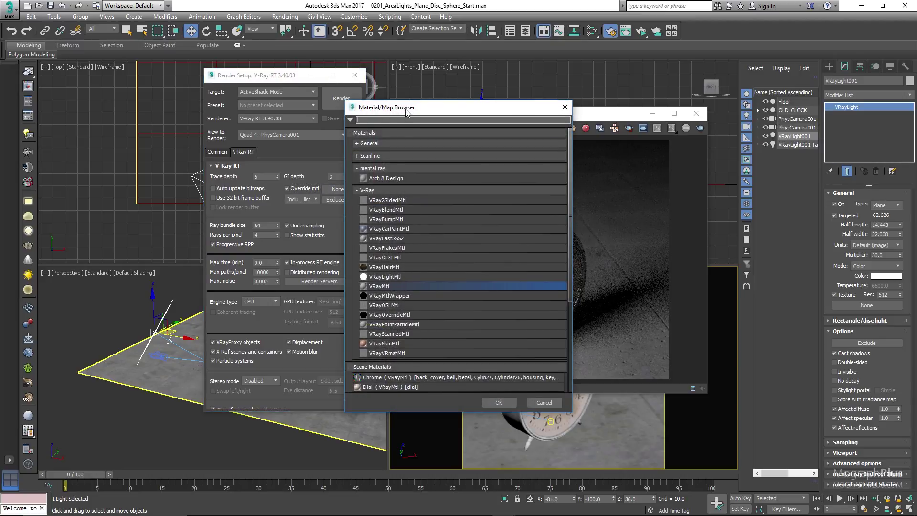
pyautogui.moveTo(406, 111); pyautogui.dragTo(392, 80)
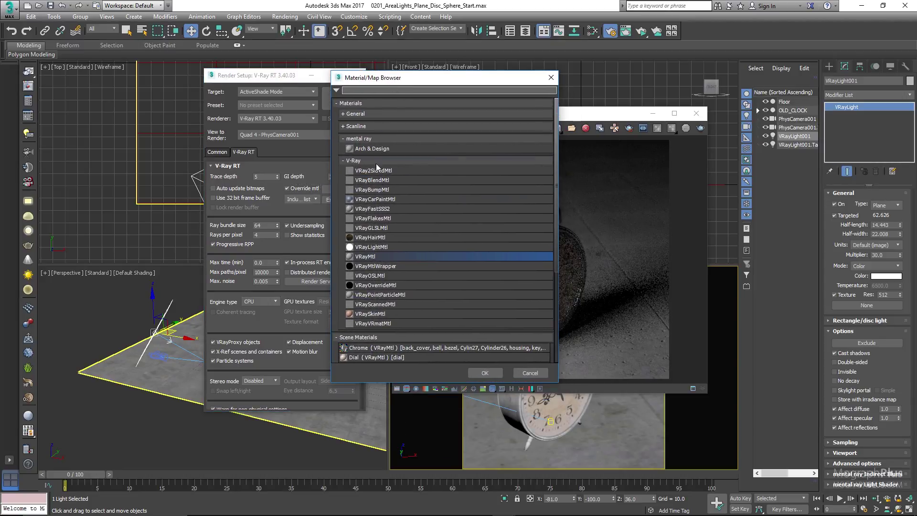
pyautogui.doubleClick(369, 257)
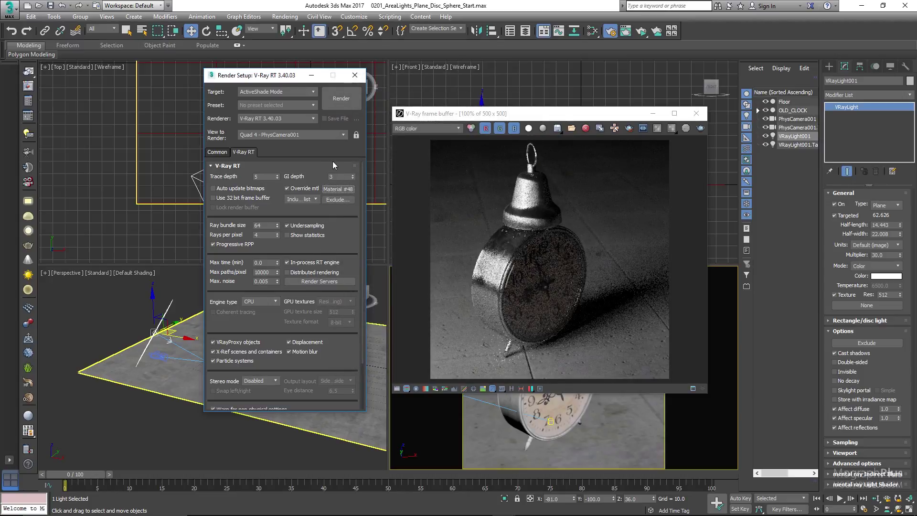
# Step: Copy the V-Ray RT override material and paste it as an instance into the production renderer's enabled Override mtl in Global switches
pyautogui.rightClick(333, 190)
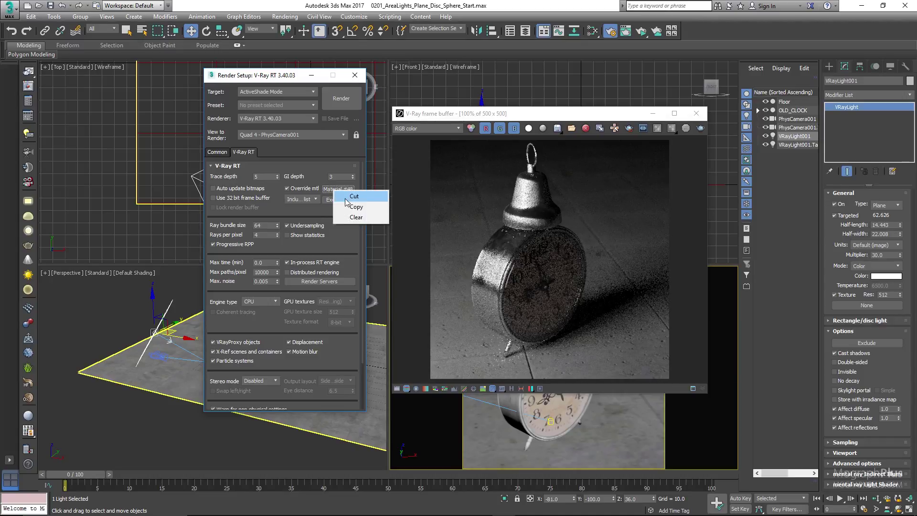
pyautogui.click(349, 206)
pyautogui.click(276, 91)
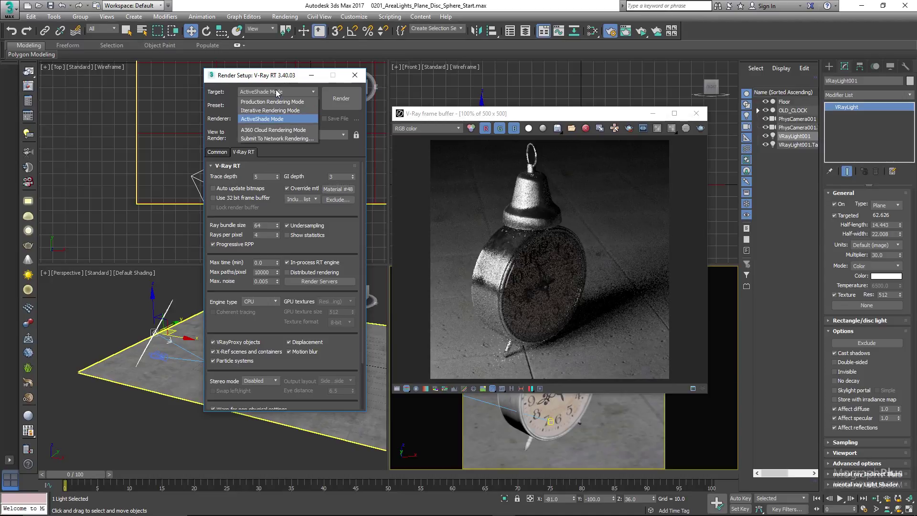
pyautogui.click(280, 102)
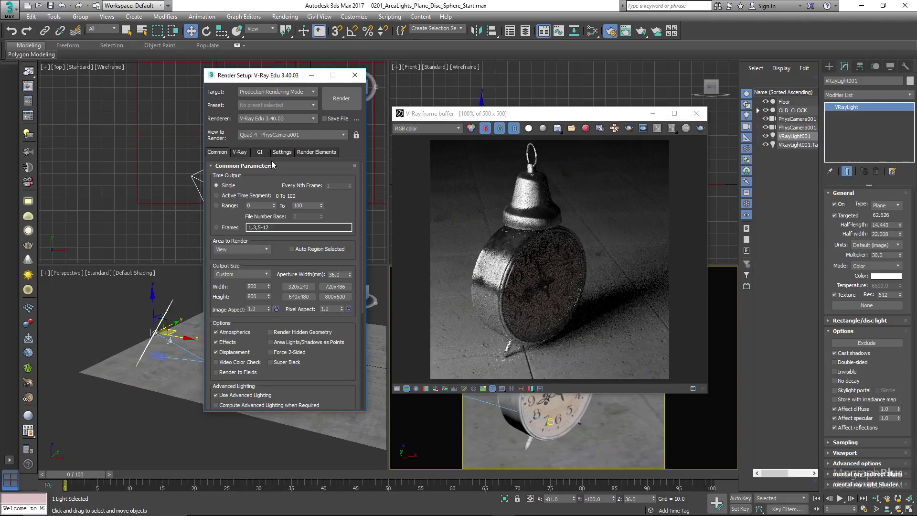
pyautogui.click(239, 153)
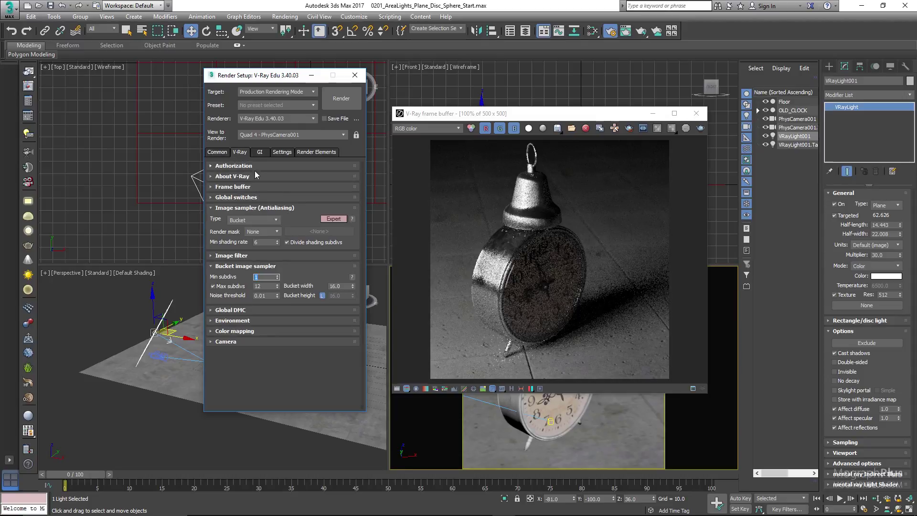
pyautogui.click(265, 197)
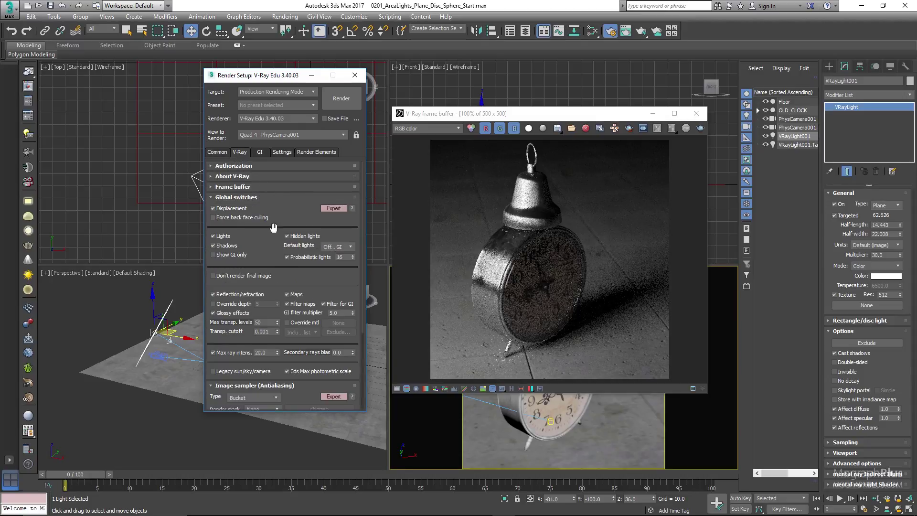
pyautogui.click(304, 322)
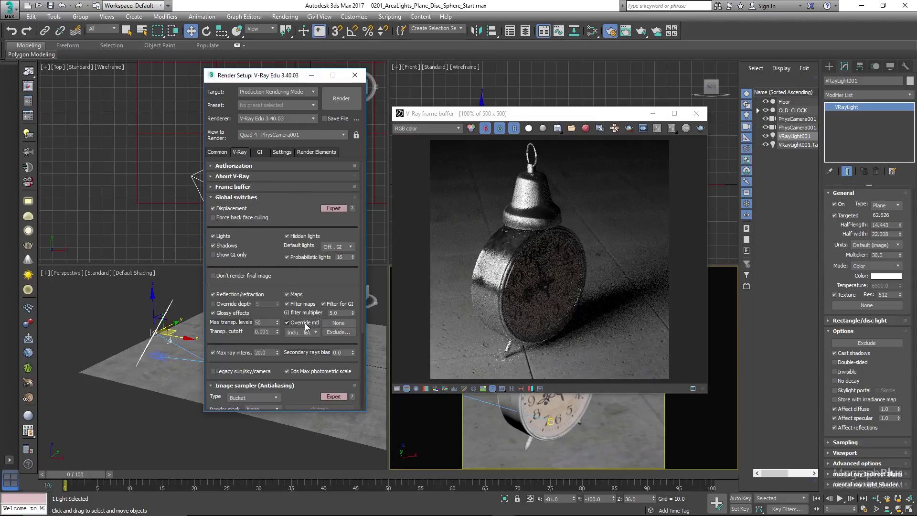
pyautogui.rightClick(333, 325)
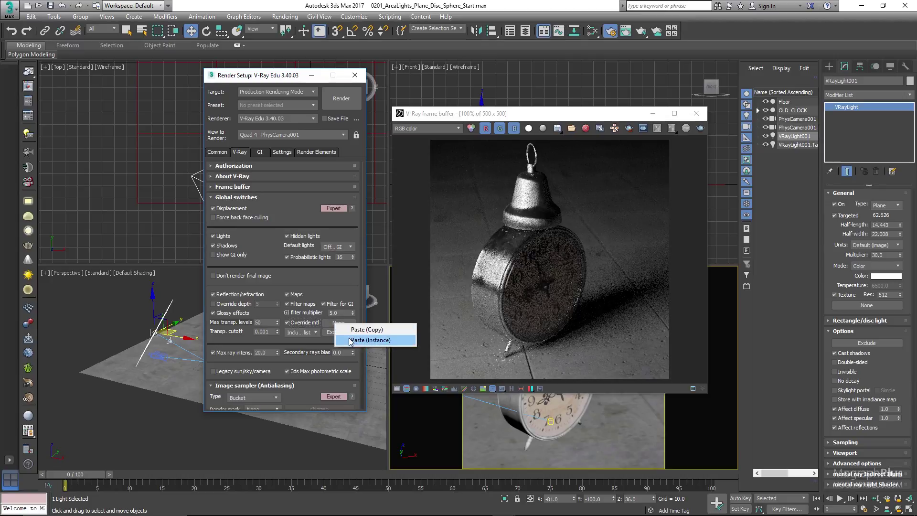
pyautogui.click(368, 340)
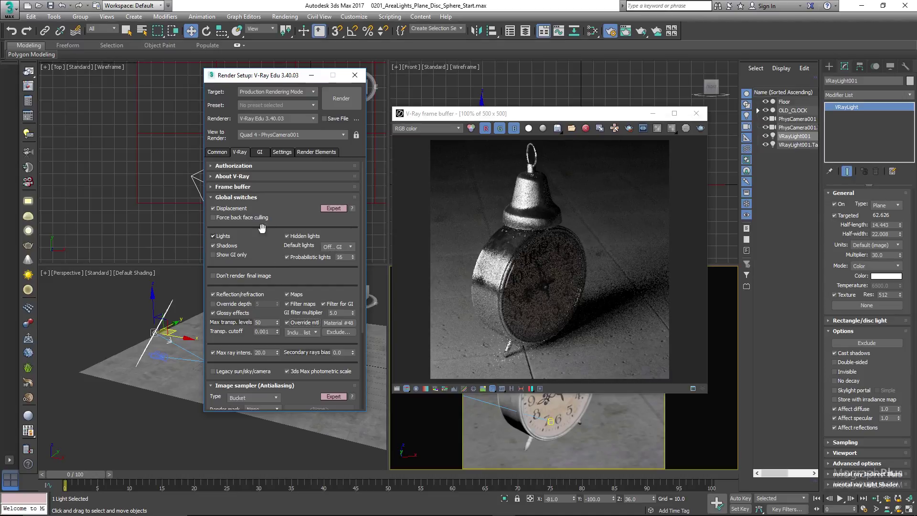
# Step: Return the render target to ActiveShade Mode, restart the render with the override material and close Render Setup
pyautogui.click(274, 89)
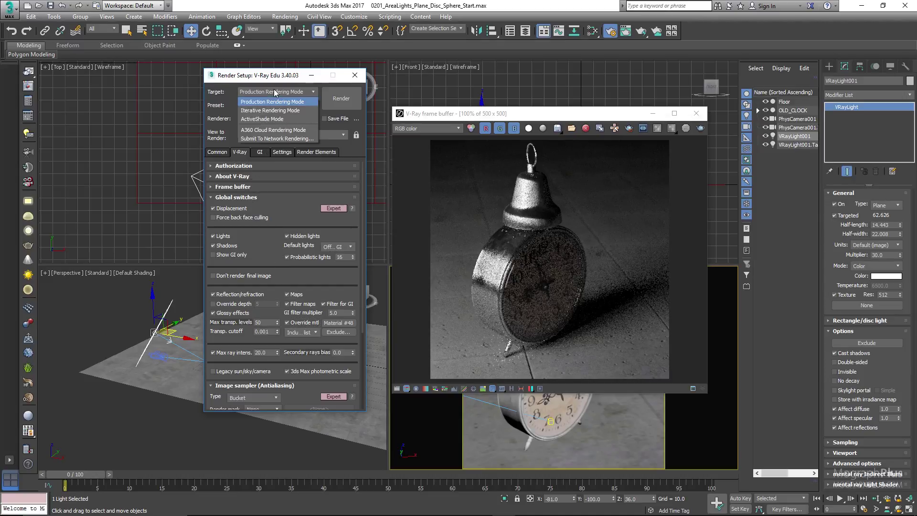
pyautogui.click(273, 121)
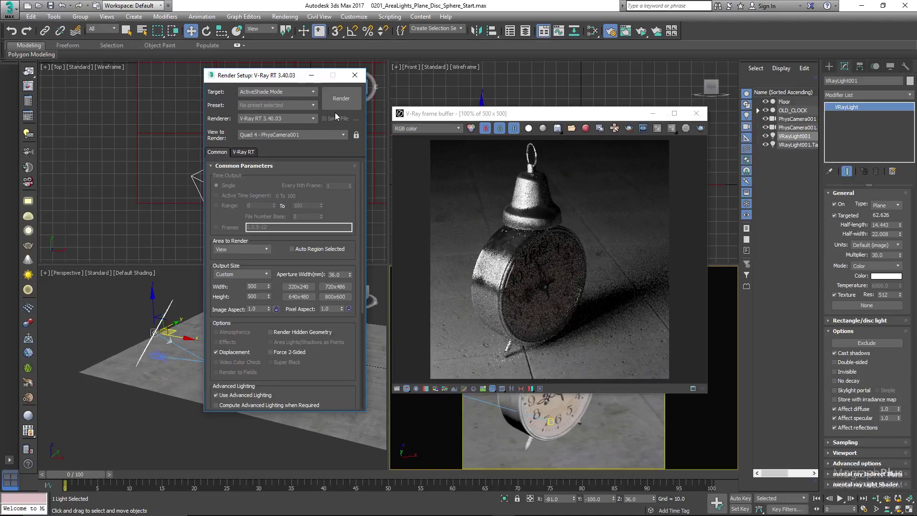
pyautogui.click(343, 99)
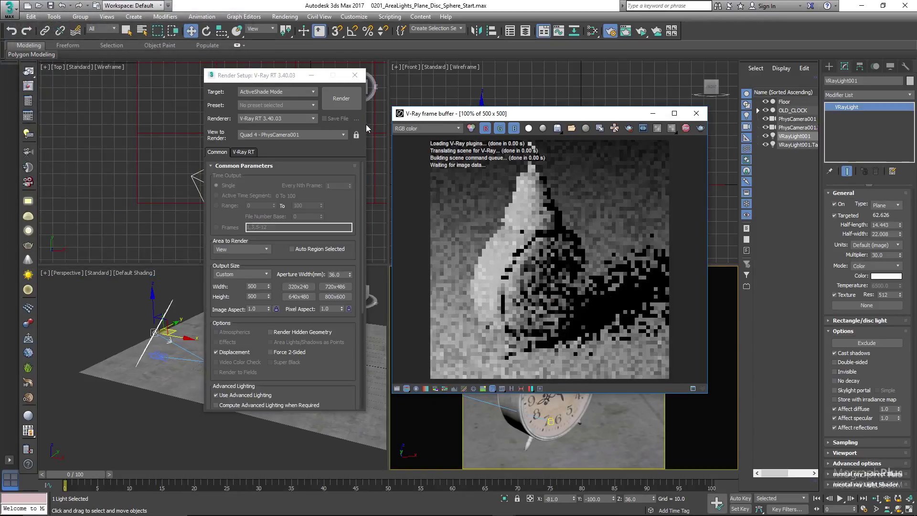
pyautogui.moveTo(512, 117); pyautogui.dragTo(478, 116)
pyautogui.click(355, 75)
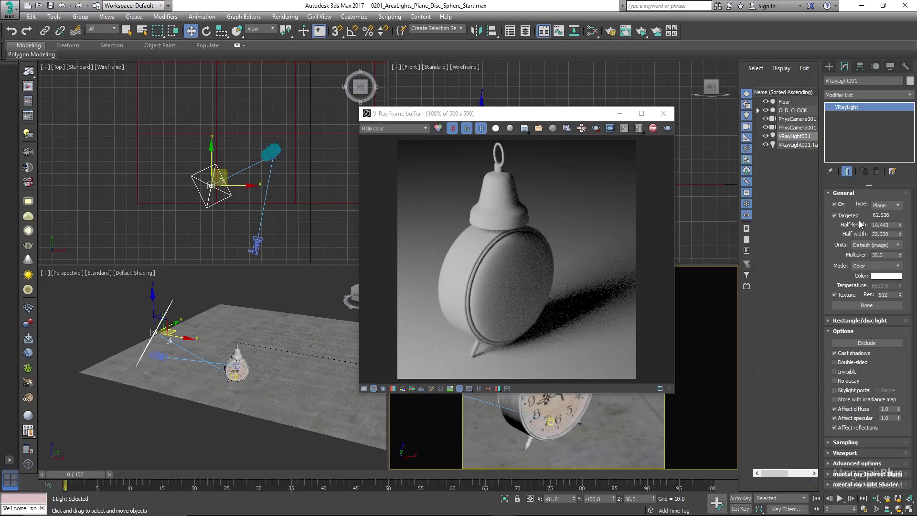
# Step: Examine the plane light's effect in the live render by turning it off and on, and view its available light types
pyautogui.click(835, 204)
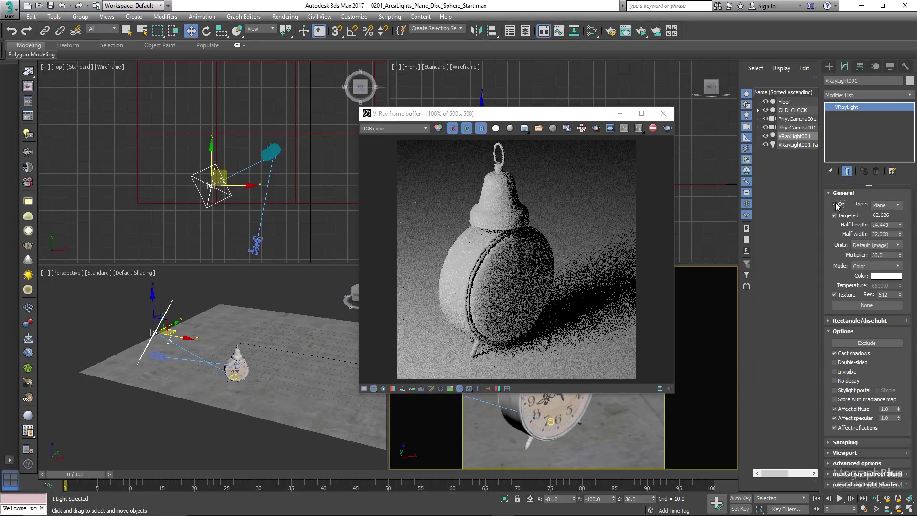
pyautogui.click(835, 205)
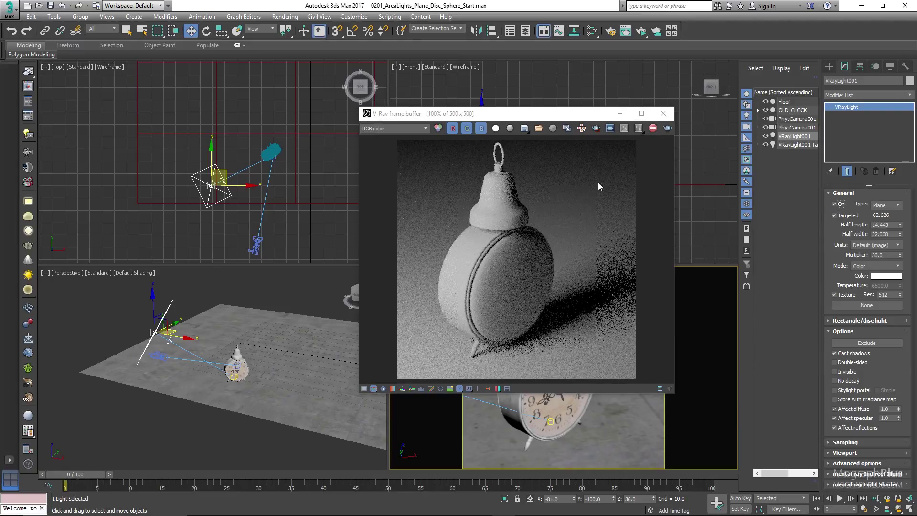
pyautogui.moveTo(556, 109); pyautogui.dragTo(584, 184)
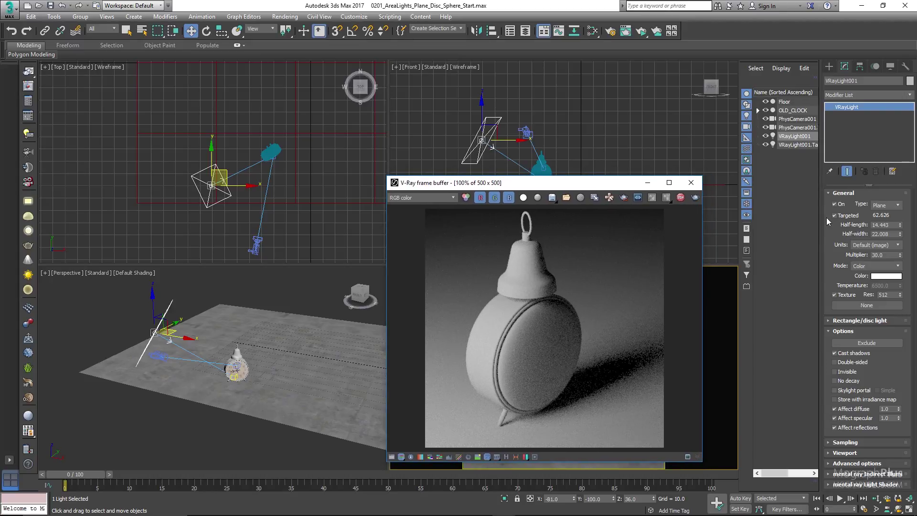
pyautogui.click(886, 207)
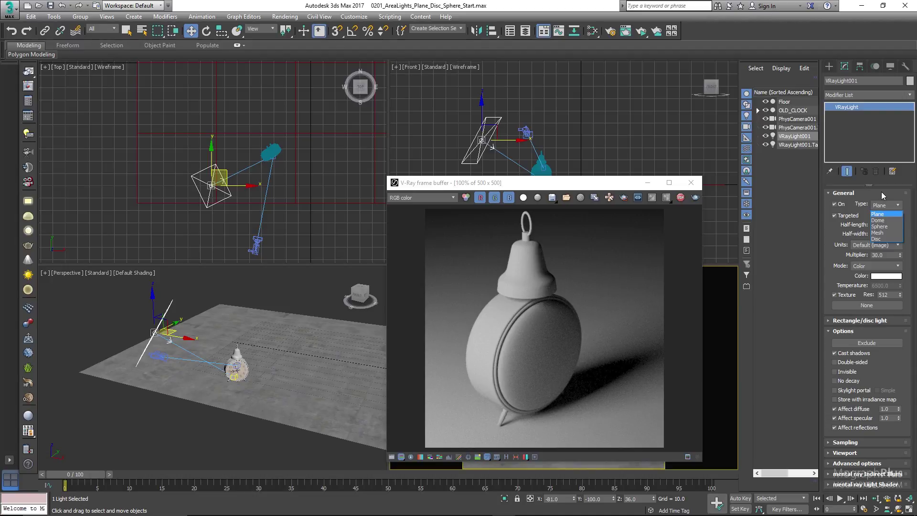
pyautogui.click(882, 192)
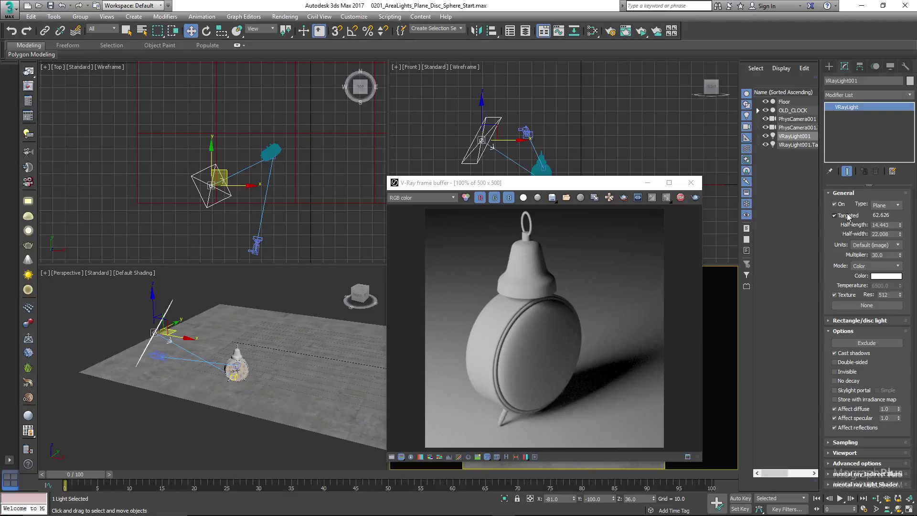
# Step: Widen the Scene Explorer to show full object names, inspect the light's target by selecting it, and reselect VRayLight001
pyautogui.moveTo(740, 189); pyautogui.dragTo(707, 192)
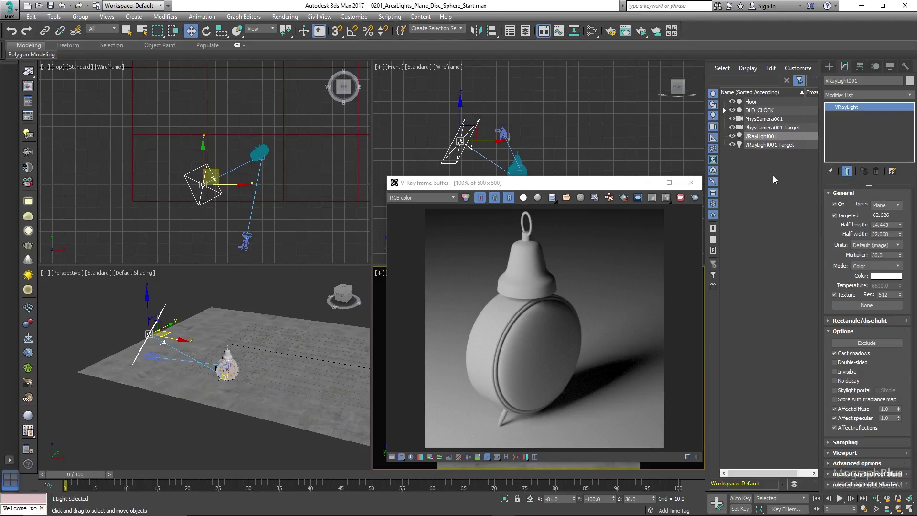
pyautogui.click(764, 144)
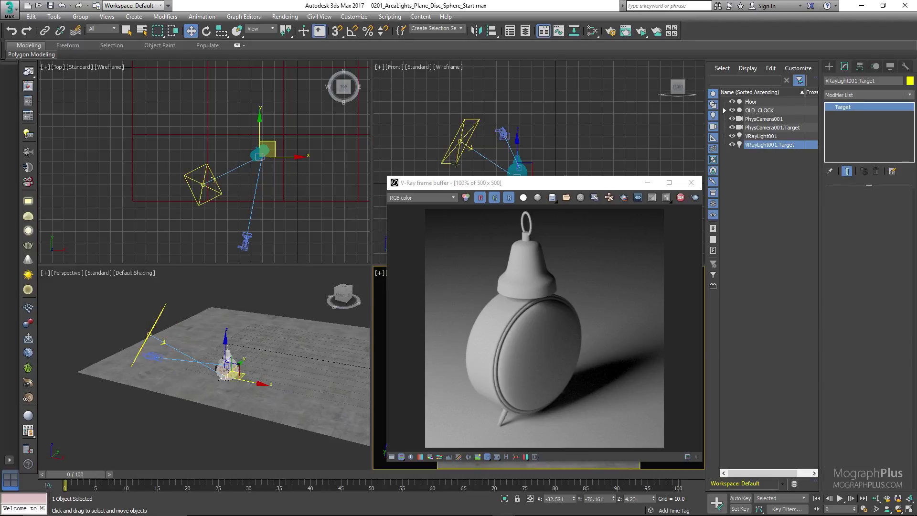
pyautogui.click(761, 136)
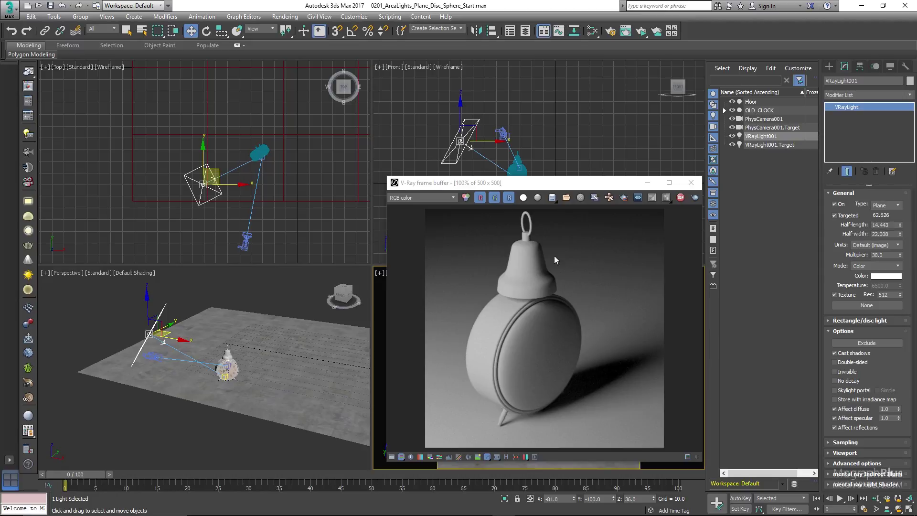
pyautogui.keyDown('alt'); pyautogui.moveTo(261, 291); pyautogui.dragTo(235, 286, button='middle'); pyautogui.keyUp('alt')
pyautogui.rightClick(381, 303)
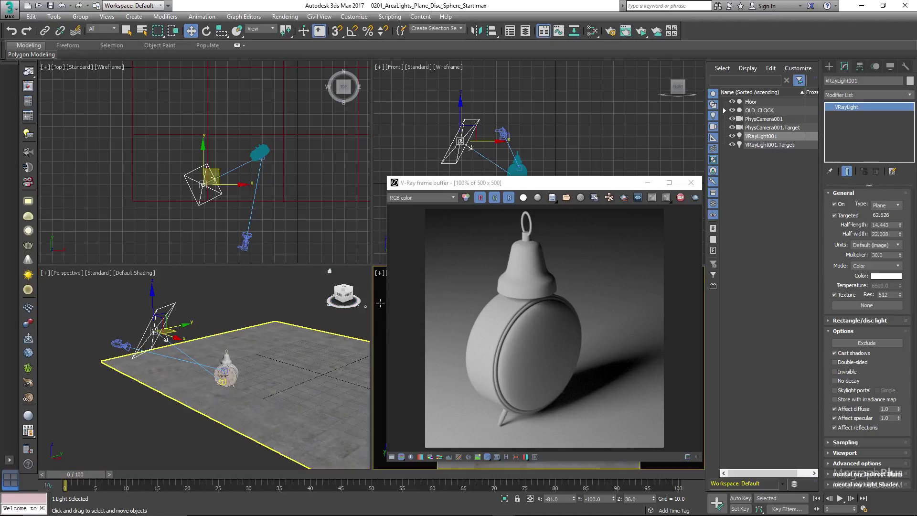
# Step: Set the plane light's half-length and half-width both to 40 to see its effect in the live render
pyautogui.moveTo(580, 185); pyautogui.dragTo(570, 178)
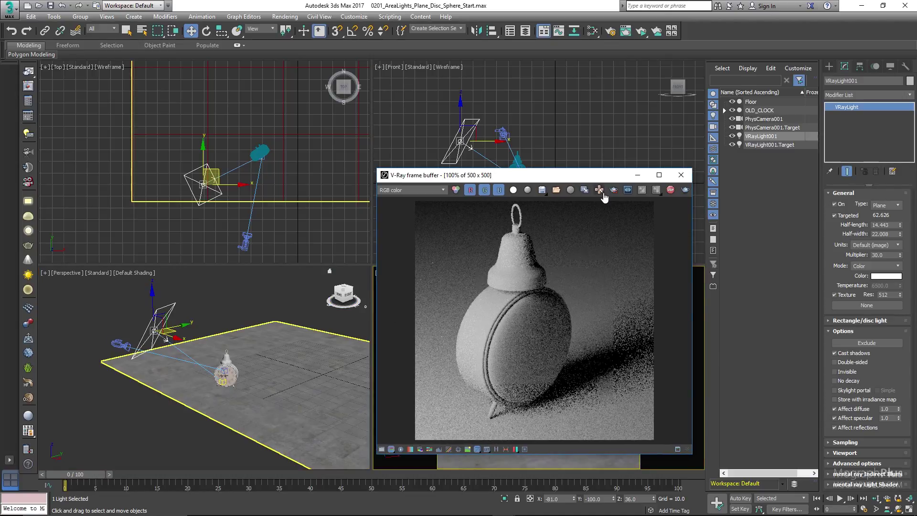
pyautogui.doubleClick(888, 224)
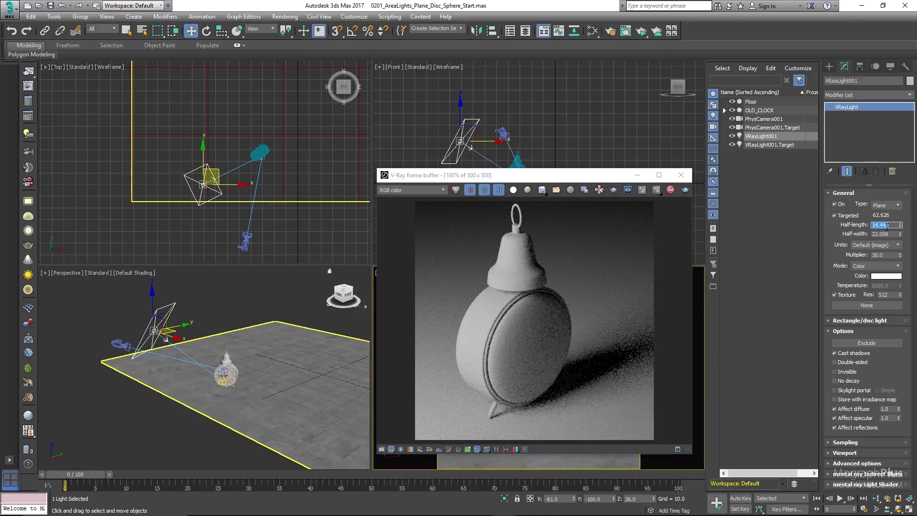
pyautogui.write('40')
pyautogui.doubleClick(881, 234)
pyautogui.write('40')
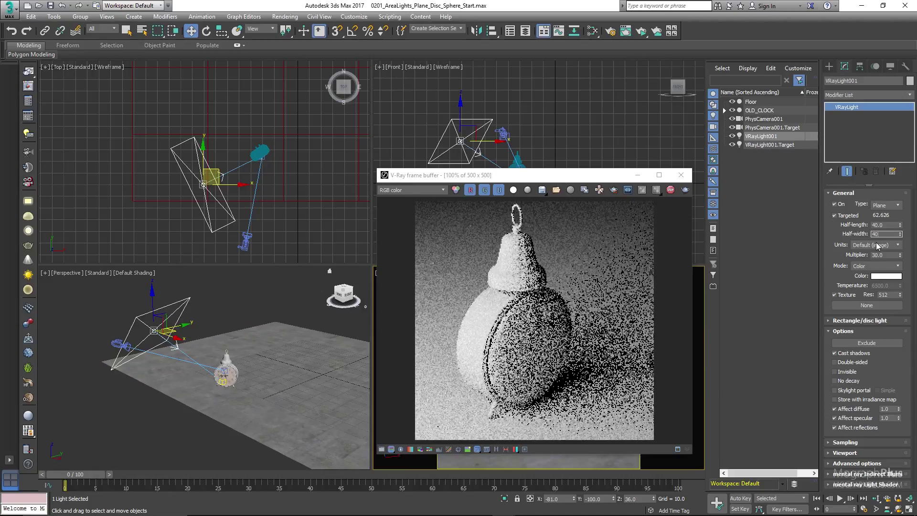
pyautogui.press('Return')
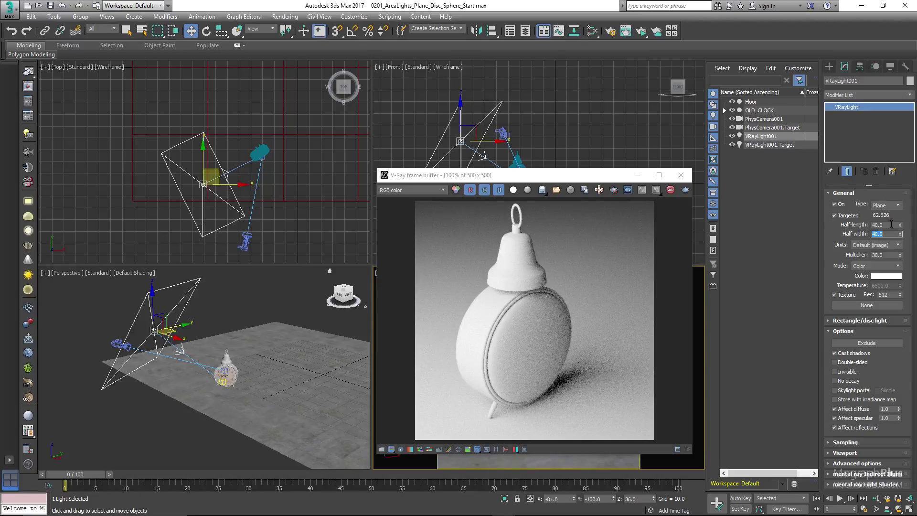
# Step: Shrink VRayLight001 to a half-length of 8 and a half-width of 13
pyautogui.moveTo(891, 224); pyautogui.dragTo(861, 236)
pyautogui.write('8')
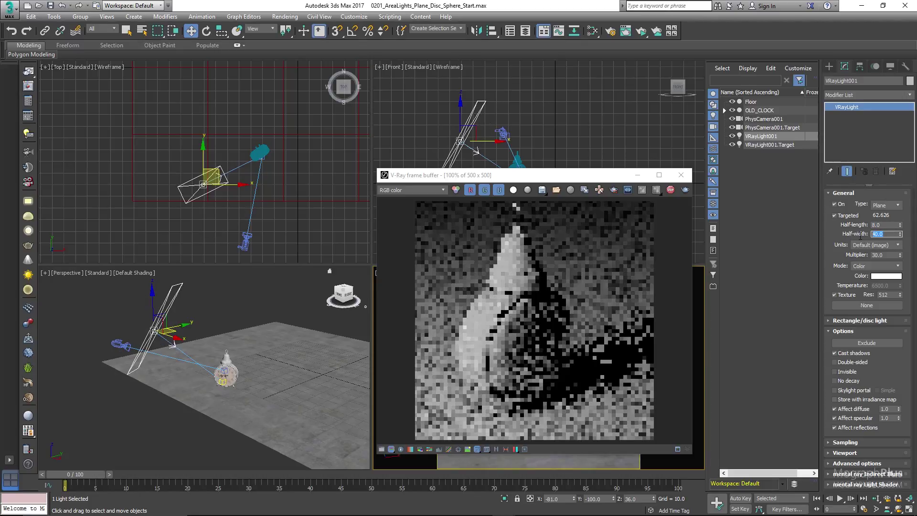
pyautogui.write('13')
pyautogui.press('Return')
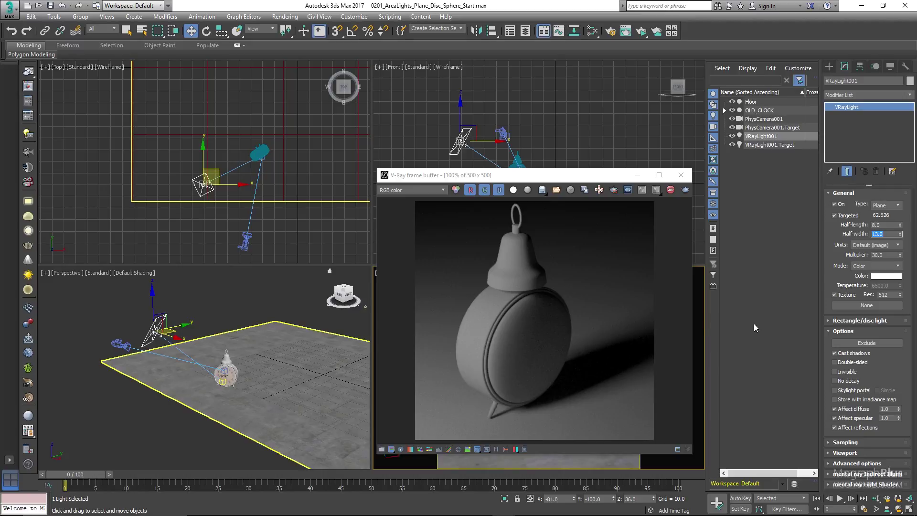
# Step: View the available intensity units and enlarge the plane light to half-length 16 and half-width 26
pyautogui.click(876, 245)
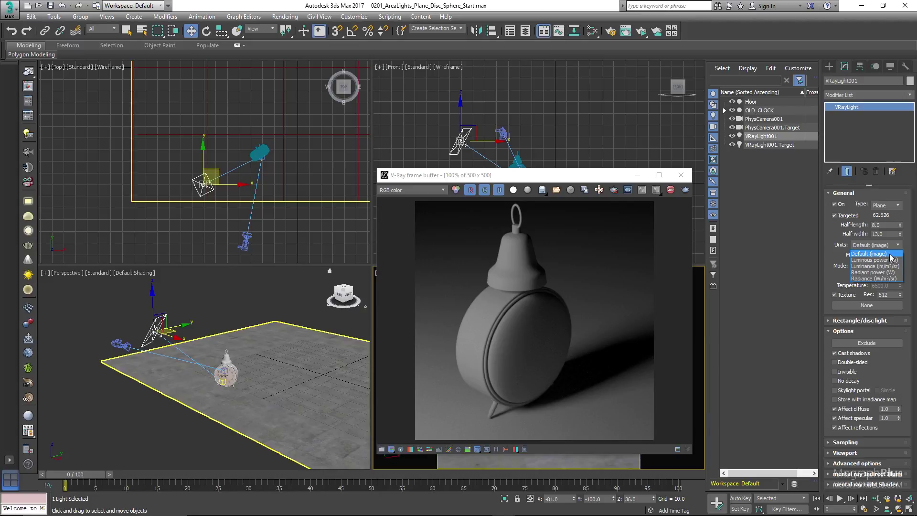
pyautogui.click(836, 248)
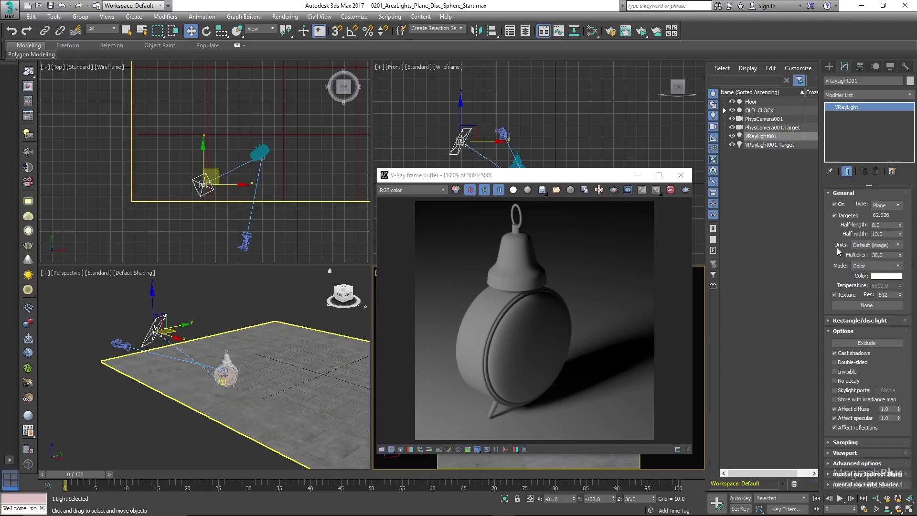
pyautogui.moveTo(882, 225); pyautogui.dragTo(862, 236)
pyautogui.write('126')
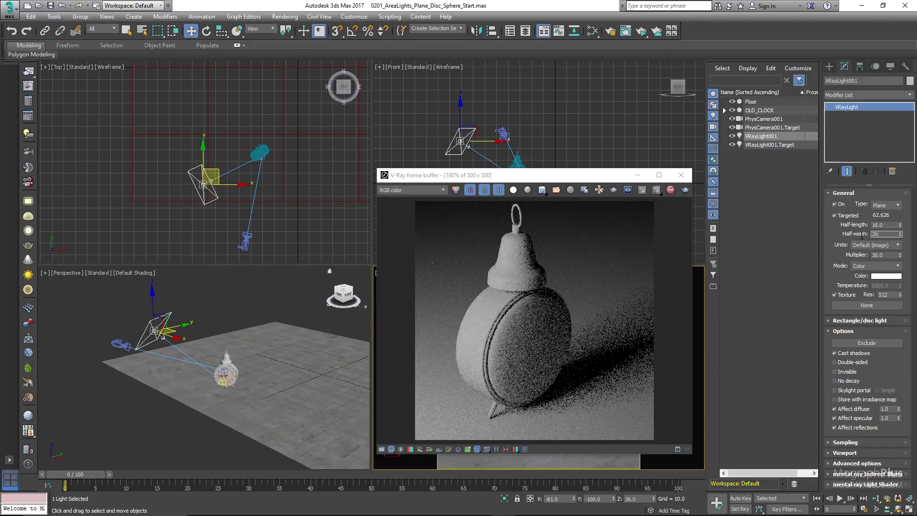
pyautogui.press('Return')
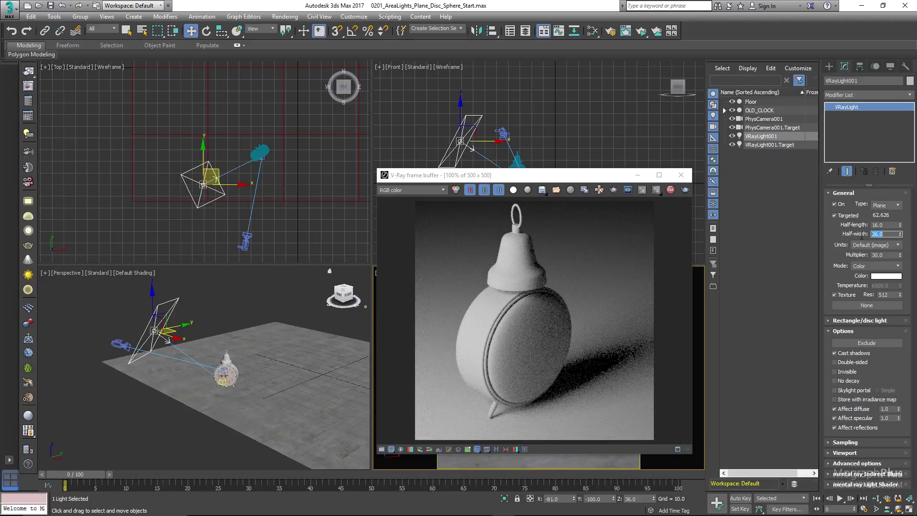
# Step: Switch the light's units to Luminous power (lm) and set its half-length to 8 and half-width to 13
pyautogui.click(886, 246)
pyautogui.click(889, 261)
pyautogui.click(893, 245)
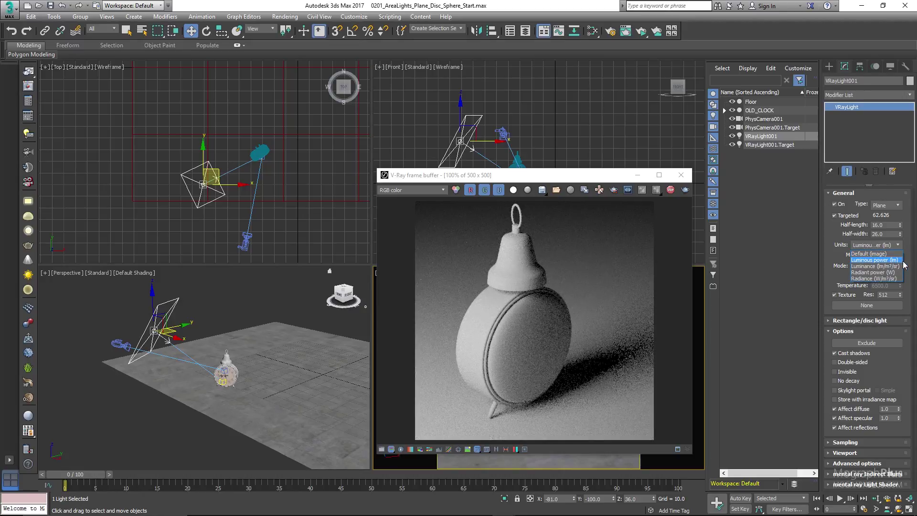
pyautogui.click(831, 259)
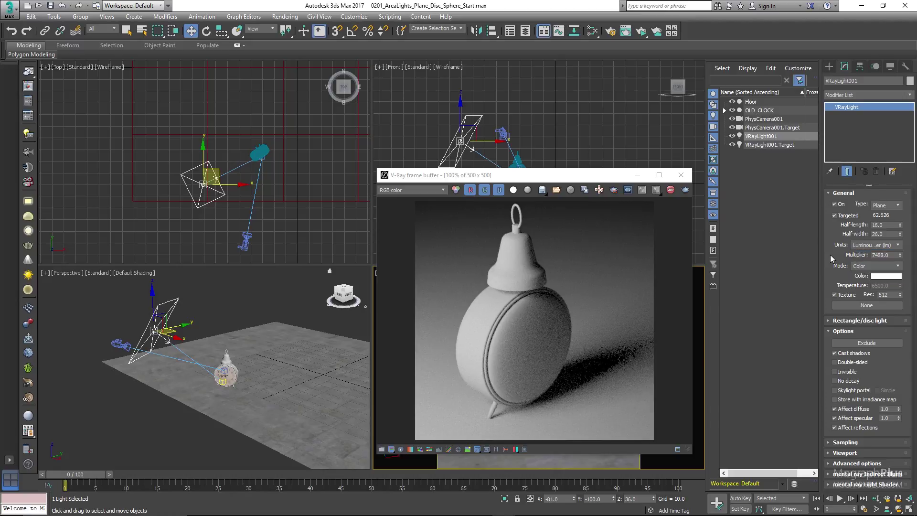
pyautogui.click(889, 225)
pyautogui.doubleClick(884, 225)
pyautogui.write('8')
pyautogui.doubleClick(886, 235)
pyautogui.write('13')
pyautogui.press('Return')
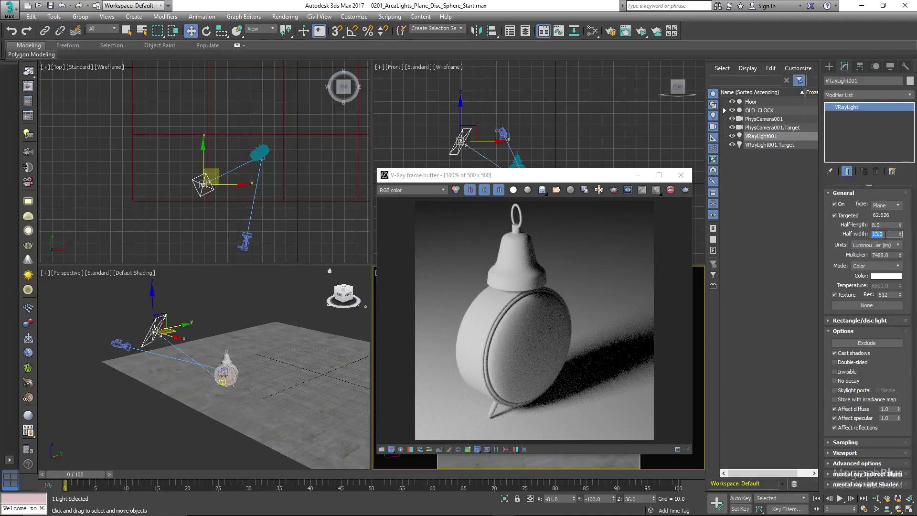
# Step: Set the plane light's half-width to 26 and half-length to 16 while using Luminous power units
pyautogui.write('26')
pyautogui.moveTo(886, 225); pyautogui.dragTo(874, 228)
pyautogui.write('1')
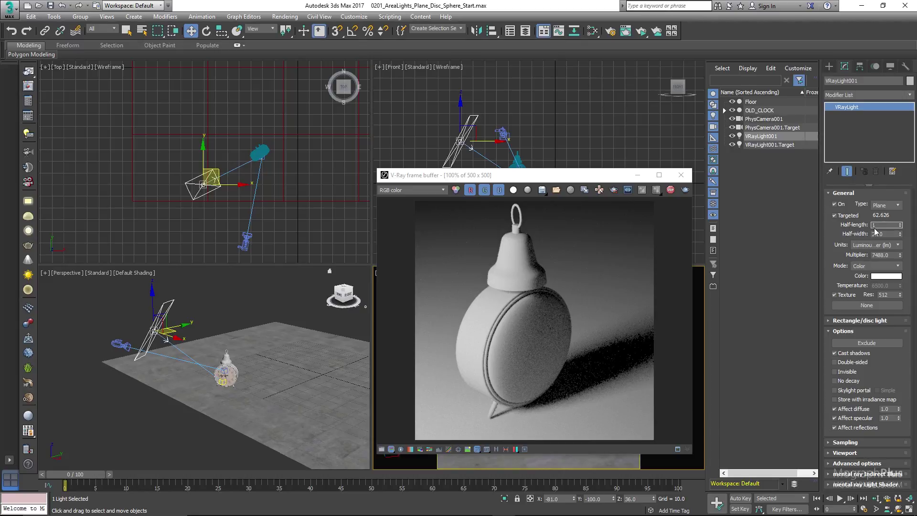
pyautogui.write('6')
pyautogui.press('Return')
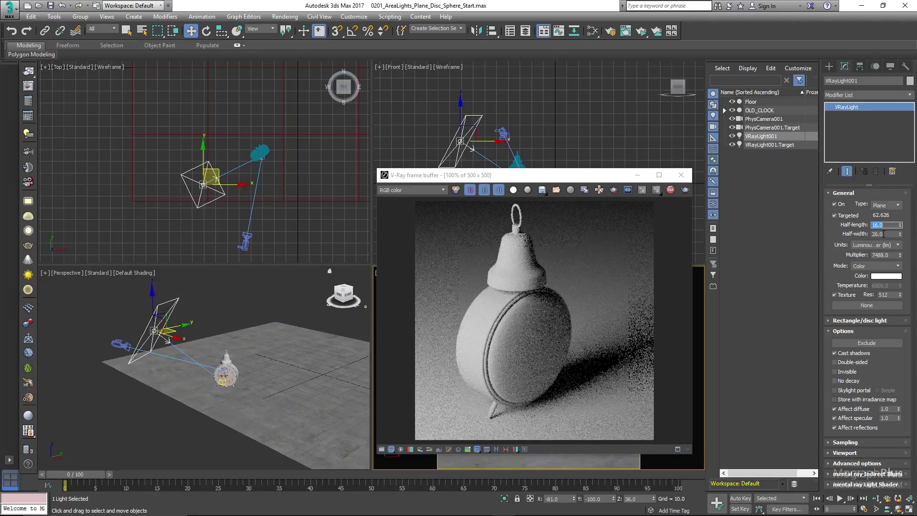
# Step: Reduce the plane light to half-length 8 and half-width 13 to compare its brightness in the live render
pyautogui.write('8')
pyautogui.moveTo(885, 233); pyautogui.dragTo(859, 235)
pyautogui.write('13')
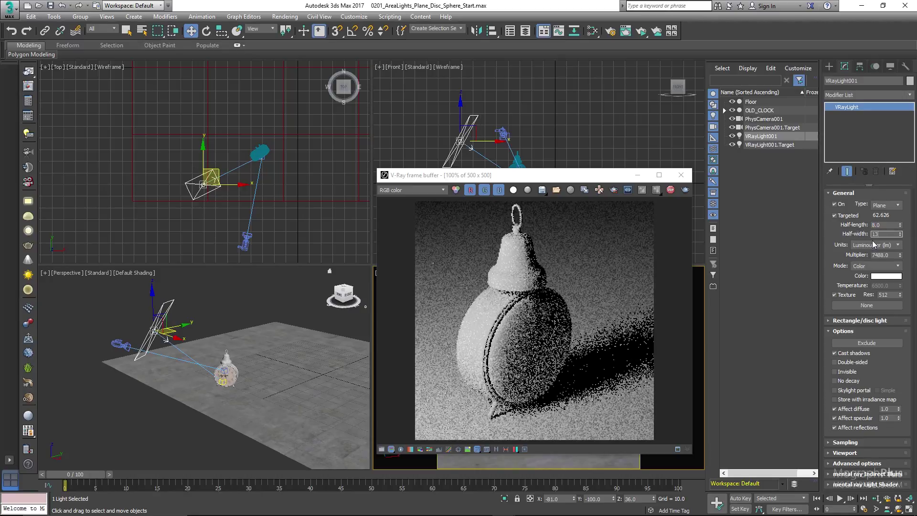
pyautogui.press('Return')
# Step: Change the light's units to Luminance (lm/m²/sr) and set its half-length to 16 and half-width to 26
pyautogui.click(898, 244)
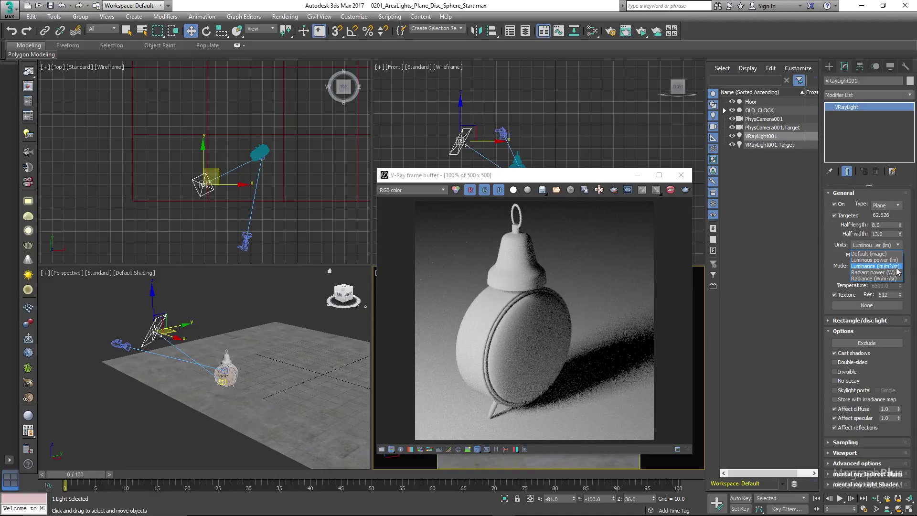
pyautogui.click(896, 269)
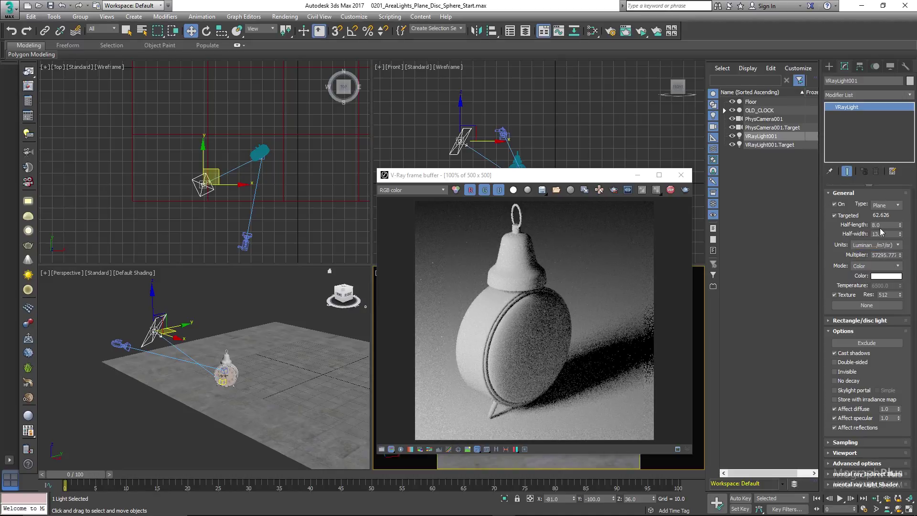
pyautogui.write('16')
pyautogui.moveTo(886, 227); pyautogui.dragTo(866, 241)
pyautogui.write('2')
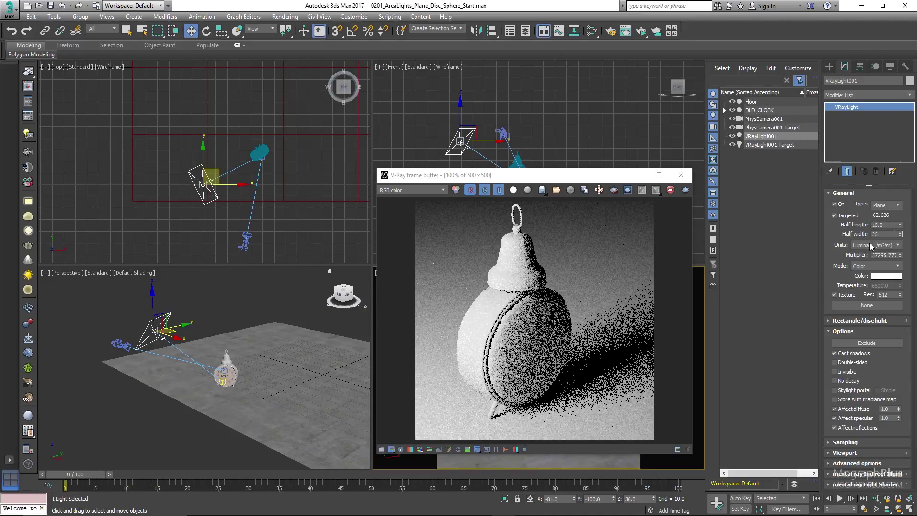
pyautogui.write('6')
pyautogui.press('Return')
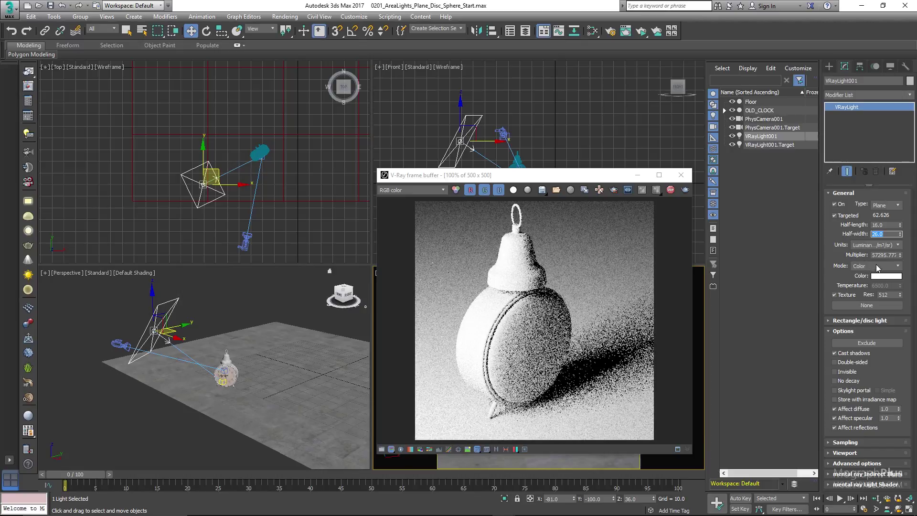
# Step: Change the light's units to Radiant power (W) and set its half-length to 8 and half-width to 16
pyautogui.click(880, 246)
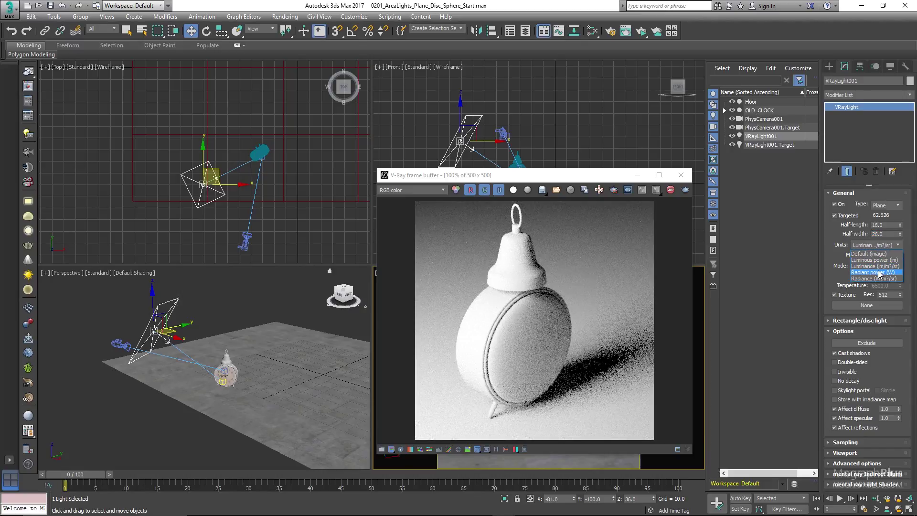
pyautogui.click(892, 273)
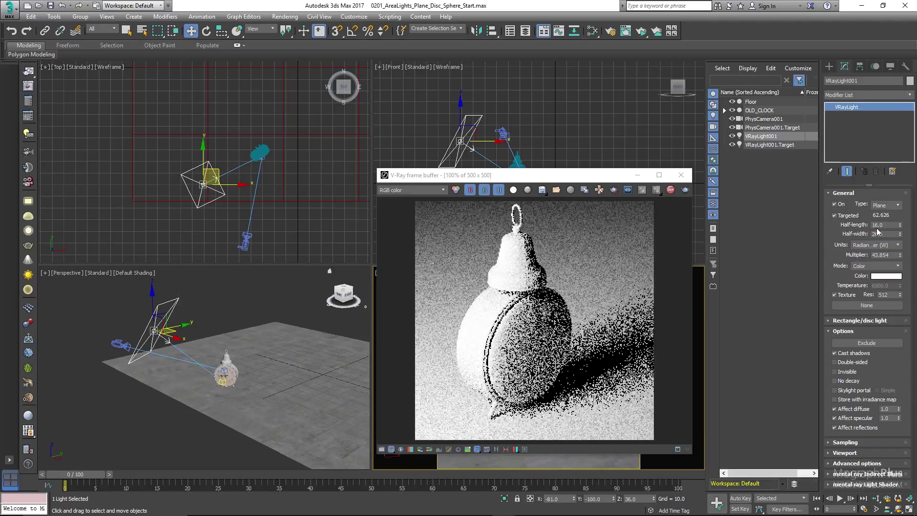
pyautogui.moveTo(884, 225); pyautogui.dragTo(849, 231)
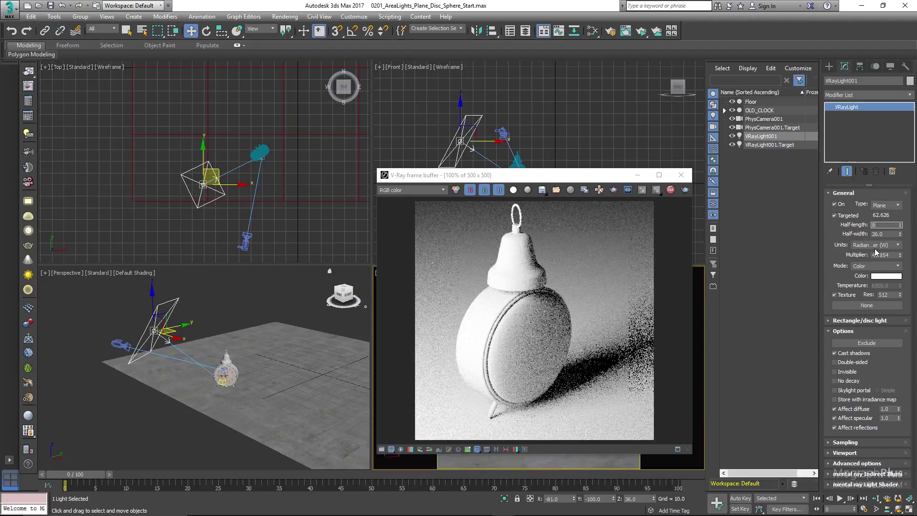
pyautogui.write('8')
pyautogui.press('Tab')
pyautogui.write('1')
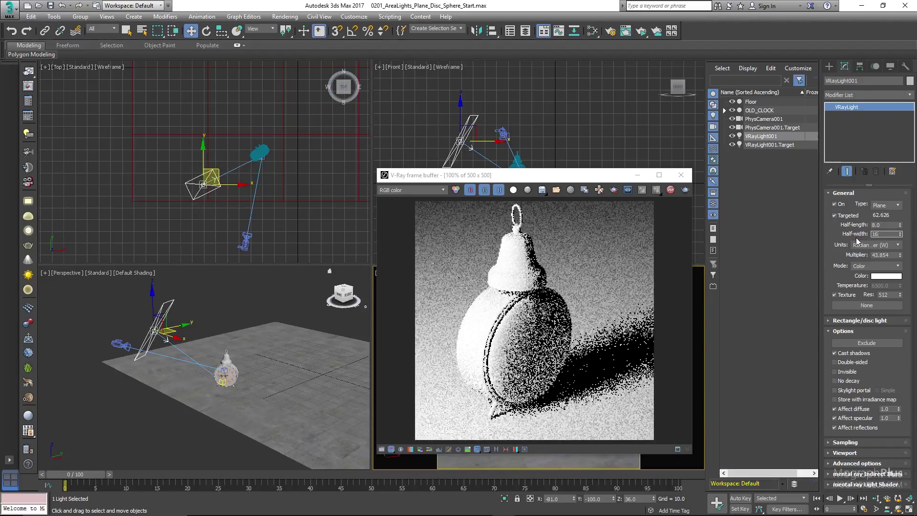
pyautogui.write('6')
pyautogui.press('Return')
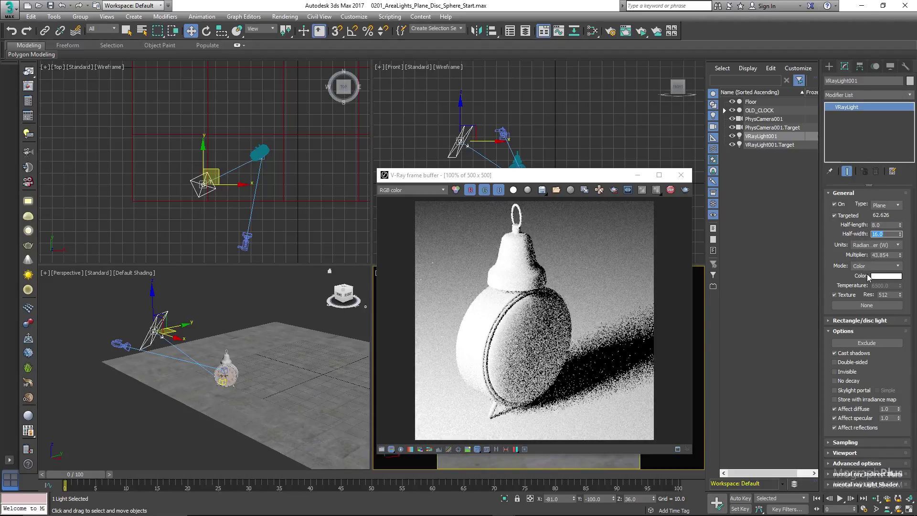
# Step: Change the light's units to Radiance (W/m²/sr) and set its half-length to 16 and half-width to 26
pyautogui.click(886, 246)
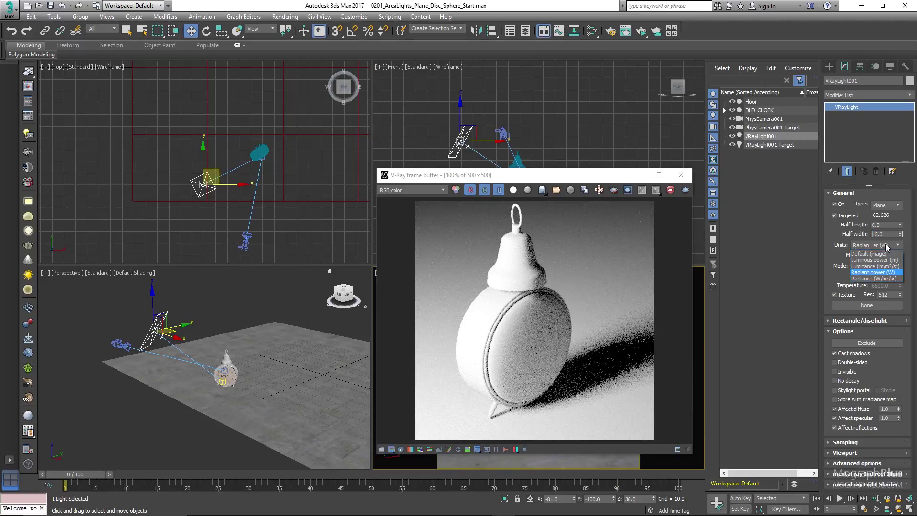
pyautogui.click(878, 278)
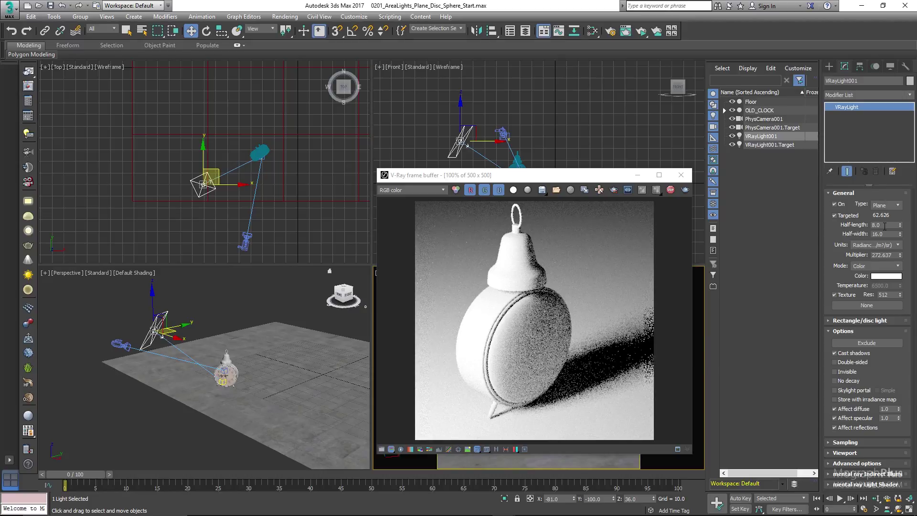
pyautogui.moveTo(886, 225); pyautogui.dragTo(850, 239)
pyautogui.write('16')
pyautogui.write('2')
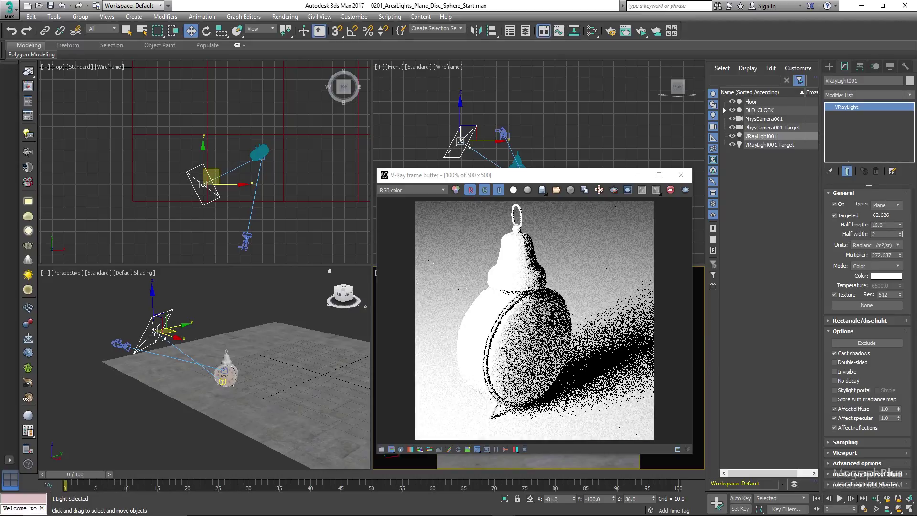
pyautogui.write('6')
pyautogui.press('Return')
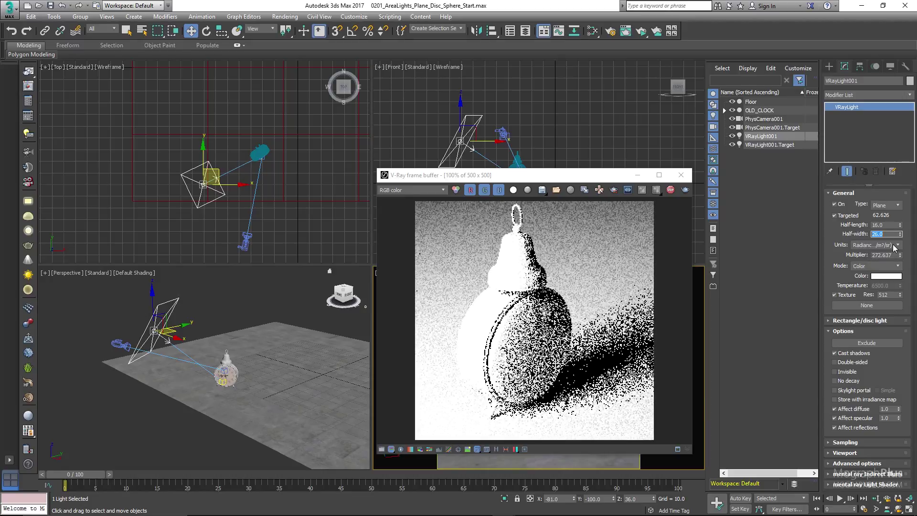
# Step: Set the plane light's units to Radiant power (W) with a multiplier of 10
pyautogui.click(894, 245)
pyautogui.click(888, 271)
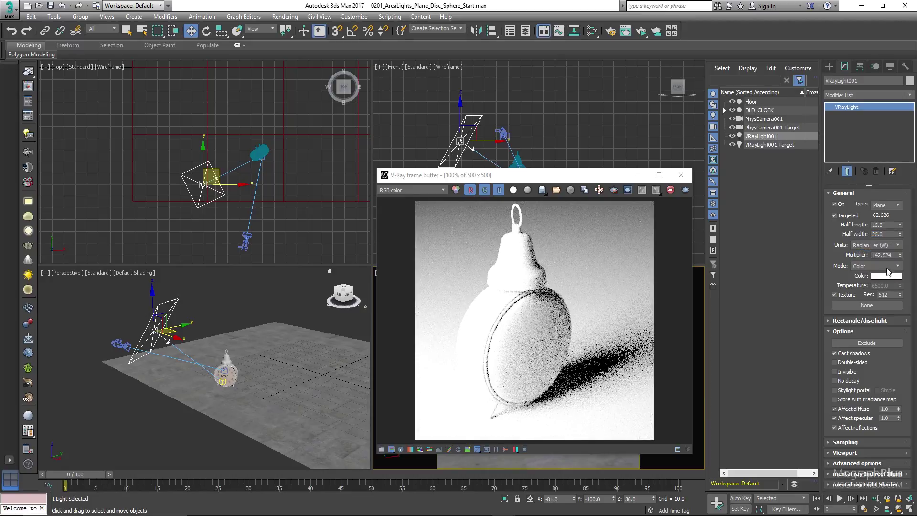
pyautogui.doubleClick(883, 255)
pyautogui.write('10')
pyautogui.press('Return')
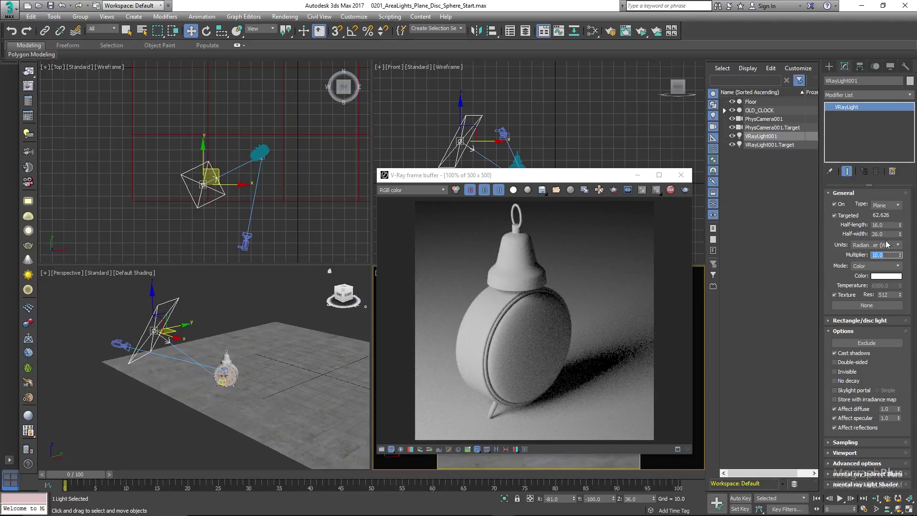
# Step: Test the light's multiplier at 40 and 2 in the live render, and restore it to 10
pyautogui.write('40')
pyautogui.press('Return')
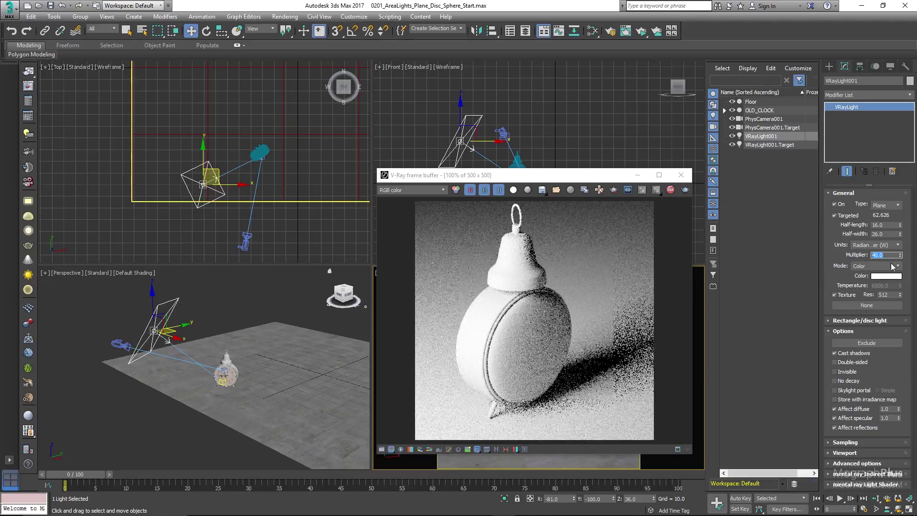
pyautogui.write('2')
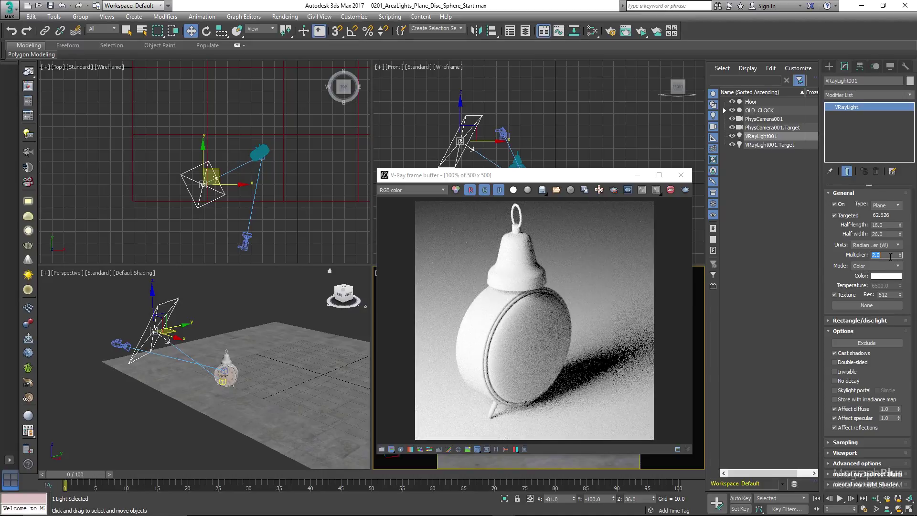
pyautogui.press('Return')
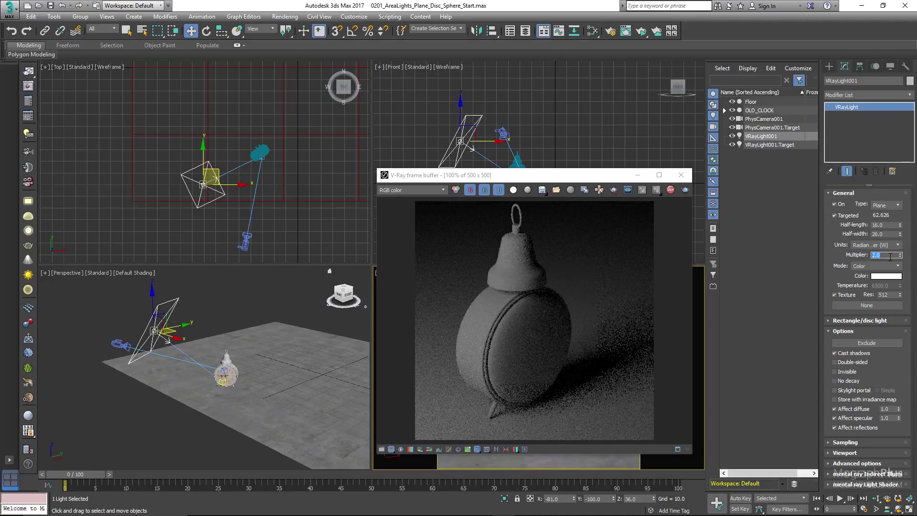
pyautogui.write('10')
pyautogui.press('Return')
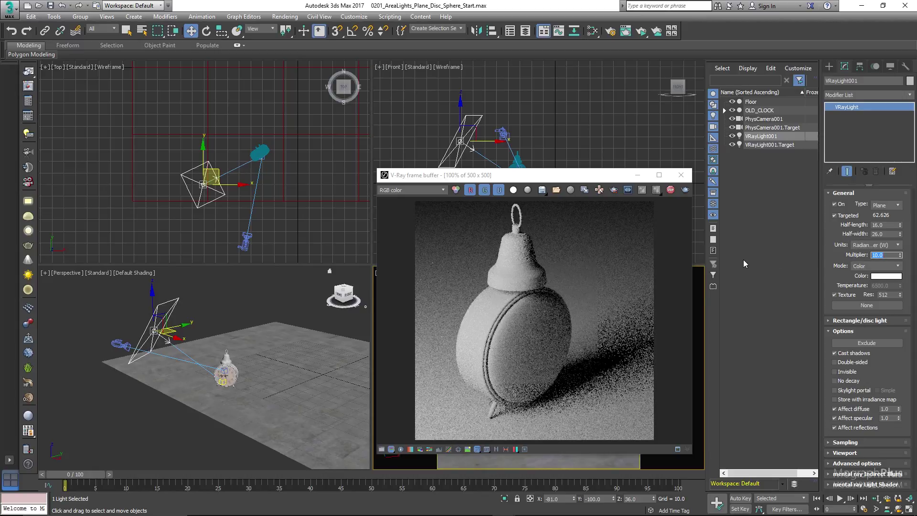
# Step: Set the plane light's half-length to 8 and its half-width to 13
pyautogui.doubleClick(884, 225)
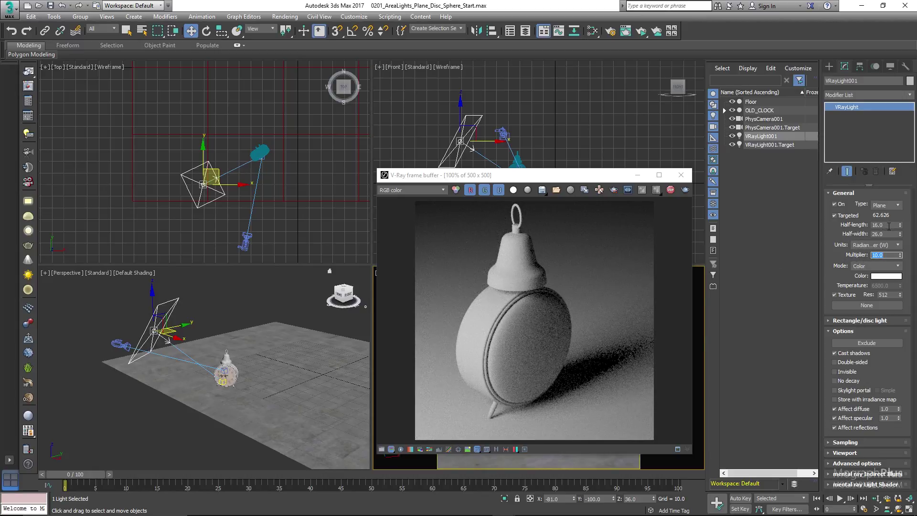
pyautogui.write('8')
pyautogui.press('Tab')
pyautogui.write('13')
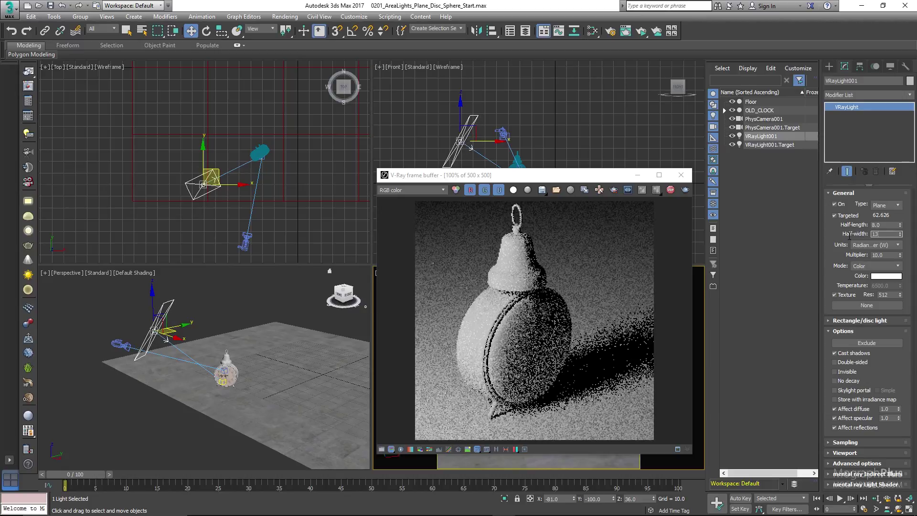
pyautogui.press('Return')
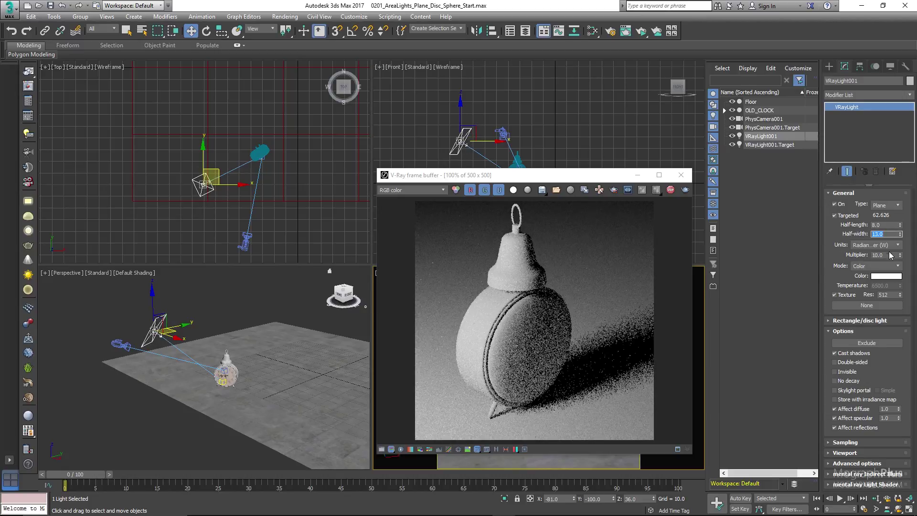
pyautogui.click(893, 246)
pyautogui.click(894, 246)
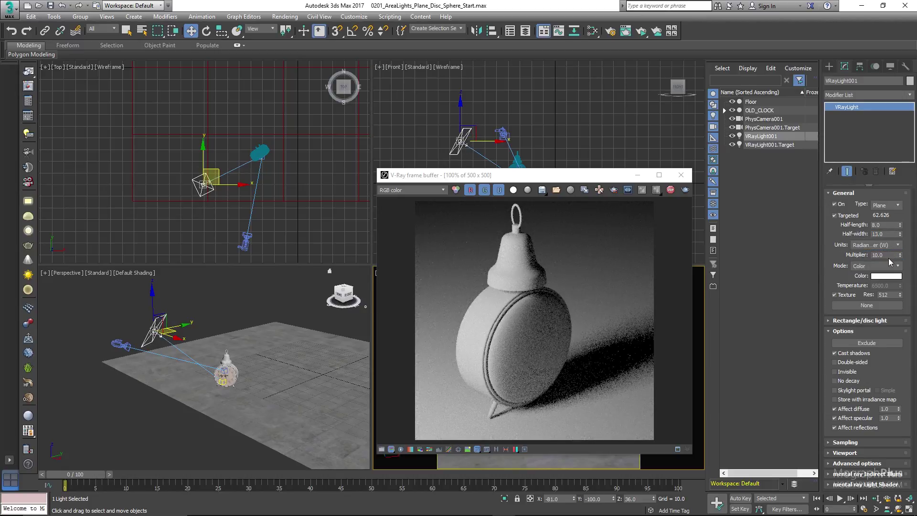
pyautogui.doubleClick(885, 256)
pyautogui.click(888, 258)
pyautogui.click(835, 258)
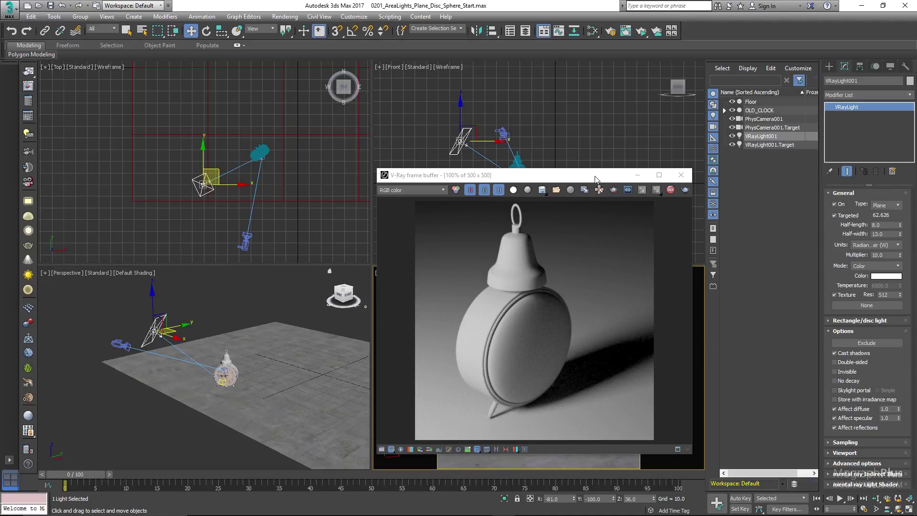
# Step: Reduce the plane light to a half-length of 4 and a half-width of 7 to test sharper shadows
pyautogui.moveTo(595, 179); pyautogui.dragTo(552, 179)
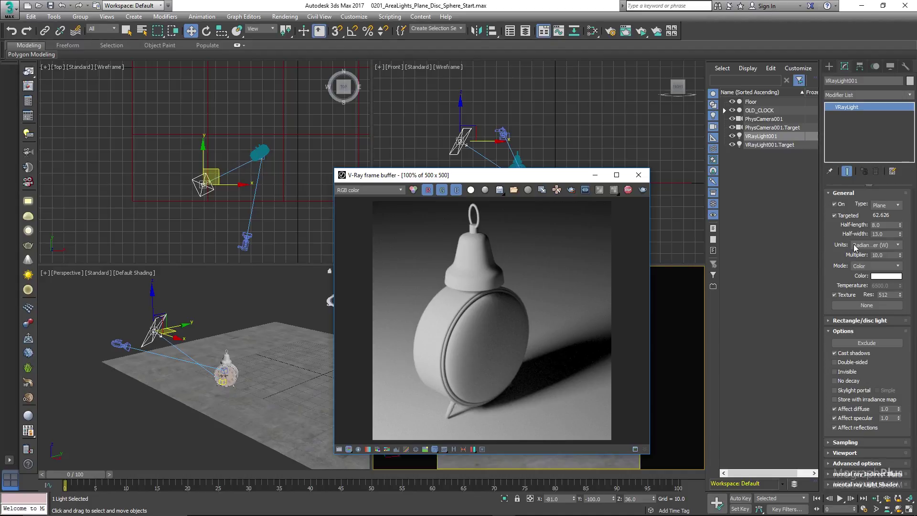
pyautogui.click(892, 224)
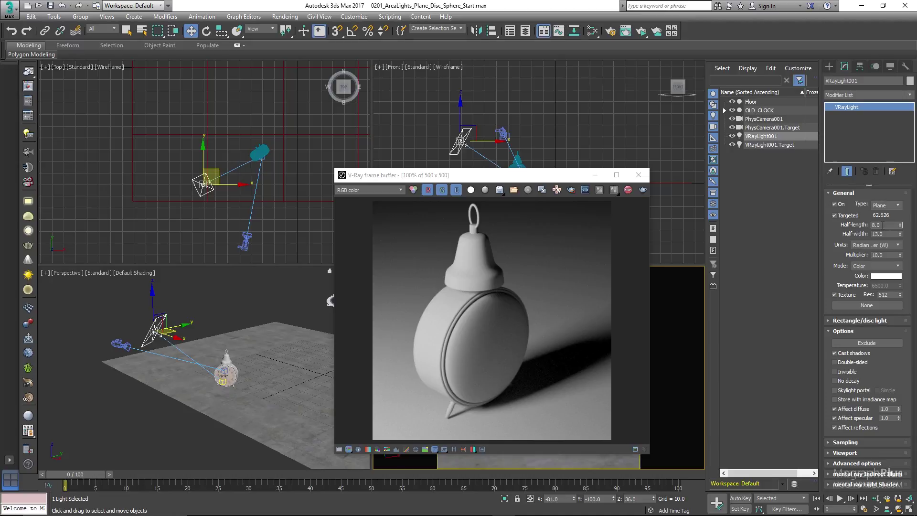
pyautogui.doubleClick(884, 225)
pyautogui.write('4')
pyautogui.press('Tab')
pyautogui.write('7')
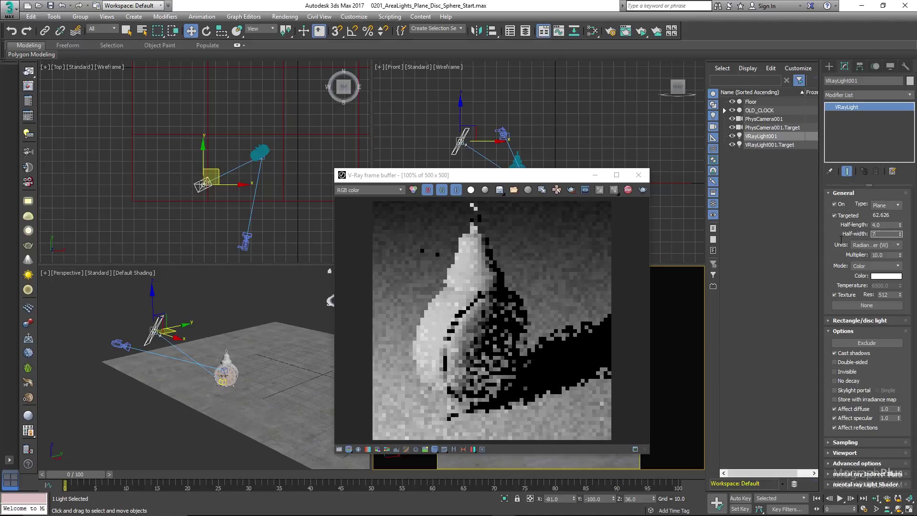
pyautogui.press('Return')
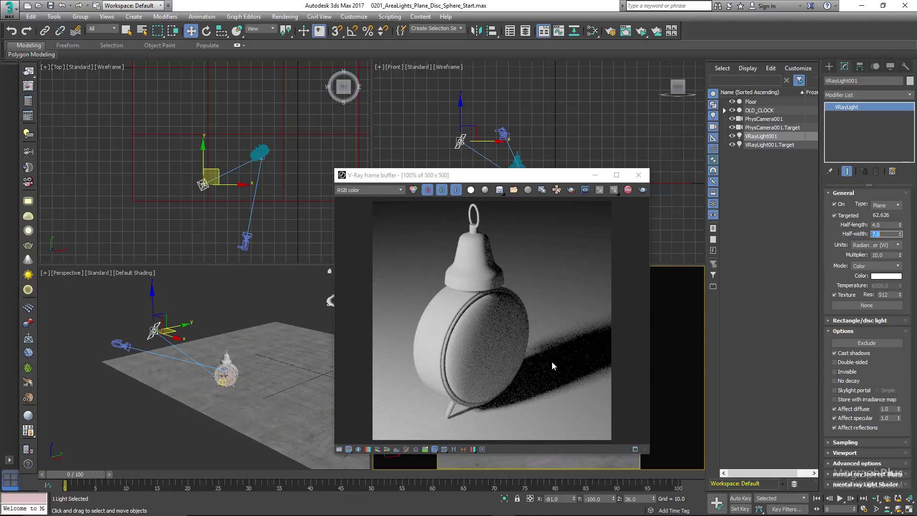
# Step: Enlarge the plane light to a half-length of 24 and a half-width of 39 to test softer shadows
pyautogui.doubleClick(888, 225)
pyautogui.doubleClick(888, 233)
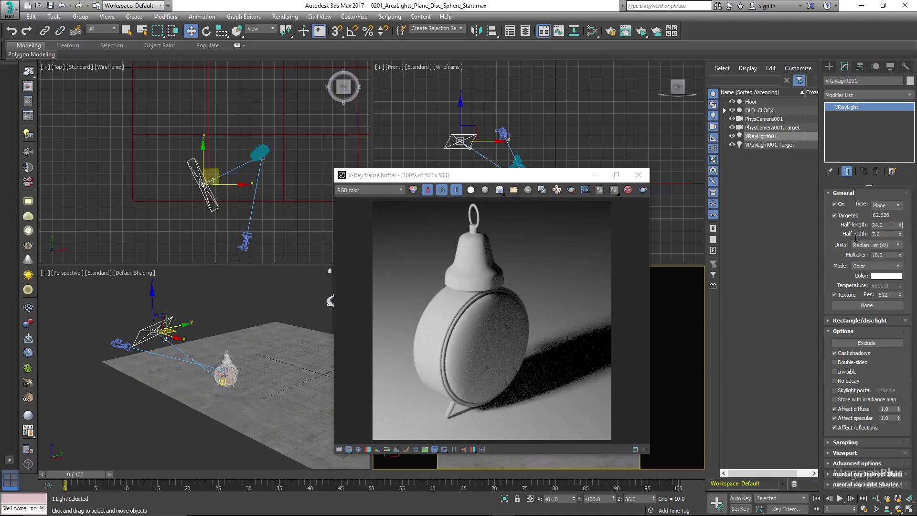
pyautogui.write('39')
pyautogui.press('Return')
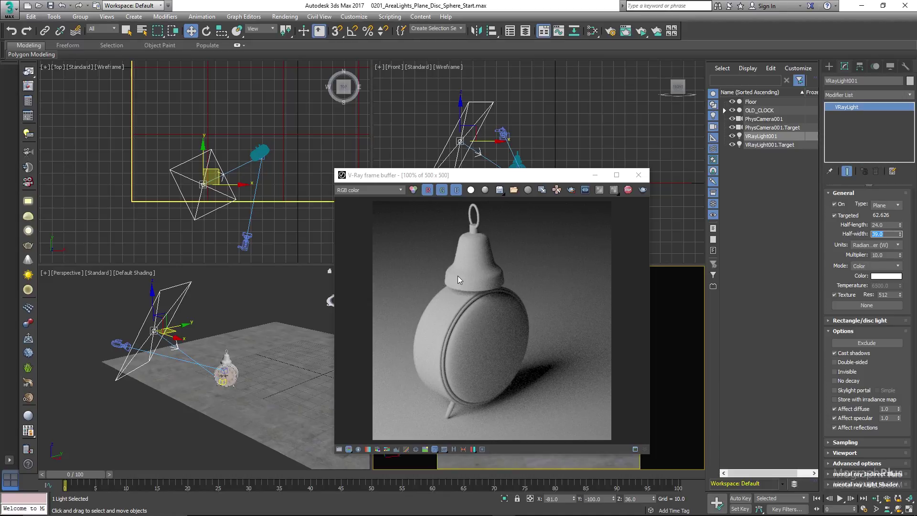
pyautogui.click(884, 245)
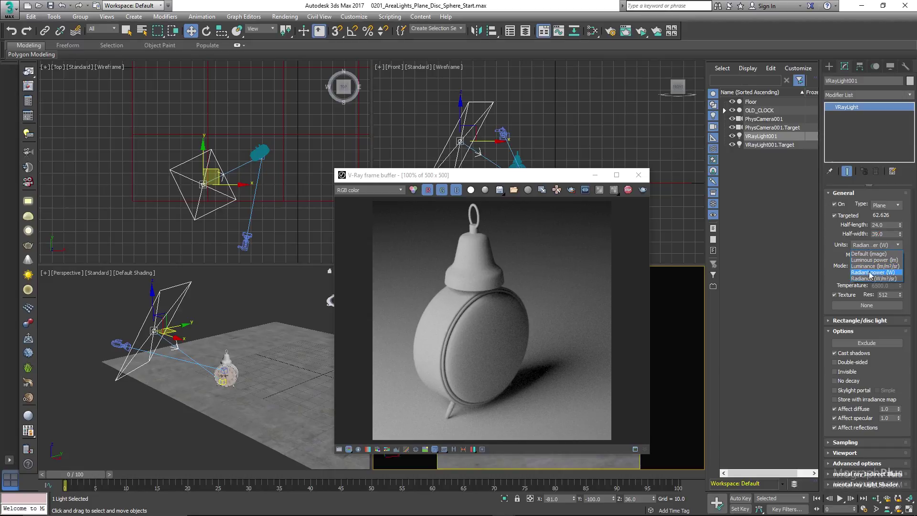
pyautogui.click(831, 253)
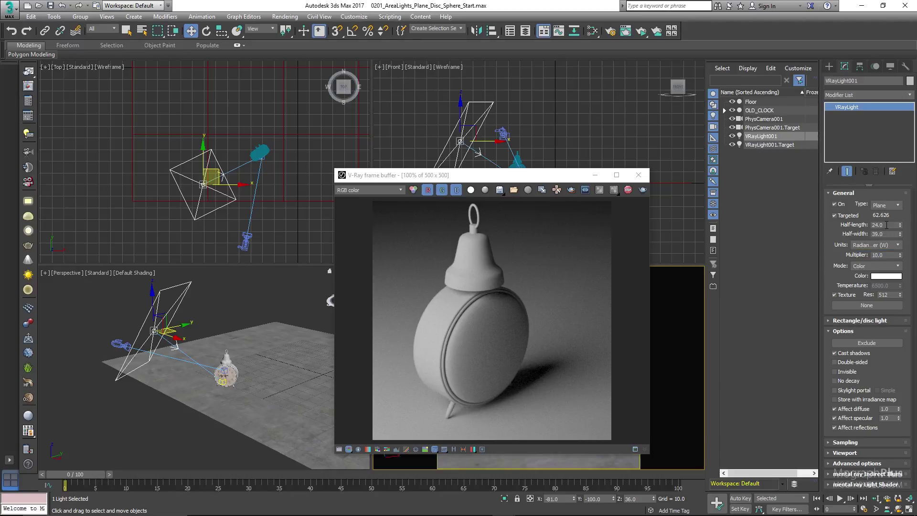
# Step: Return the plane light to a half-length of 8 and a half-width of 13
pyautogui.doubleClick(886, 225)
pyautogui.write('8')
pyautogui.doubleClick(888, 234)
pyautogui.write('13')
pyautogui.press('Return')
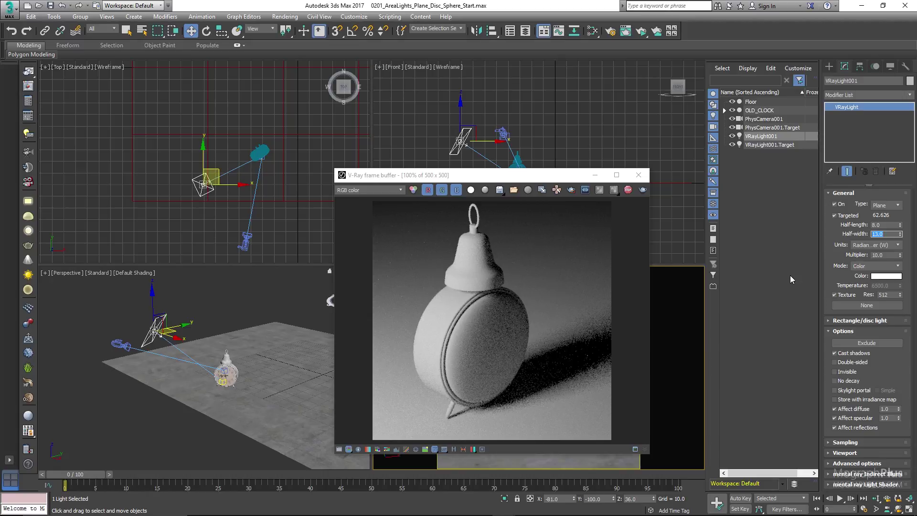
# Step: Try magenta, blue and green light colors in the live render, and reset the color to white
pyautogui.click(879, 268)
pyautogui.click(885, 271)
pyautogui.click(887, 277)
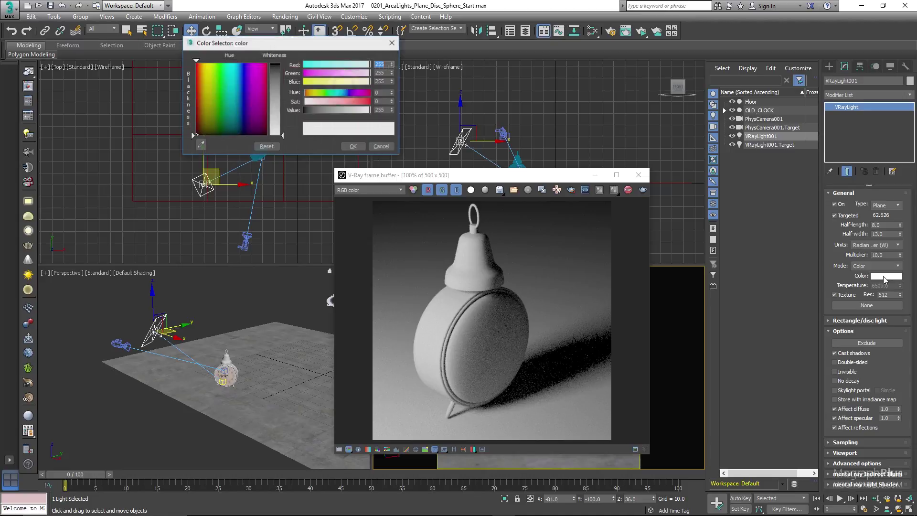
pyautogui.click(362, 102)
pyautogui.moveTo(364, 93); pyautogui.dragTo(357, 93)
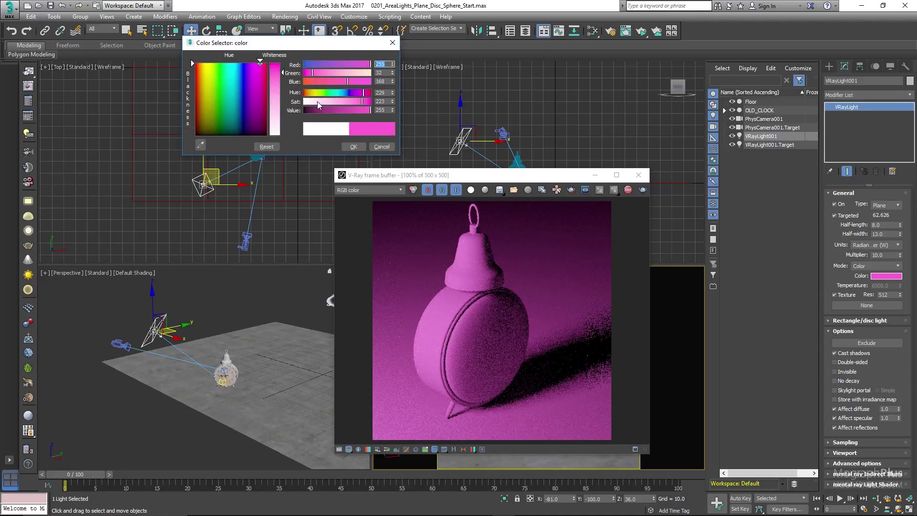
pyautogui.click(345, 92)
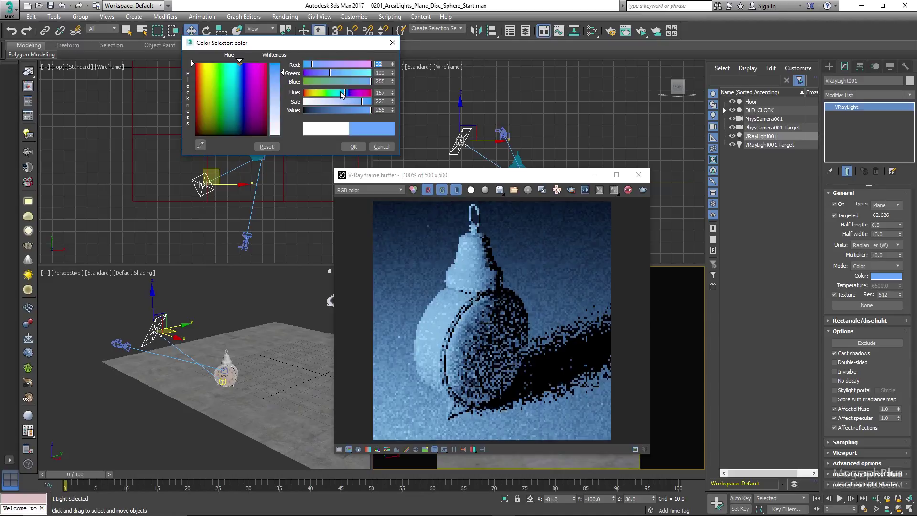
pyautogui.click(320, 82)
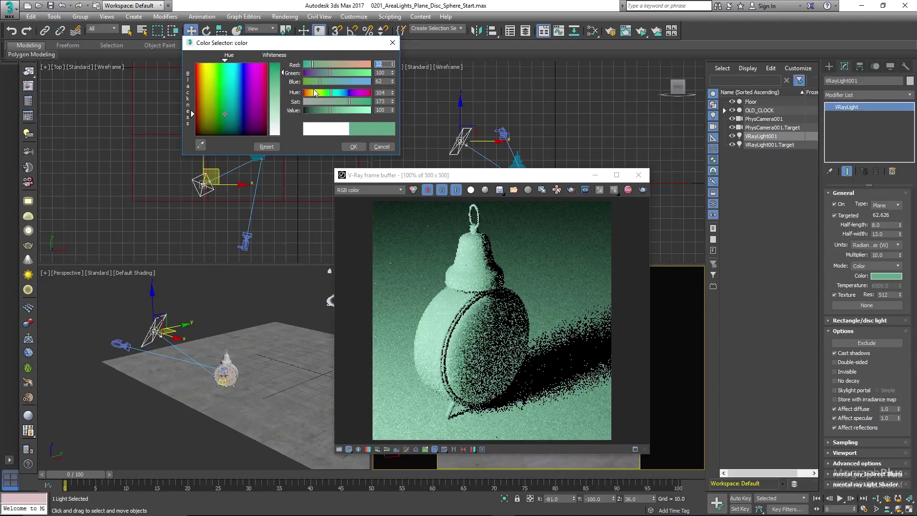
pyautogui.moveTo(313, 101); pyautogui.dragTo(374, 113)
pyautogui.click(353, 147)
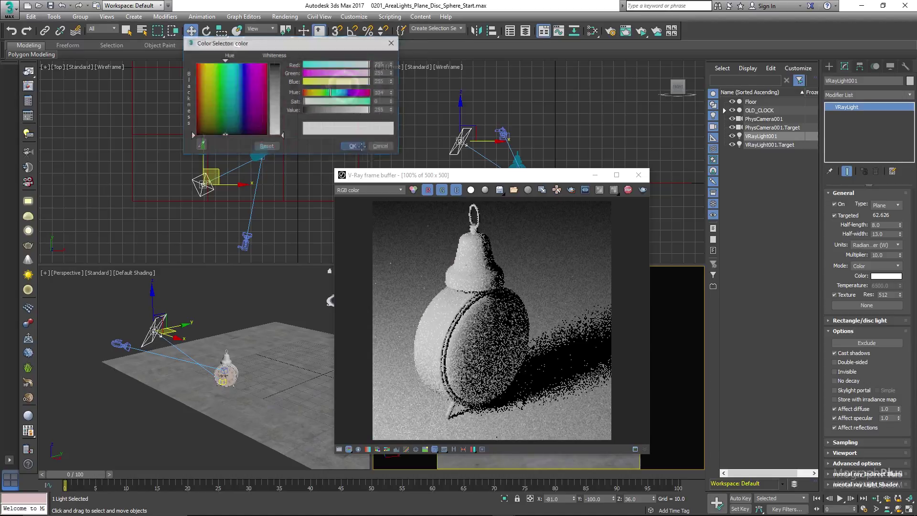
# Step: Switch the light's color mode to Temperature and set the temperature to 3500
pyautogui.click(870, 265)
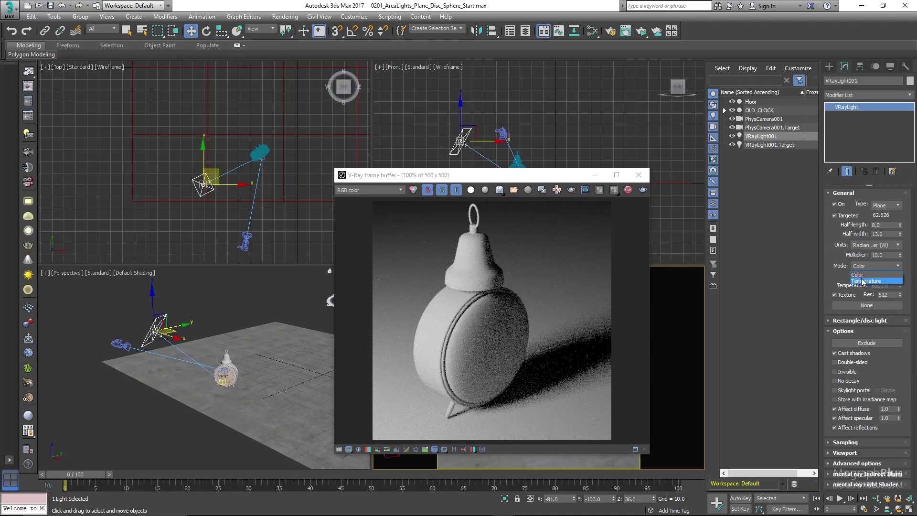
pyautogui.click(863, 281)
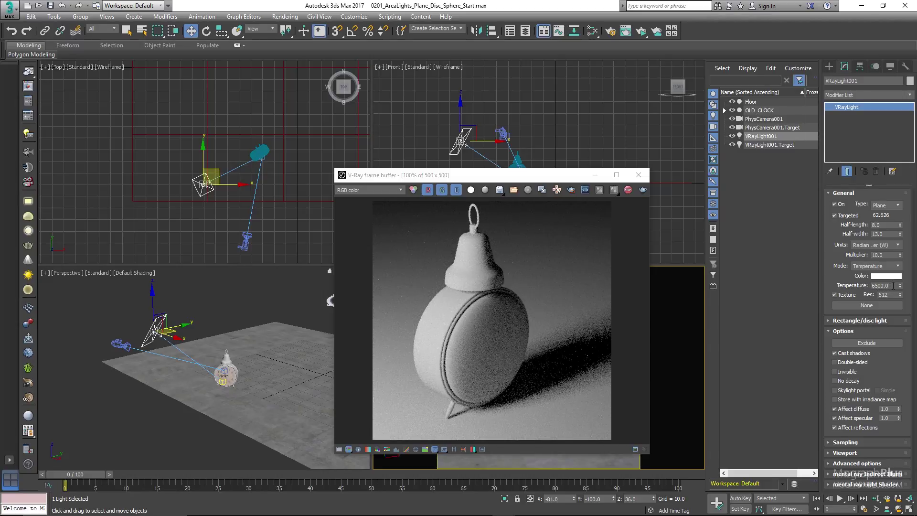
pyautogui.moveTo(894, 286); pyautogui.dragTo(858, 289)
pyautogui.click(894, 285)
pyautogui.moveTo(895, 285); pyautogui.dragTo(837, 287)
pyautogui.write('3500')
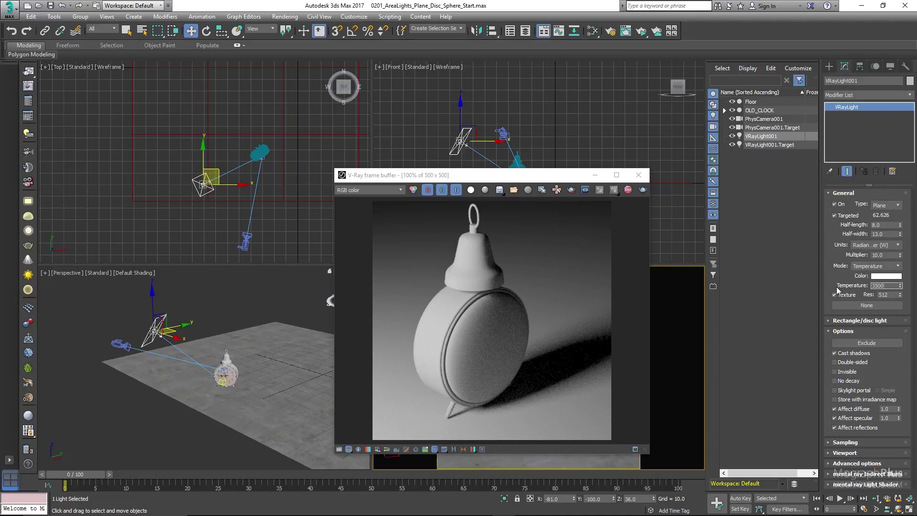
pyautogui.press('Return')
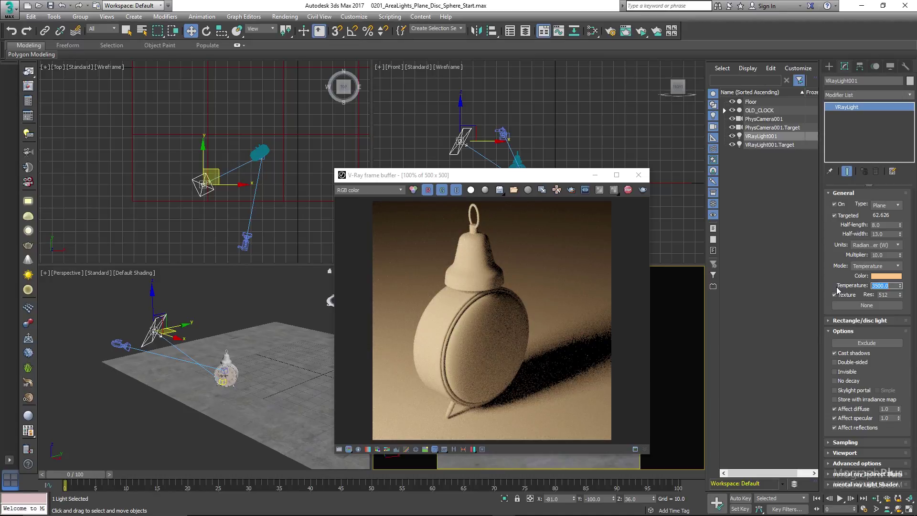
# Step: Test the light's temperature at 10000 in the live render, and set it to 6500
pyautogui.write('10000')
pyautogui.press('Return')
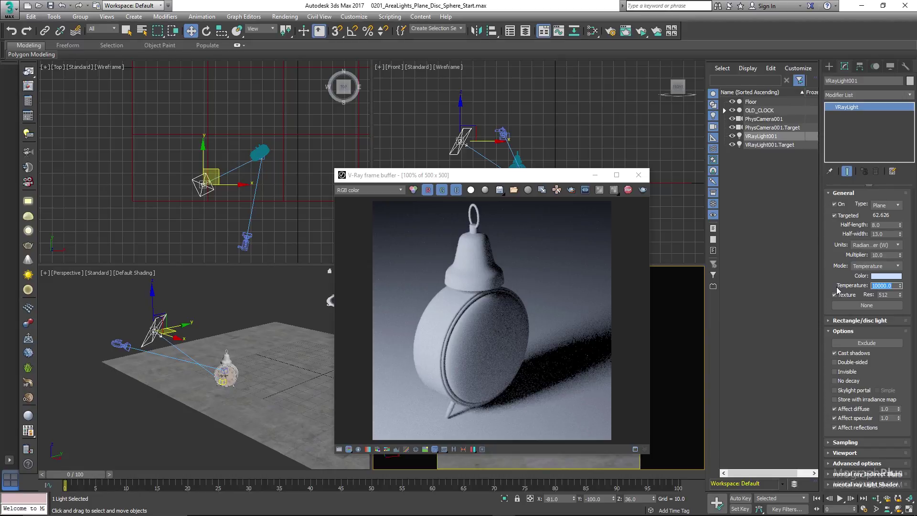
pyautogui.write('6500')
pyautogui.press('Return')
pyautogui.click(835, 295)
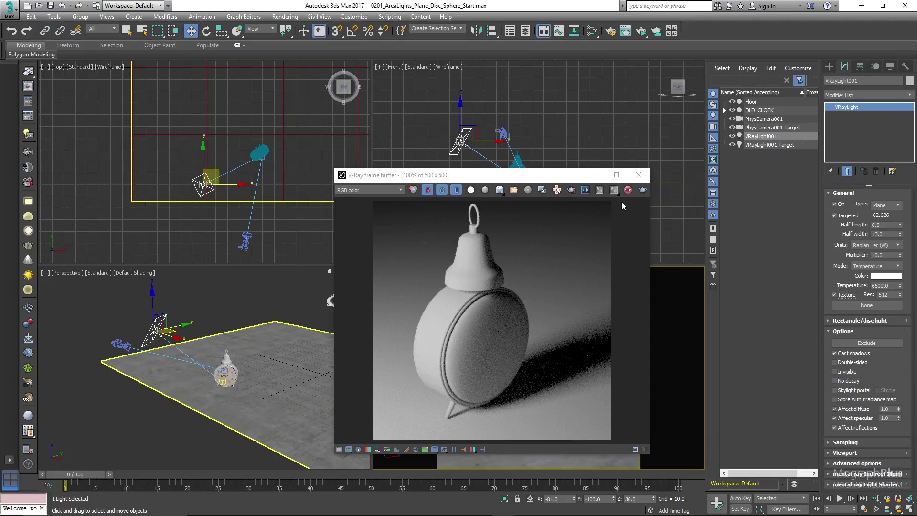
# Step: Stop the live render and clone the physical camera as an independent copy
pyautogui.click(628, 191)
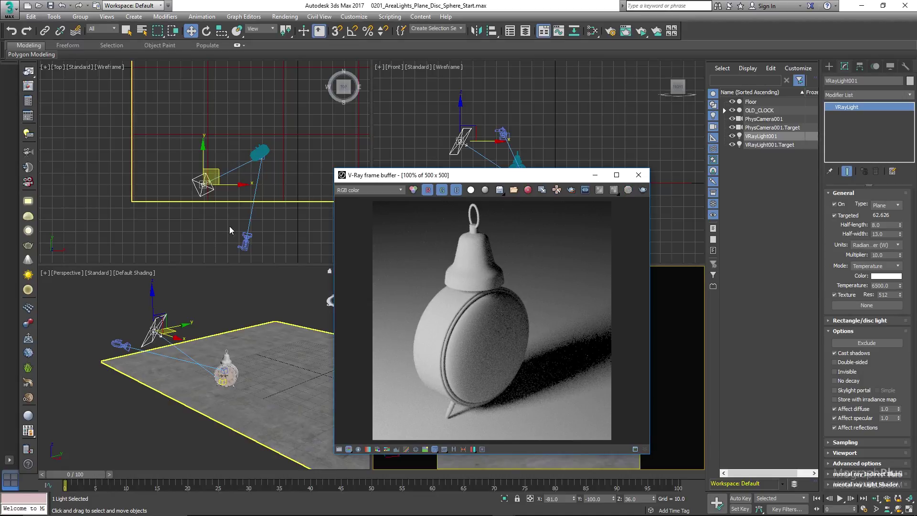
pyautogui.moveTo(216, 220); pyautogui.dragTo(177, 196, button='middle')
pyautogui.click(206, 220)
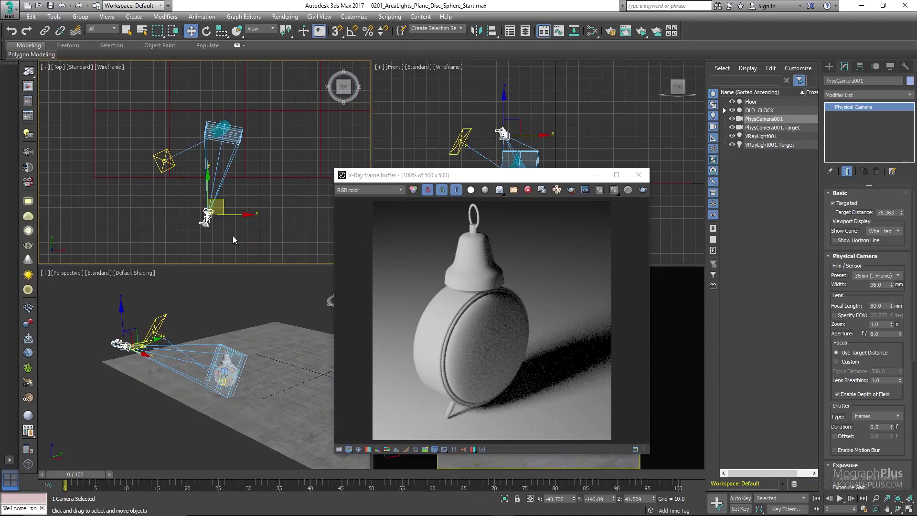
pyautogui.hotkey('ctrl', 'v')
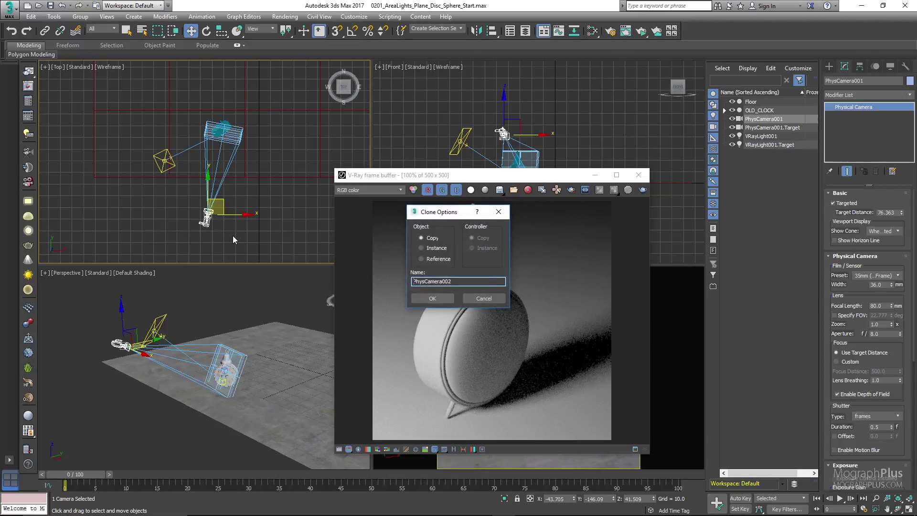
pyautogui.moveTo(440, 210); pyautogui.dragTo(432, 191)
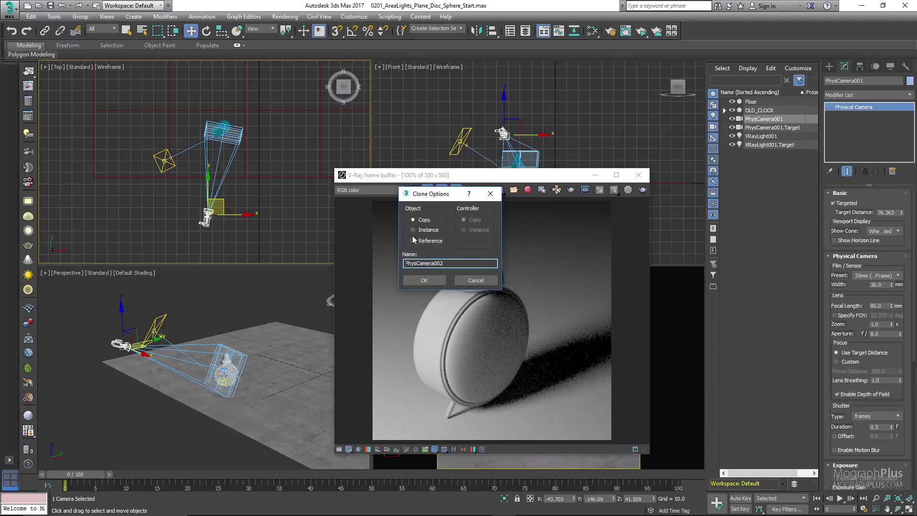
pyautogui.click(420, 279)
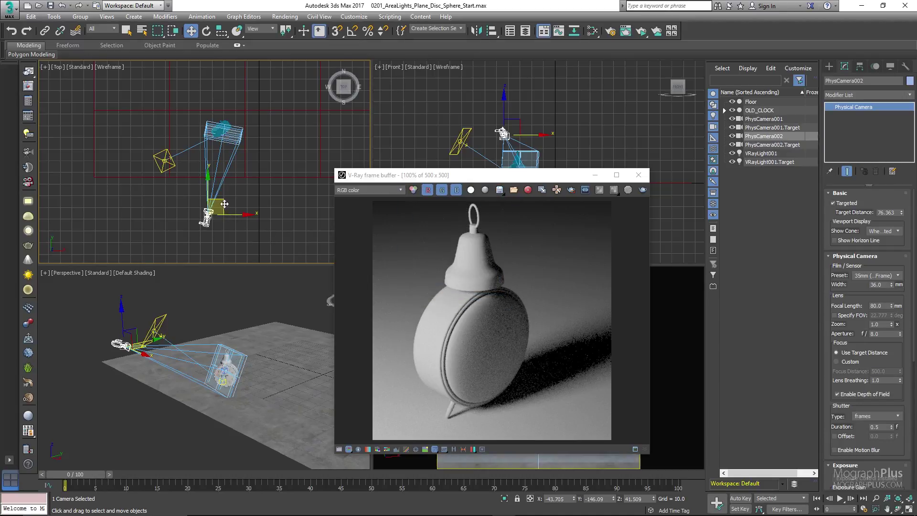
# Step: Move the cloned camera in the Top view to the clock's opposite side, at about X 16, Y -94
pyautogui.rightClick(220, 207)
pyautogui.click(220, 207)
pyautogui.moveTo(220, 206); pyautogui.dragTo(296, 132)
# Step: Move the frame buffer clear of the camera viewport and show the cloned camera's view there
pyautogui.moveTo(523, 175); pyautogui.dragTo(329, 175)
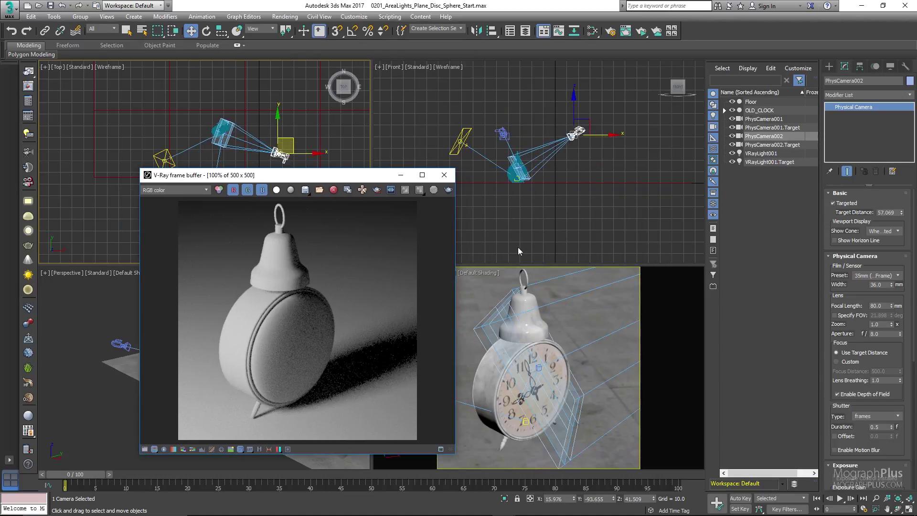
pyautogui.rightClick(632, 315)
pyautogui.press('c')
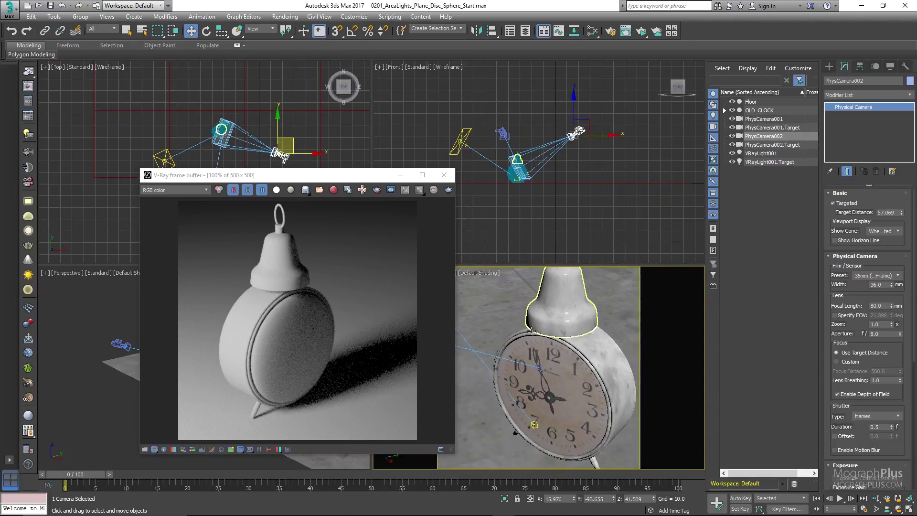
pyautogui.moveTo(369, 176); pyautogui.dragTo(229, 176)
pyautogui.rightClick(502, 338)
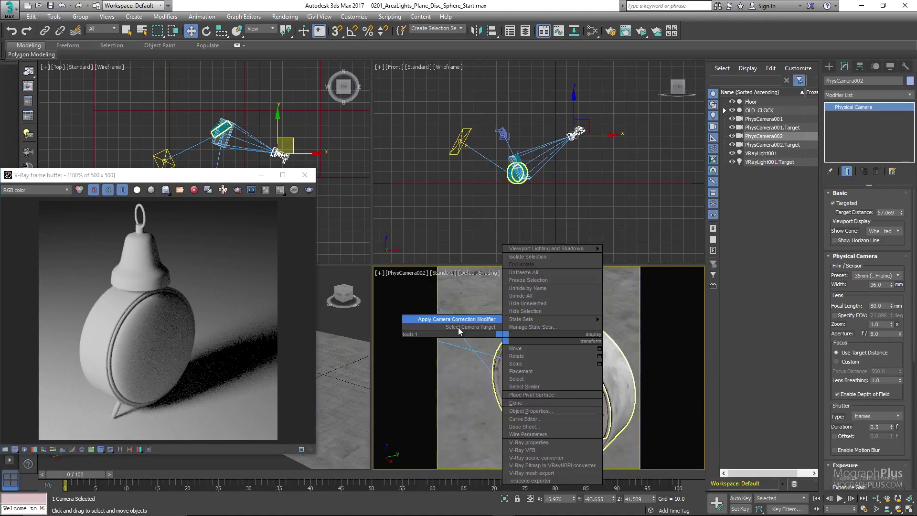
pyautogui.click(479, 374)
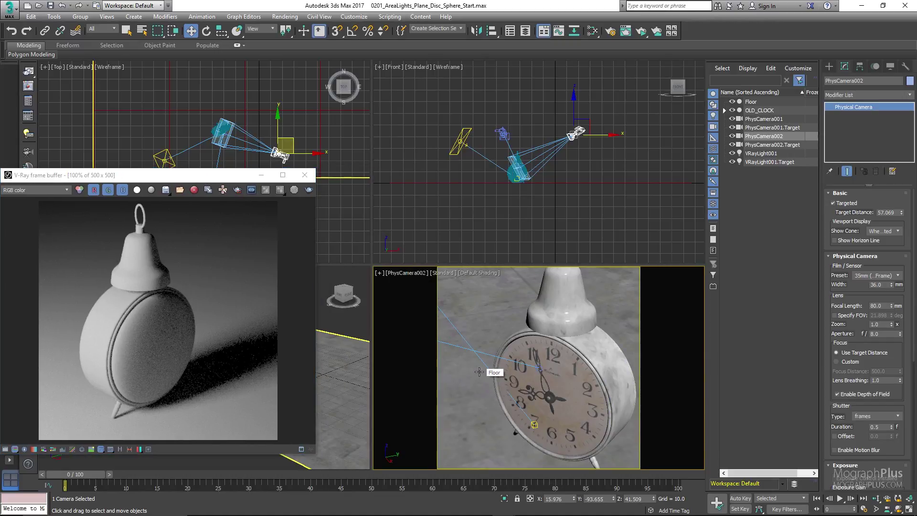
# Step: Orbit the cloned camera lower and dolly it back until the whole clock and the plane light are in frame
pyautogui.hotkey('ctrl', 'r')
pyautogui.moveTo(506, 335); pyautogui.dragTo(494, 316)
pyautogui.hotkey('alt', 'z')
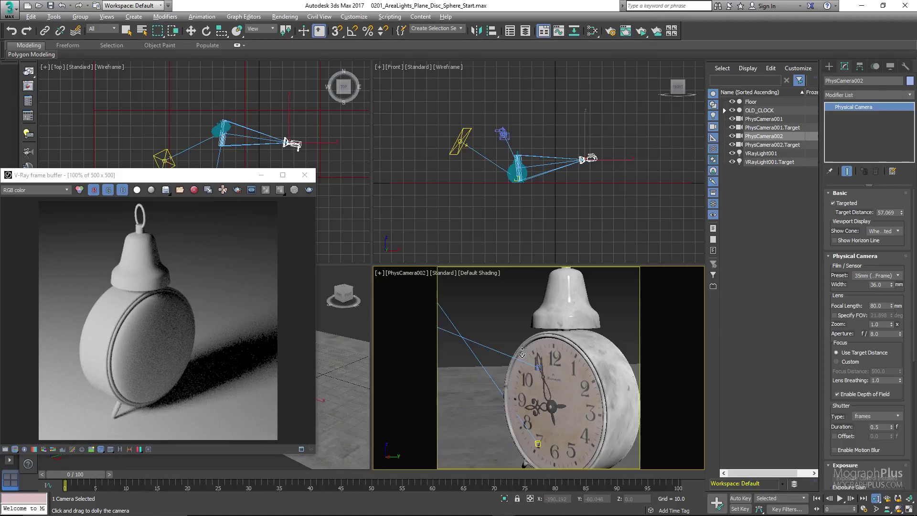
pyautogui.moveTo(522, 352)
pyautogui.mouseDown()
pyautogui.moveTo(521, 368)
pyautogui.moveTo(513, 348)
pyautogui.moveTo(522, 354)
pyautogui.mouseUp()
pyautogui.hotkey('ctrl', 'r')
pyautogui.hotkey('alt', 'z')
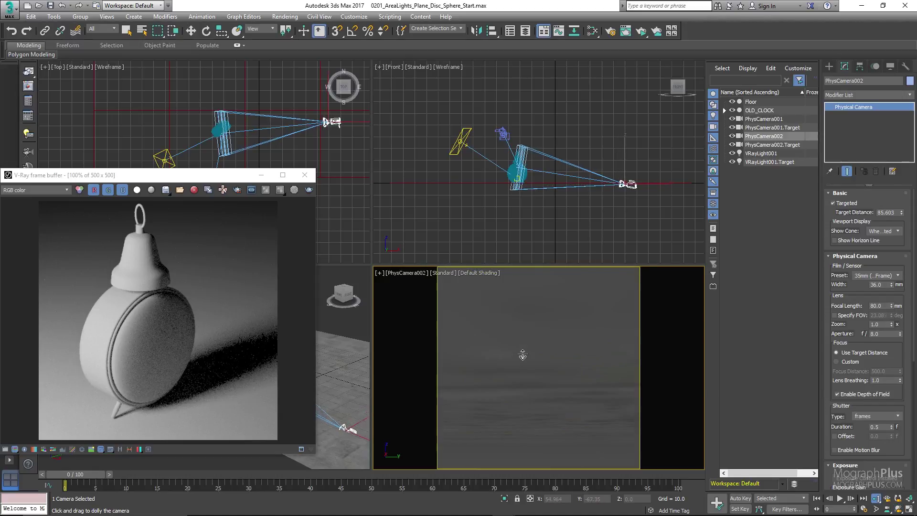
pyautogui.moveTo(520, 329); pyautogui.dragTo(523, 350, button='middle')
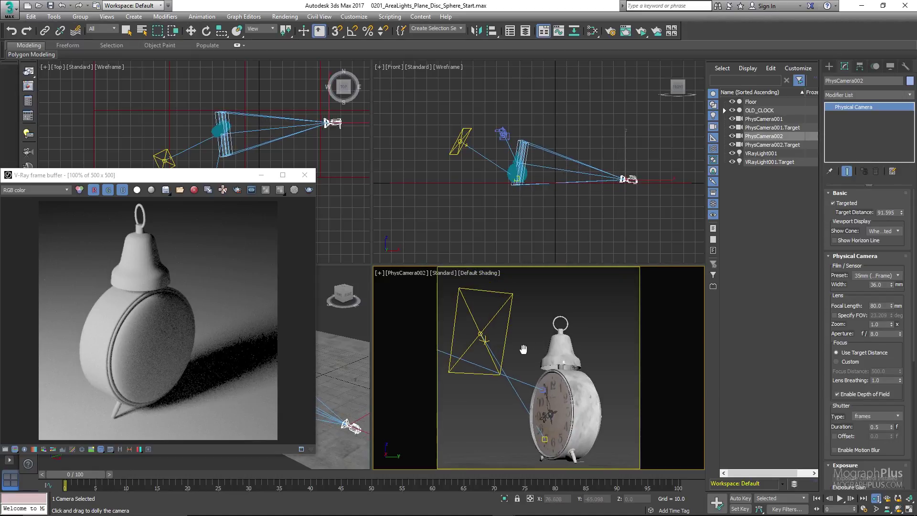
# Step: Refine the cloned camera with small orbits, a pan and a dolly back to a target distance of about 115
pyautogui.hotkey('ctrl', 'r')
pyautogui.moveTo(524, 350); pyautogui.dragTo(526, 348)
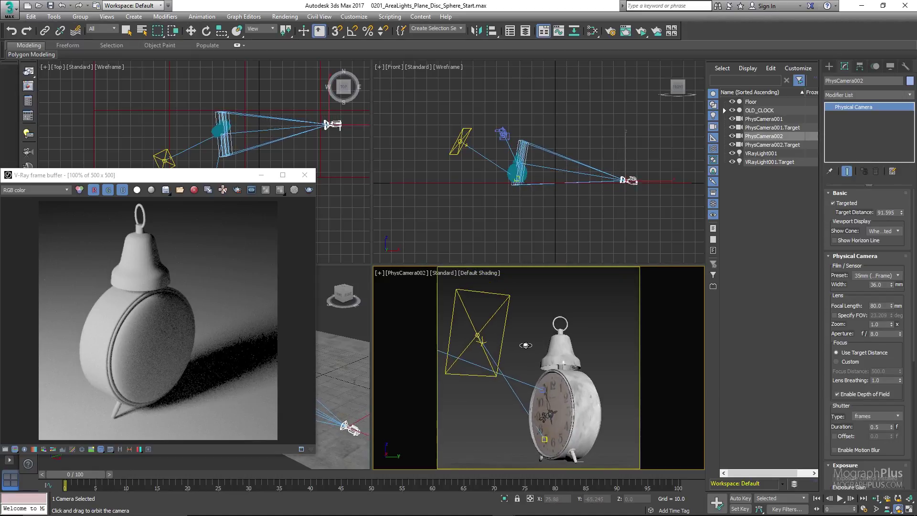
pyautogui.moveTo(528, 349); pyautogui.dragTo(539, 350, button='middle')
pyautogui.hotkey('alt', 'z')
pyautogui.moveTo(539, 351); pyautogui.dragTo(541, 364)
pyautogui.moveTo(541, 365); pyautogui.dragTo(545, 352, button='middle')
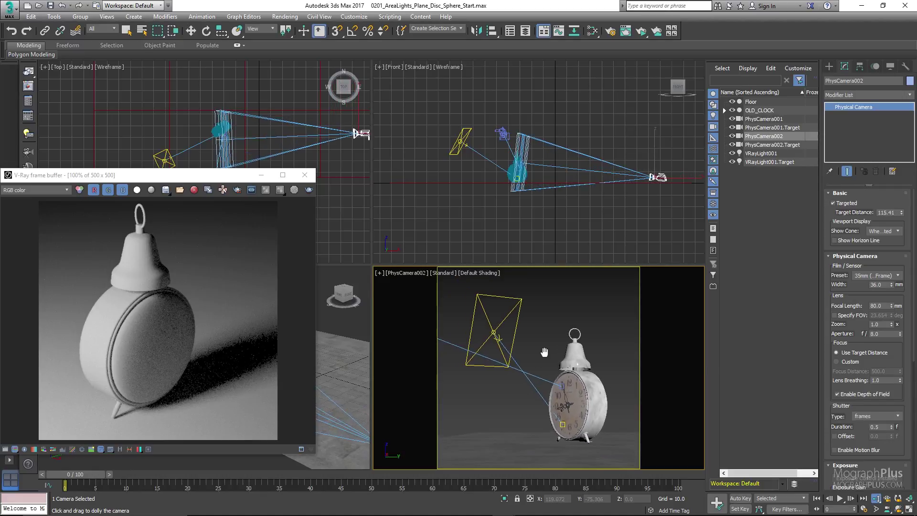
pyautogui.hotkey('ctrl', 'r')
pyautogui.moveTo(543, 353); pyautogui.dragTo(543, 354)
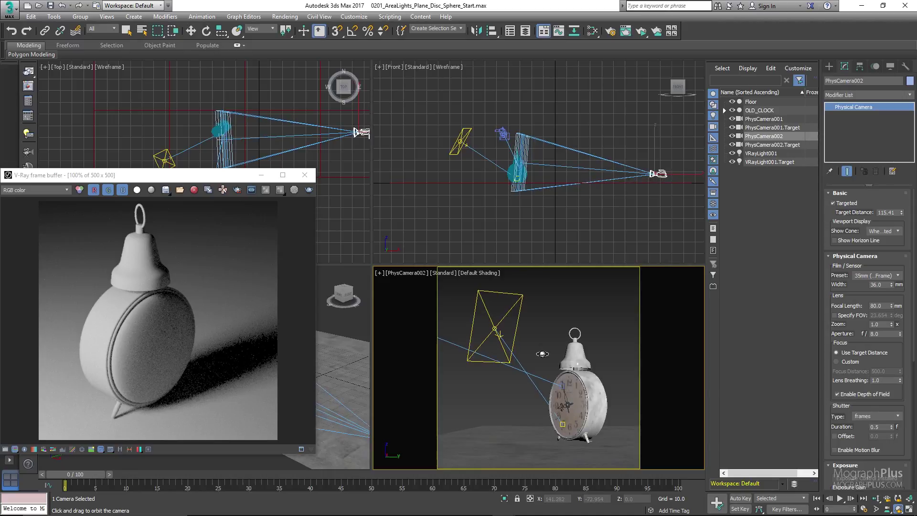
# Step: Start the live render of the second camera and select the V-Ray plane light, keeping the frame buffer beside the light's settings
pyautogui.click(641, 31)
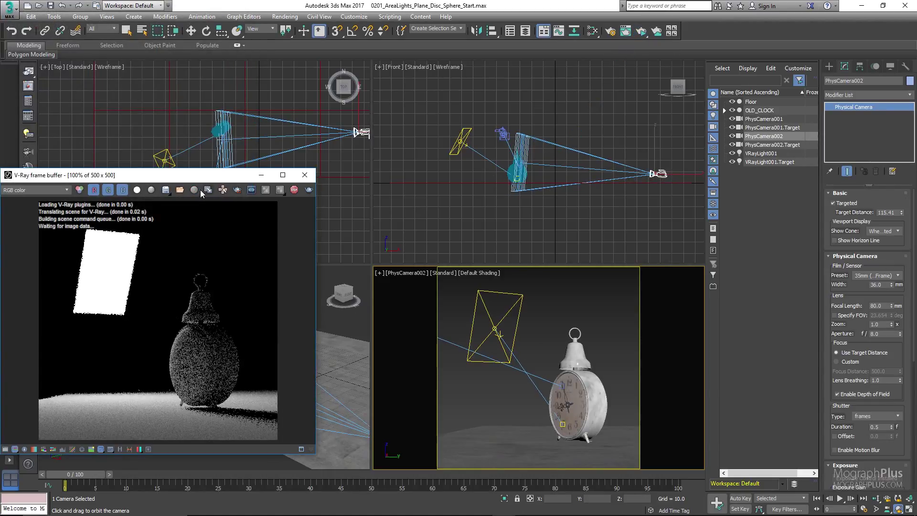
pyautogui.moveTo(188, 177); pyautogui.dragTo(292, 213)
pyautogui.rightClick(117, 143)
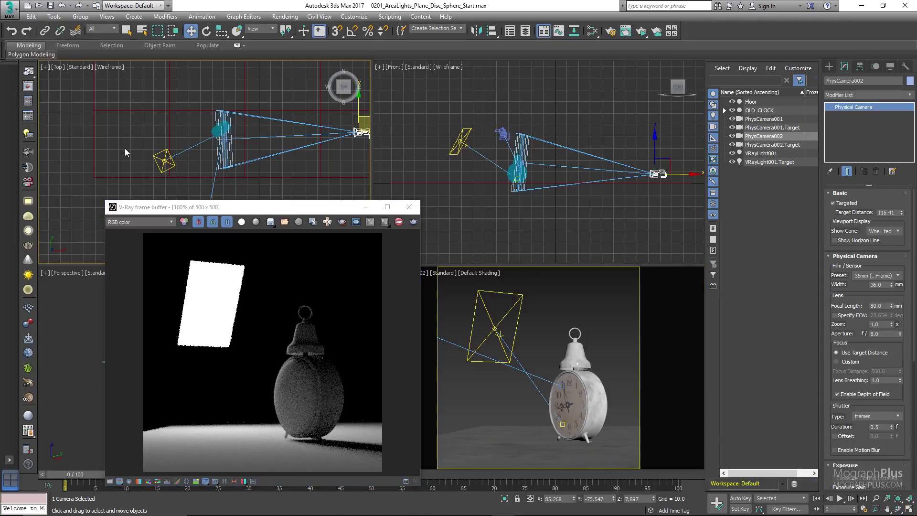
pyautogui.click(154, 155)
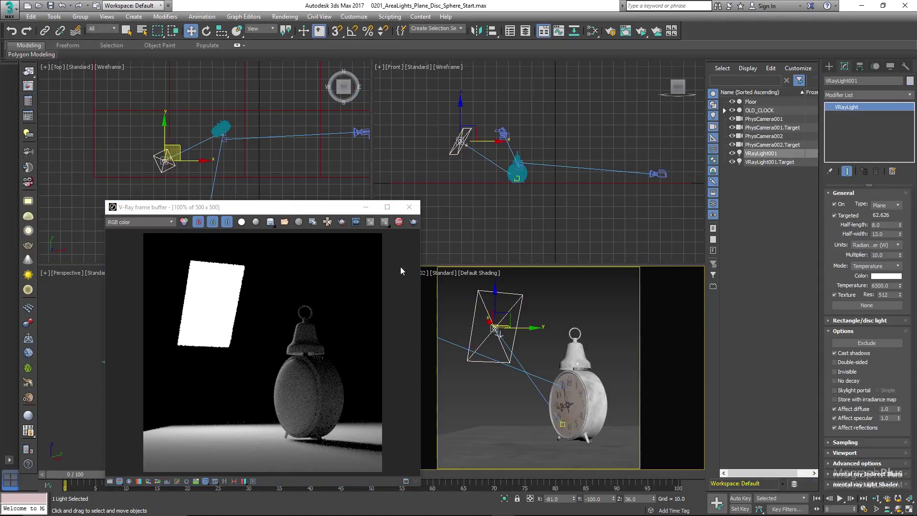
pyautogui.moveTo(312, 211); pyautogui.dragTo(355, 129)
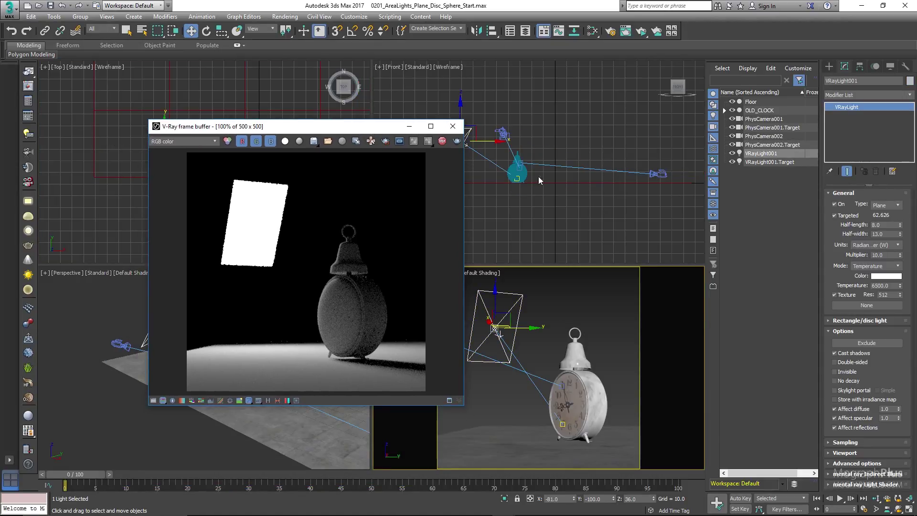
# Step: Assign a VRaySoftbox map as the plane light's texture
pyautogui.click(854, 304)
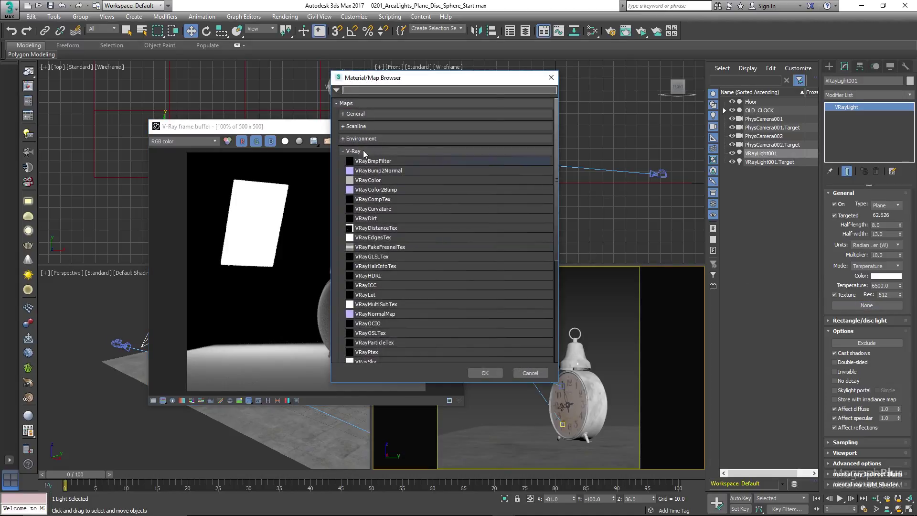
pyautogui.scroll(-2, 382, 220)
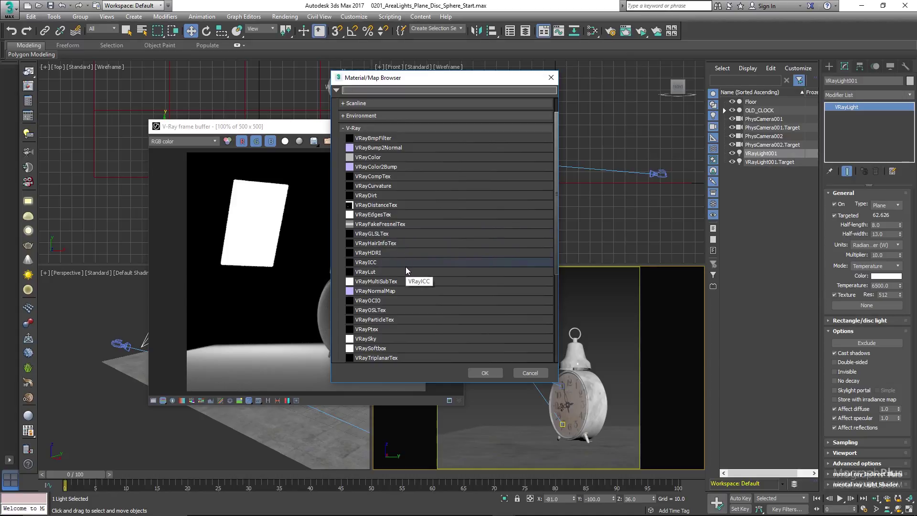
pyautogui.scroll(-1, 406, 267)
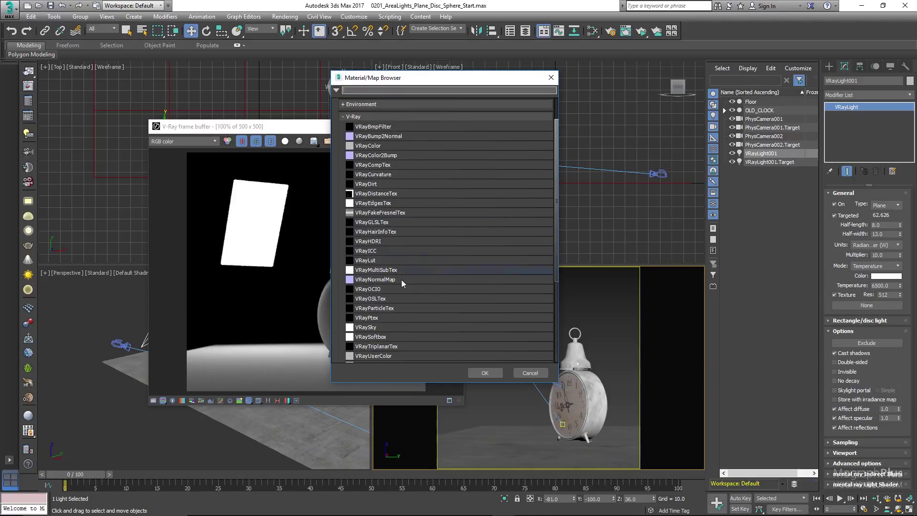
pyautogui.click(406, 336)
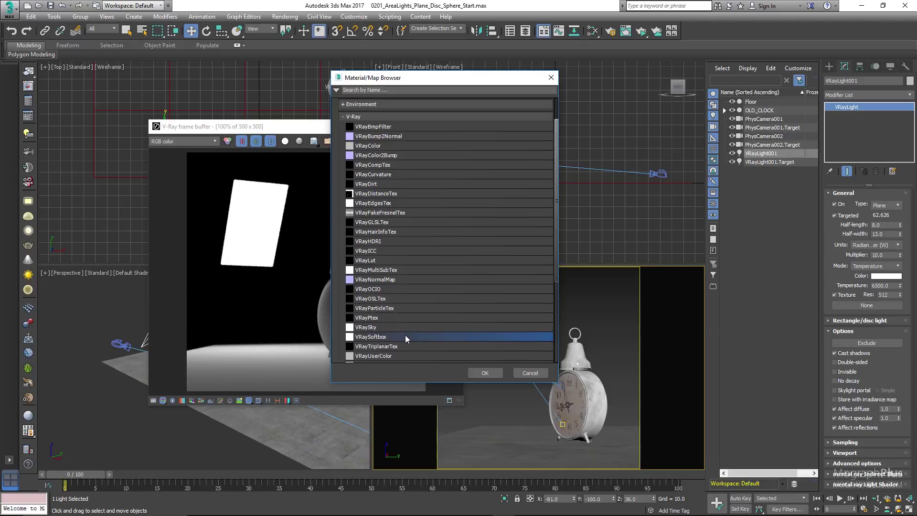
pyautogui.doubleClick(405, 336)
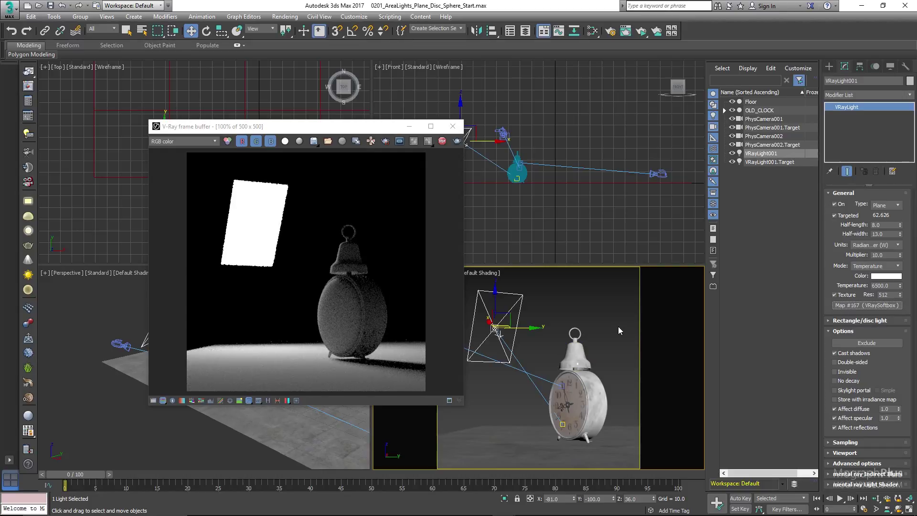
# Step: Delete the existing softbox node in the Slate Material Editor and bring in the light's VRaySoftbox map as an instance with an enlarged preview
pyautogui.press('m')
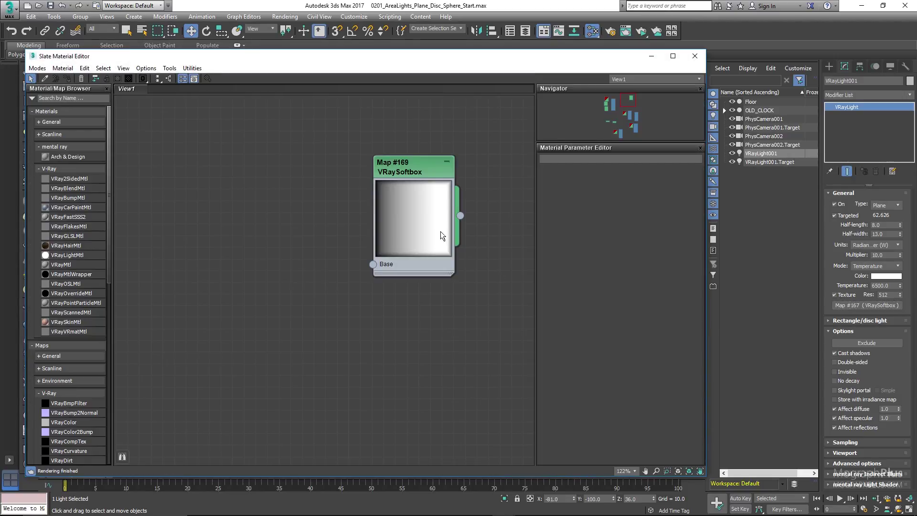
pyautogui.moveTo(409, 134); pyautogui.dragTo(444, 231)
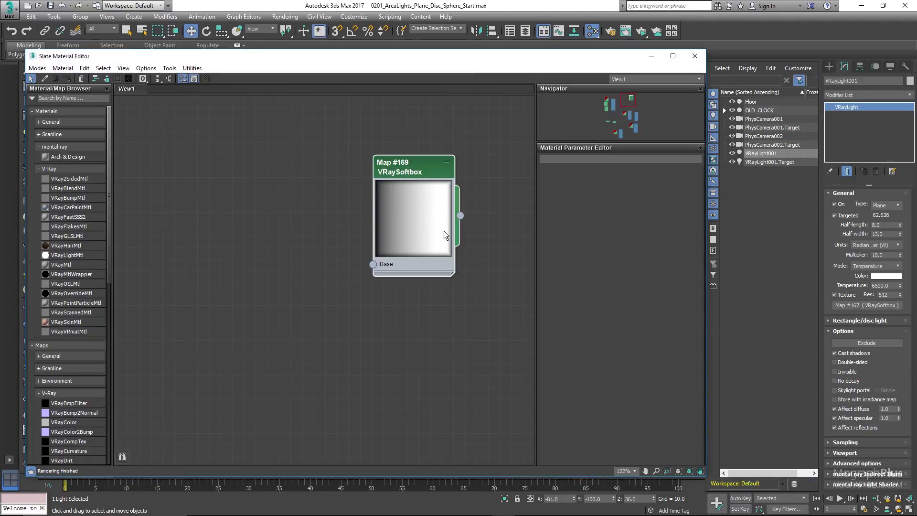
pyautogui.press('Delete')
pyautogui.moveTo(847, 304); pyautogui.dragTo(381, 274)
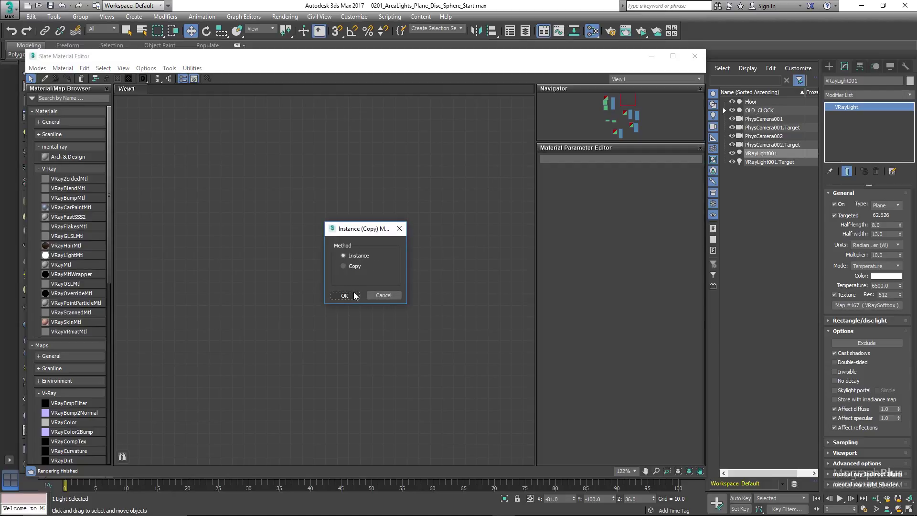
pyautogui.click(352, 295)
pyautogui.doubleClick(362, 255)
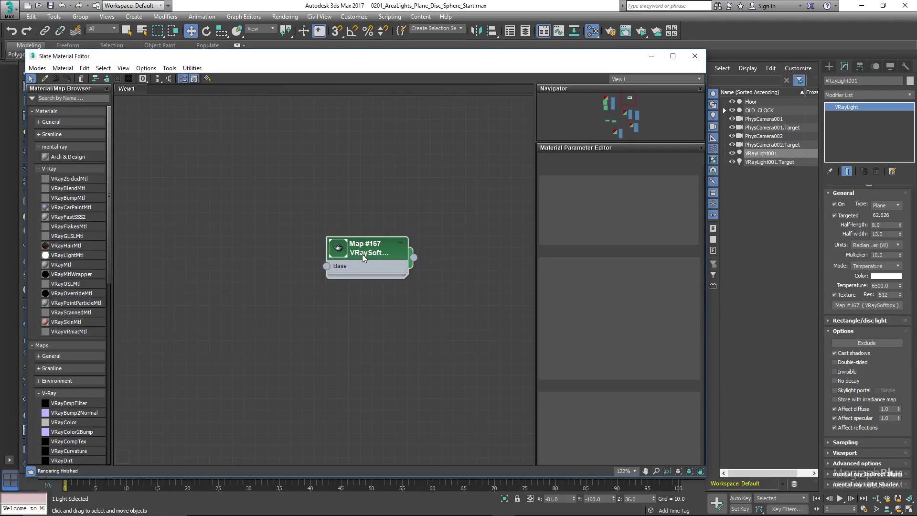
pyautogui.doubleClick(339, 249)
pyautogui.moveTo(364, 245); pyautogui.dragTo(342, 211)
# Step: Narrow the softbox map's V Vignette ramp and enable its U Vignette and Frame gradients
pyautogui.scroll(-9, 601, 319)
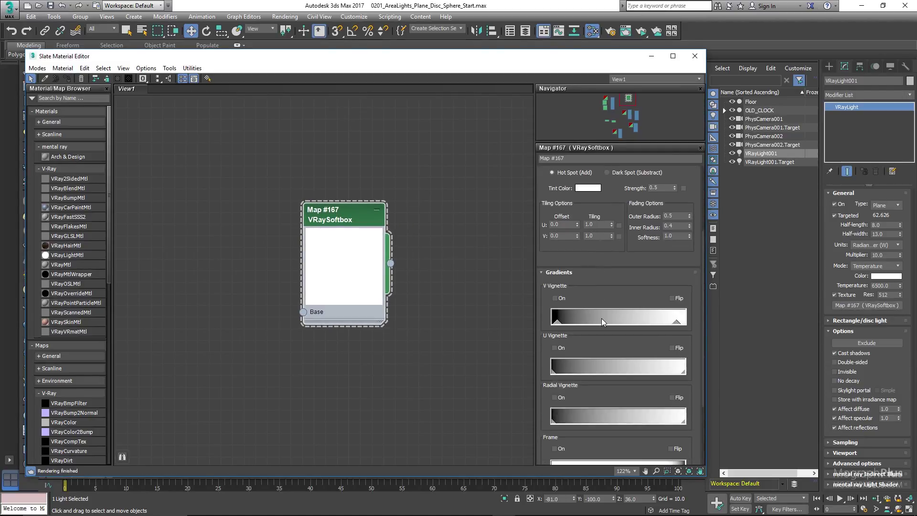
pyautogui.scroll(-5, 602, 319)
pyautogui.scroll(-3, 578, 292)
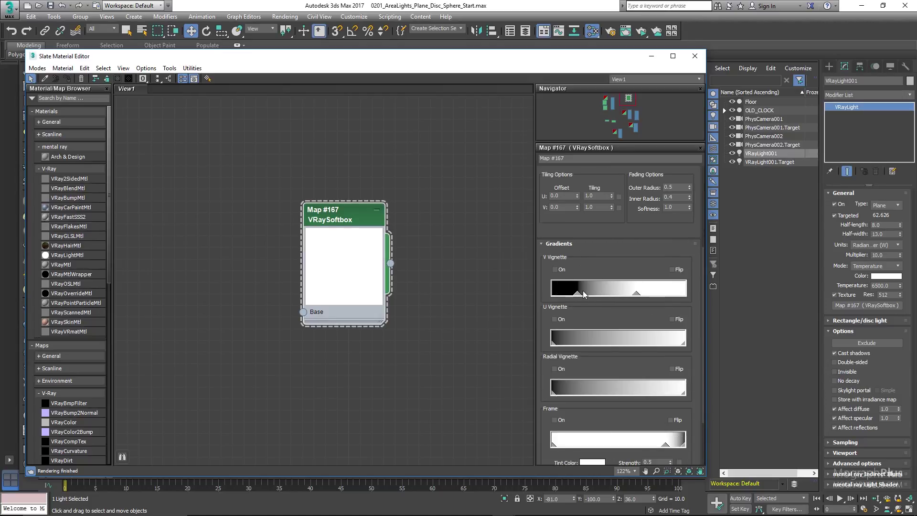
pyautogui.scroll(2, 581, 290)
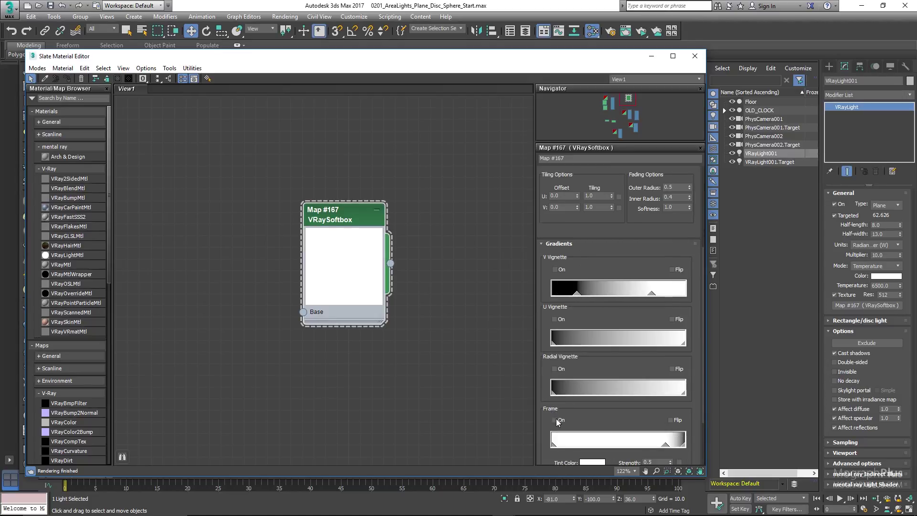
pyautogui.click(556, 320)
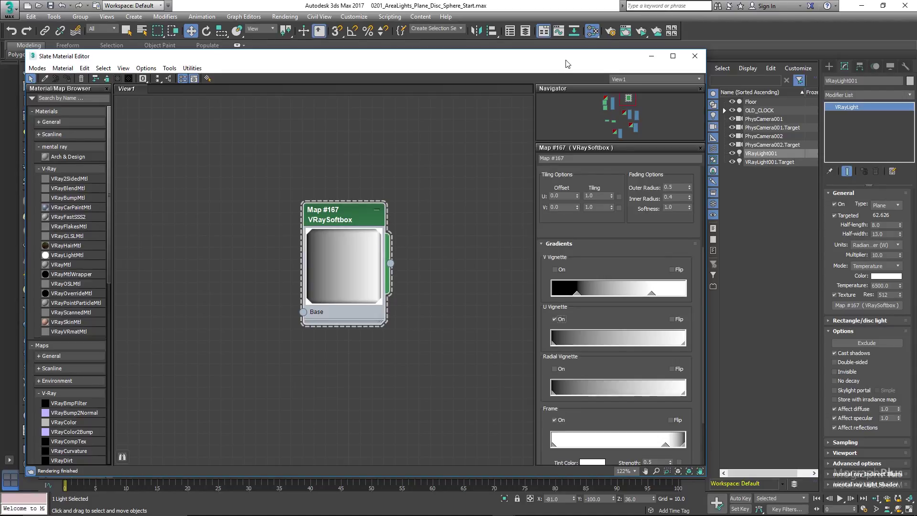
# Step: Arrange the material editor and frame buffer side by side to compare the softbox gradients with the rendered light
pyautogui.moveTo(552, 58); pyautogui.dragTo(329, 334)
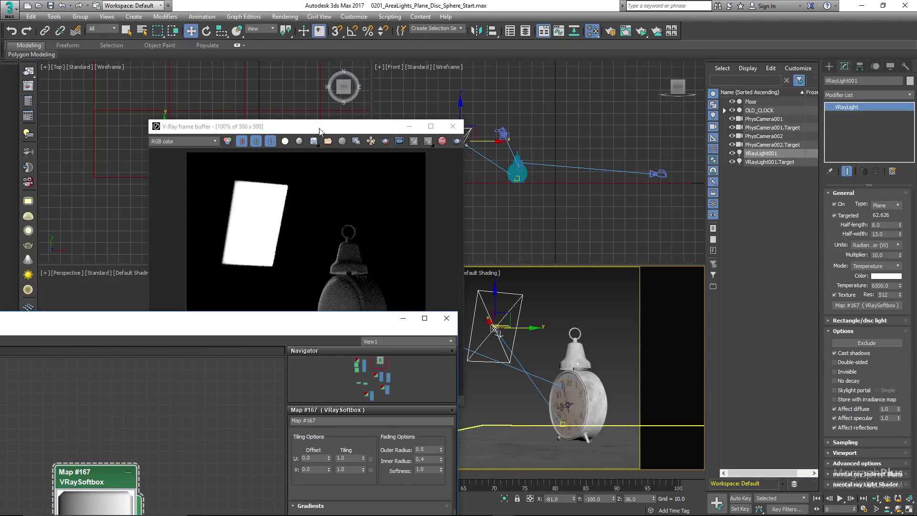
pyautogui.moveTo(321, 126); pyautogui.dragTo(547, 77)
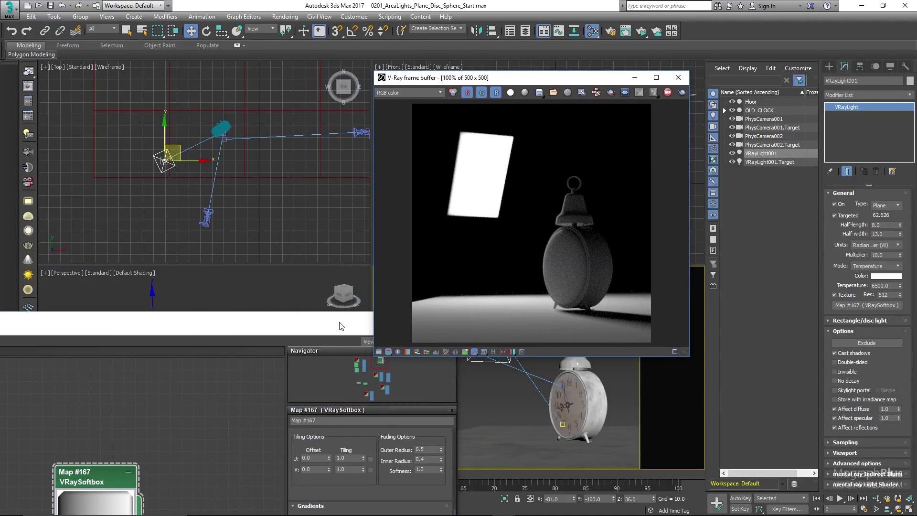
pyautogui.moveTo(341, 326); pyautogui.dragTo(352, 31)
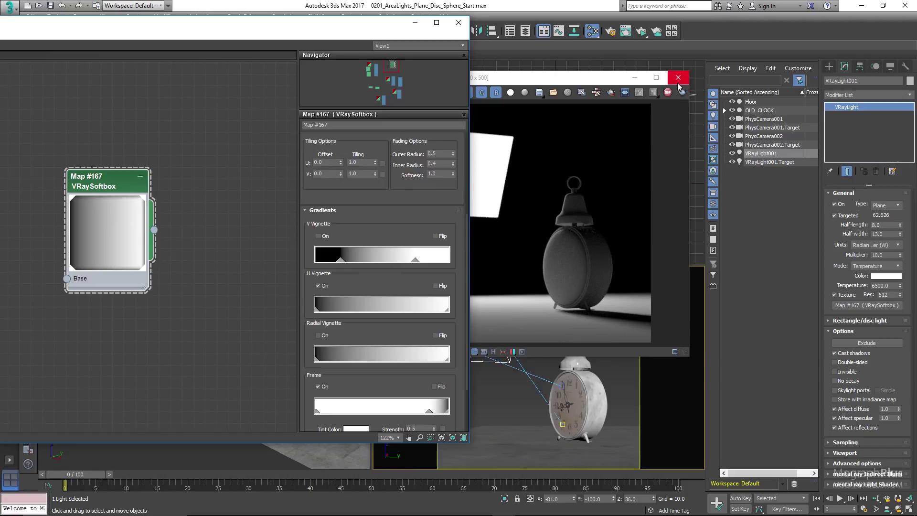
# Step: Stop the live render, close the material editor and frame buffer, and disable the light's texture
pyautogui.click(671, 94)
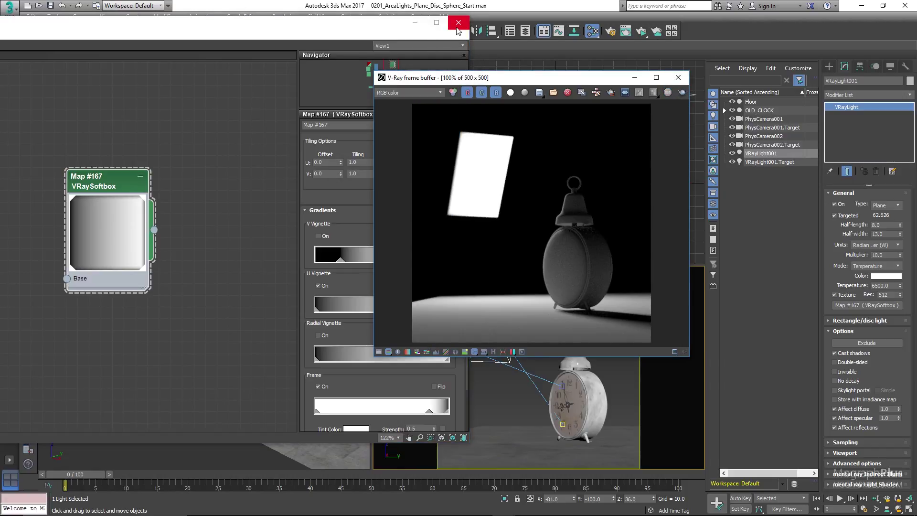
pyautogui.click(458, 23)
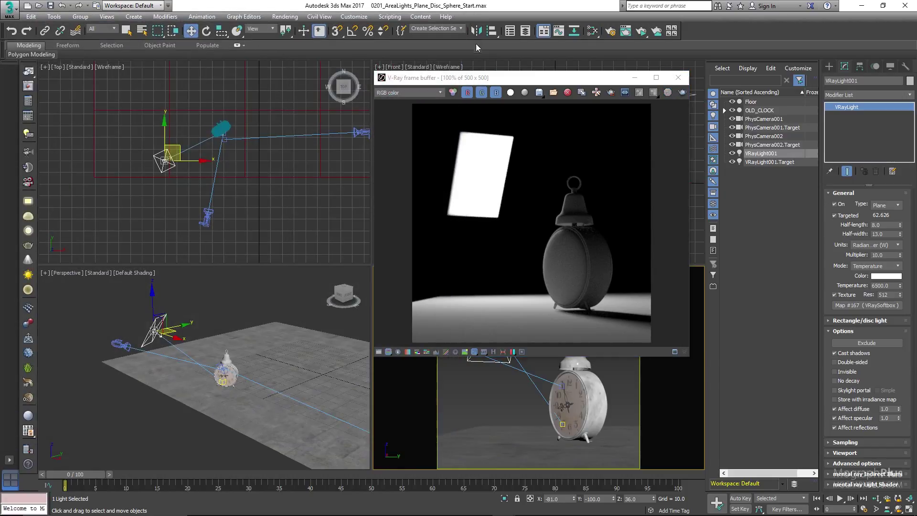
pyautogui.click(677, 78)
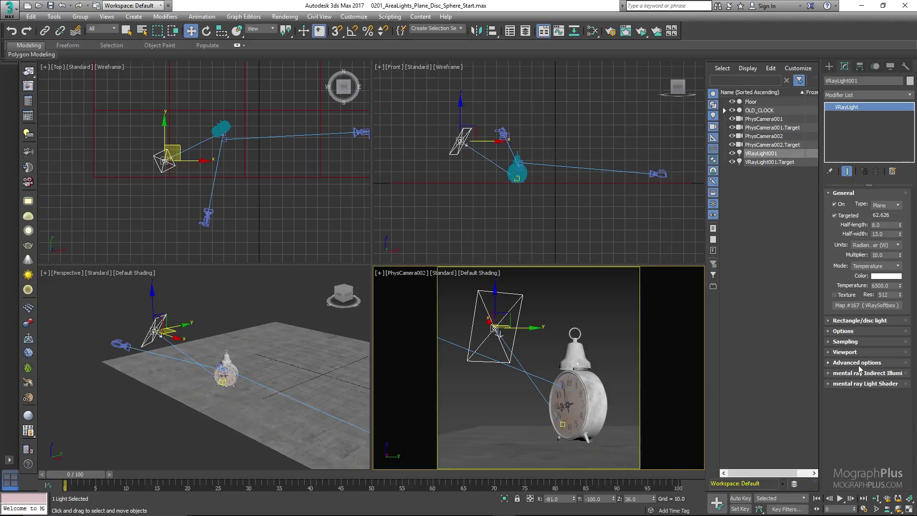
# Step: Review the plane light's Advanced options and Rectangle/disc light settings, and return to its General settings
pyautogui.click(855, 364)
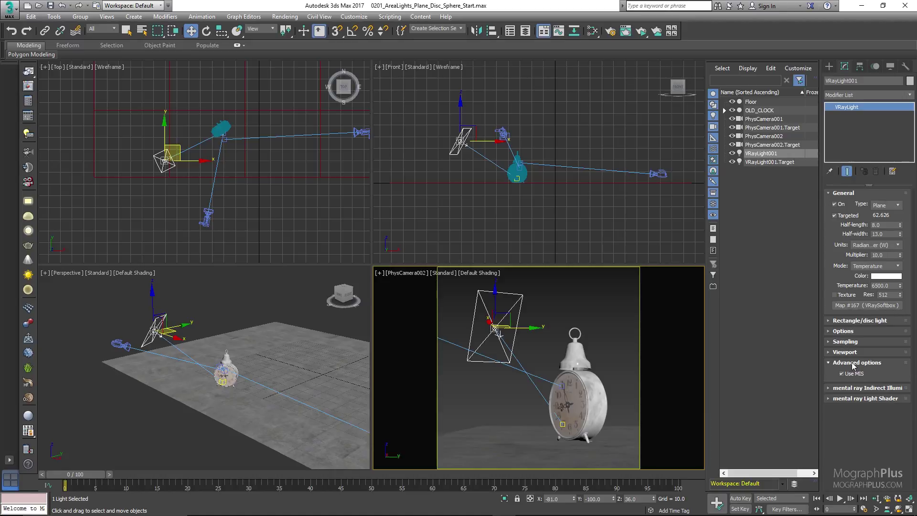
pyautogui.click(852, 363)
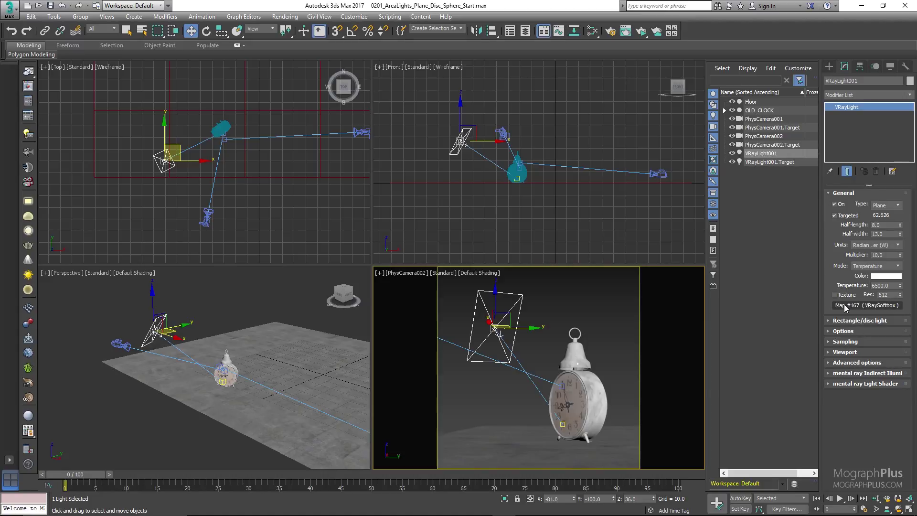
pyautogui.click(845, 194)
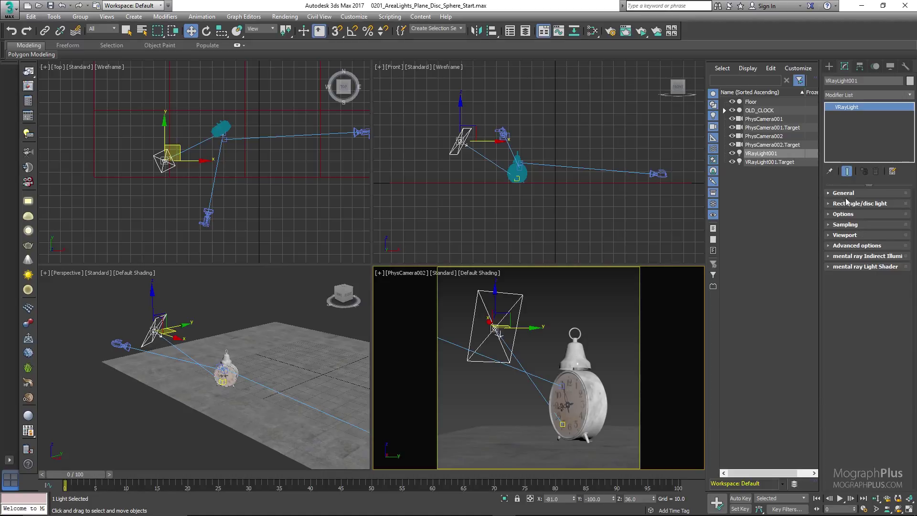
pyautogui.click(848, 204)
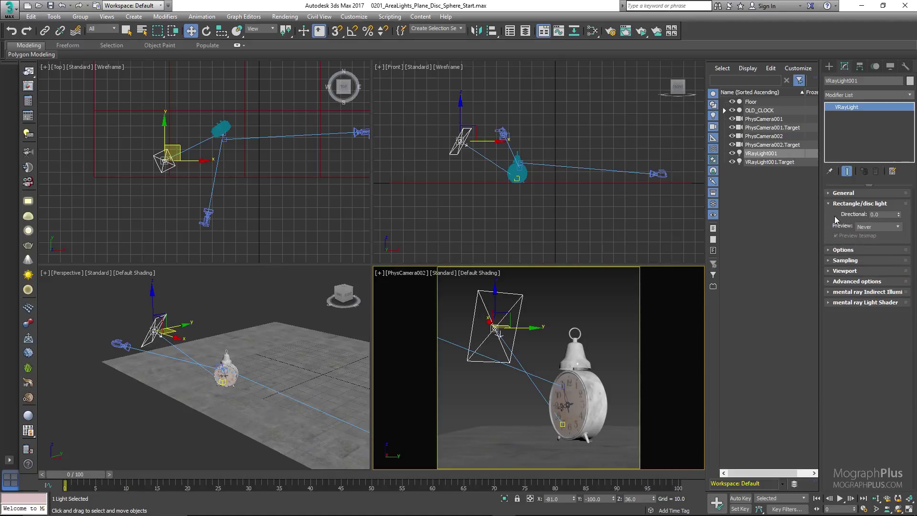
pyautogui.click(860, 193)
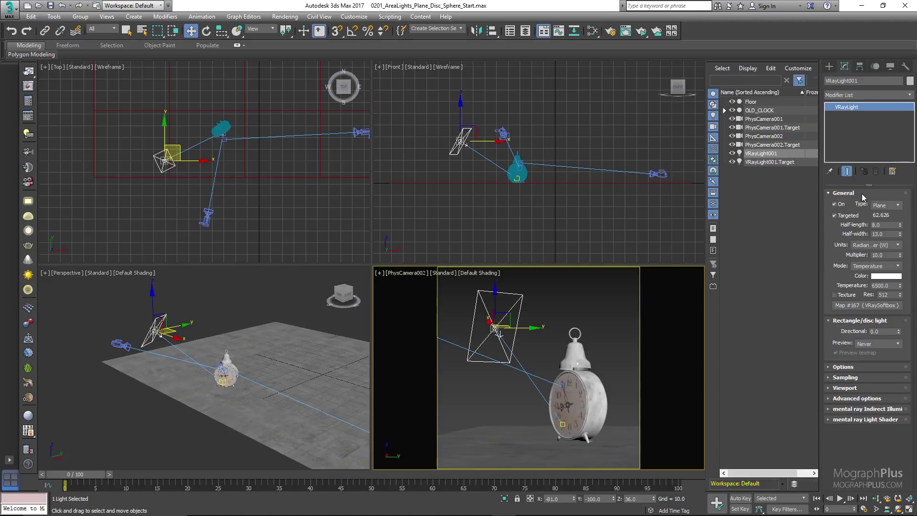
pyautogui.click(887, 205)
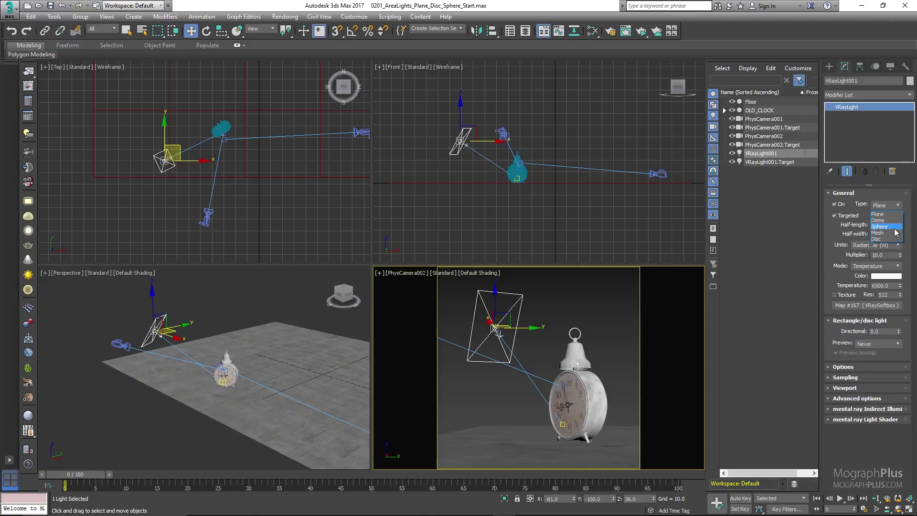
pyautogui.click(891, 238)
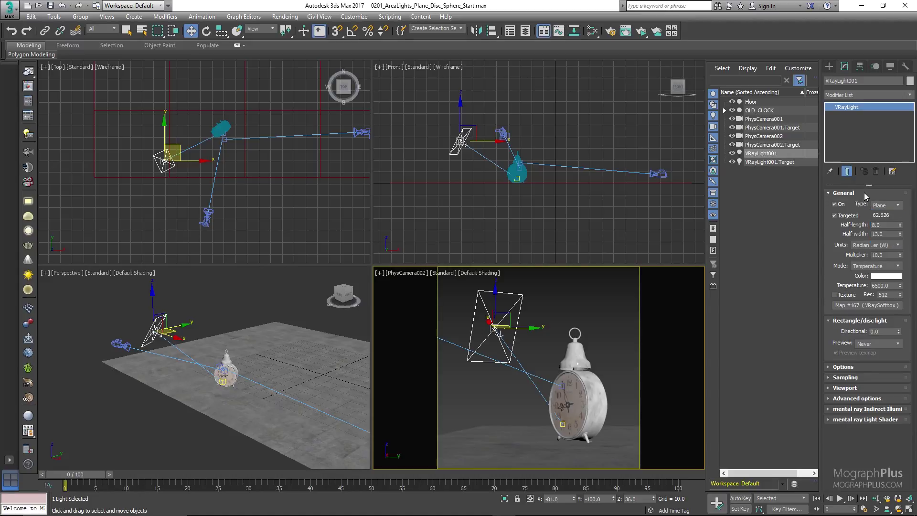
# Step: Show PhysCamera001 in the camera viewport and start a live V-Ray render, keeping the frame buffer clear of the light settings
pyautogui.click(864, 193)
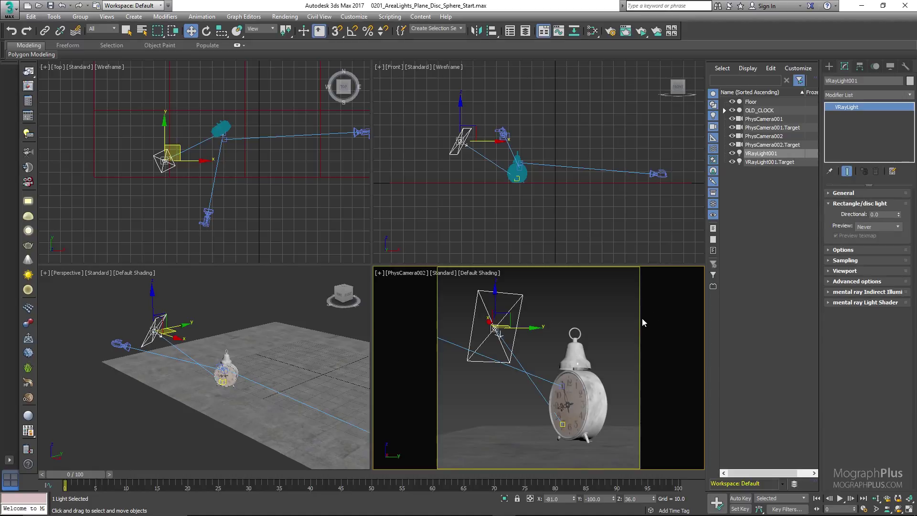
pyautogui.press('c')
pyautogui.doubleClick(426, 194)
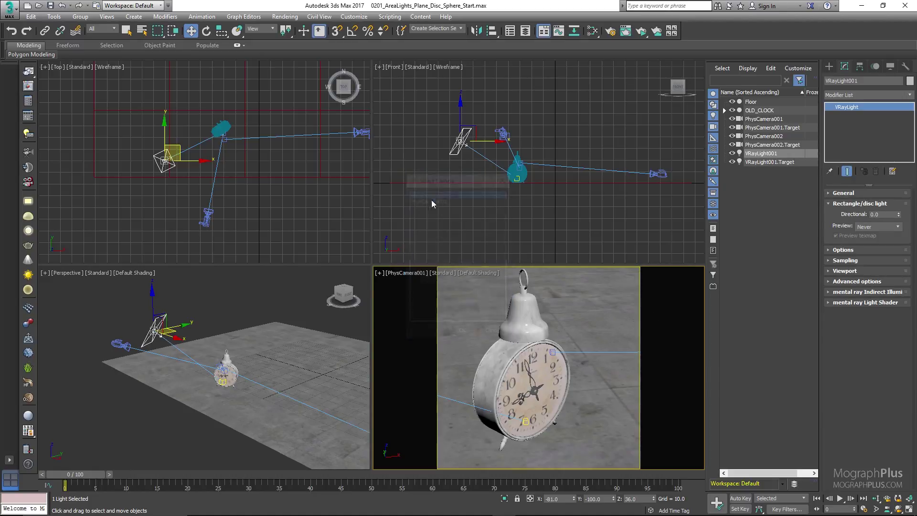
pyautogui.click(641, 31)
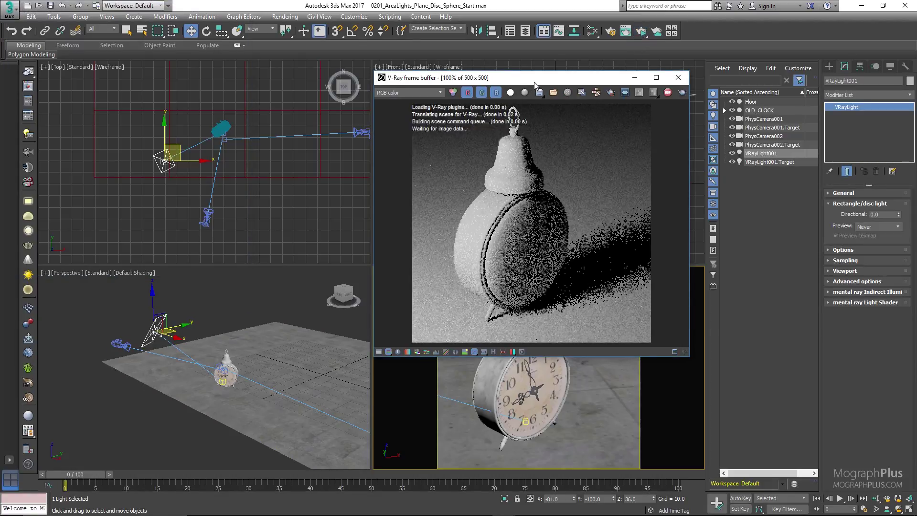
pyautogui.moveTo(535, 83); pyautogui.dragTo(418, 103)
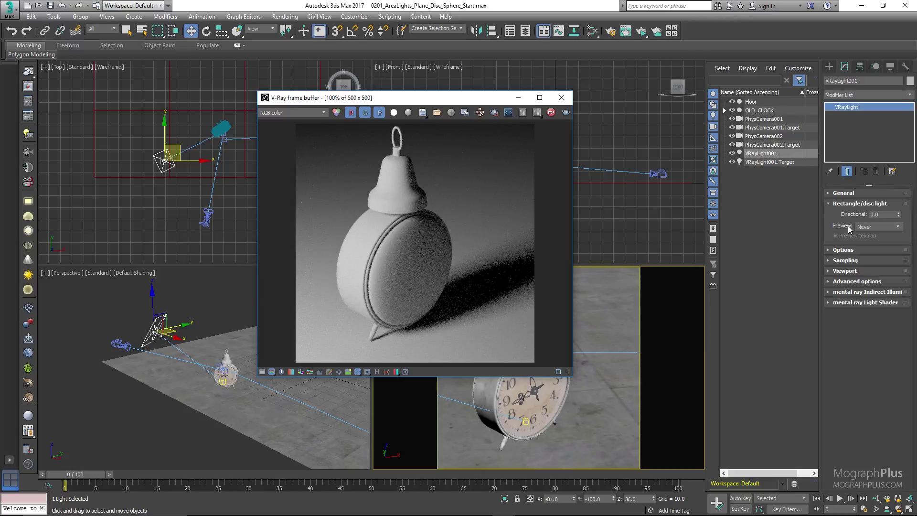
# Step: Set the plane light's Directional value to 0.5, 0.95 and finally 1, comparing the live render at each value
pyautogui.click(889, 216)
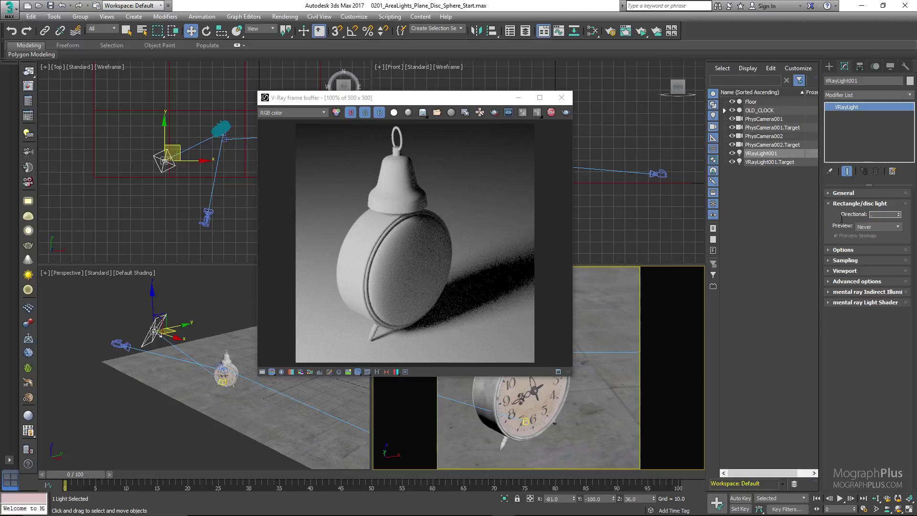
pyautogui.write('.5')
pyautogui.press('Return')
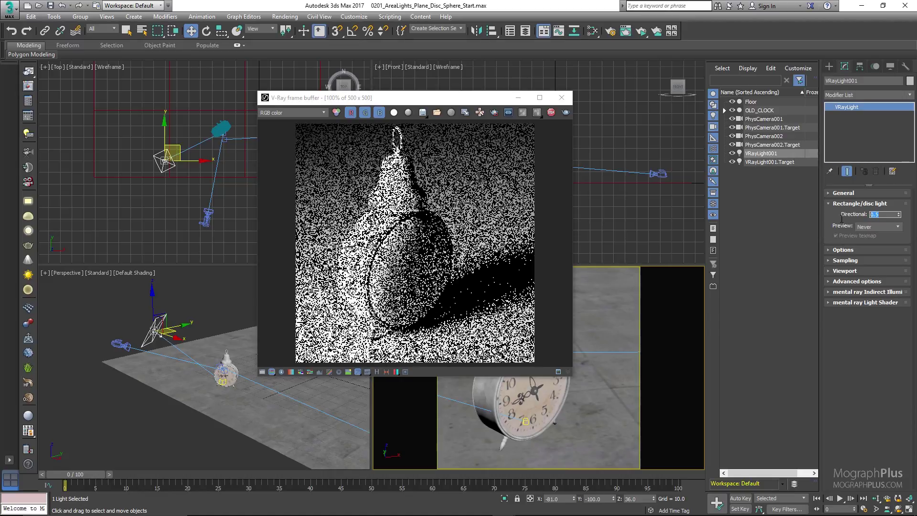
pyautogui.write('.95')
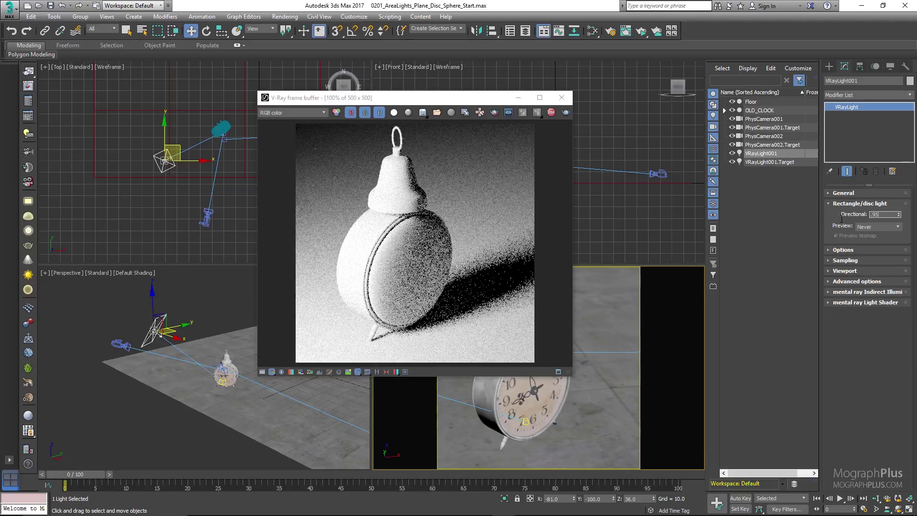
pyautogui.press('Return')
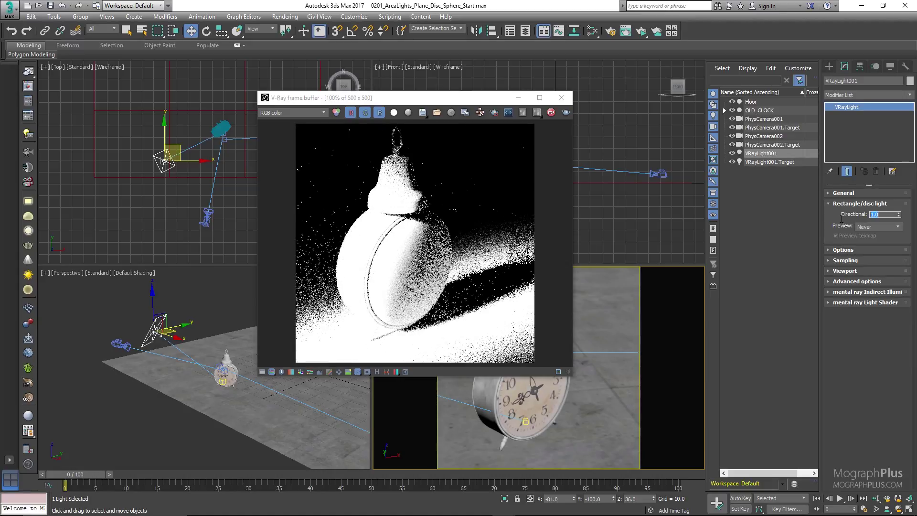
pyautogui.write('1')
pyautogui.press('Return')
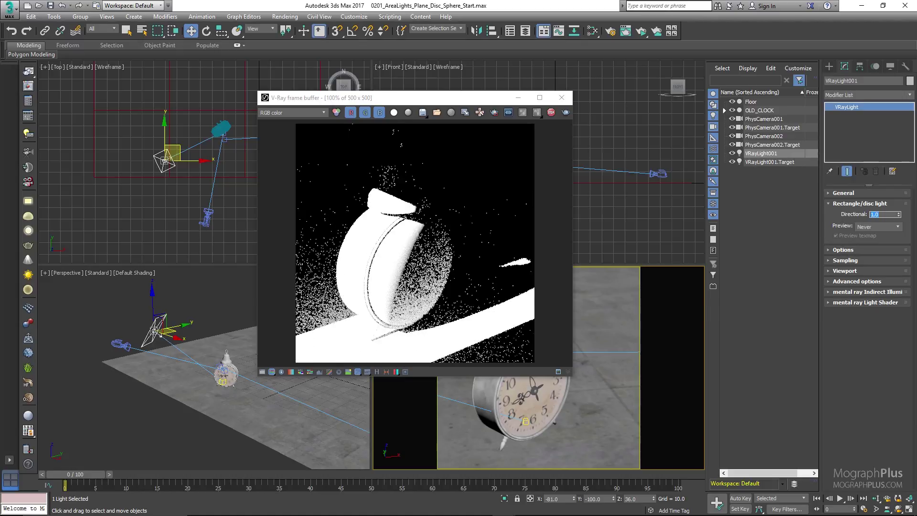
# Step: Enable the plane light's texture and make the light square by setting its Half-length to 13
pyautogui.click(841, 193)
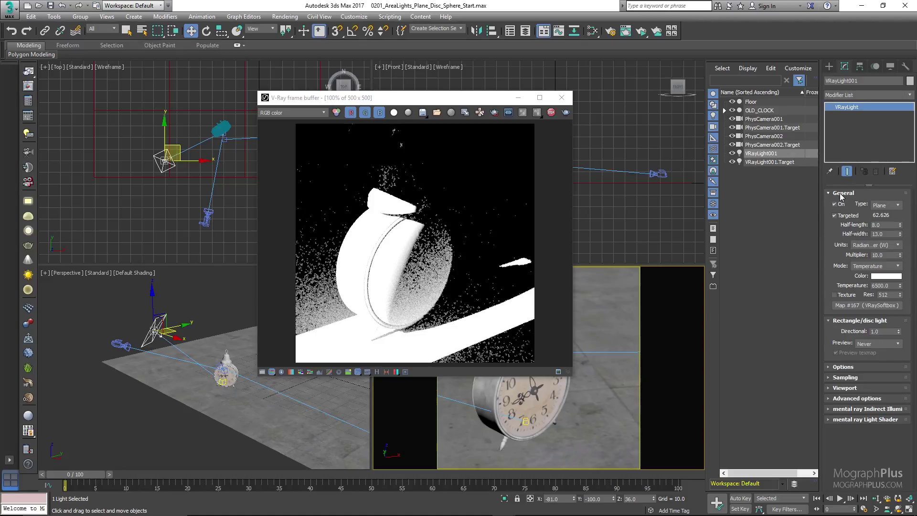
pyautogui.click(834, 295)
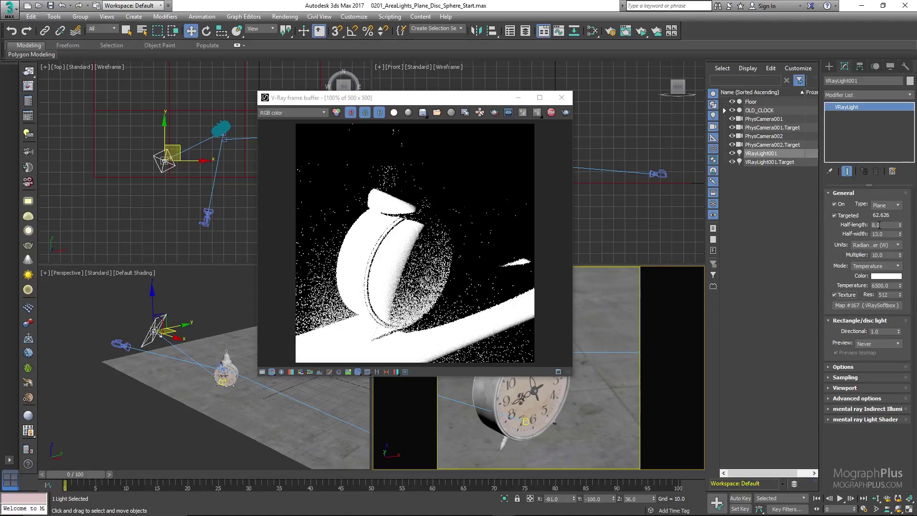
pyautogui.moveTo(885, 225); pyautogui.dragTo(867, 227)
pyautogui.write('13')
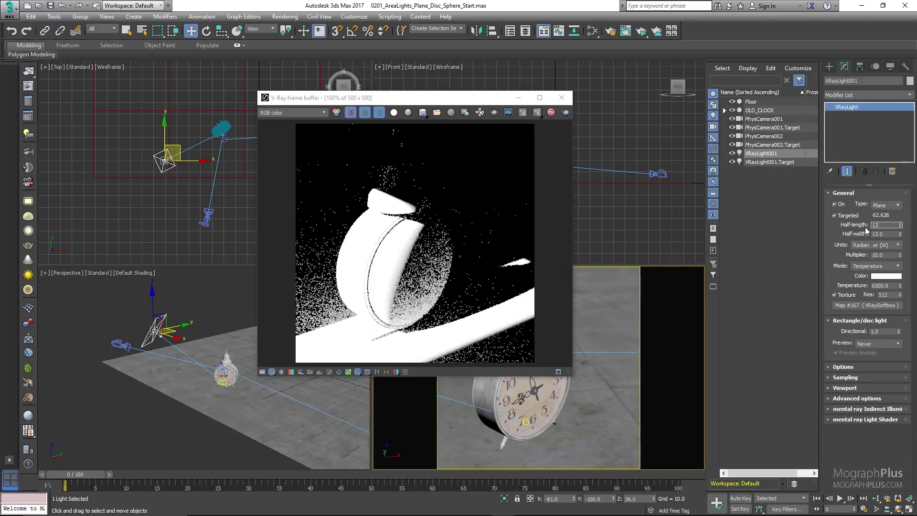
pyautogui.press('Return')
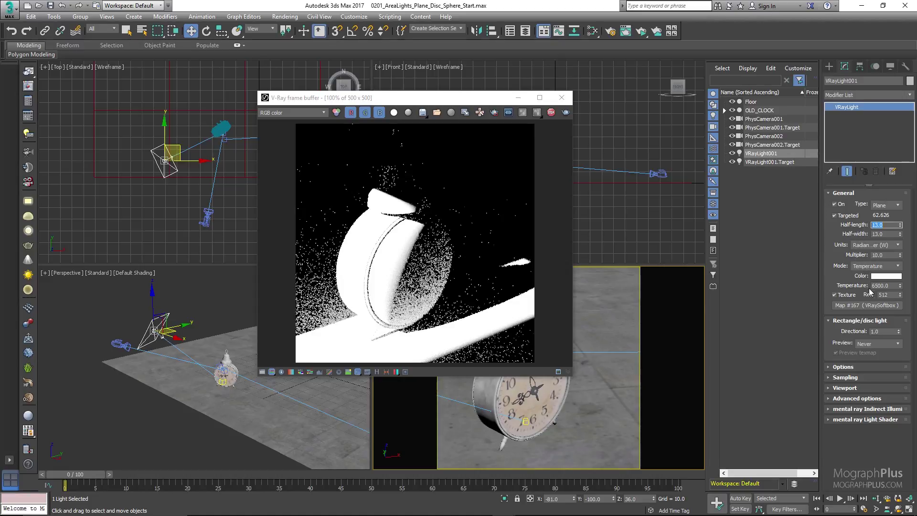
# Step: Replace the light's softbox map with a Bitmap using window.jpg, and lower the light's Multiplier to 5 and then 2
pyautogui.click(850, 305)
pyautogui.scroll(3, 384, 182)
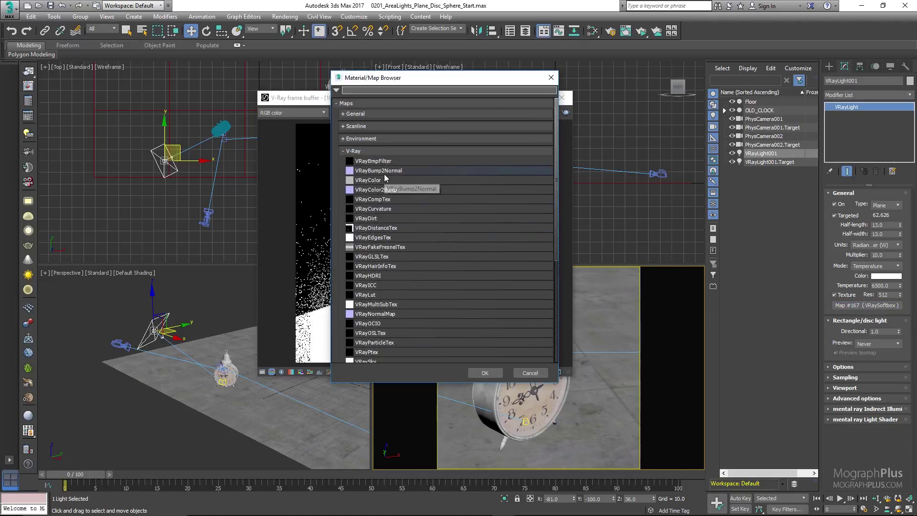
pyautogui.click(364, 117)
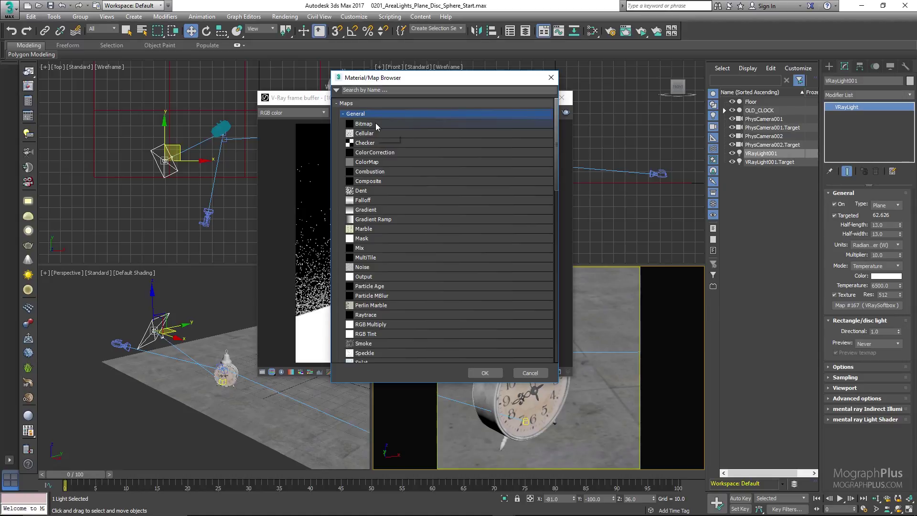
pyautogui.doubleClick(376, 122)
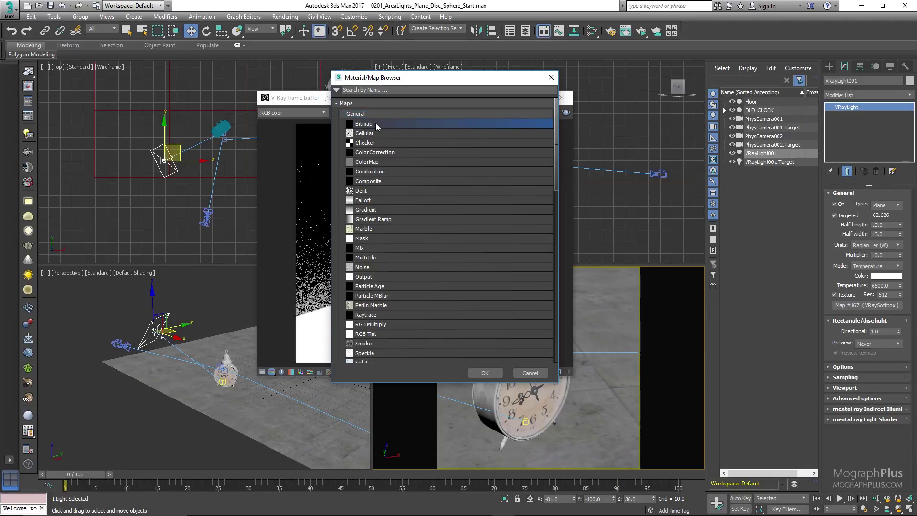
pyautogui.scroll(-10, 389, 199)
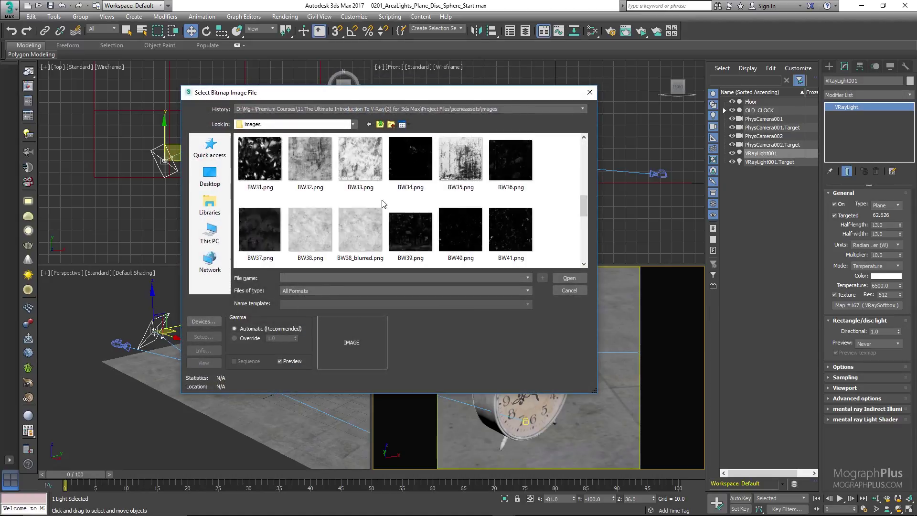
pyautogui.doubleClick(507, 228)
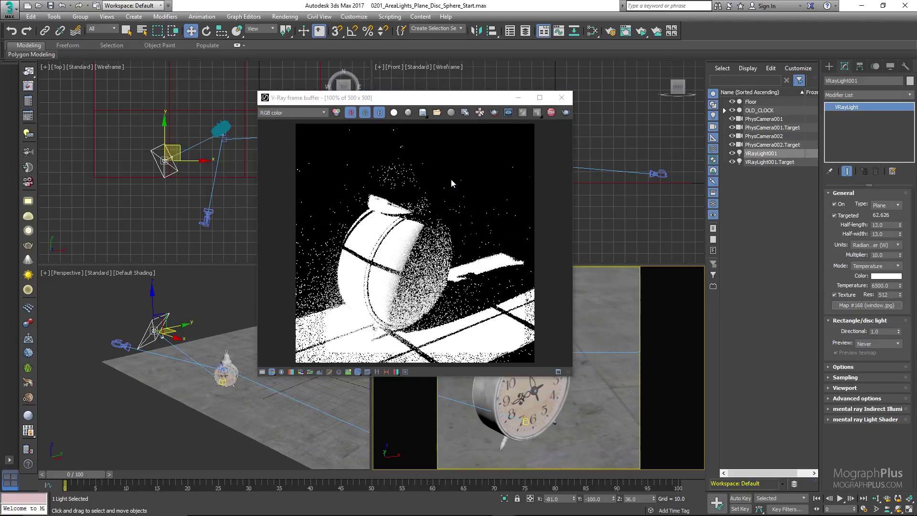
pyautogui.doubleClick(886, 255)
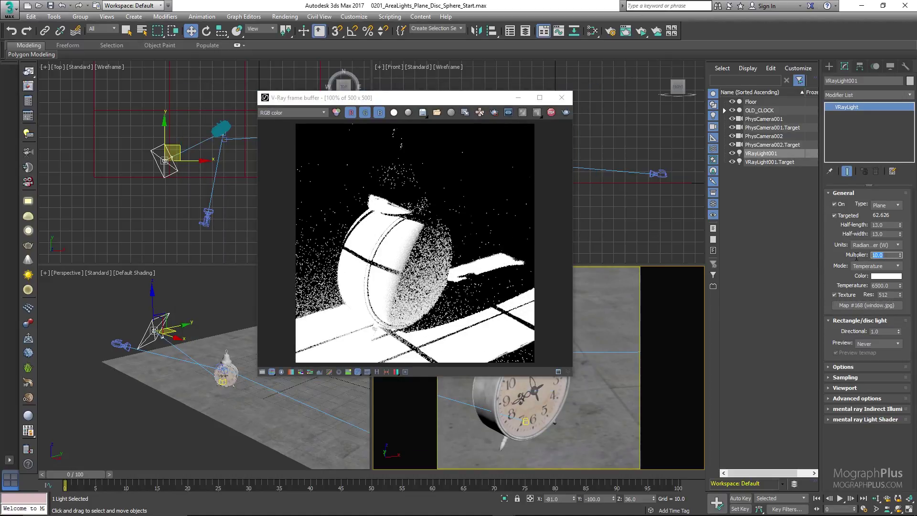
pyautogui.write('5')
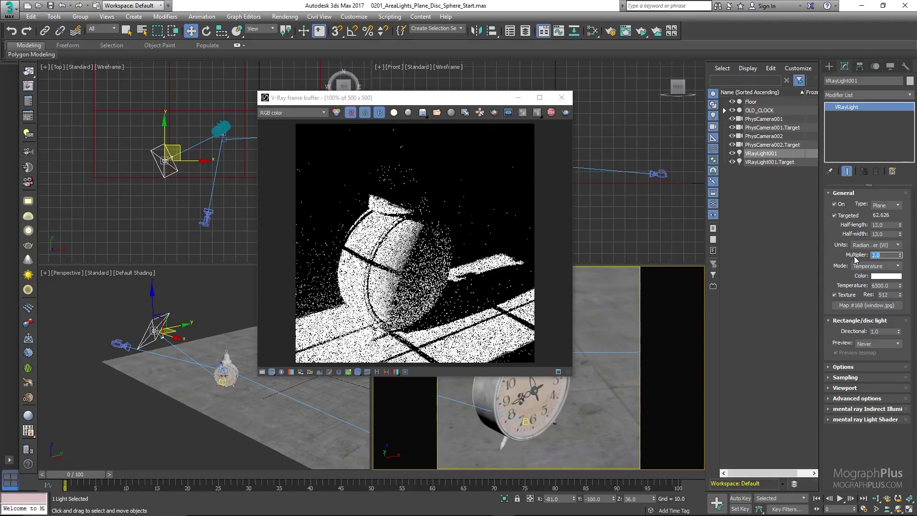
# Step: Disable the light's texture, set its Multiplier to 10 and its Half-length to 8
pyautogui.click(835, 294)
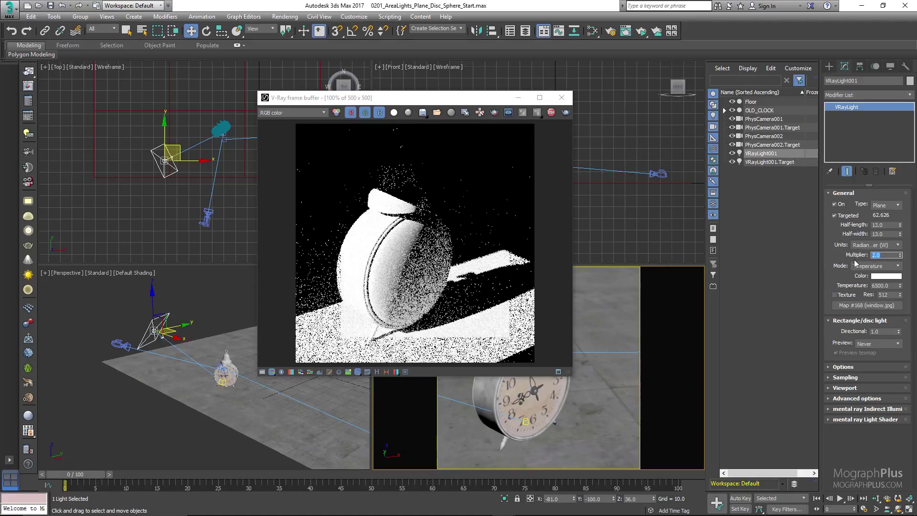
pyautogui.write('10')
pyautogui.press('Return')
pyautogui.doubleClick(884, 224)
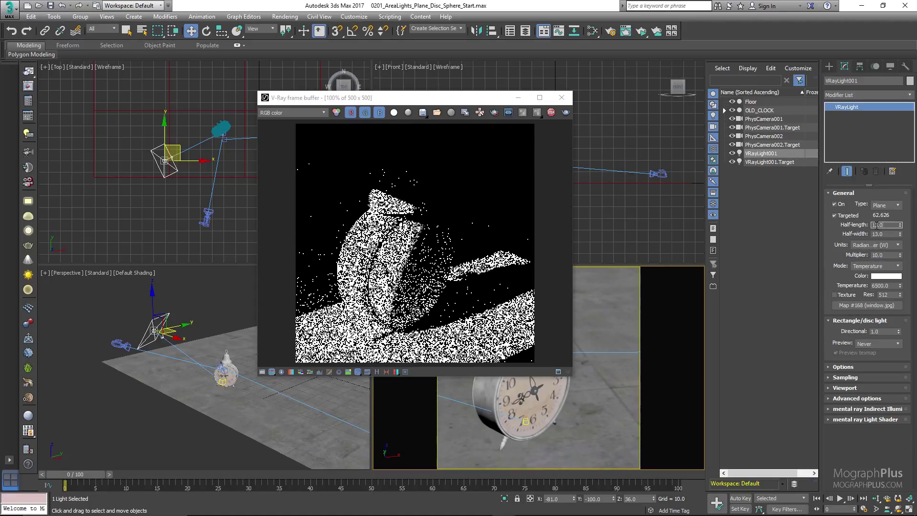
pyautogui.write('8')
pyautogui.press('Return')
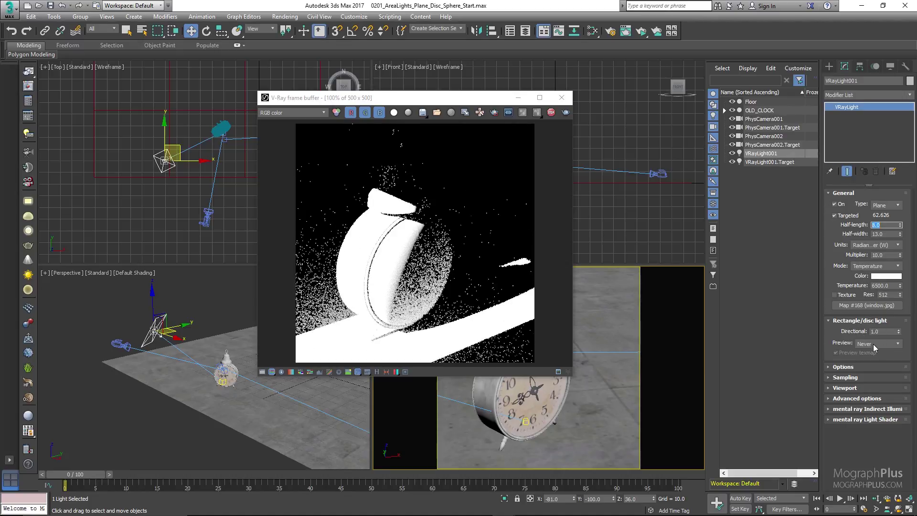
# Step: Set the plane light's Rectangle/disc light Preview to Always to display its beam in the viewports
pyautogui.scroll(3, 183, 311)
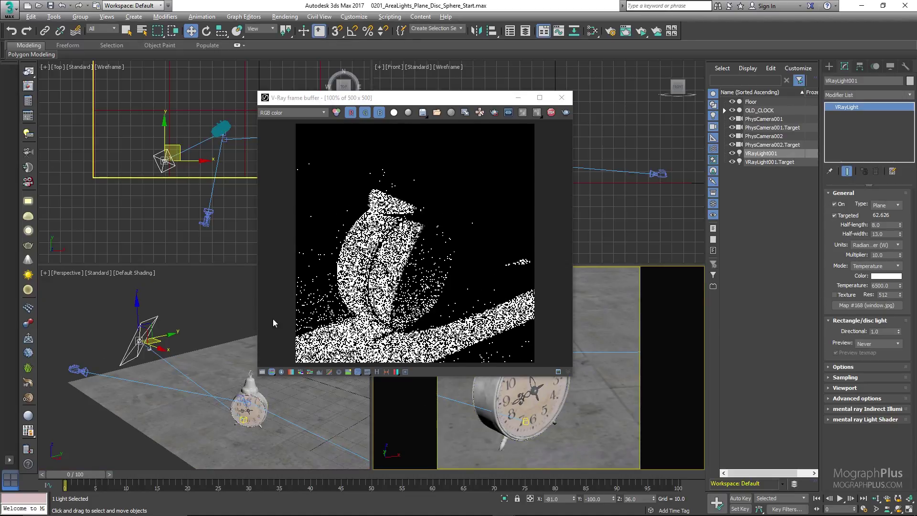
pyautogui.press('alt')
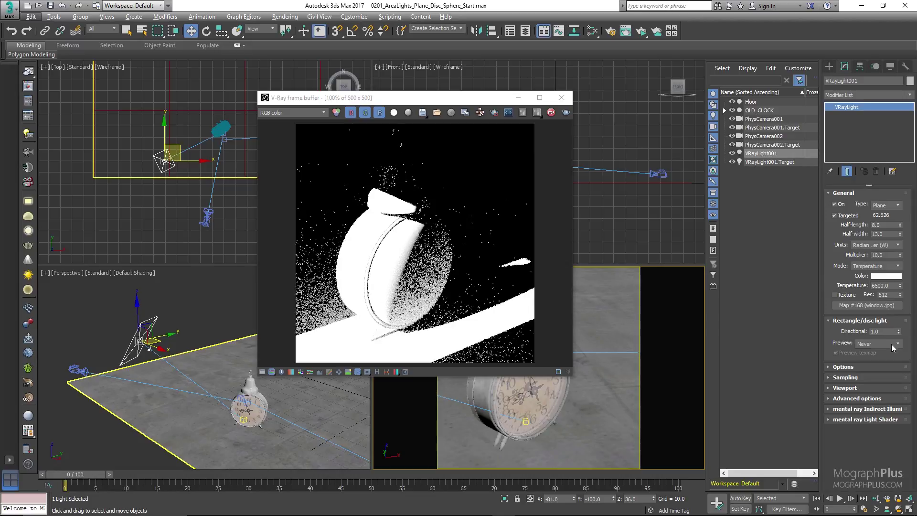
pyautogui.click(892, 344)
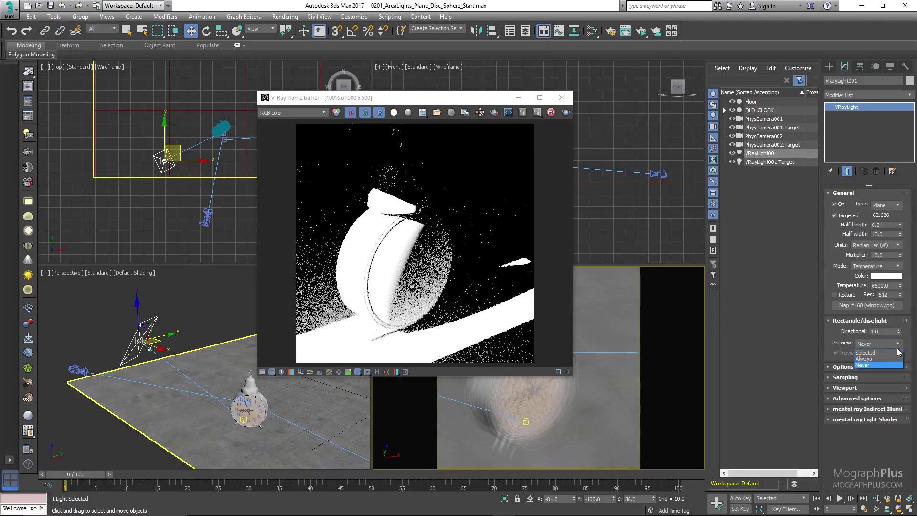
pyautogui.click(875, 360)
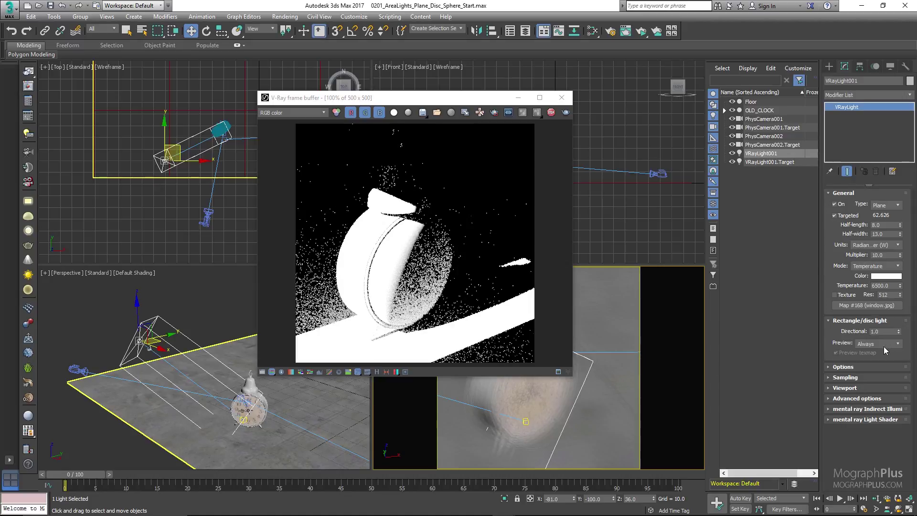
# Step: Compare the light's viewport preview at Directional values of 0.5 and 0.2, and set Directional back to 1
pyautogui.moveTo(883, 331); pyautogui.dragTo(835, 341)
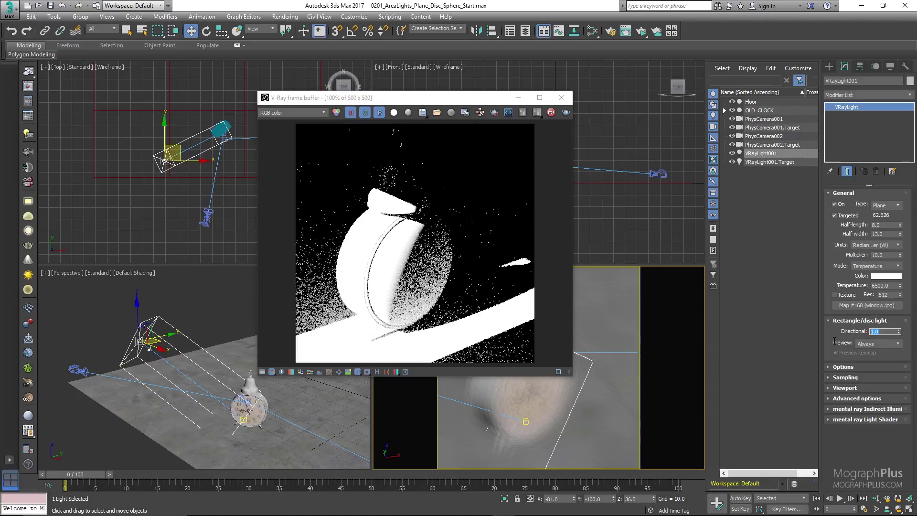
pyautogui.write('.5')
pyautogui.press('Return')
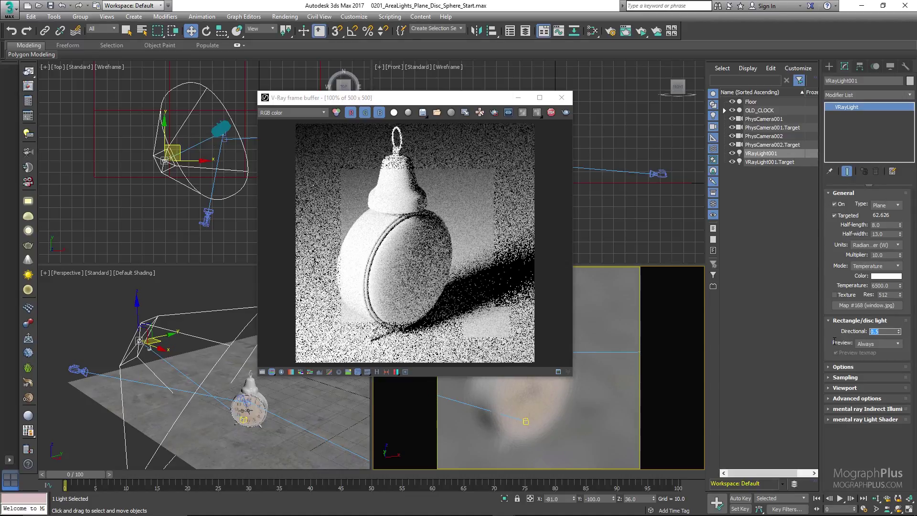
pyautogui.write('.2')
pyautogui.press('Return')
pyautogui.write('0')
pyautogui.press('Return')
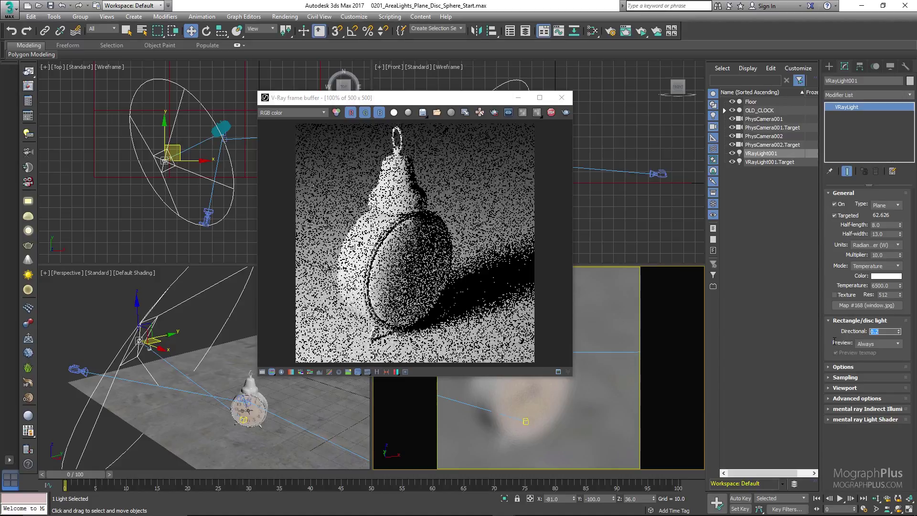
pyautogui.write('1')
pyautogui.press('Return')
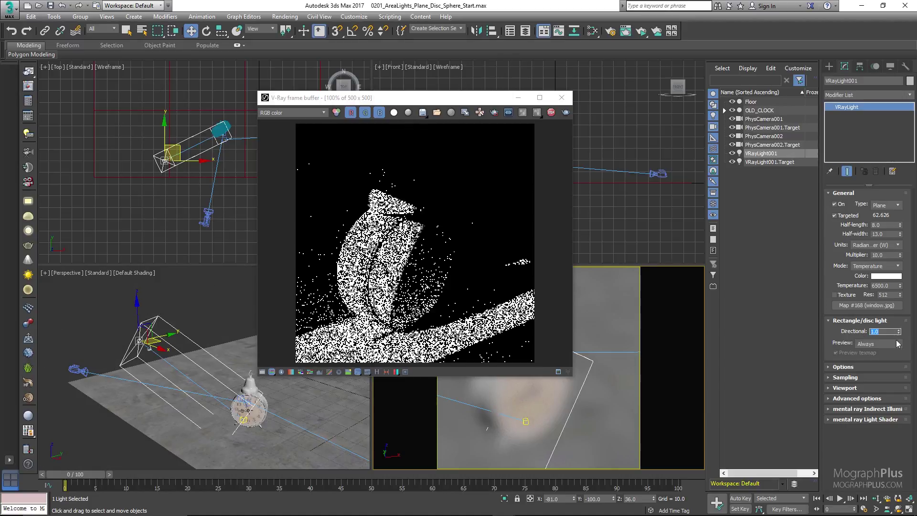
# Step: Set the plane light's Directional value to 0 and its Rectangle/disc light Preview to Never
pyautogui.click(889, 344)
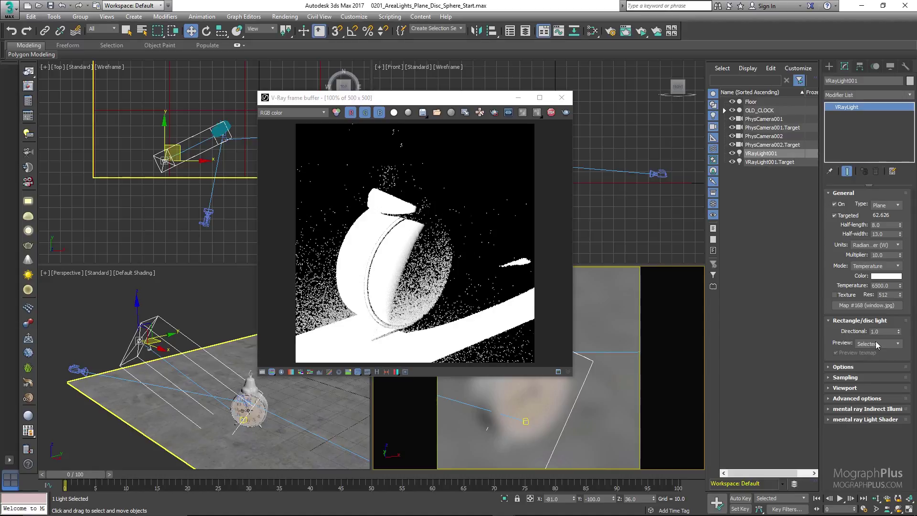
pyautogui.moveTo(882, 331); pyautogui.dragTo(863, 335)
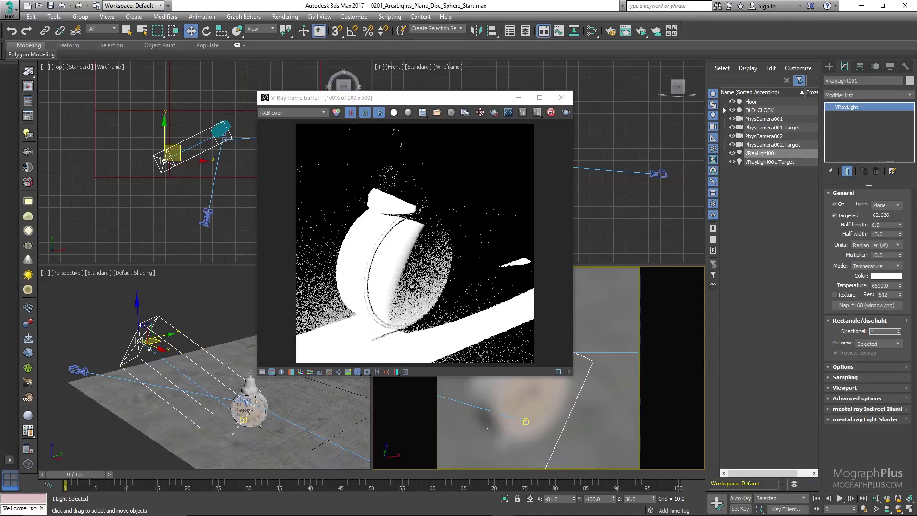
pyautogui.write('0')
pyautogui.click(884, 344)
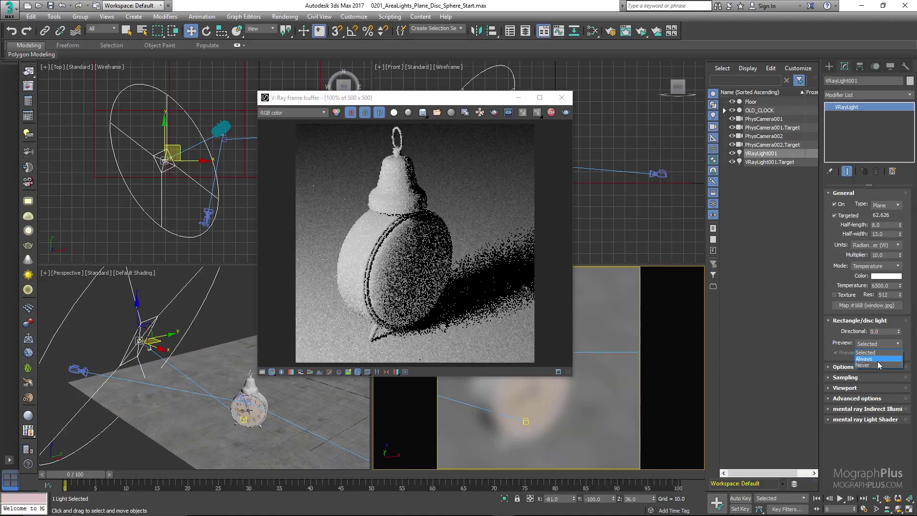
pyautogui.click(877, 365)
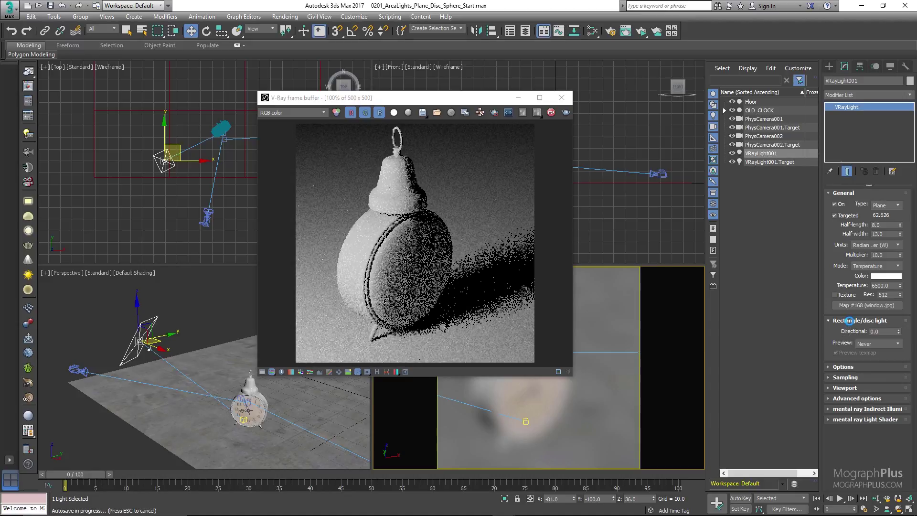
# Step: Exclude the Floor object from the light for both illumination and shadow casting in the light's Options
pyautogui.click(849, 321)
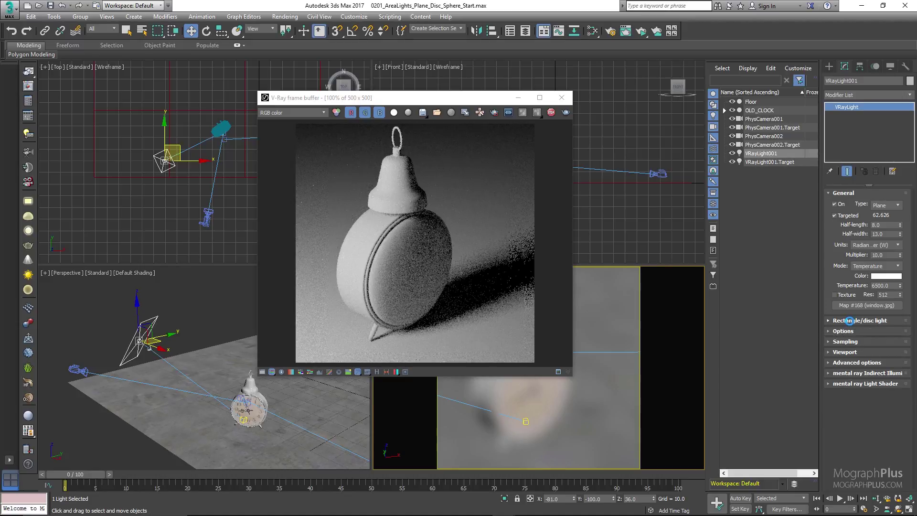
pyautogui.click(843, 194)
pyautogui.click(853, 215)
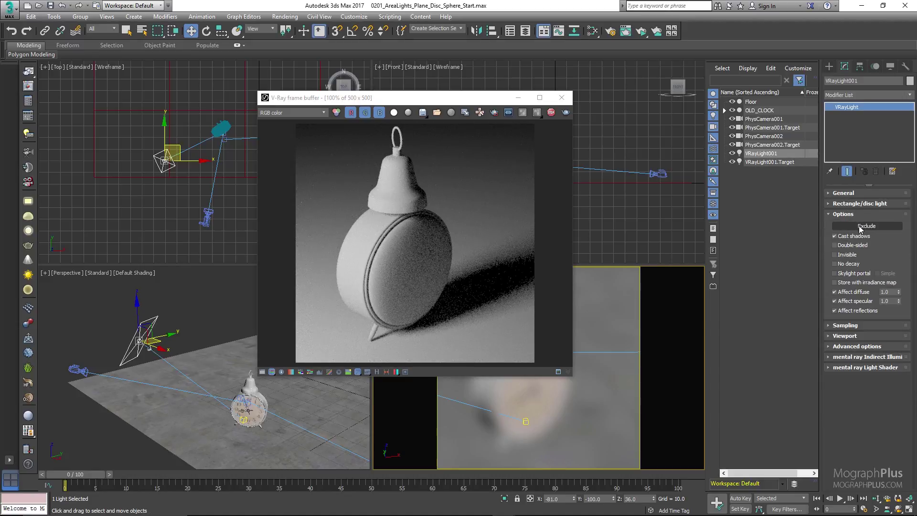
pyautogui.click(862, 228)
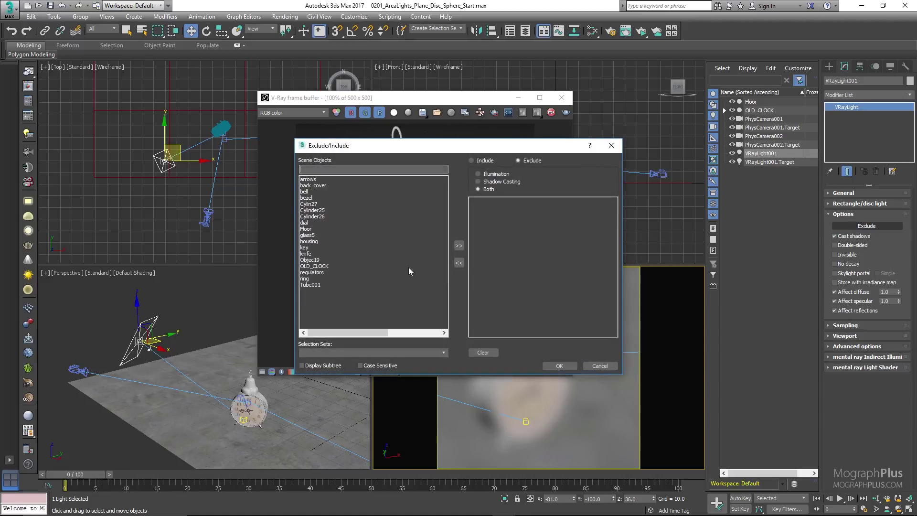
pyautogui.moveTo(455, 143); pyautogui.dragTo(577, 145)
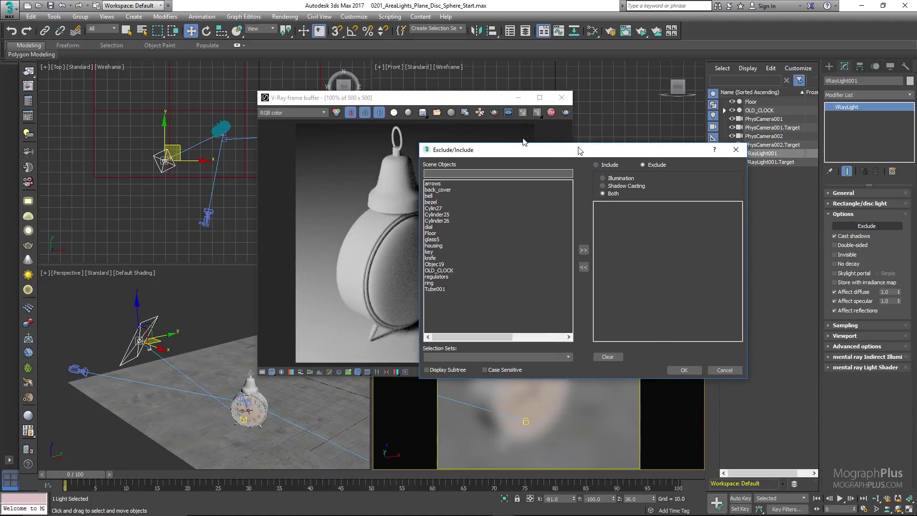
pyautogui.moveTo(436, 100); pyautogui.dragTo(258, 99)
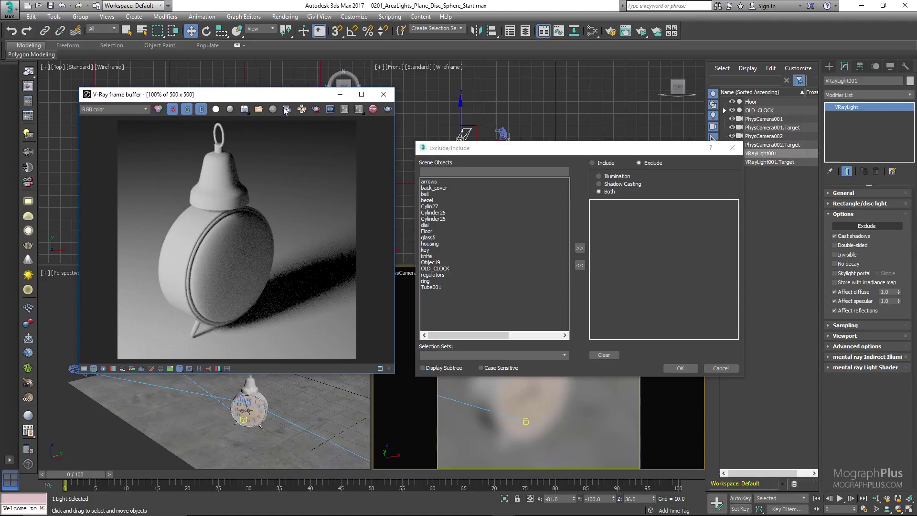
pyautogui.doubleClick(423, 232)
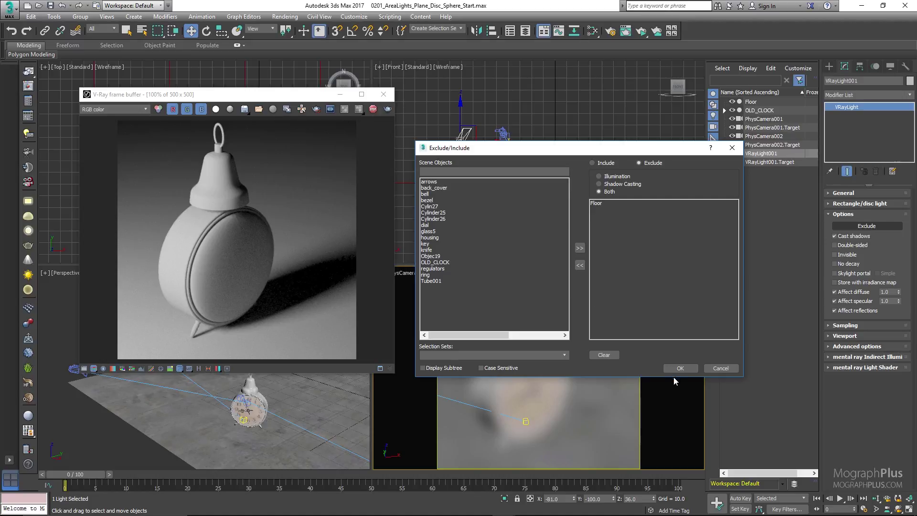
pyautogui.click(677, 370)
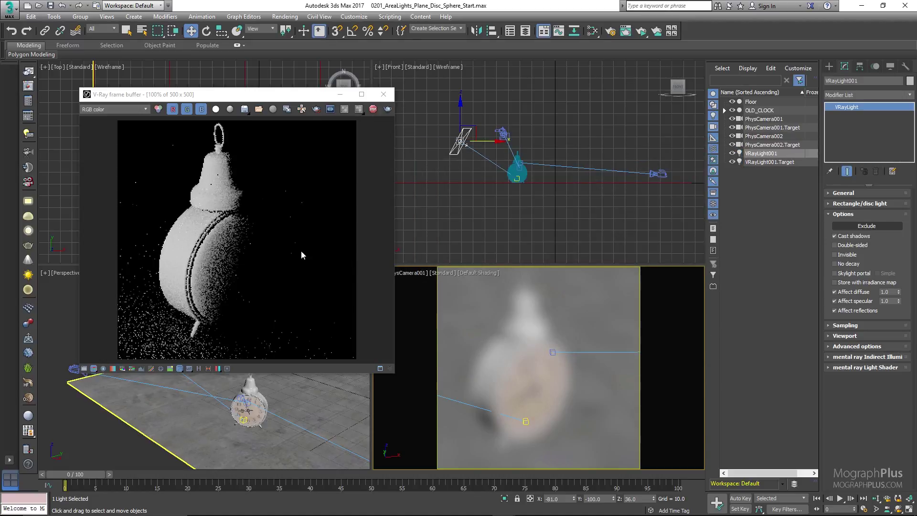
# Step: Remove Floor from the light's exclusion list so that it is illuminated again
pyautogui.click(875, 227)
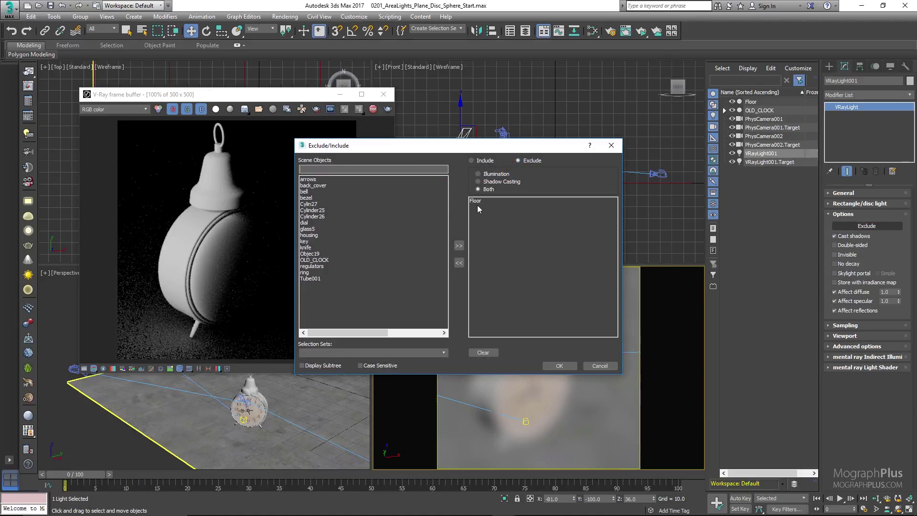
pyautogui.moveTo(490, 149); pyautogui.dragTo(558, 135)
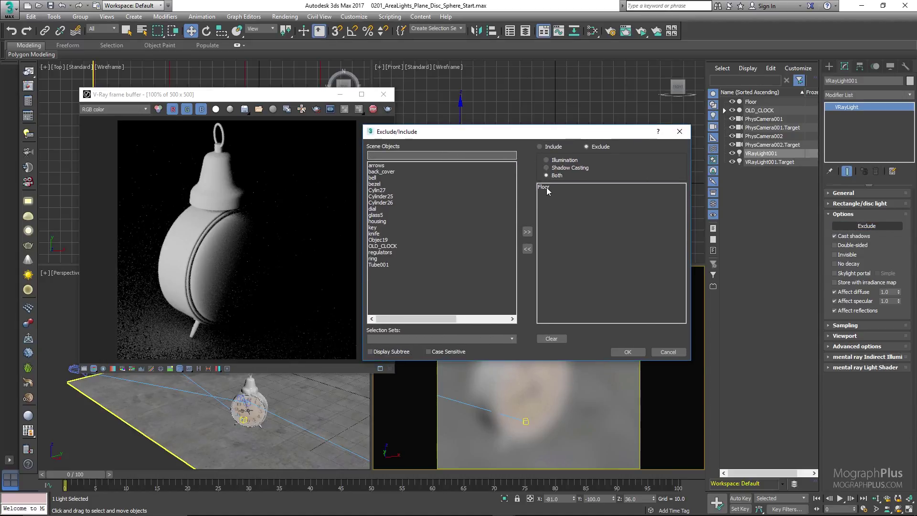
pyautogui.doubleClick(547, 187)
pyautogui.click(638, 352)
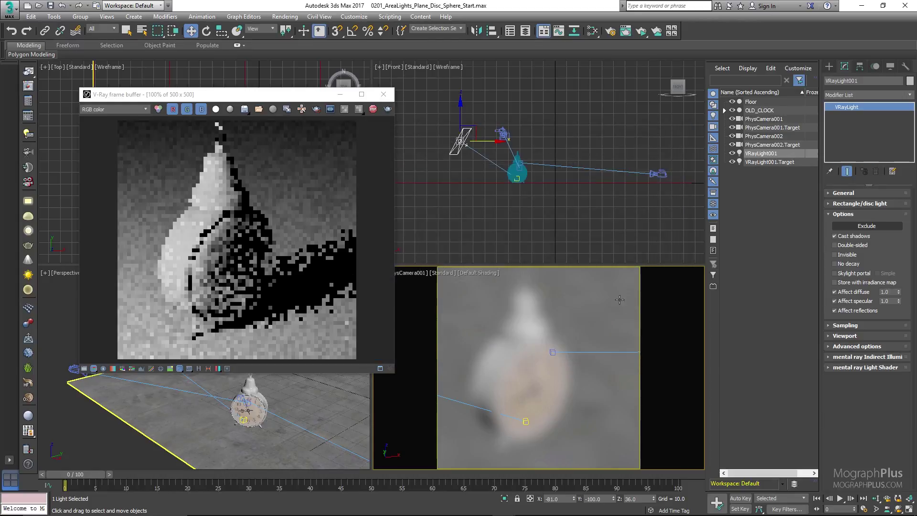
pyautogui.rightClick(574, 296)
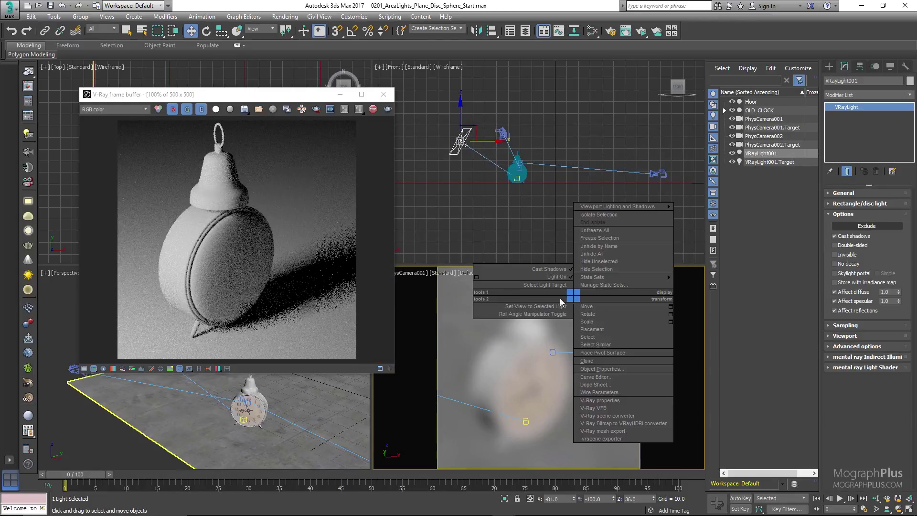
# Step: Turn the light's Cast shadows option off and back on to compare the render
pyautogui.moveTo(285, 95); pyautogui.dragTo(379, 91)
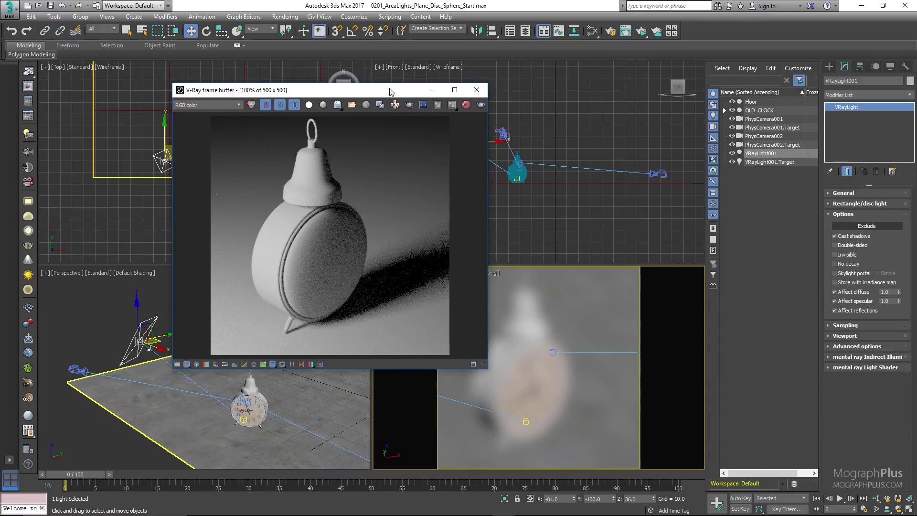
pyautogui.click(835, 236)
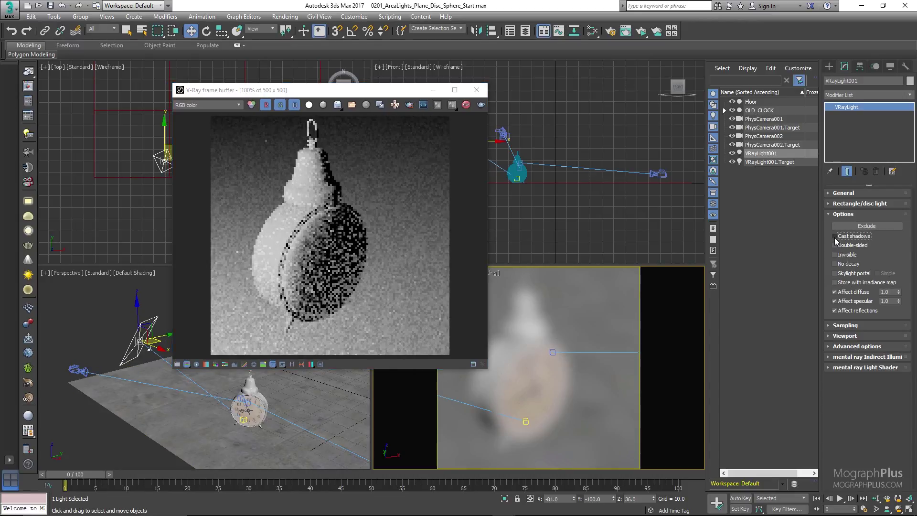
pyautogui.click(835, 237)
# Step: Switch the camera viewport to PhysCamera002 so the interactive render includes the light plane
pyautogui.moveTo(381, 92); pyautogui.dragTo(489, 93)
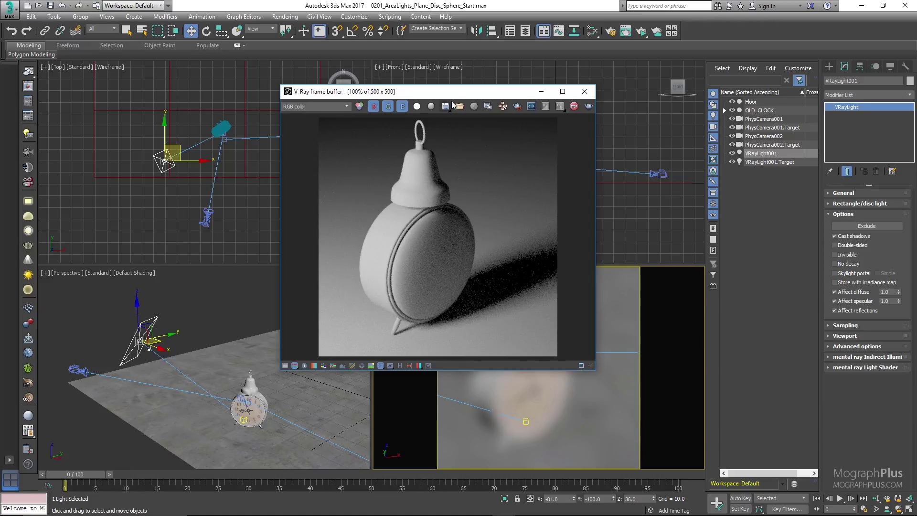
pyautogui.moveTo(445, 92); pyautogui.dragTo(300, 95)
pyautogui.rightClick(587, 312)
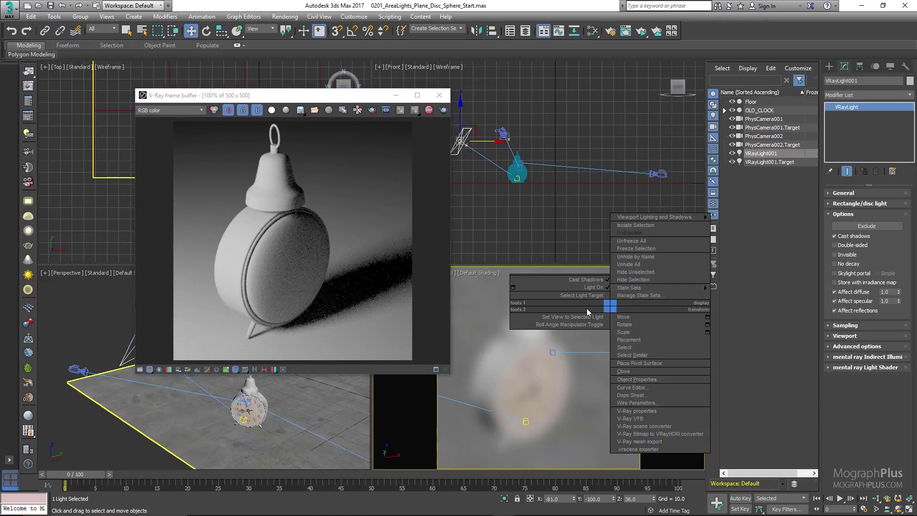
pyautogui.click(543, 349)
pyautogui.press('c')
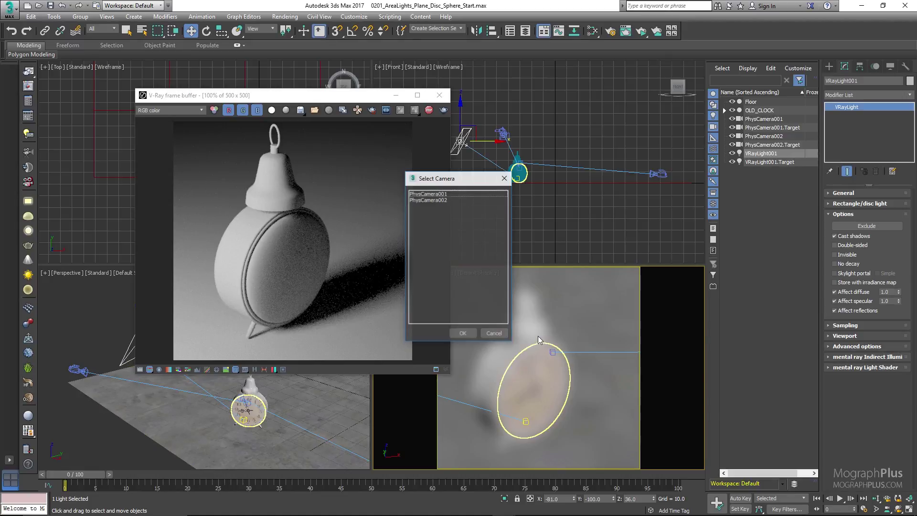
pyautogui.doubleClick(430, 199)
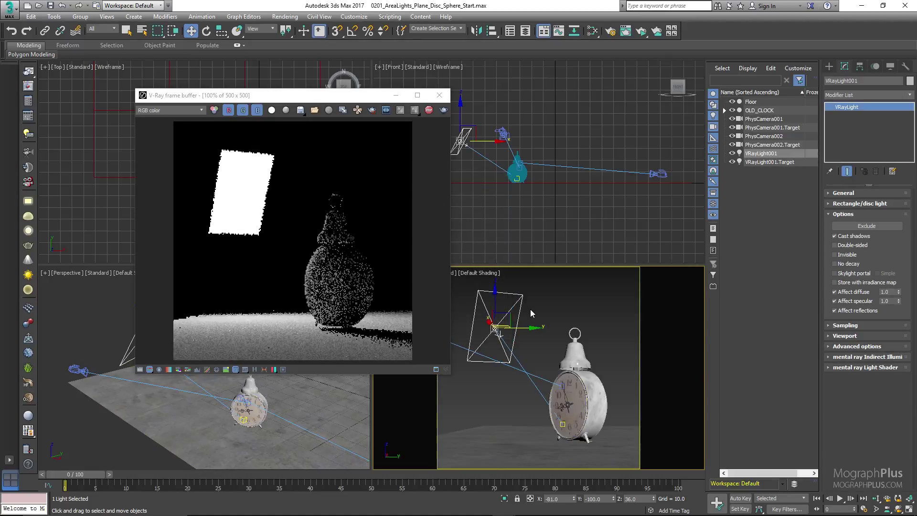
# Step: Compare the light's back side in the render with Double-sided enabled and disabled, leaving the option off
pyautogui.moveTo(557, 315)
pyautogui.keyDown('alt'); pyautogui.mouseDown(button='middle')
pyautogui.moveTo(564, 322)
pyautogui.moveTo(543, 314)
pyautogui.moveTo(574, 328)
pyautogui.moveTo(579, 344)
pyautogui.moveTo(557, 350)
pyautogui.moveTo(577, 356)
pyautogui.moveTo(545, 335)
pyautogui.moveTo(569, 329)
pyautogui.mouseUp(button='middle'); pyautogui.keyUp('alt')
pyautogui.scroll(-3, 548, 329)
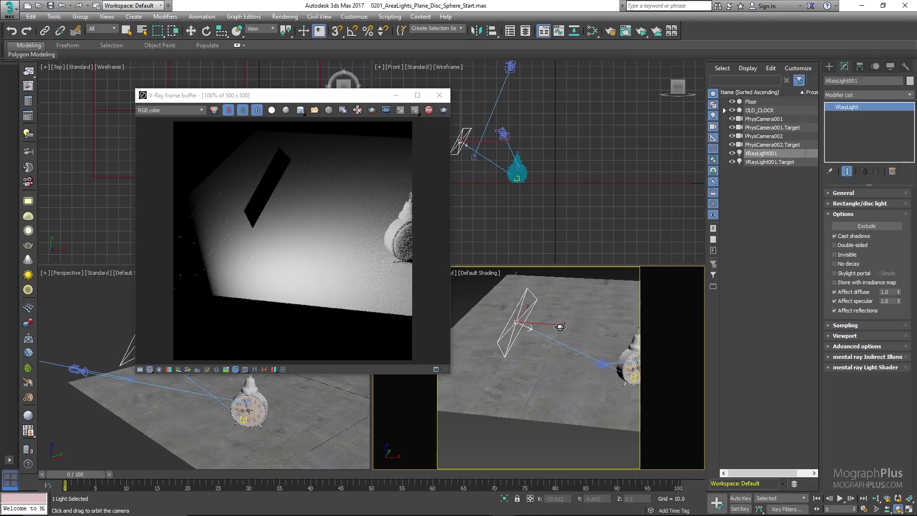
pyautogui.click(848, 251)
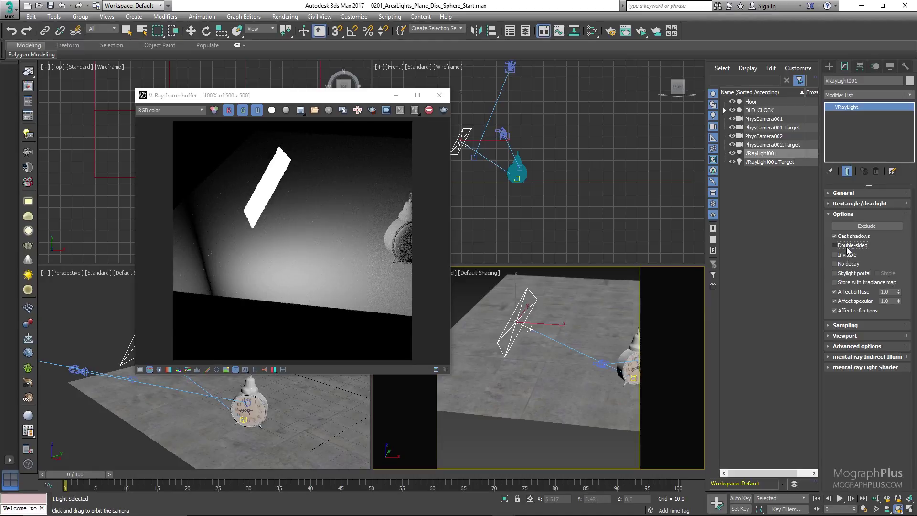
pyautogui.click(849, 250)
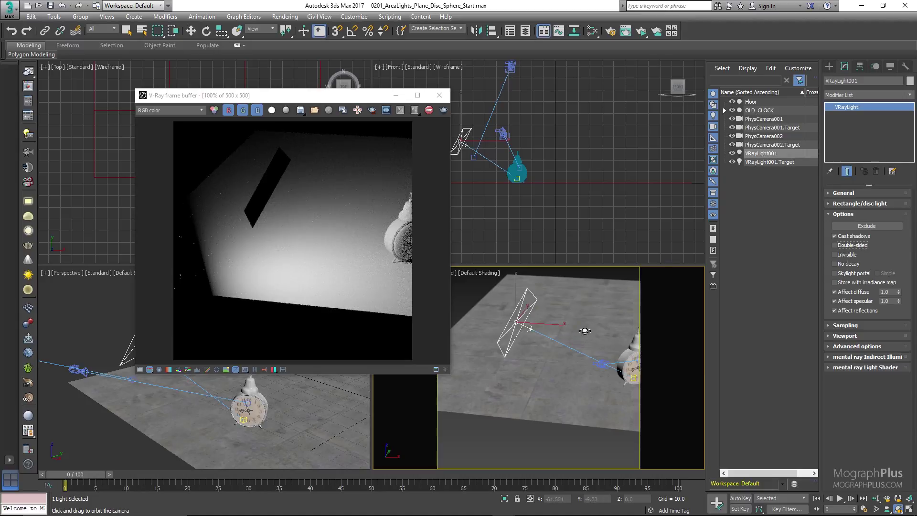
# Step: Compare the render with the light's Invisible option on and off from the front of the light, and leave Invisible enabled
pyautogui.moveTo(585, 331); pyautogui.dragTo(547, 334)
pyautogui.moveTo(547, 333); pyautogui.dragTo(543, 343, button='middle')
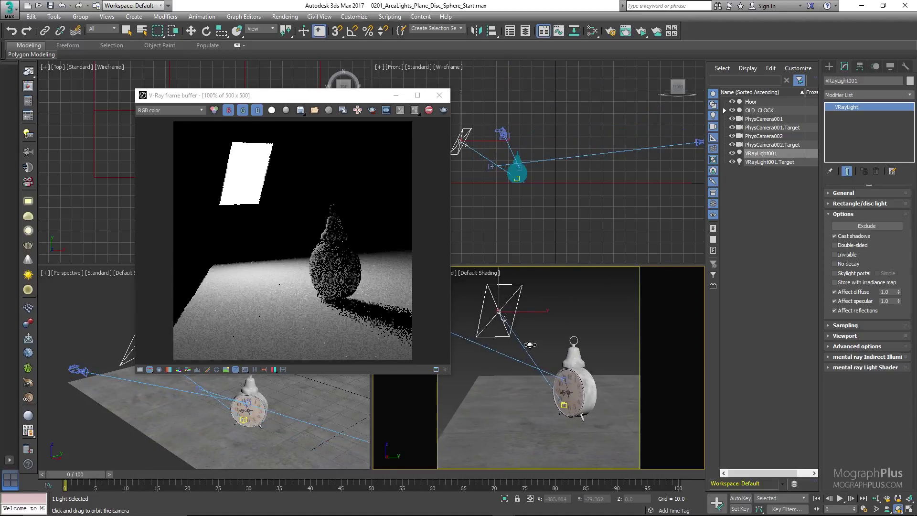
pyautogui.moveTo(530, 345); pyautogui.dragTo(532, 339)
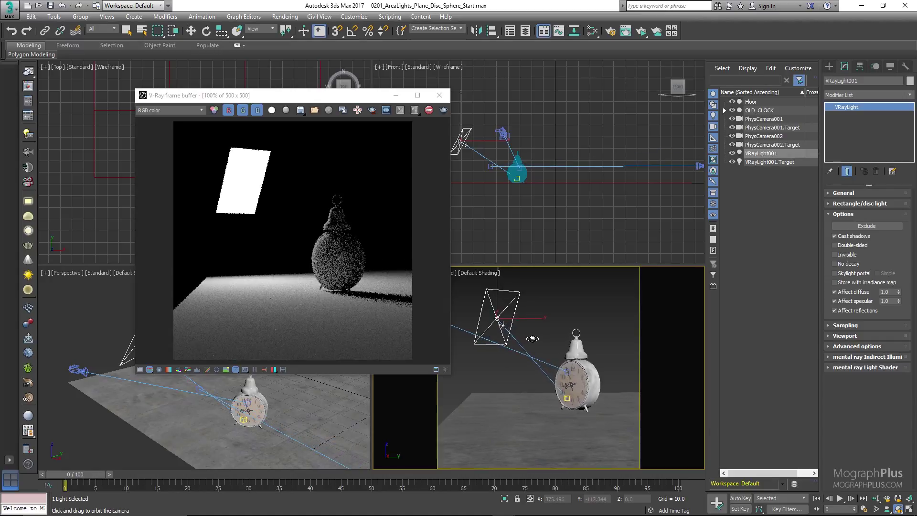
pyautogui.moveTo(538, 340); pyautogui.dragTo(519, 340, button='middle')
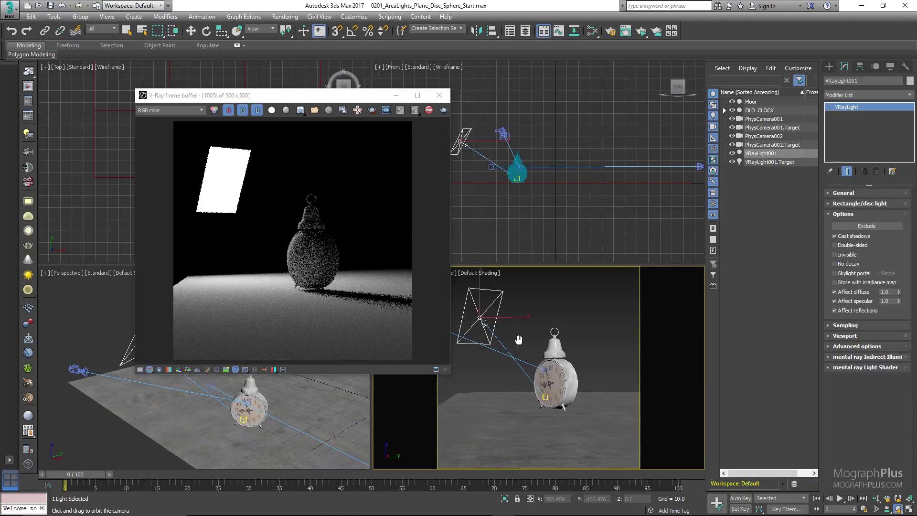
pyautogui.moveTo(521, 334); pyautogui.dragTo(521, 333)
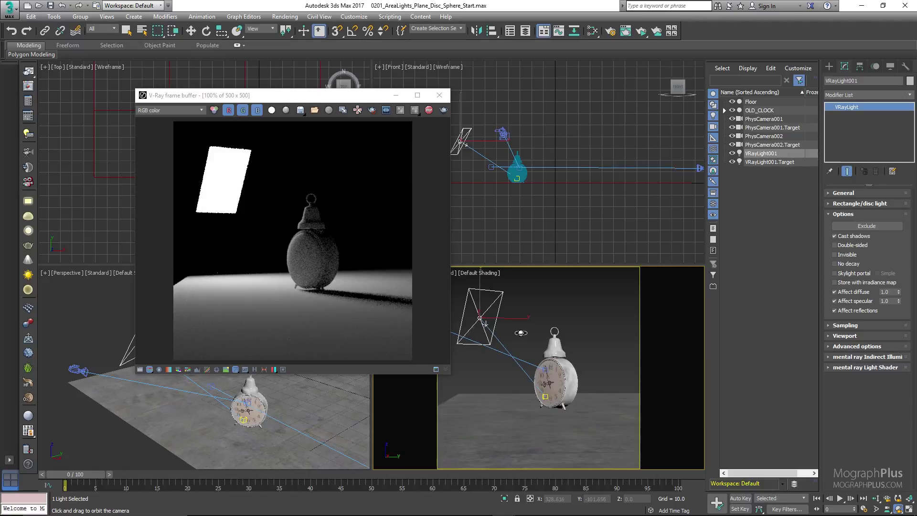
pyautogui.click(839, 256)
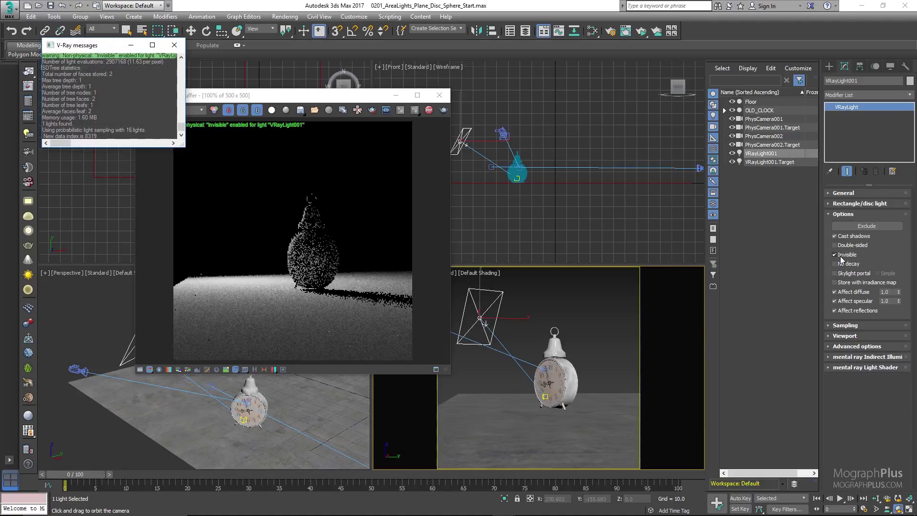
pyautogui.click(841, 256)
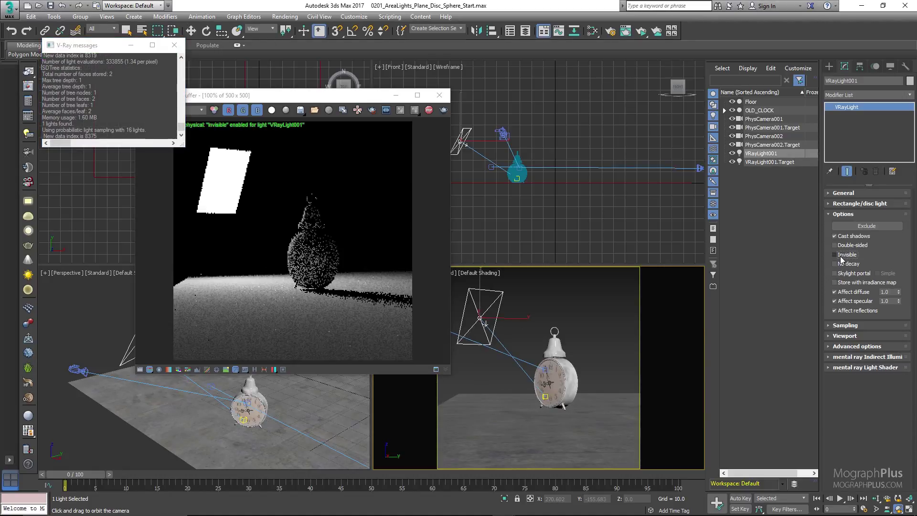
pyautogui.click(840, 256)
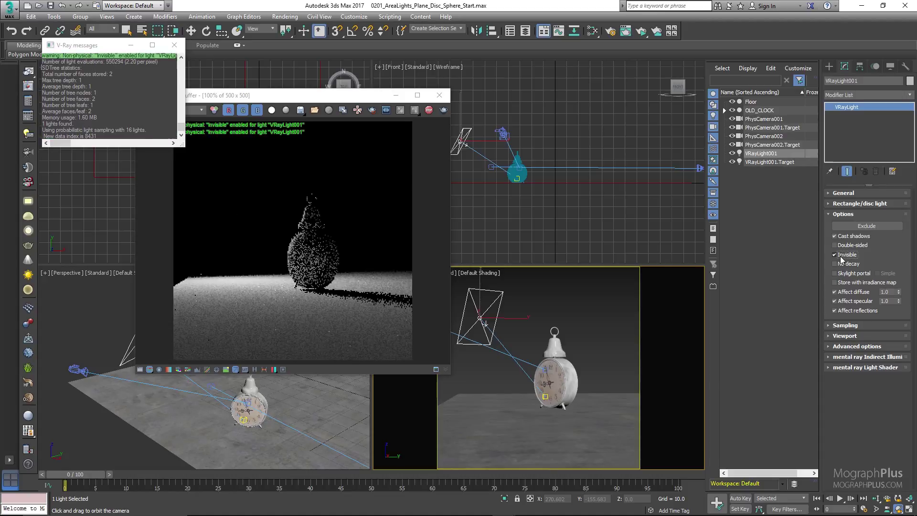
pyautogui.click(840, 256)
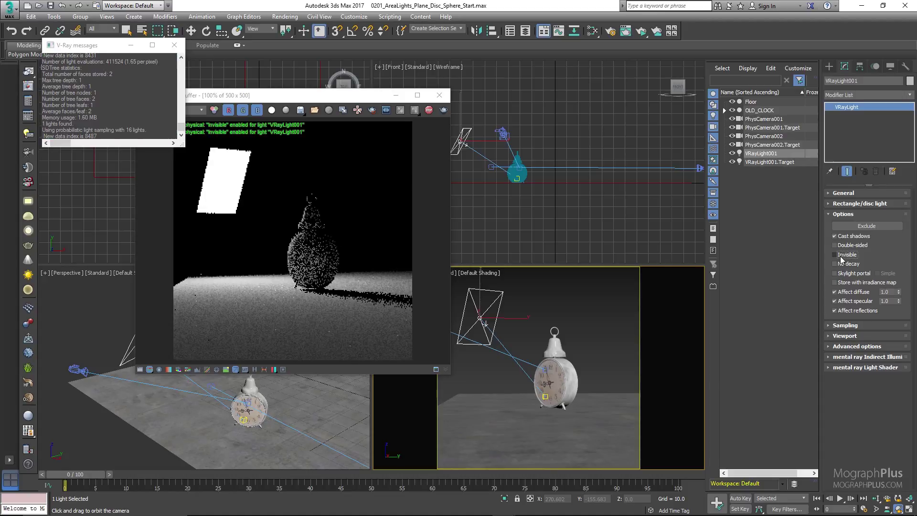
pyautogui.click(841, 256)
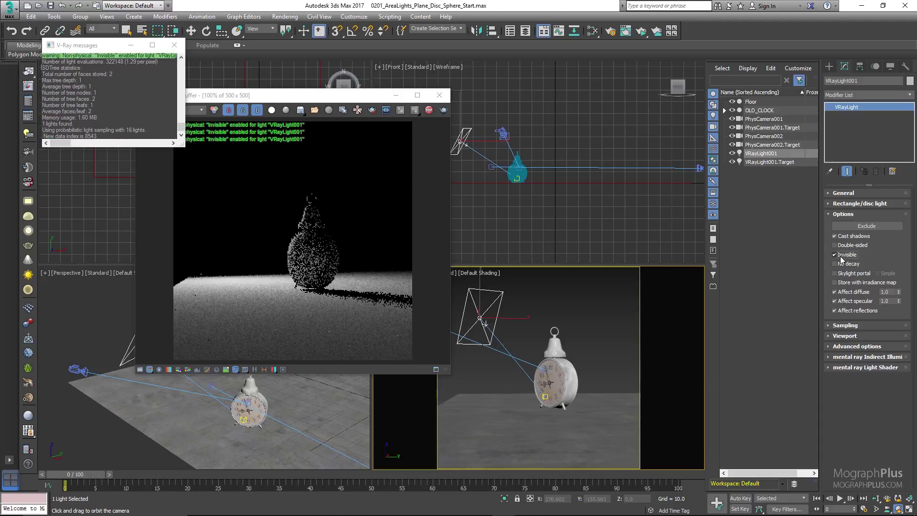
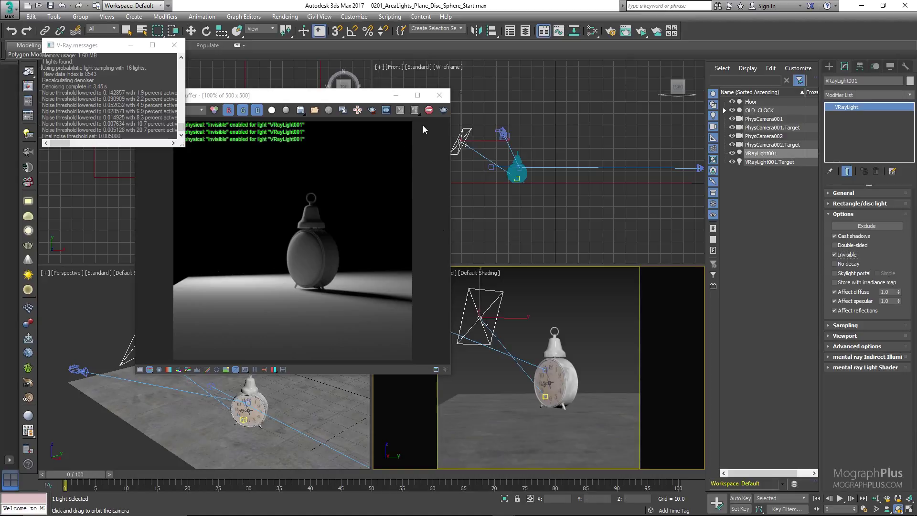
# Step: Stop the interactive render in the V-Ray frame buffer
pyautogui.click(429, 112)
pyautogui.click(37, 102)
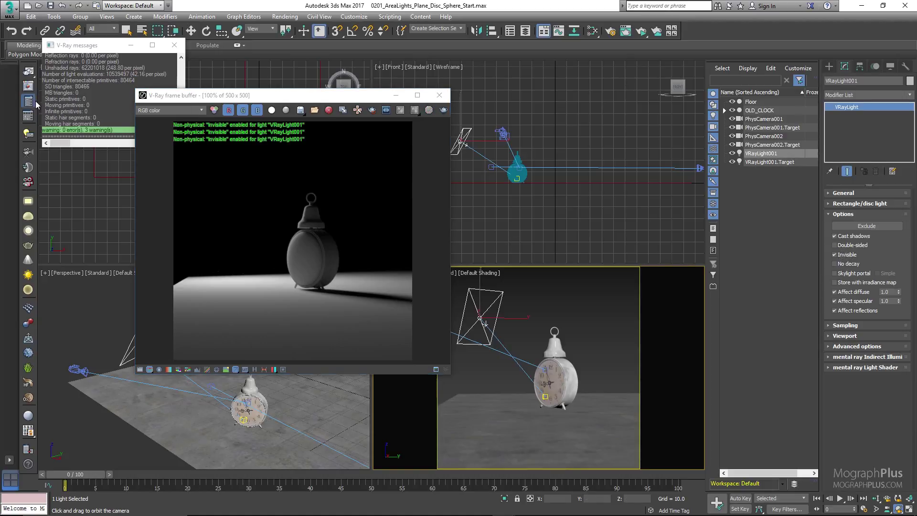
# Step: Turn off the material override in the V-Ray RT render settings so the clock renders with its own materials
pyautogui.press('F10')
pyautogui.moveTo(260, 78); pyautogui.dragTo(330, 71)
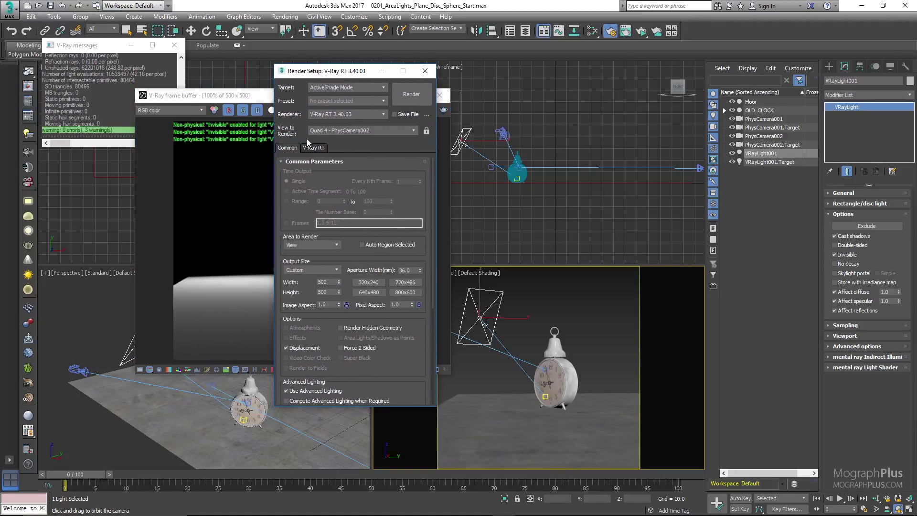
pyautogui.click(313, 147)
pyautogui.click(373, 186)
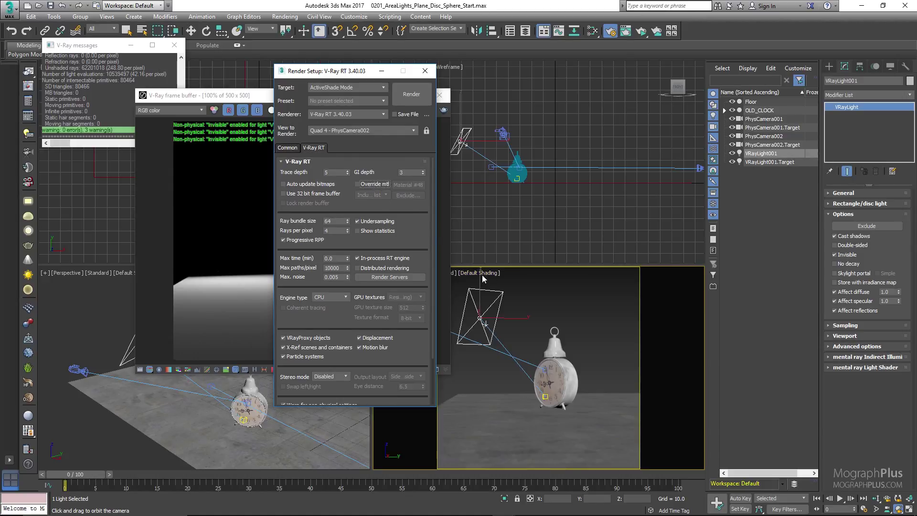
# Step: Switch the camera viewport to PhysCamera001 and start the interactive V-Ray RT render
pyautogui.rightClick(560, 295)
pyautogui.press('c')
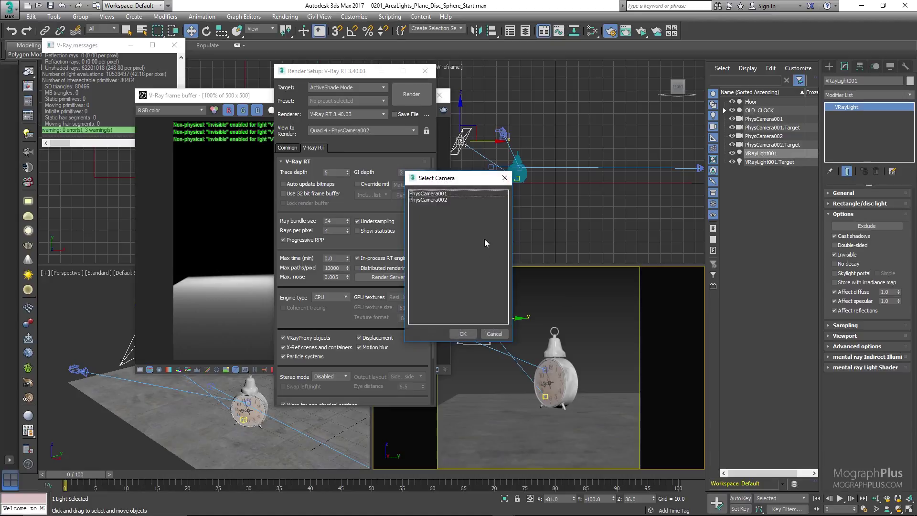
pyautogui.doubleClick(500, 193)
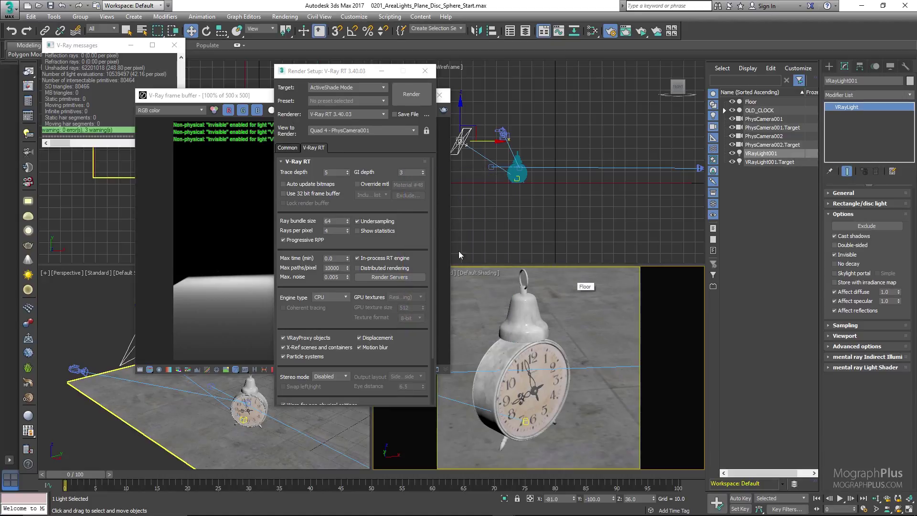
pyautogui.click(409, 96)
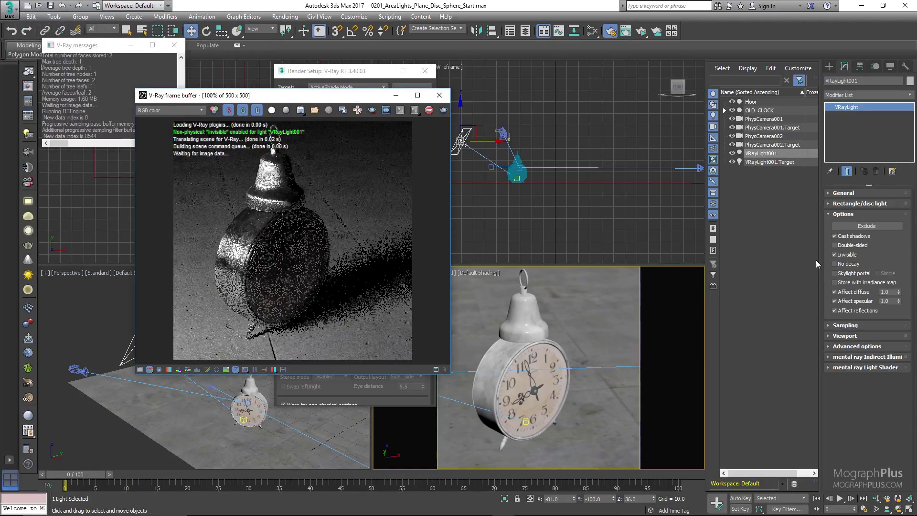
# Step: With the light's Affect specular option off, compare the clock's render with Invisible off and on, leaving Invisible enabled
pyautogui.click(835, 255)
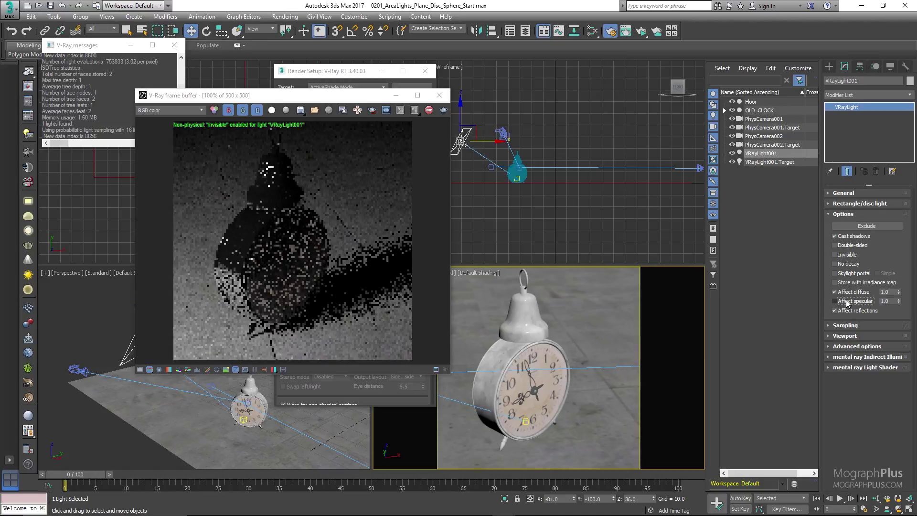
pyautogui.click(843, 257)
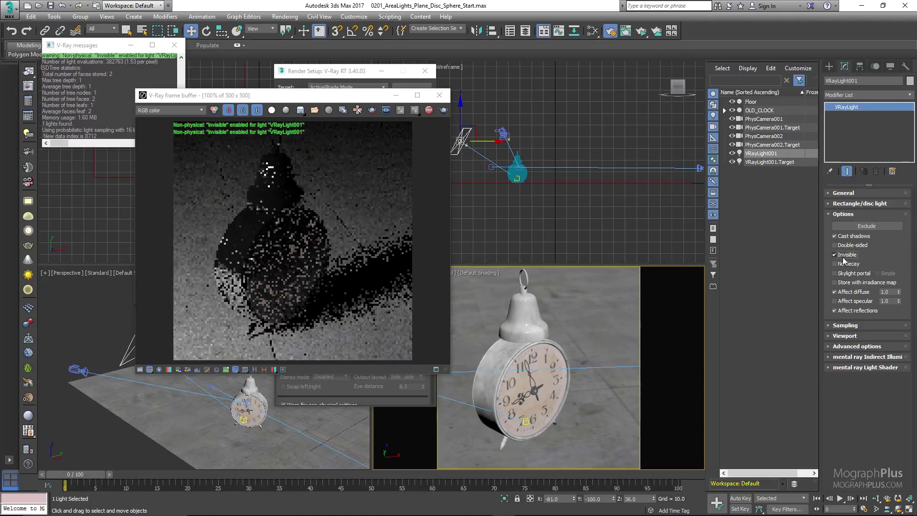
pyautogui.click(843, 257)
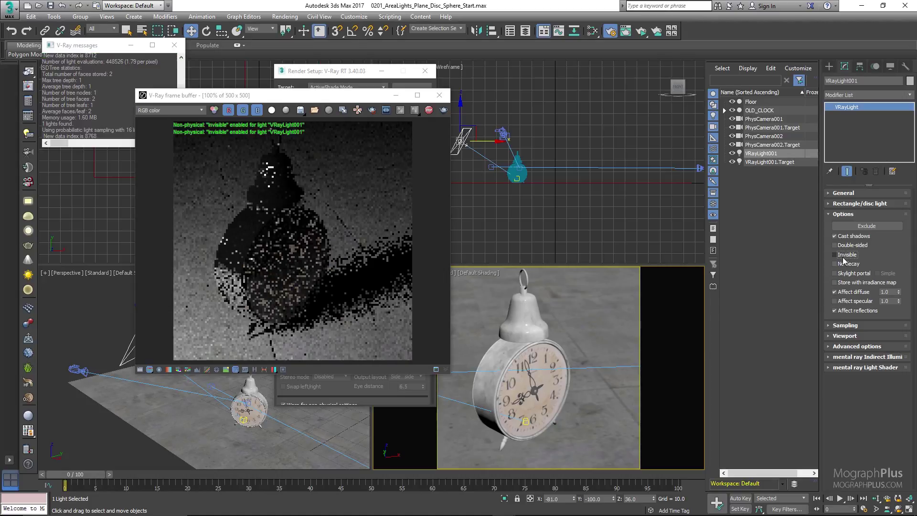
pyautogui.click(843, 257)
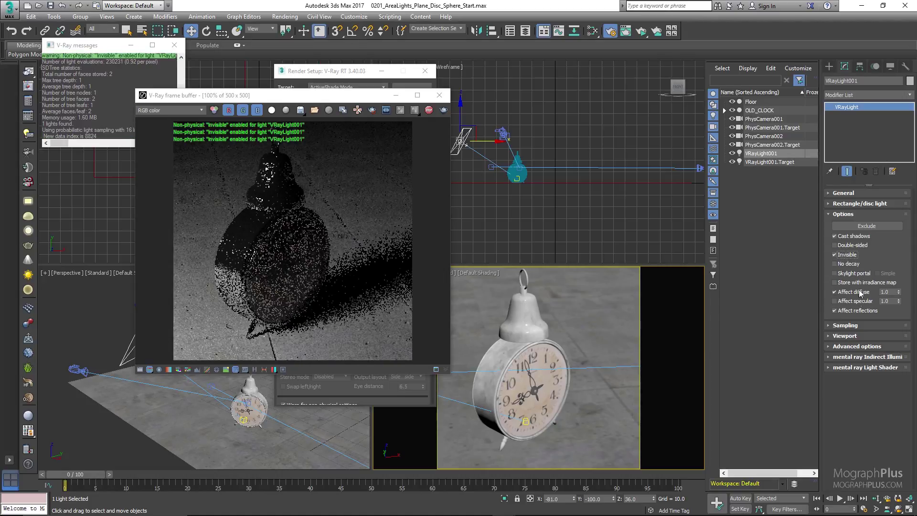
# Step: Compare the render with the light's Affect reflections option off and on, and re-enable both Affect reflections and Affect specular
pyautogui.click(835, 311)
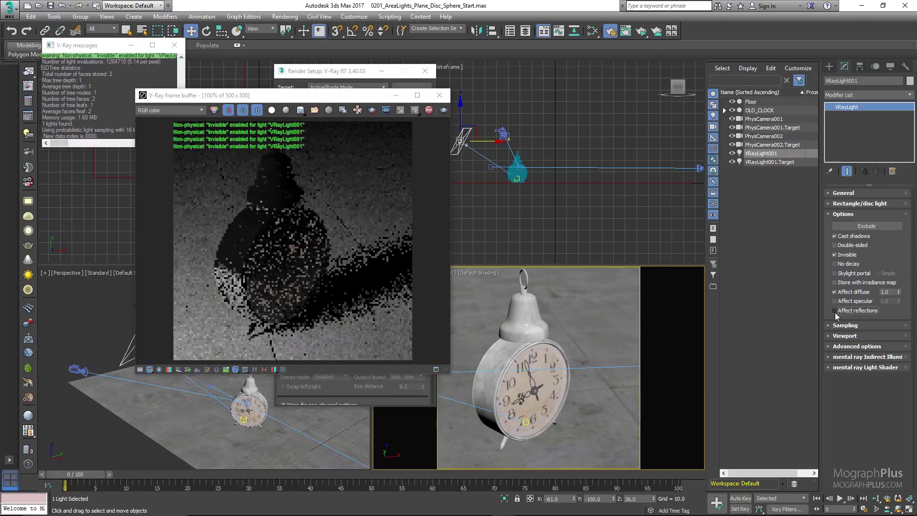
pyautogui.click(835, 311)
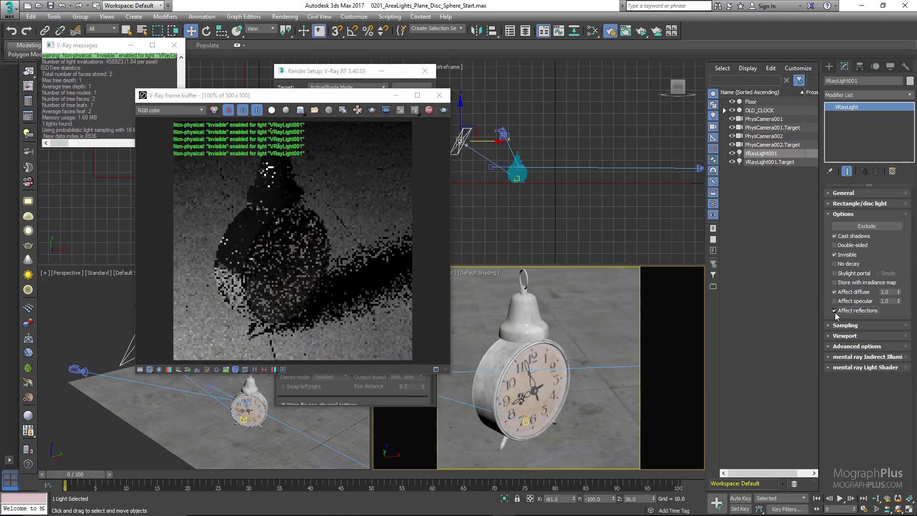
pyautogui.click(834, 301)
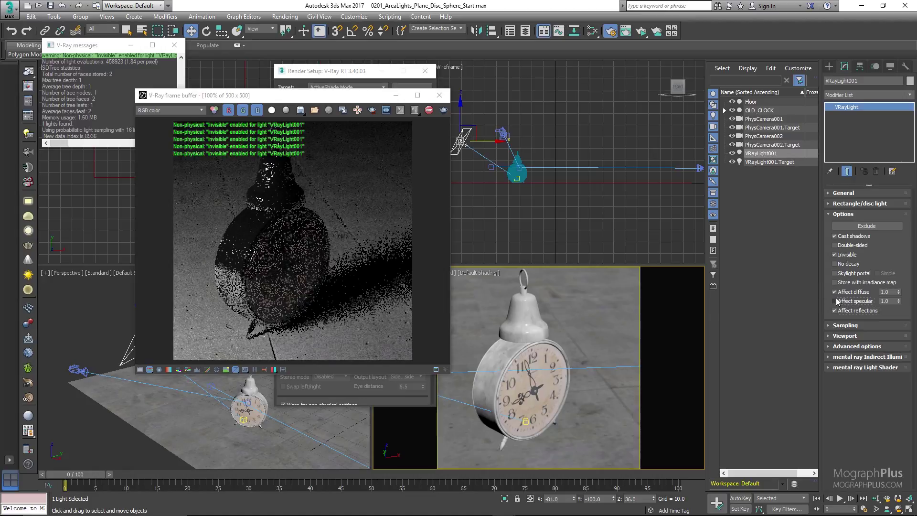
# Step: Re-enable the material override in the V-Ray RT settings and close the render setup
pyautogui.click(365, 78)
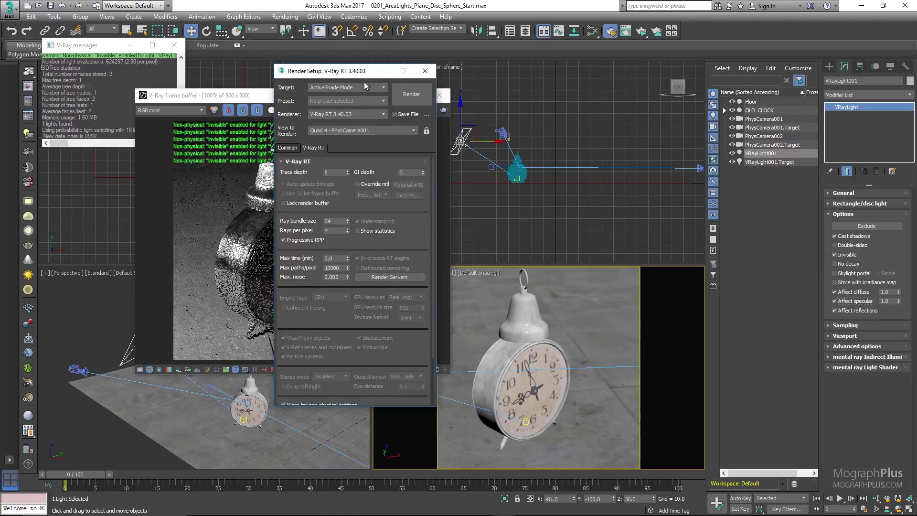
pyautogui.click(380, 185)
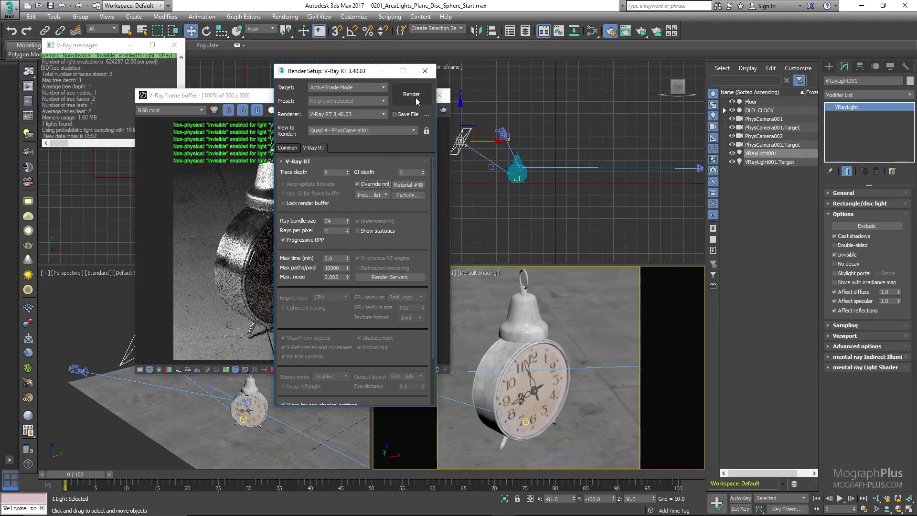
pyautogui.click(425, 72)
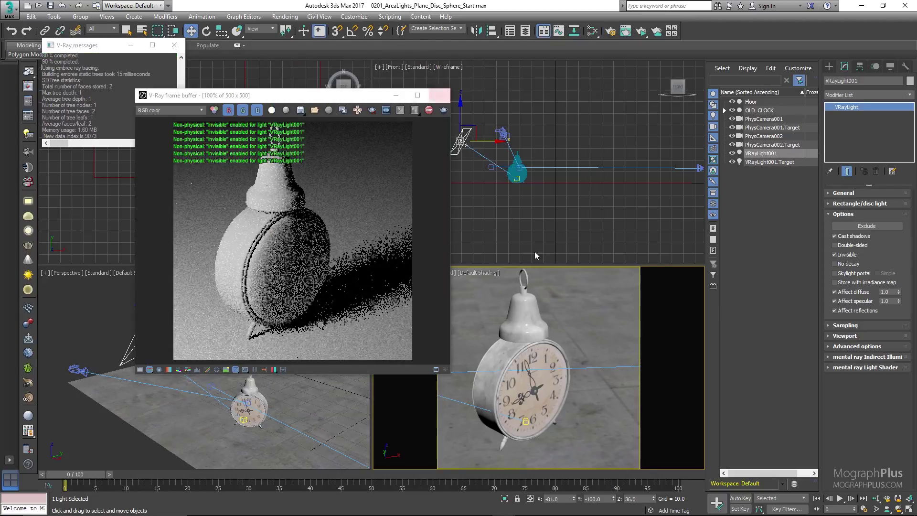
# Step: Switch the camera viewport to PhysCamera002 so the interactive render shows the light plane's area
pyautogui.rightClick(615, 368)
pyautogui.click(541, 407)
pyautogui.press('c')
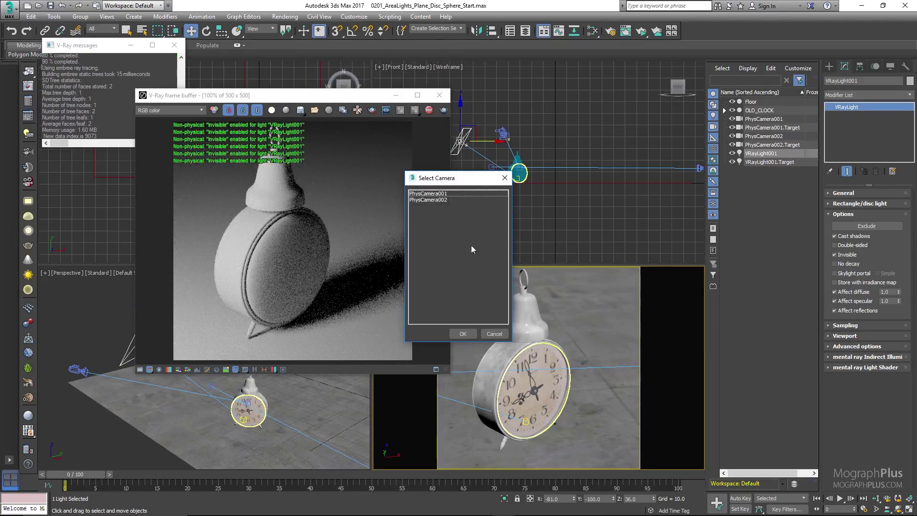
pyautogui.doubleClick(451, 199)
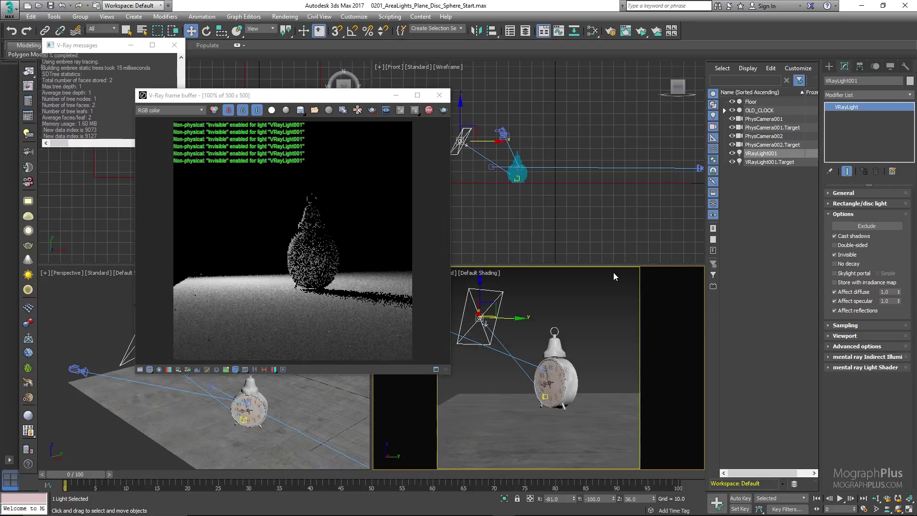
# Step: Turn off the plane light's Invisible option and enable No decay
pyautogui.click(847, 256)
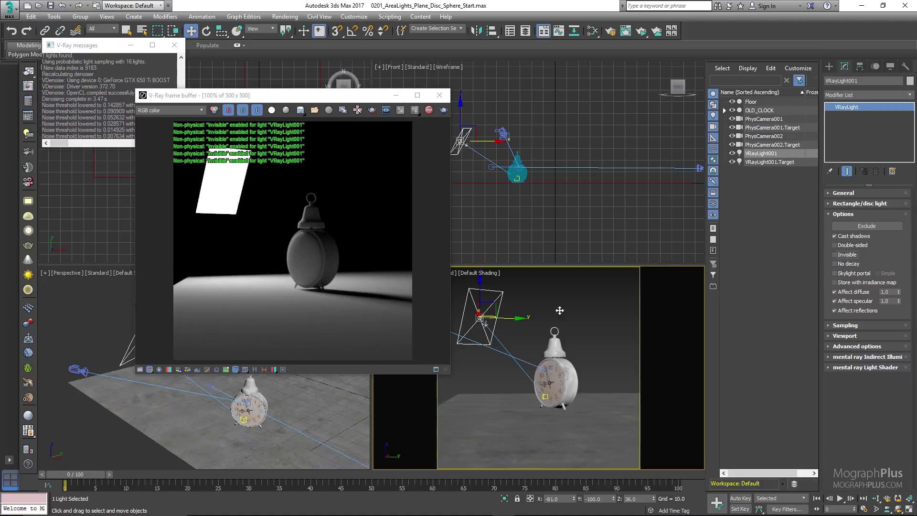
pyautogui.click(835, 263)
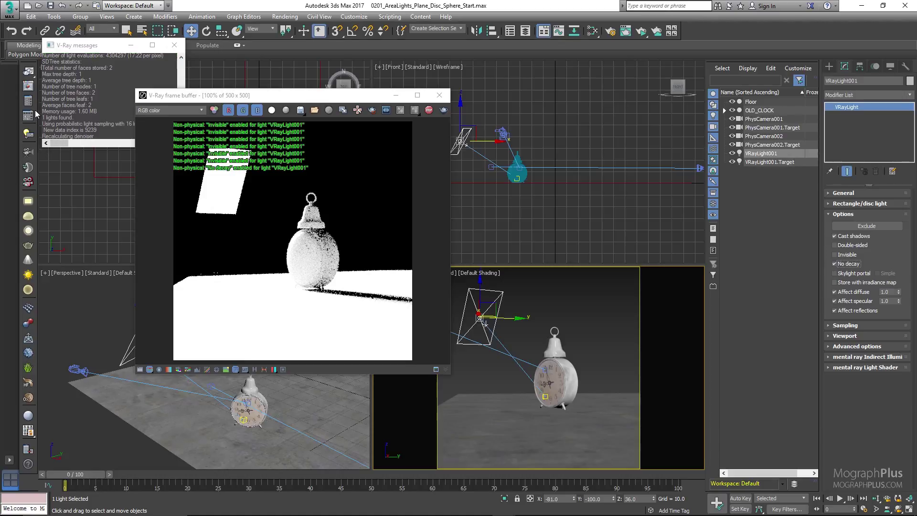
# Step: Disable the V-Ray RT warnings for non-physical settings and unsupported features, and close the render setup
pyautogui.press('F10')
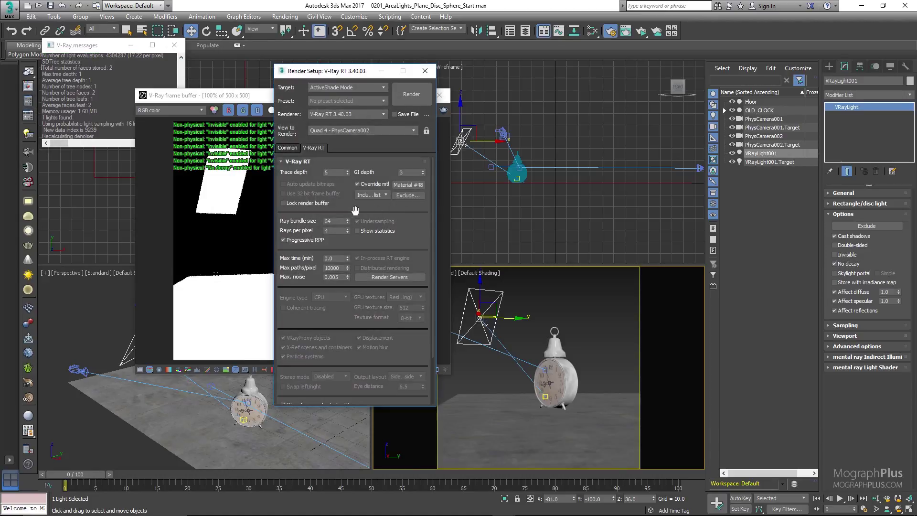
pyautogui.scroll(-3, 333, 233)
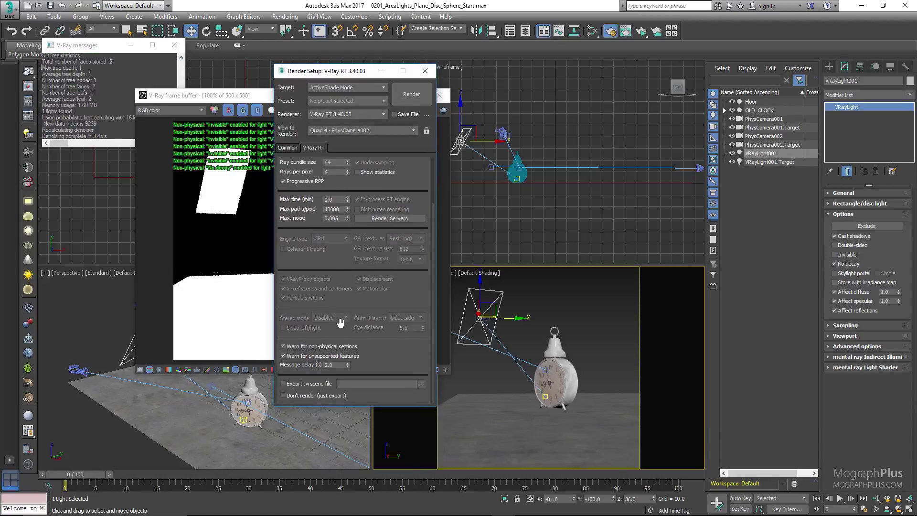
pyautogui.click(318, 357)
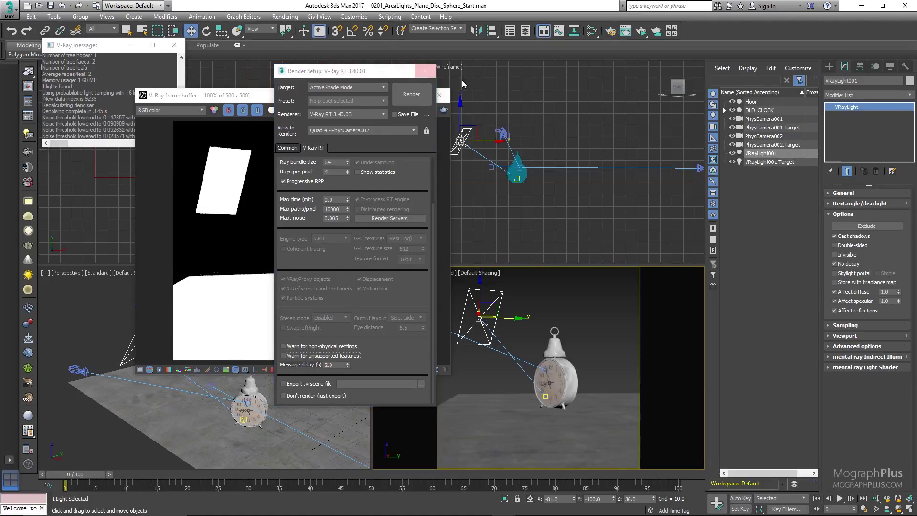
pyautogui.click(425, 71)
# Step: Turn off the light's No decay option and switch the camera viewport to PhysCamera001
pyautogui.click(850, 264)
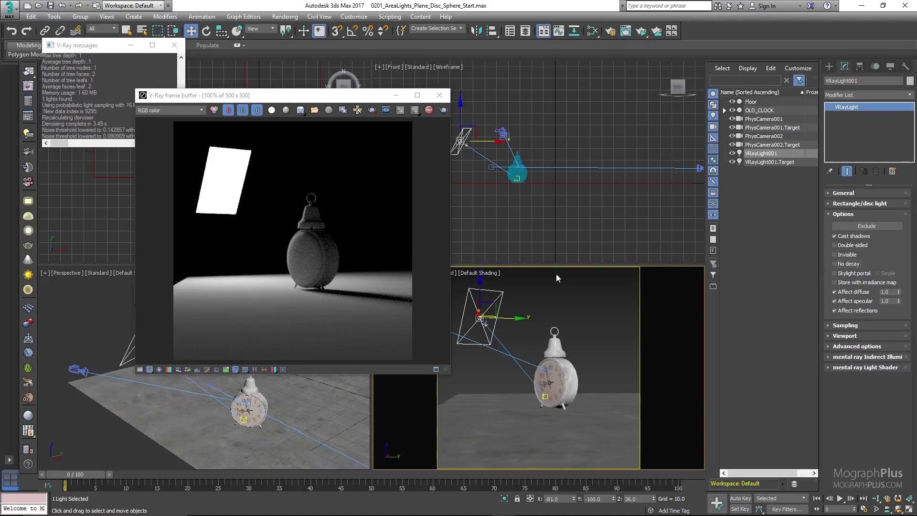
pyautogui.rightClick(600, 303)
pyautogui.click(541, 330)
pyautogui.press('c')
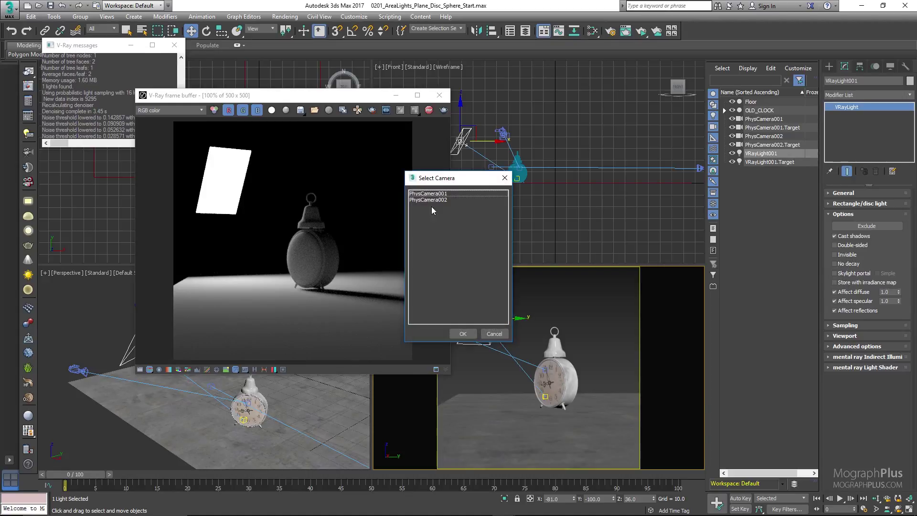
pyautogui.doubleClick(442, 199)
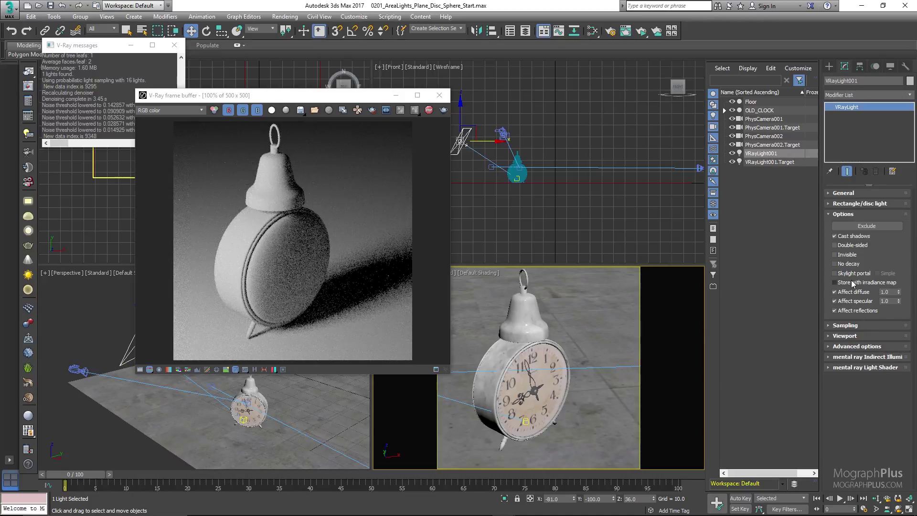
# Step: Stop the V-Ray RT render and set the render target to Production Rendering Mode in Render Setup
pyautogui.moveTo(365, 95); pyautogui.dragTo(434, 86)
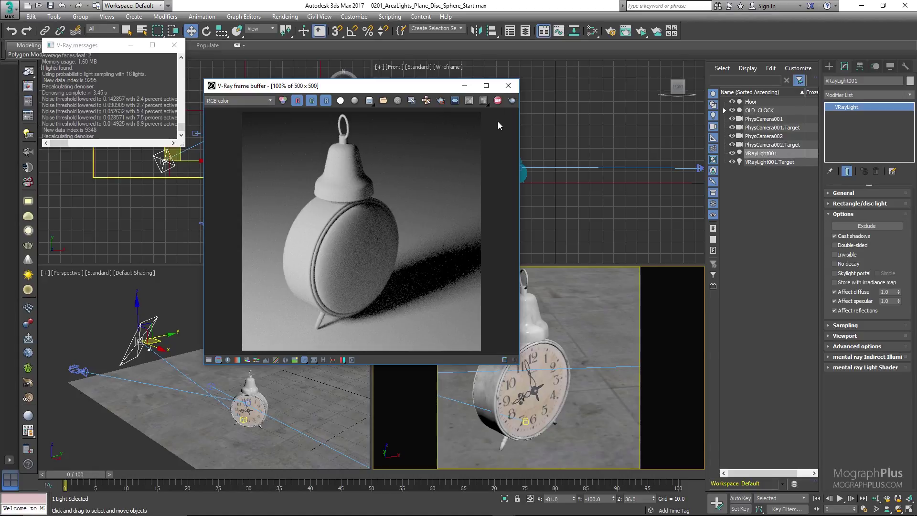
pyautogui.click(30, 100)
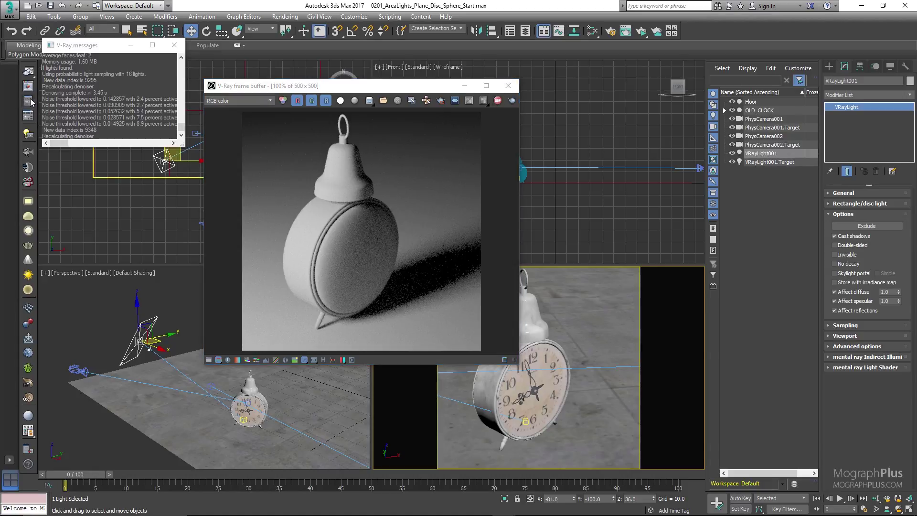
pyautogui.click(496, 101)
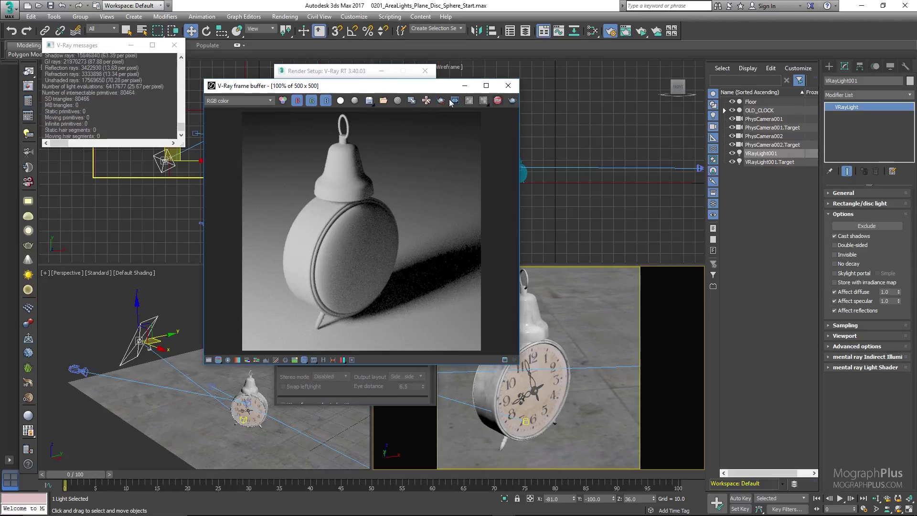
pyautogui.click(349, 72)
pyautogui.click(347, 88)
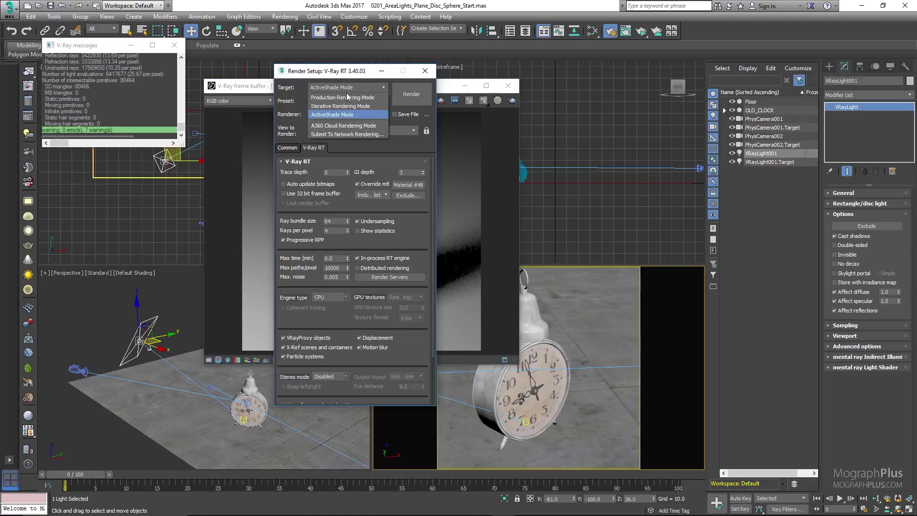
pyautogui.click(345, 98)
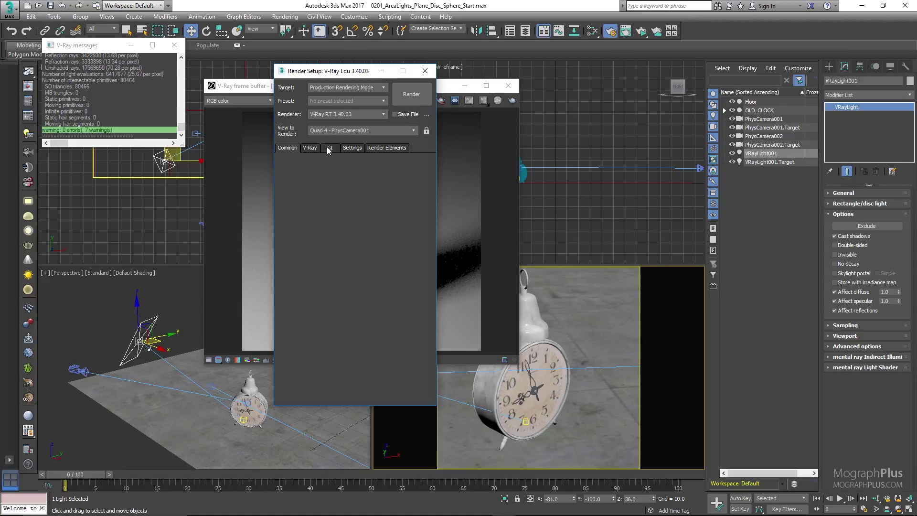
# Step: Choose Irradiance map as the primary GI engine and enable Store with irradiance map for VRayLight001
pyautogui.click(328, 148)
pyautogui.click(351, 181)
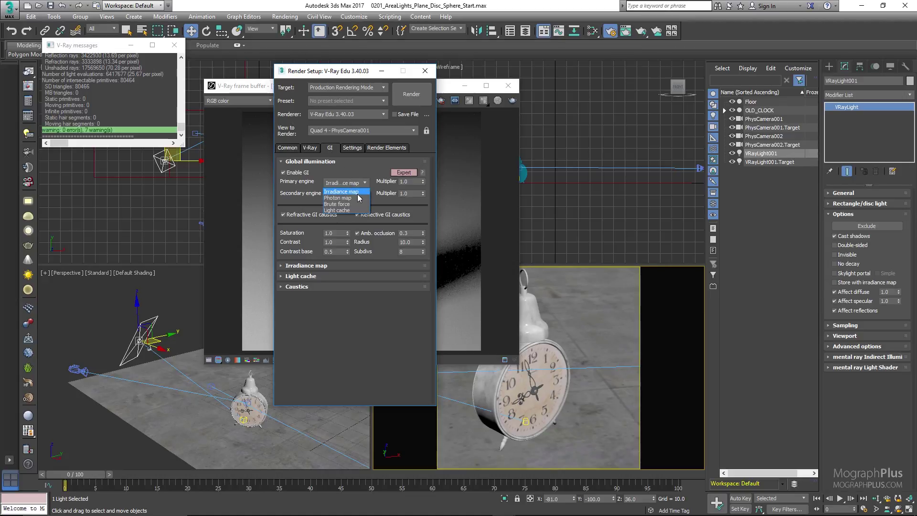
pyautogui.click(359, 192)
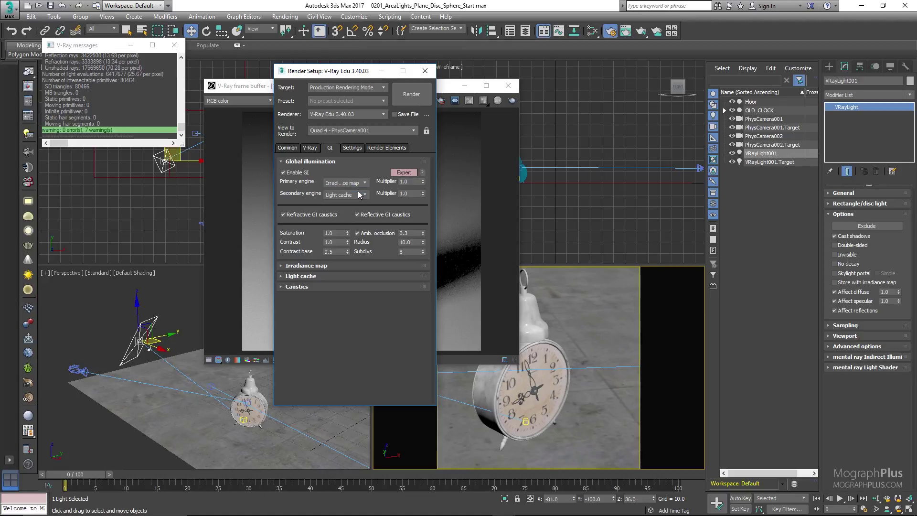
pyautogui.click(839, 283)
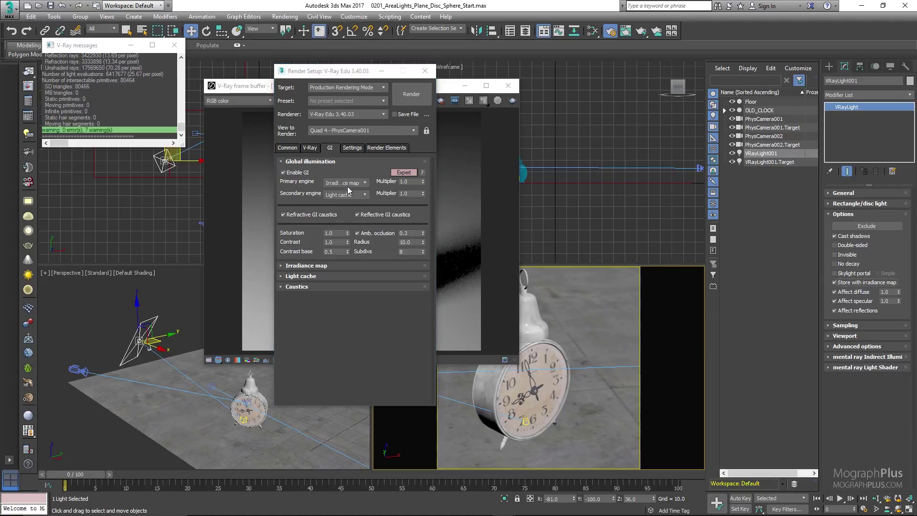
# Step: Arrange Render Setup beside the V-Ray frame buffer, then reopen the frame buffer and display its render history
pyautogui.moveTo(344, 72); pyautogui.dragTo(252, 81)
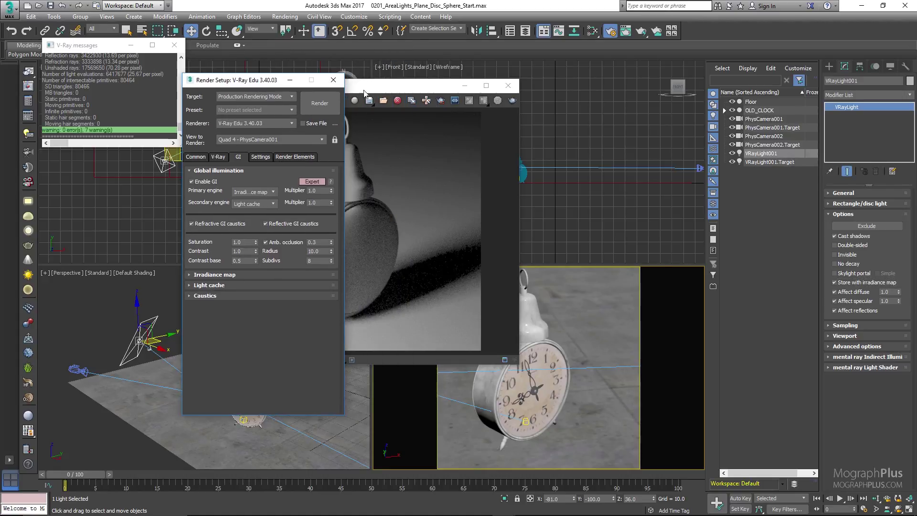
pyautogui.moveTo(364, 92); pyautogui.dragTo(512, 94)
pyautogui.moveTo(248, 83); pyautogui.dragTo(237, 80)
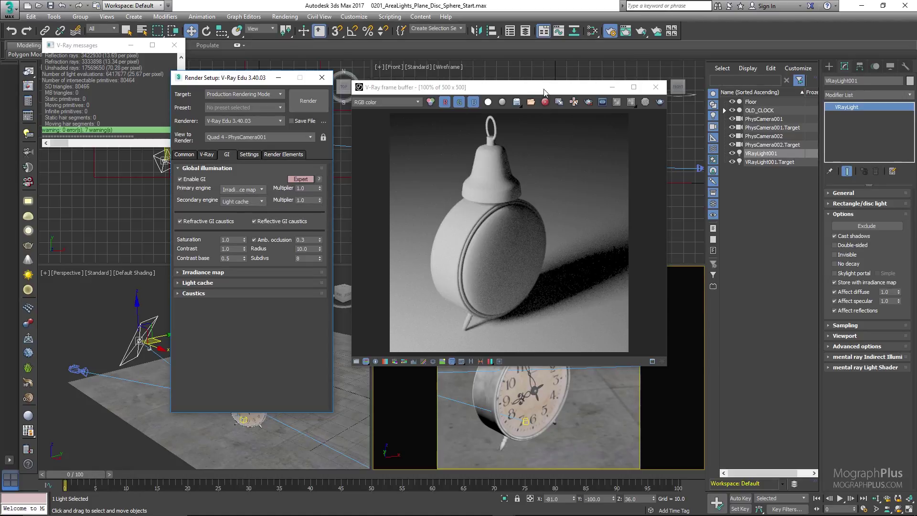
pyautogui.click(656, 87)
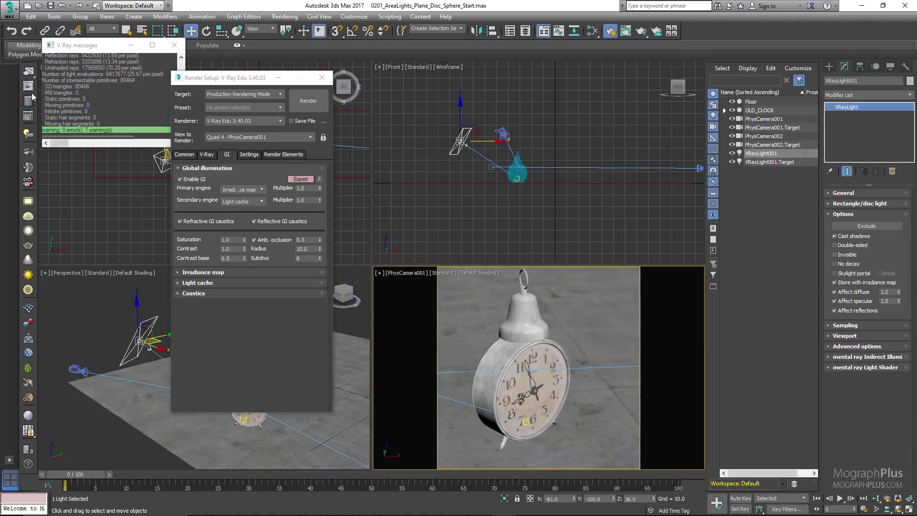
pyautogui.click(32, 88)
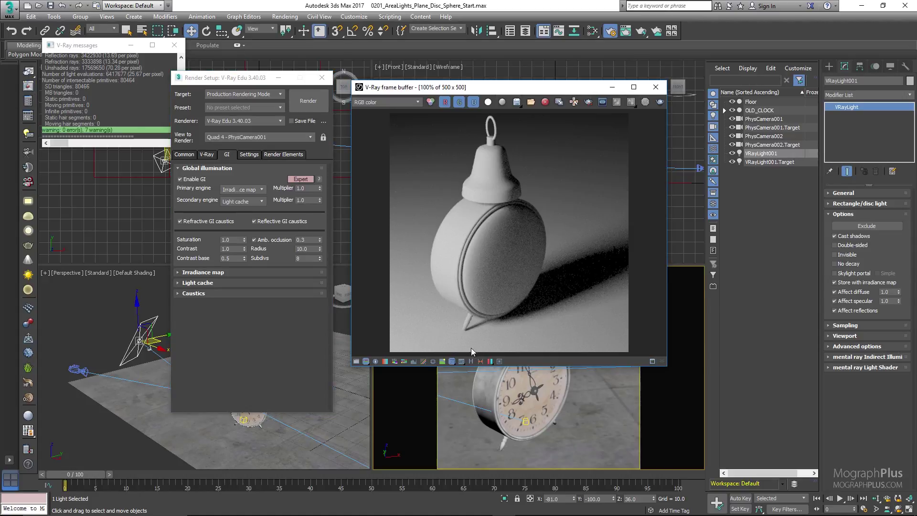
pyautogui.click(472, 361)
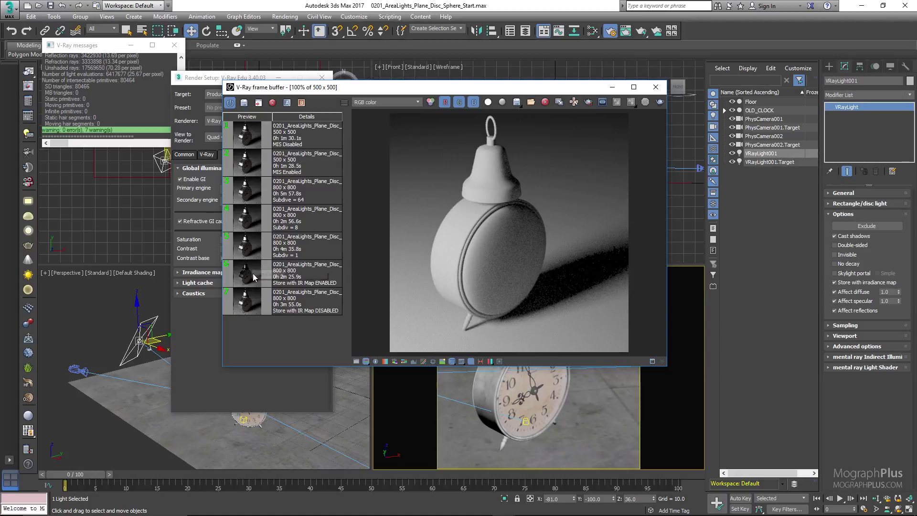
# Step: Compare the saved Store with IR Map DISABLED and ENABLED renders, examining the clock's metal body, foot and floor shadows
pyautogui.click(245, 309)
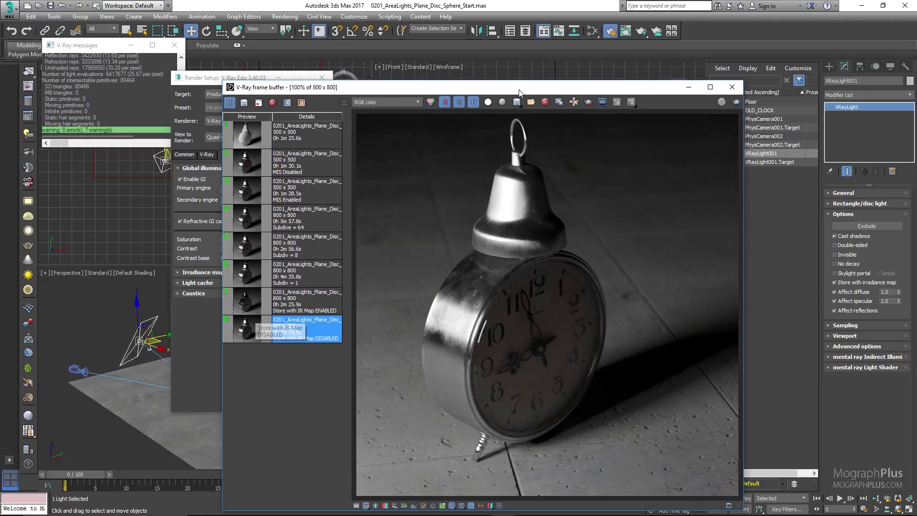
pyautogui.moveTo(515, 84); pyautogui.dragTo(485, 54)
pyautogui.click(263, 265)
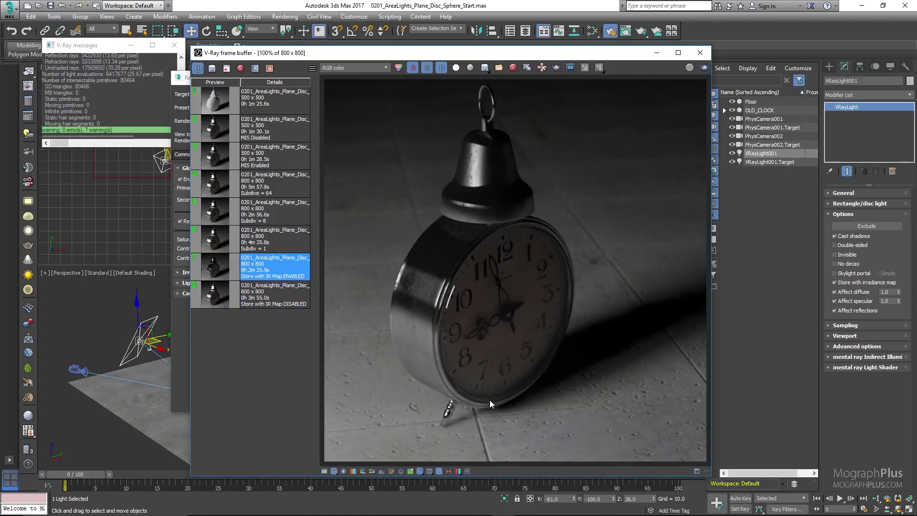
pyautogui.scroll(2, 490, 400)
pyautogui.scroll(-1, 409, 400)
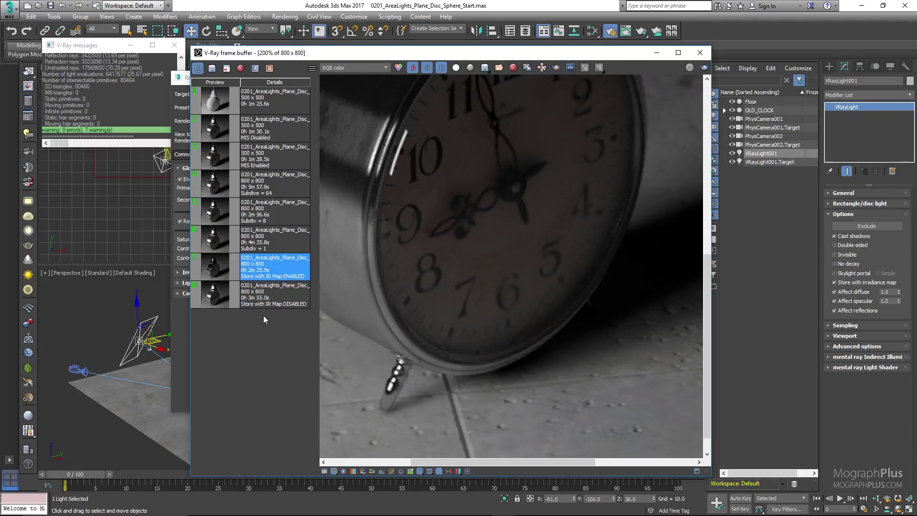
pyautogui.click(225, 299)
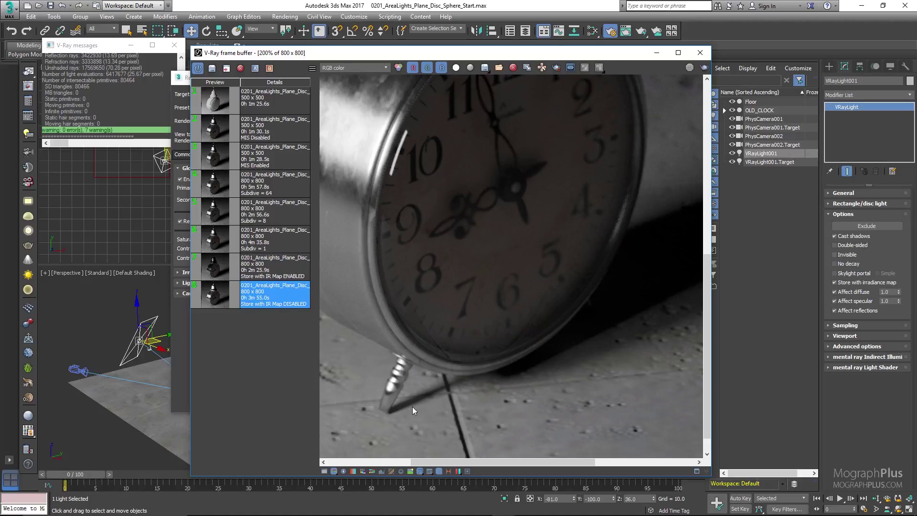
pyautogui.scroll(-1, 456, 375)
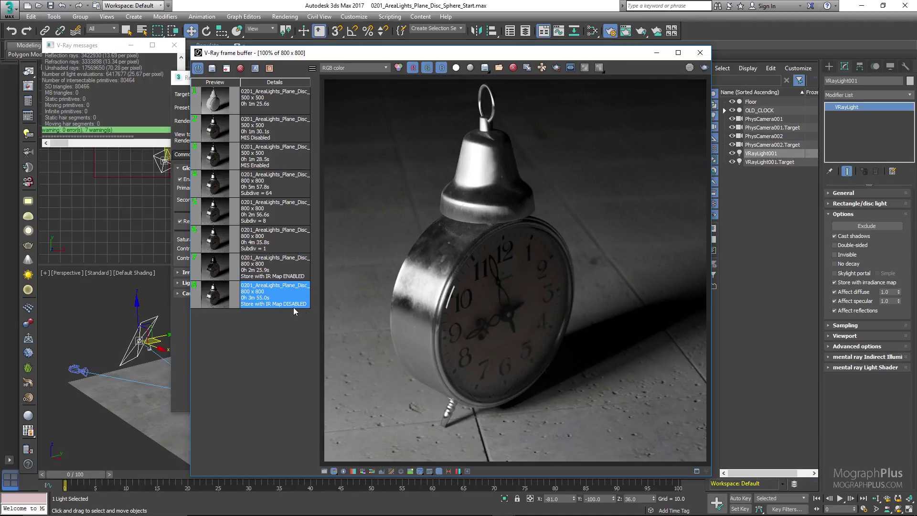
pyautogui.click(219, 268)
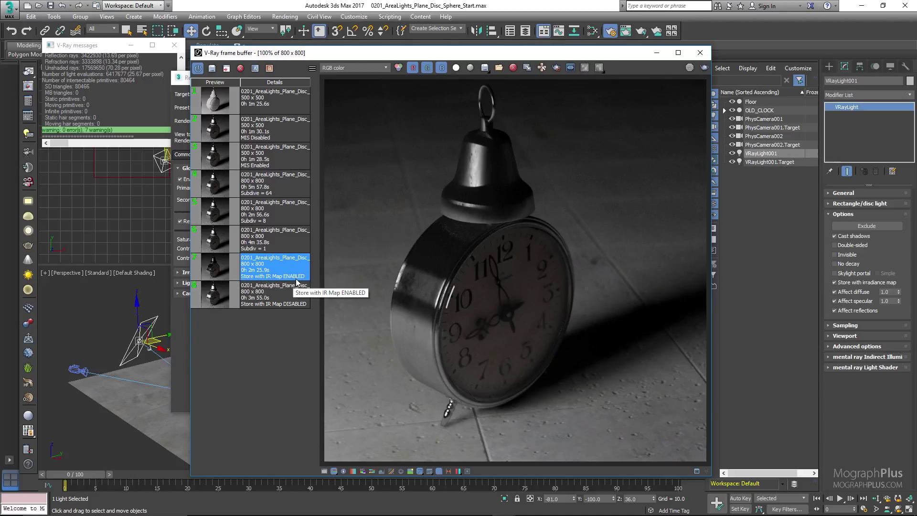
pyautogui.doubleClick(279, 297)
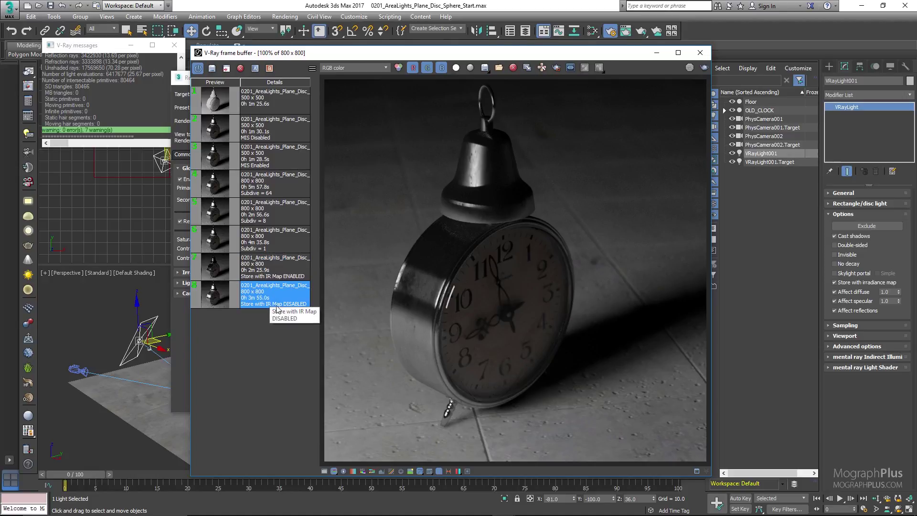
pyautogui.doubleClick(272, 273)
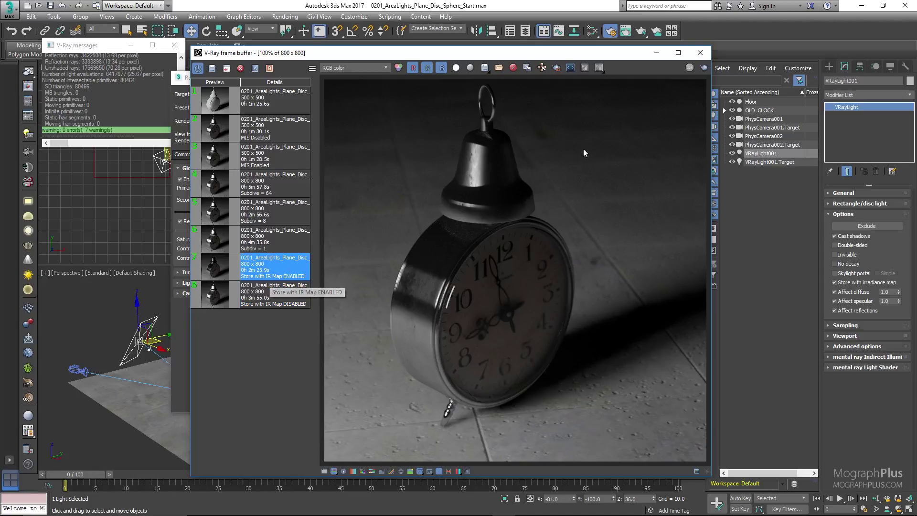
# Step: Disable Store with irradiance map for VRayLight001 and delete the unlabelled 500 x 500 render from the history
pyautogui.click(838, 282)
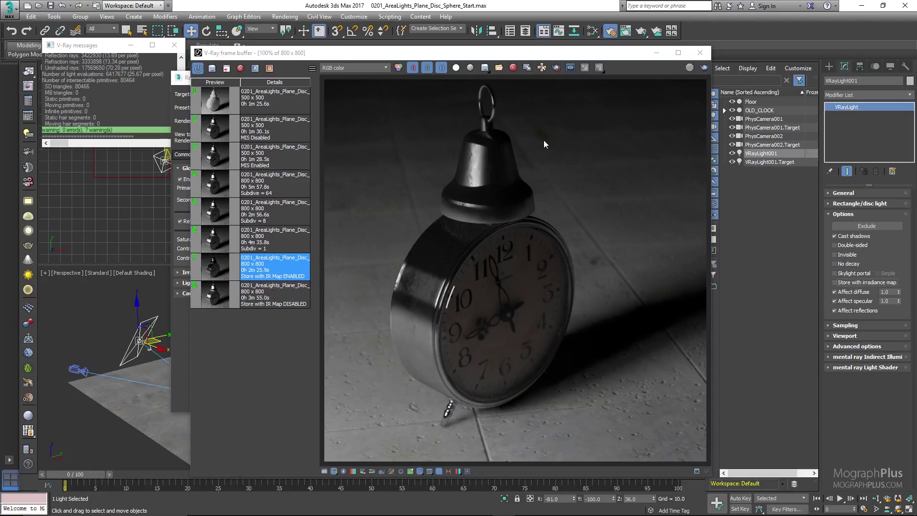
pyautogui.click(282, 97)
pyautogui.click(241, 67)
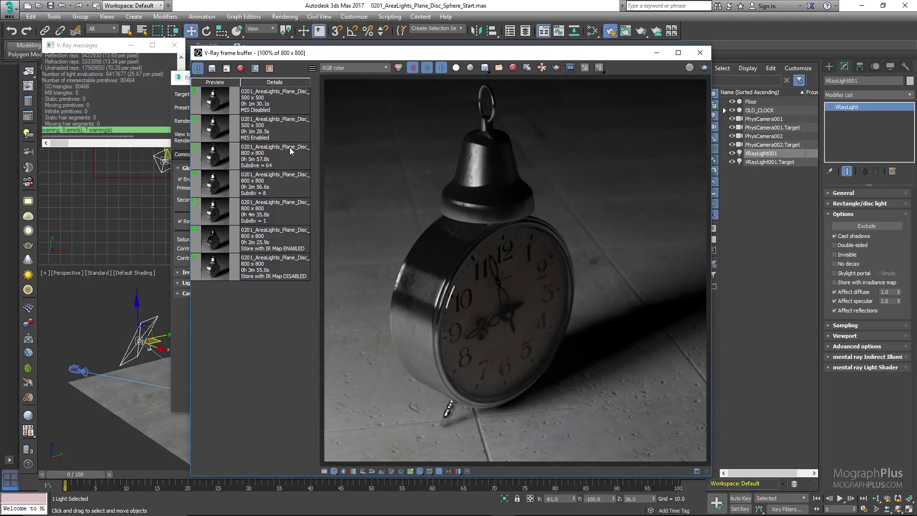
# Step: Examine the clock foot's contact shadow and floor detail close up in the IR Map ENABLED and DISABLED history renders
pyautogui.click(285, 266)
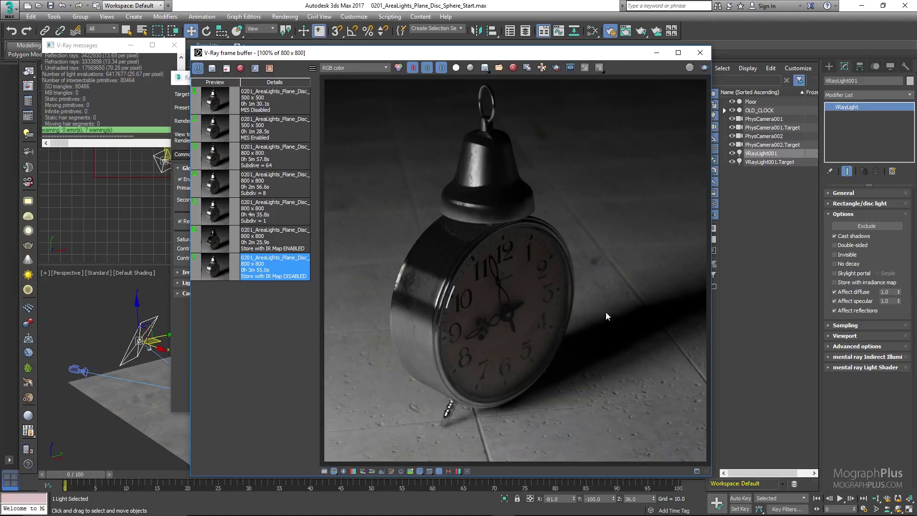
pyautogui.click(266, 237)
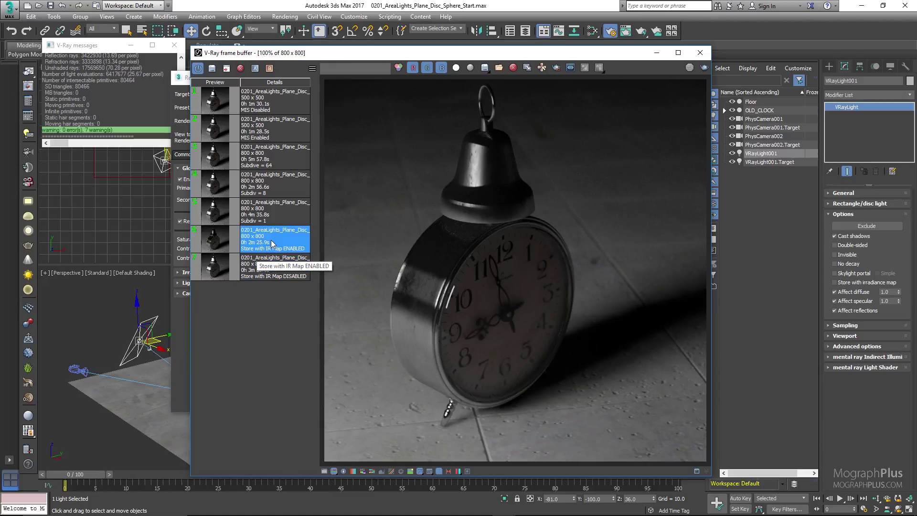
pyautogui.scroll(1, 450, 397)
pyautogui.moveTo(448, 379); pyautogui.dragTo(434, 313, button='middle')
pyautogui.scroll(-1, 425, 317)
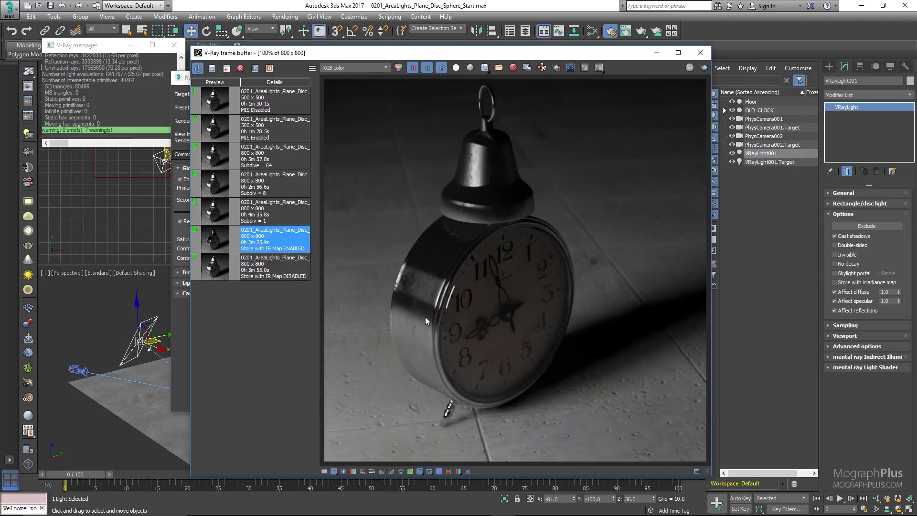
pyautogui.click(218, 275)
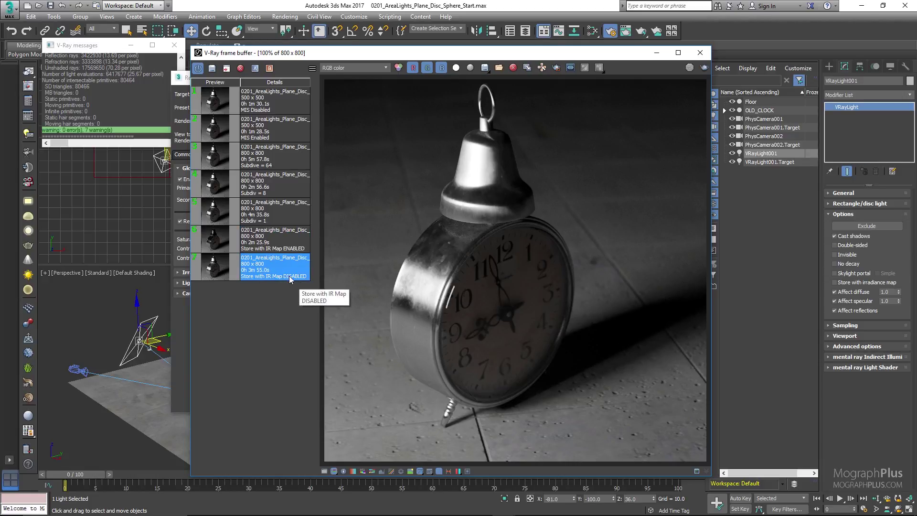
pyautogui.click(287, 248)
pyautogui.scroll(2, 442, 417)
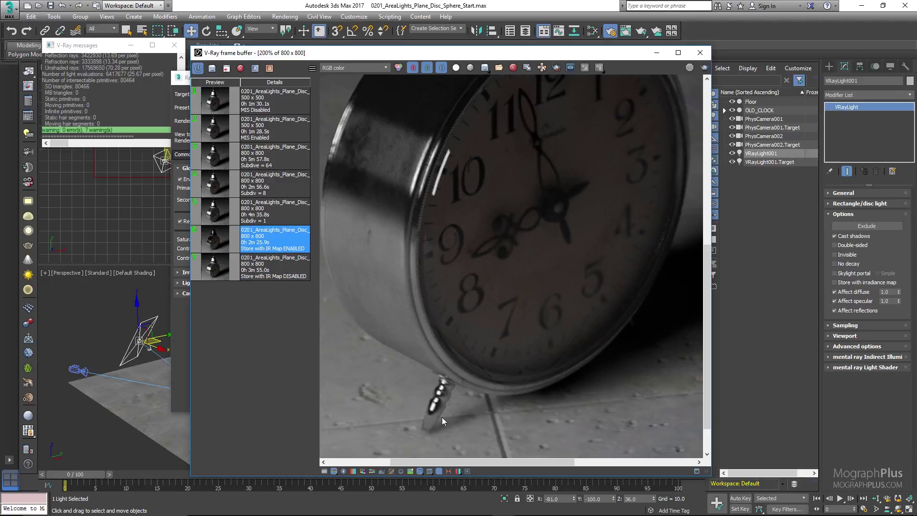
pyautogui.moveTo(443, 417); pyautogui.dragTo(424, 374, button='middle')
pyautogui.doubleClick(218, 271)
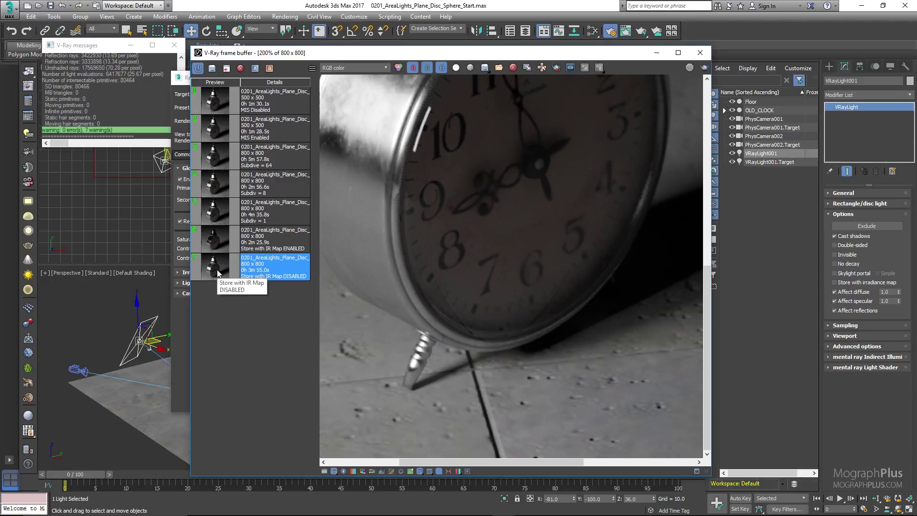
pyautogui.moveTo(550, 326); pyautogui.dragTo(536, 311, button='middle')
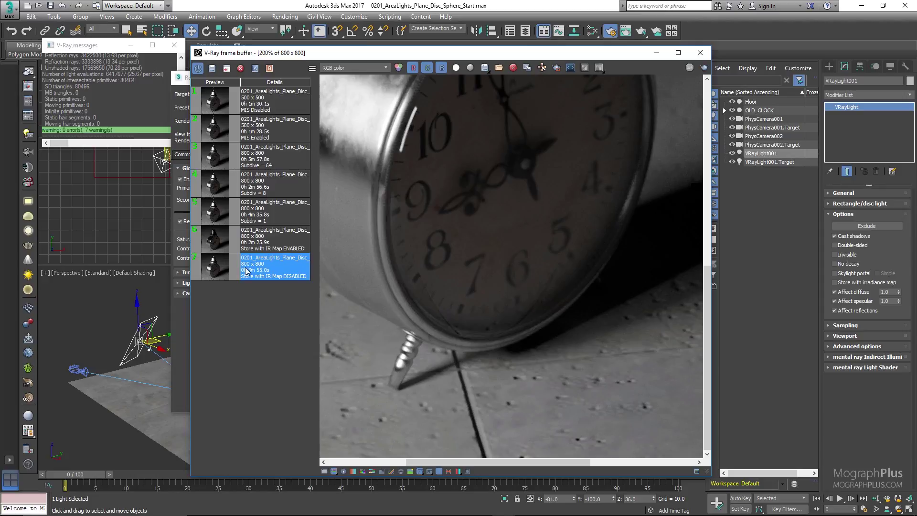
pyautogui.doubleClick(218, 241)
pyautogui.scroll(-1, 444, 319)
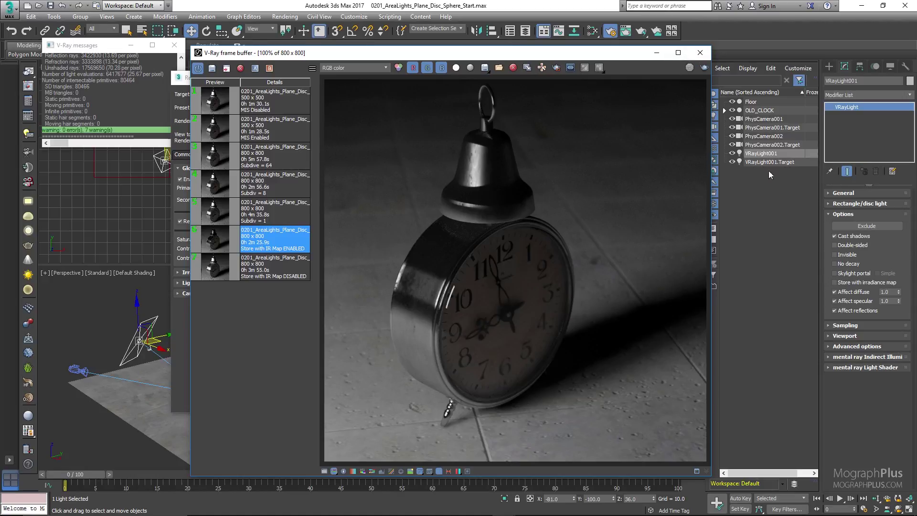
# Step: Close the V-Ray frame buffer and the V-Ray messages window, and move Render Setup clear of the top viewport
pyautogui.click(700, 53)
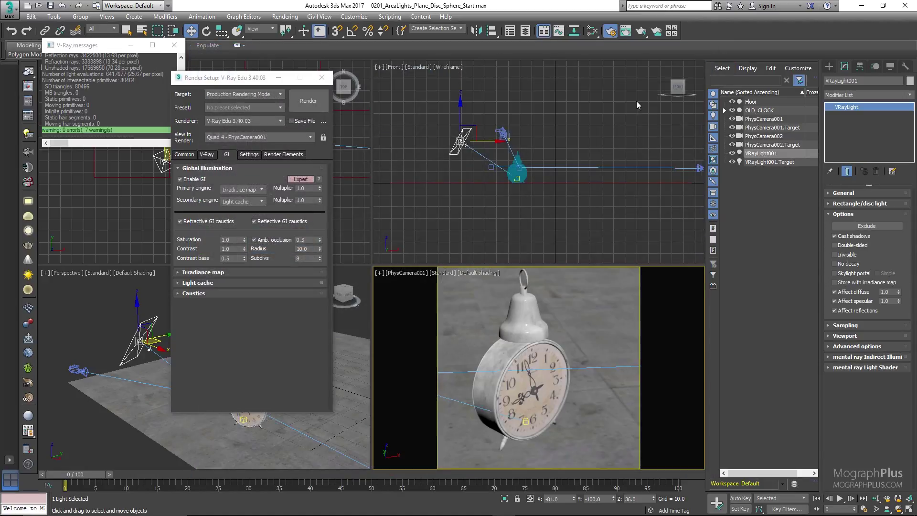
pyautogui.moveTo(224, 79); pyautogui.dragTo(316, 70)
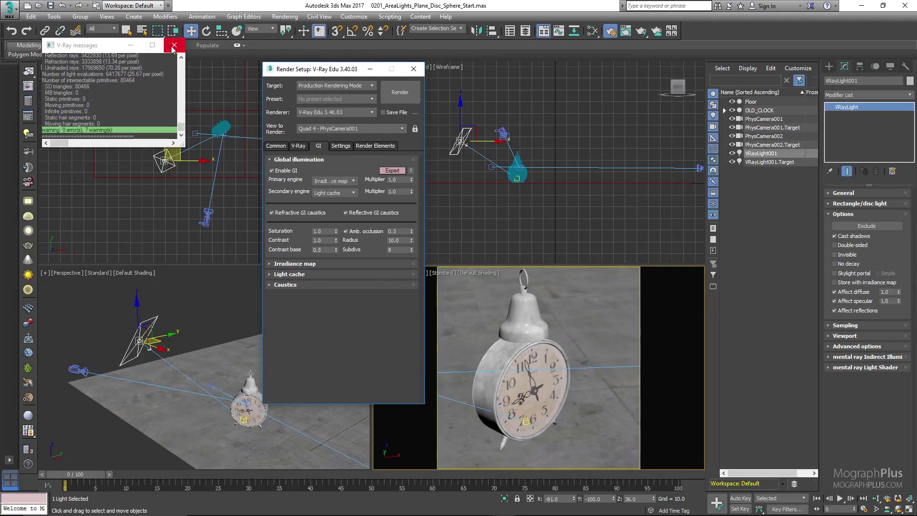
pyautogui.click(173, 50)
# Step: Switch the render target to ActiveShade Mode and disable Override mtl in the V-Ray RT settings
pyautogui.click(330, 87)
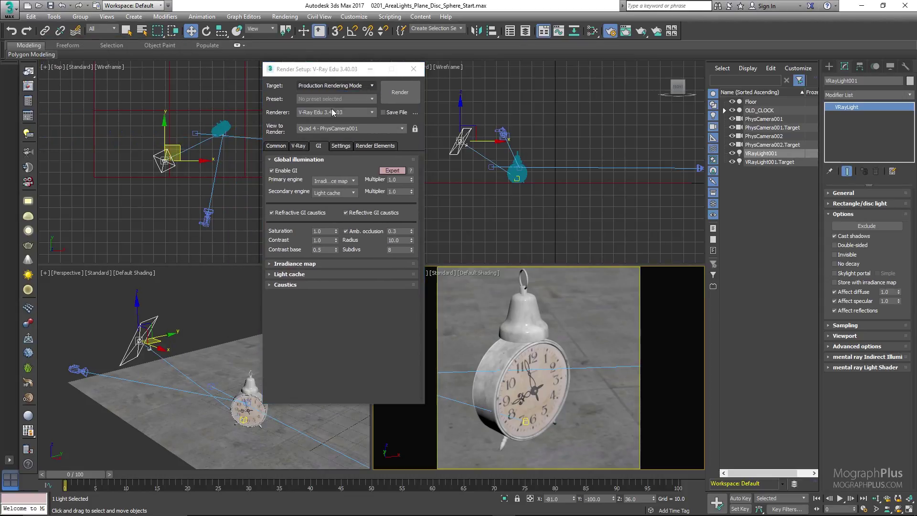
pyautogui.click(331, 85)
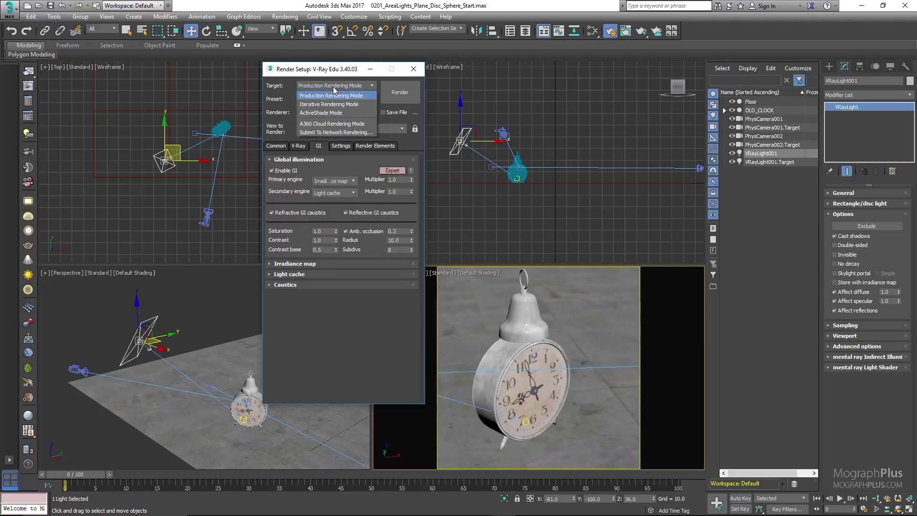
pyautogui.click(325, 113)
pyautogui.click(311, 146)
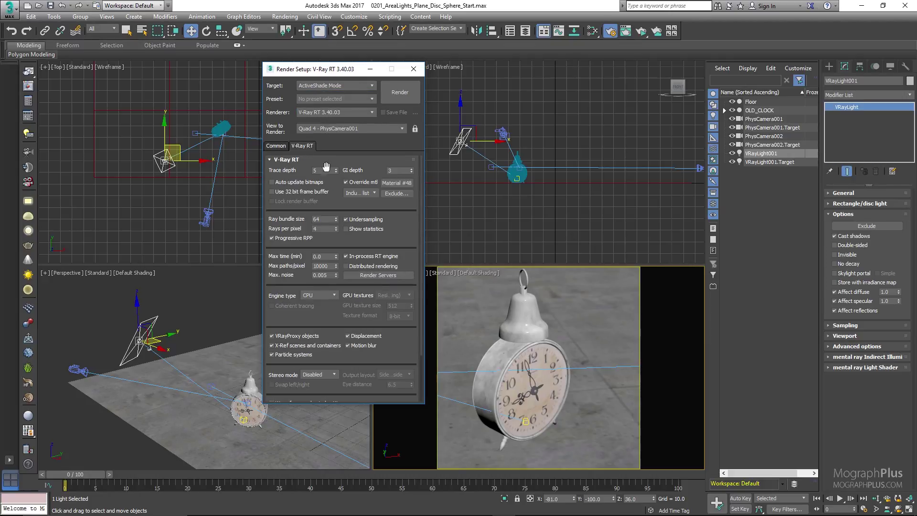
pyautogui.click(353, 184)
pyautogui.rightClick(618, 322)
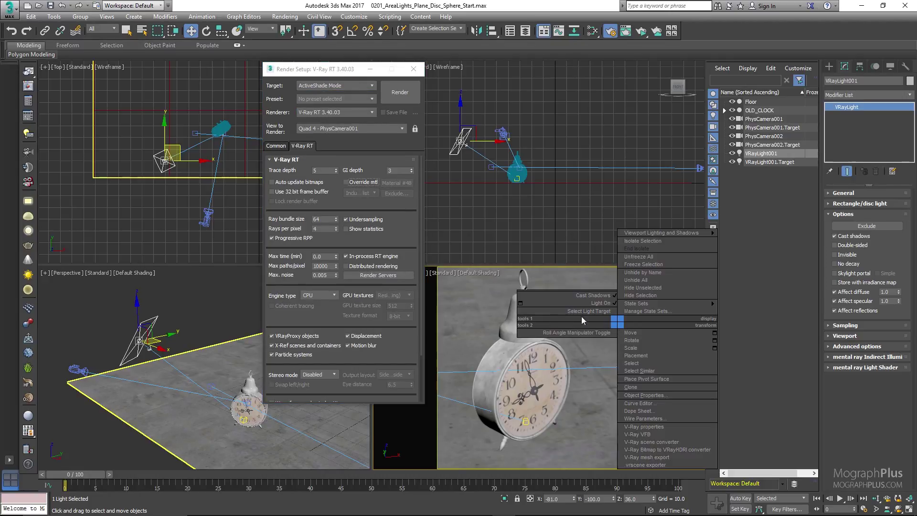
# Step: Start the interactive render of PhysCamera001 and move the frame buffer clear of the light's parameters
pyautogui.click(394, 93)
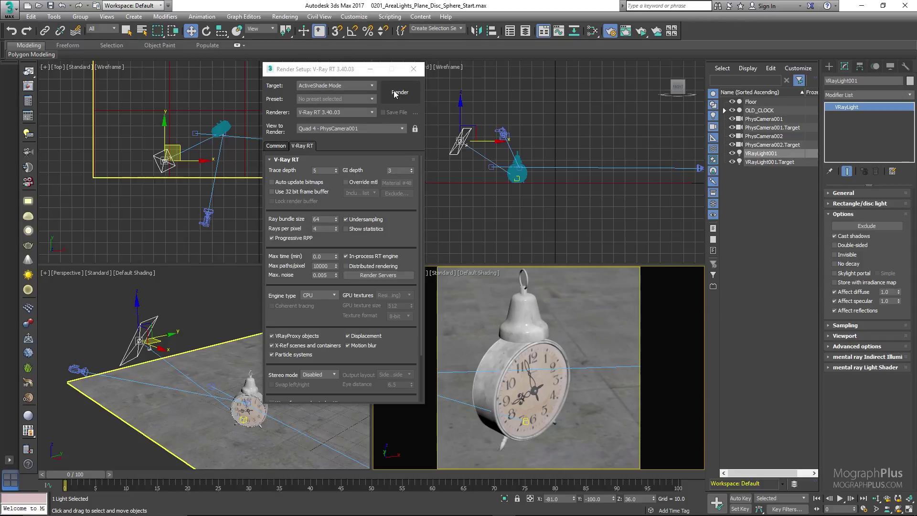
pyautogui.click(402, 95)
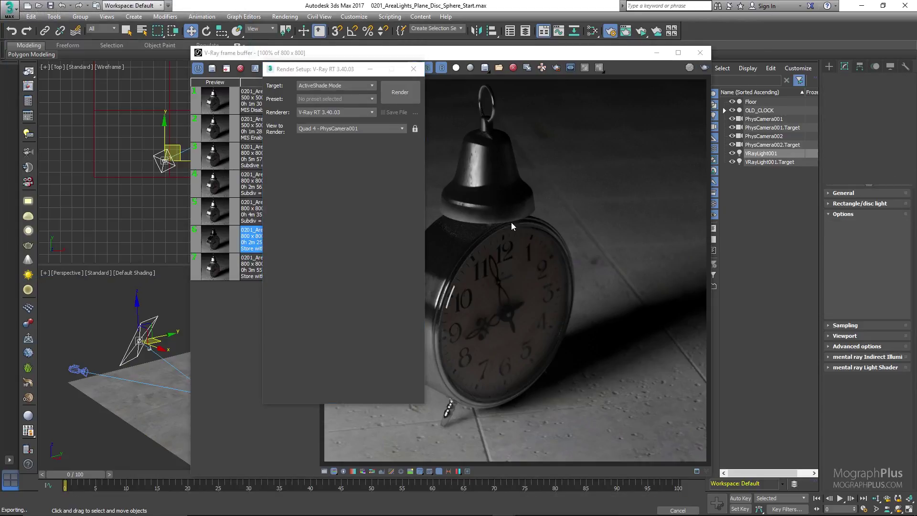
pyautogui.moveTo(589, 55); pyautogui.dragTo(393, 85)
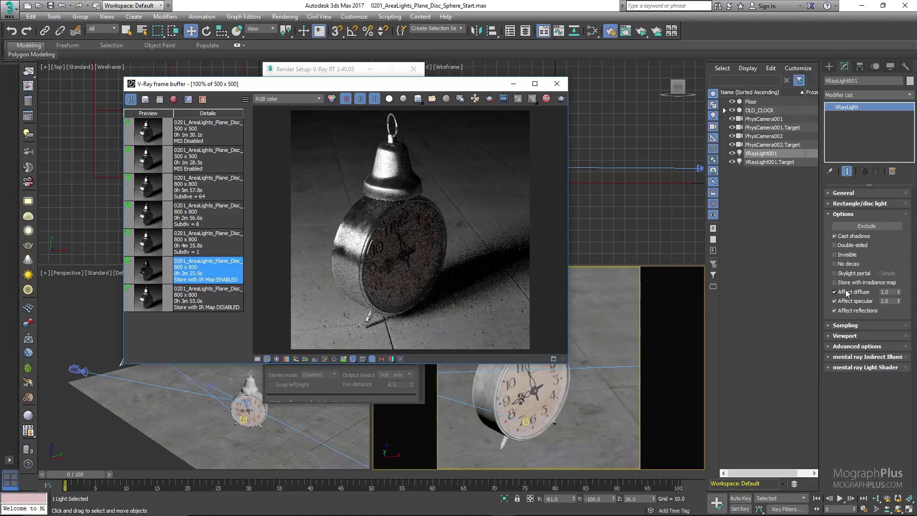
# Step: Toggle Affect diffuse off and on for VRayLight001, and try strengths of 0.2 and 0.5 before restoring 1.0
pyautogui.click(835, 292)
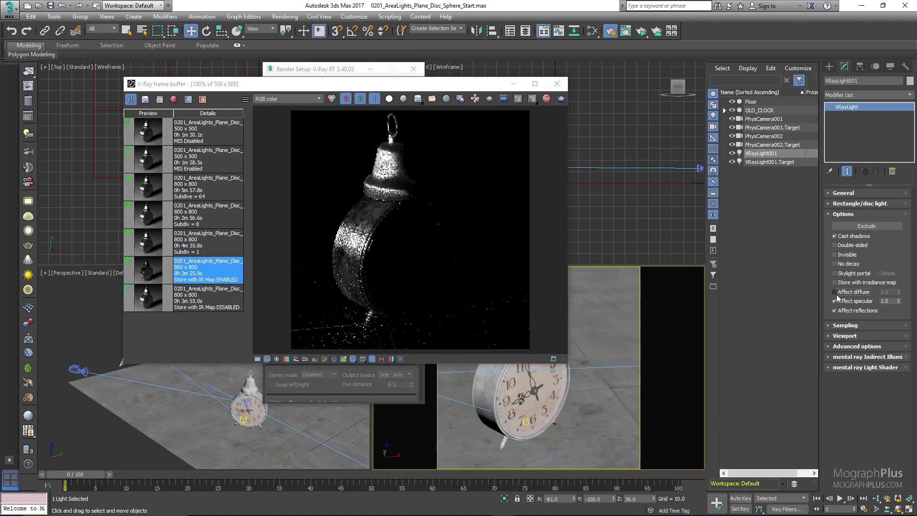
pyautogui.click(836, 293)
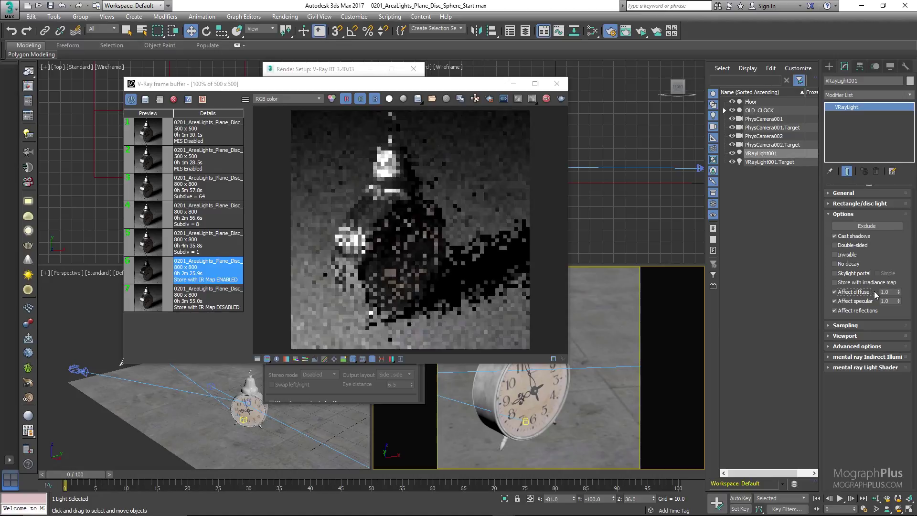
pyautogui.moveTo(890, 292); pyautogui.dragTo(868, 295)
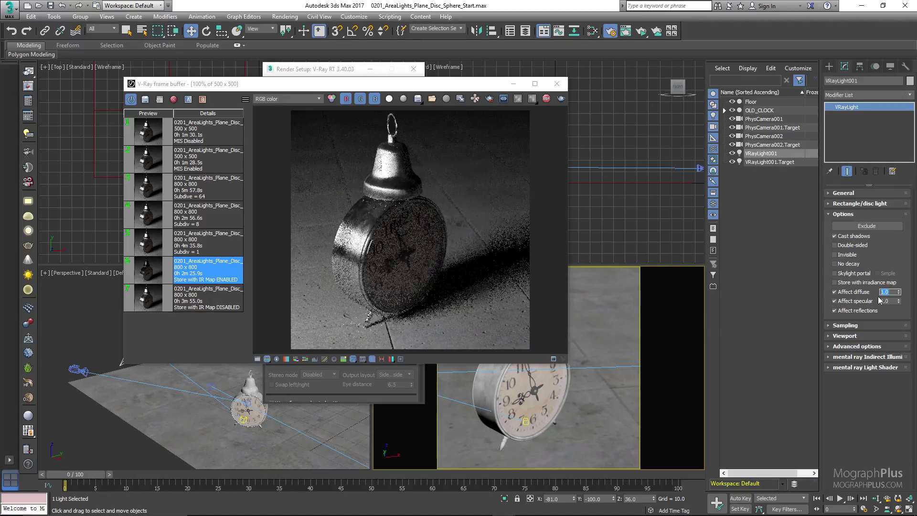
pyautogui.write('0.2')
pyautogui.press('Return')
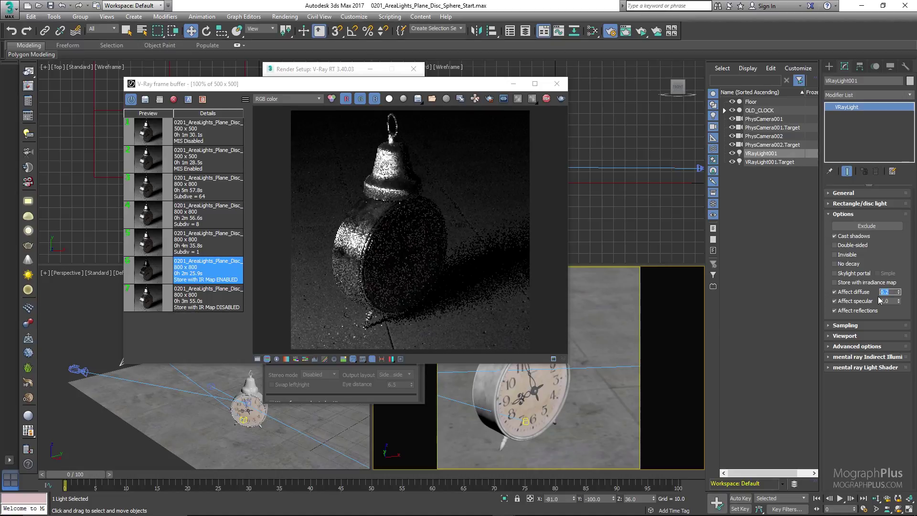
pyautogui.write('.5')
pyautogui.press('Return')
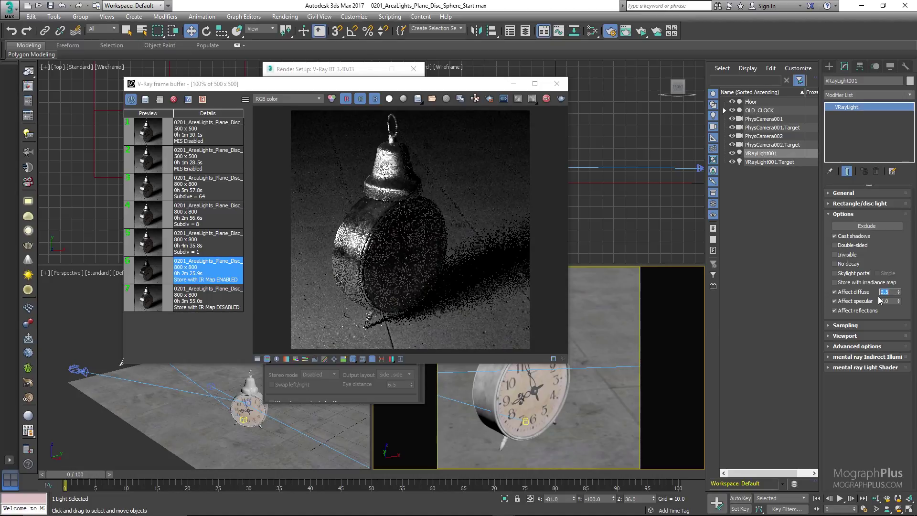
pyautogui.write('1')
pyautogui.press('Return')
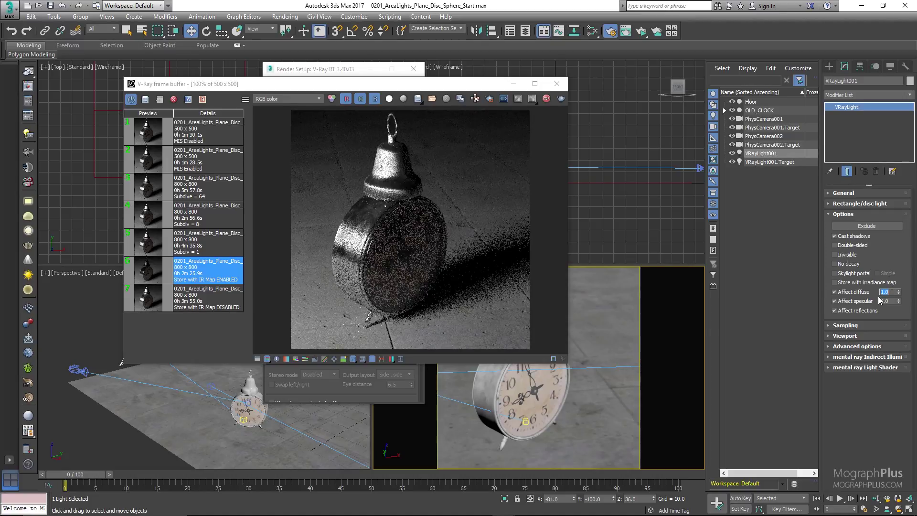
# Step: Try VRayLight001 with Affect specular and Affect reflections disabled, and enable both options again
pyautogui.click(834, 302)
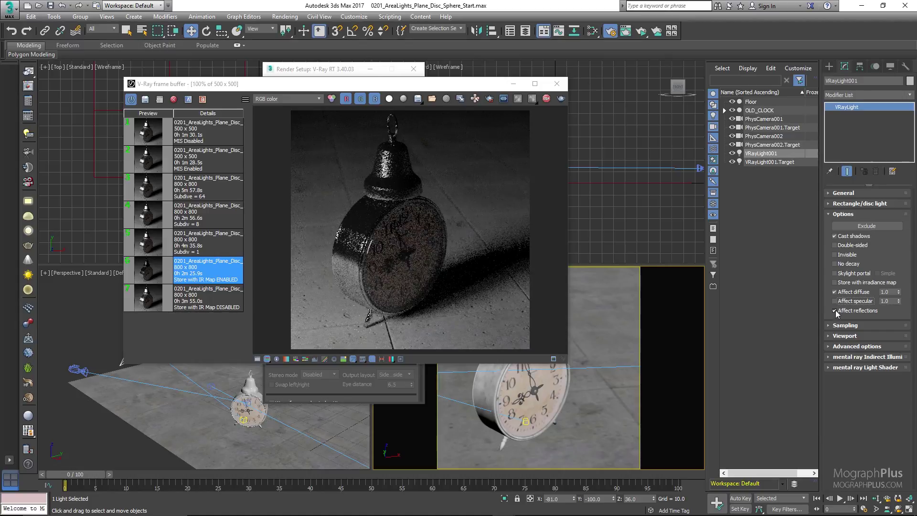
pyautogui.click(847, 312)
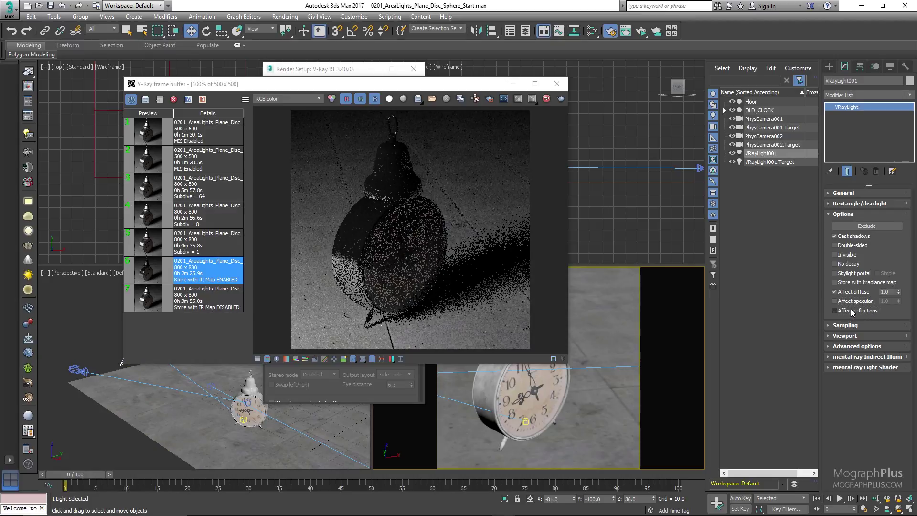
pyautogui.click(852, 302)
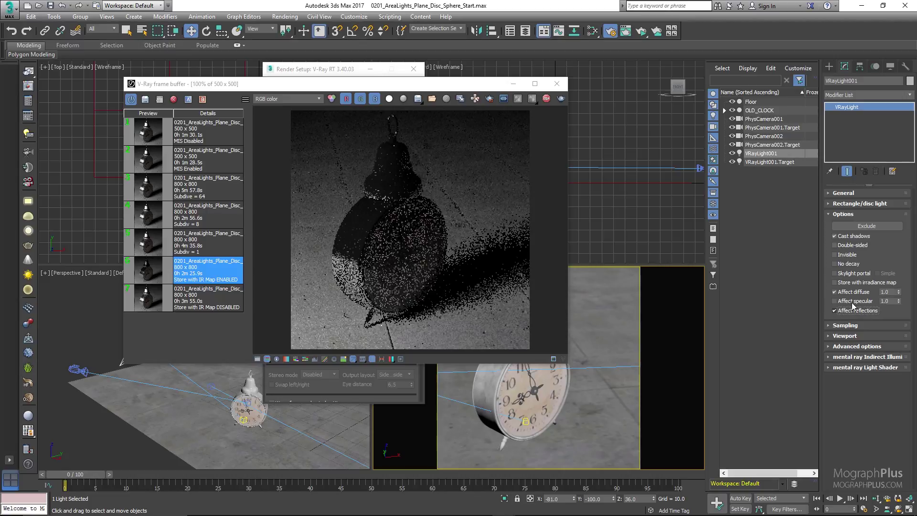
# Step: Show VRayLight001's Sampling settings in place of its Options and stop the interactive render
pyautogui.click(844, 214)
pyautogui.click(846, 226)
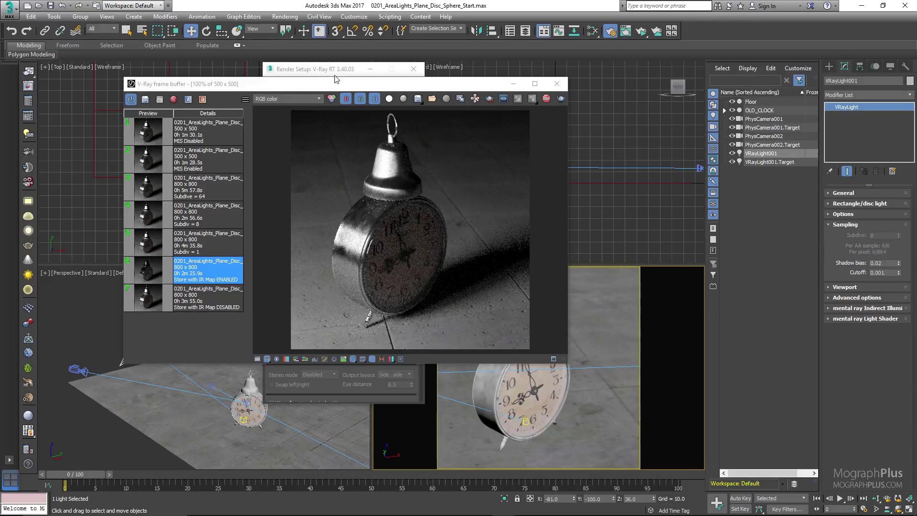
pyautogui.click(546, 99)
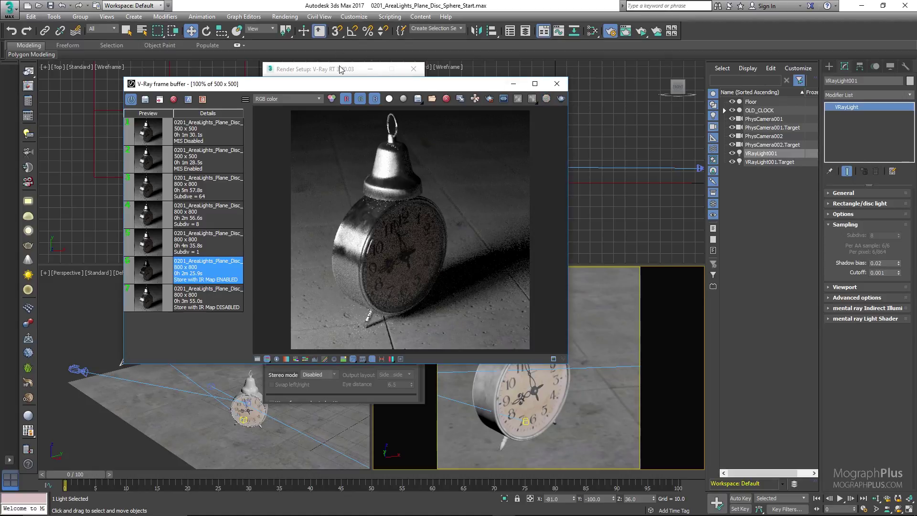
# Step: Switch the render target back to Production Rendering Mode and enable Use local subdivs in the Global DMC settings
pyautogui.click(339, 70)
pyautogui.click(336, 86)
pyautogui.click(336, 93)
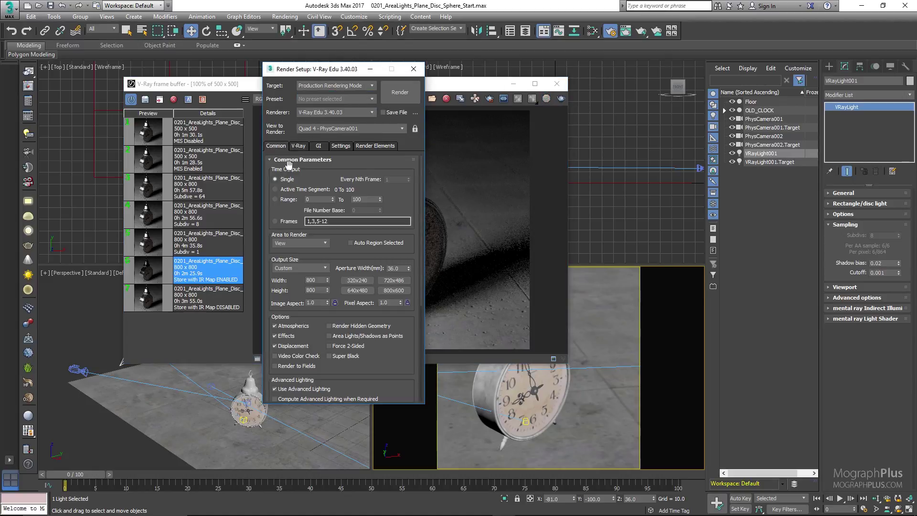
pyautogui.click(299, 146)
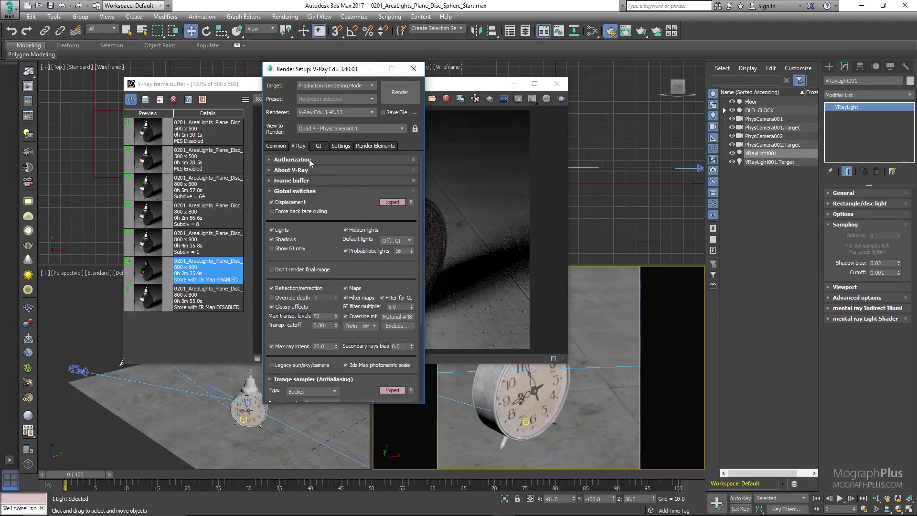
pyautogui.click(334, 192)
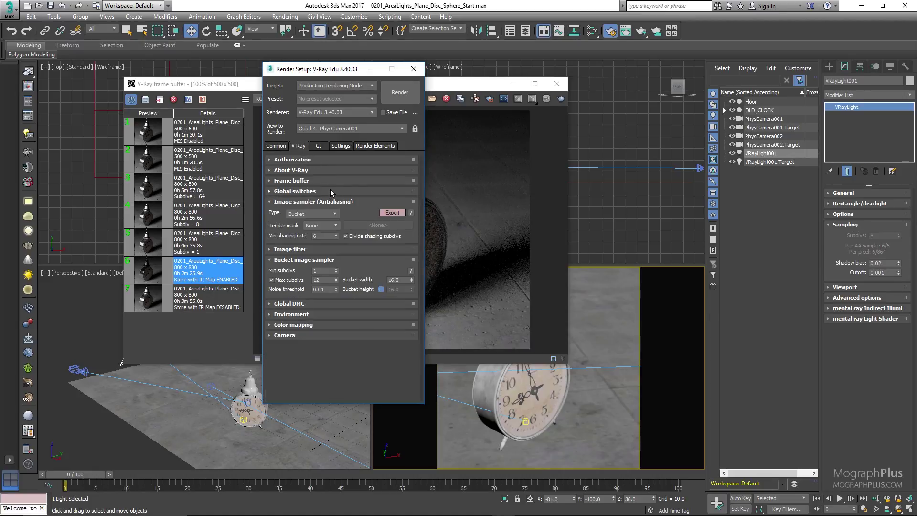
pyautogui.click(289, 304)
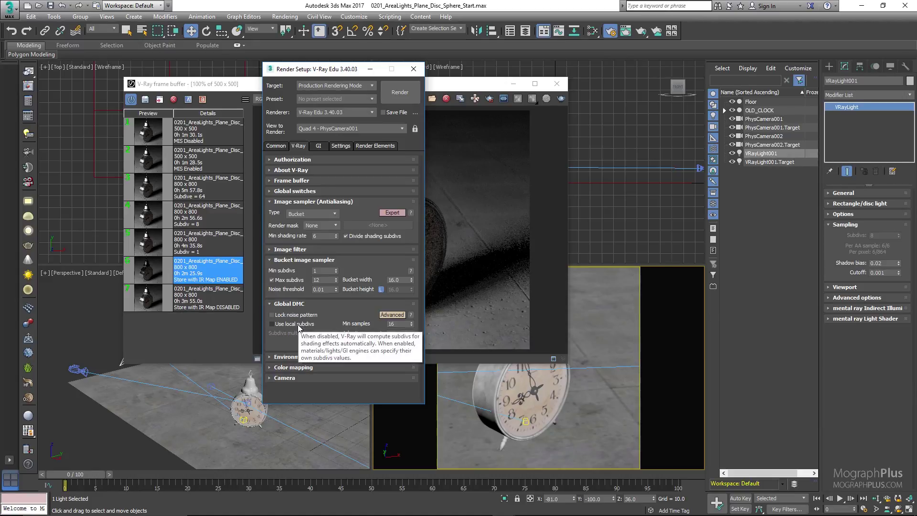
pyautogui.click(298, 325)
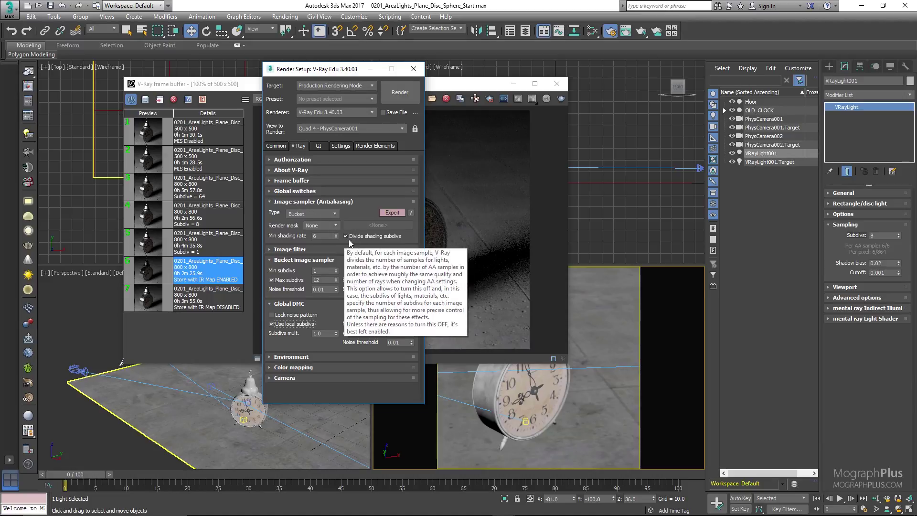
# Step: Switch all V-Ray settings to Expert, disable Divide shading subdivs and set the Min shading rate to 1
pyautogui.rightClick(397, 213)
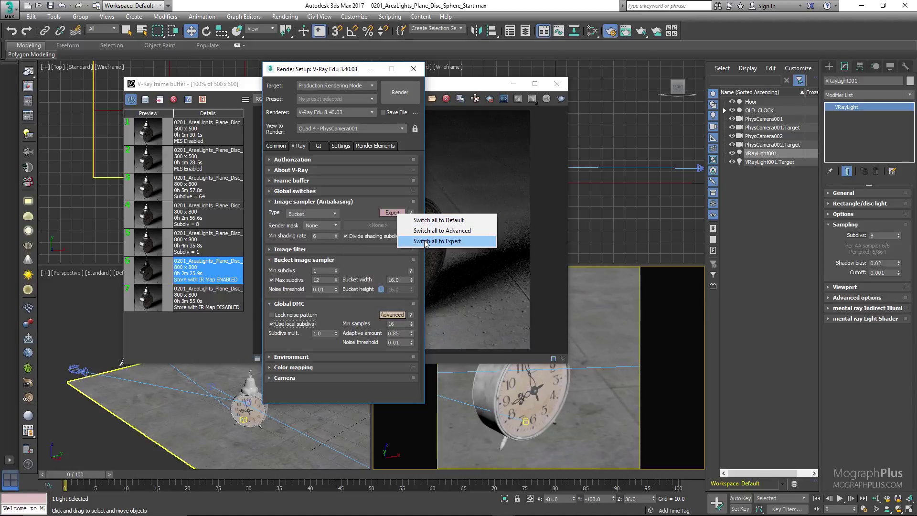
pyautogui.click(423, 240)
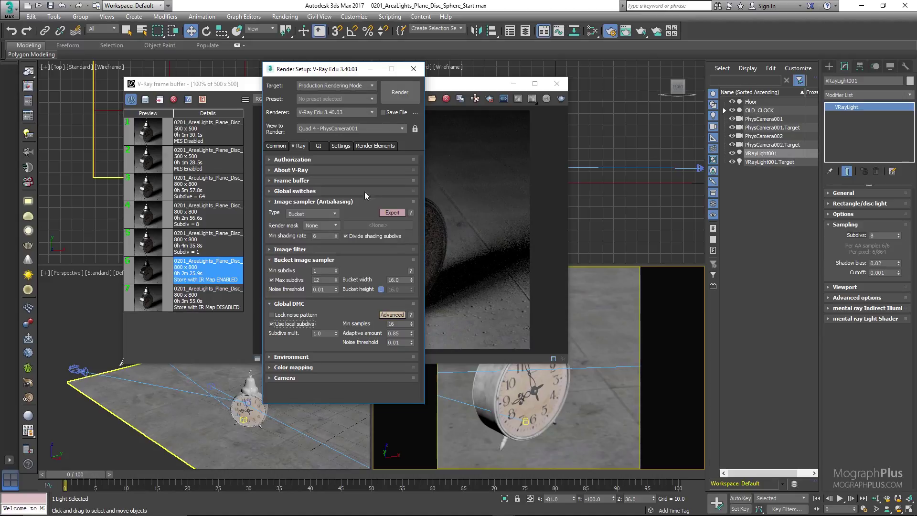
pyautogui.moveTo(333, 80); pyautogui.dragTo(340, 73)
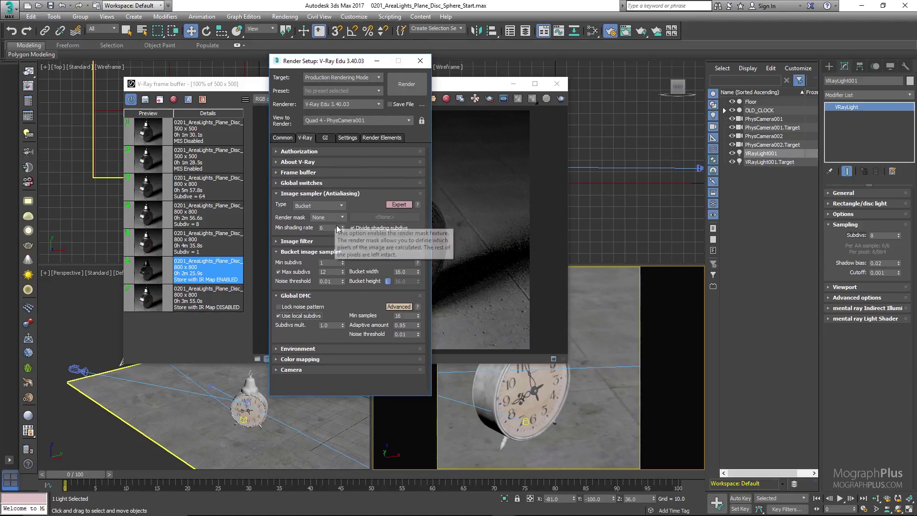
pyautogui.click(353, 228)
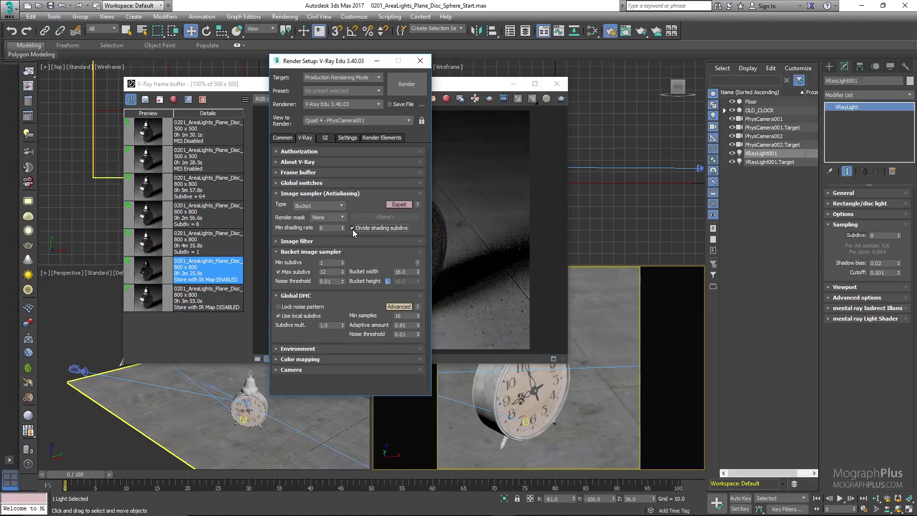
pyautogui.moveTo(329, 229); pyautogui.dragTo(312, 236)
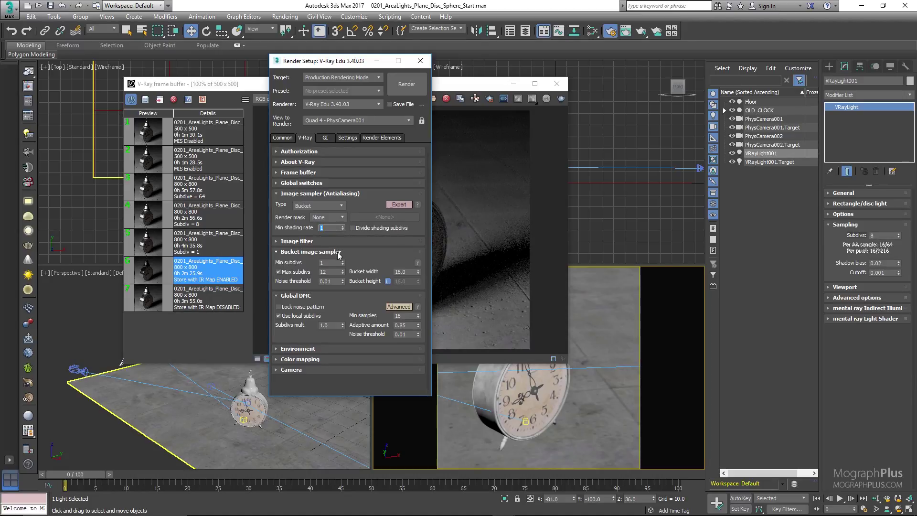
# Step: Set the noise thresholds of the bucket image sampler and Global DMC to 0.03
pyautogui.click(334, 281)
pyautogui.click(405, 334)
pyautogui.write('3')
pyautogui.press('Return')
# Step: Reselect VRayLight001 in the scene list and close Render Setup
pyautogui.click(761, 160)
pyautogui.click(767, 154)
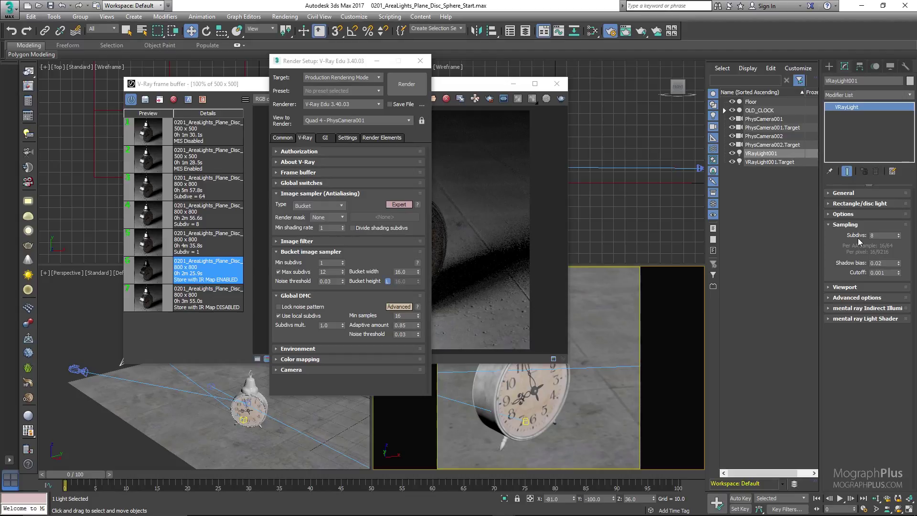
pyautogui.click(422, 60)
# Step: Reposition the frame buffer and compare the Subdiv = 1 and Subdiv = 8 renders from the history
pyautogui.moveTo(410, 84); pyautogui.dragTo(527, 93)
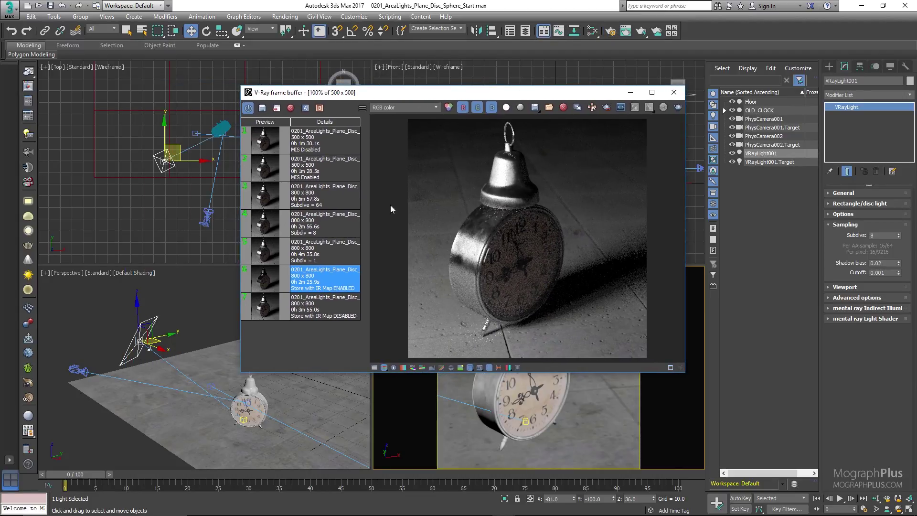
pyautogui.click(263, 256)
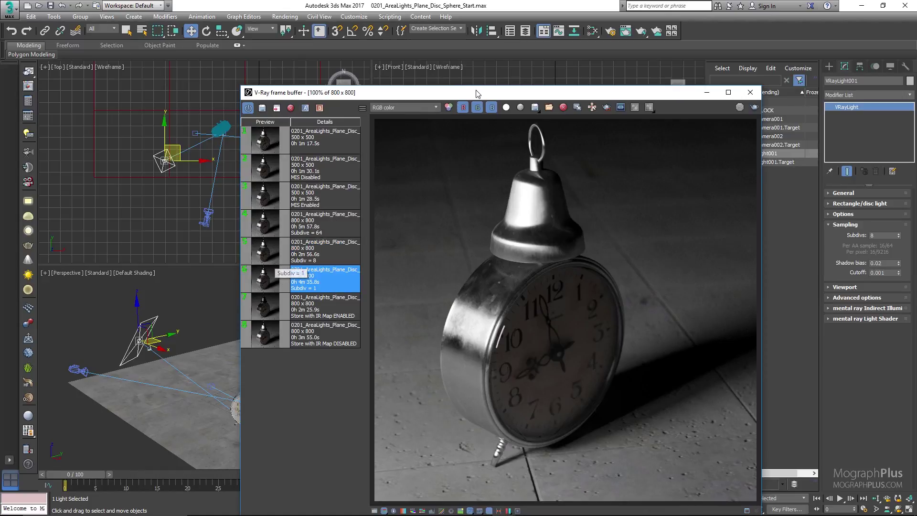
pyautogui.moveTo(475, 90); pyautogui.dragTo(378, 25)
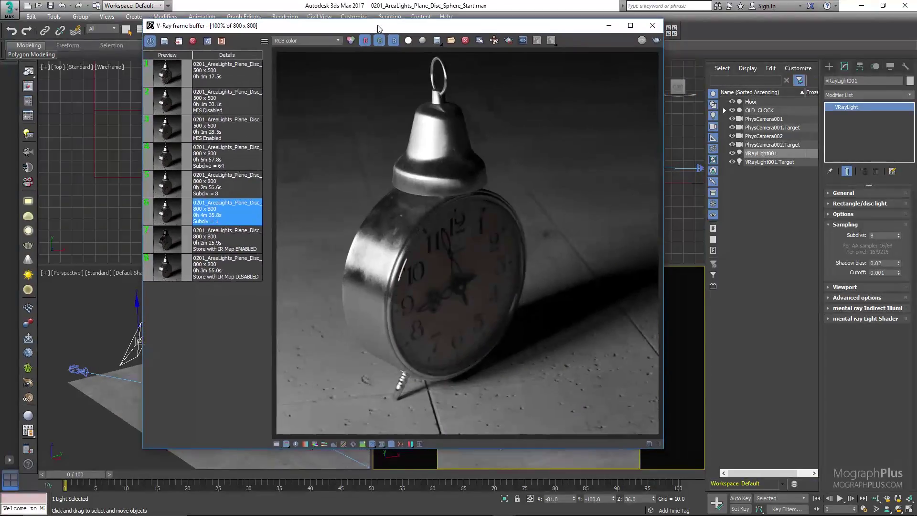
pyautogui.click(180, 181)
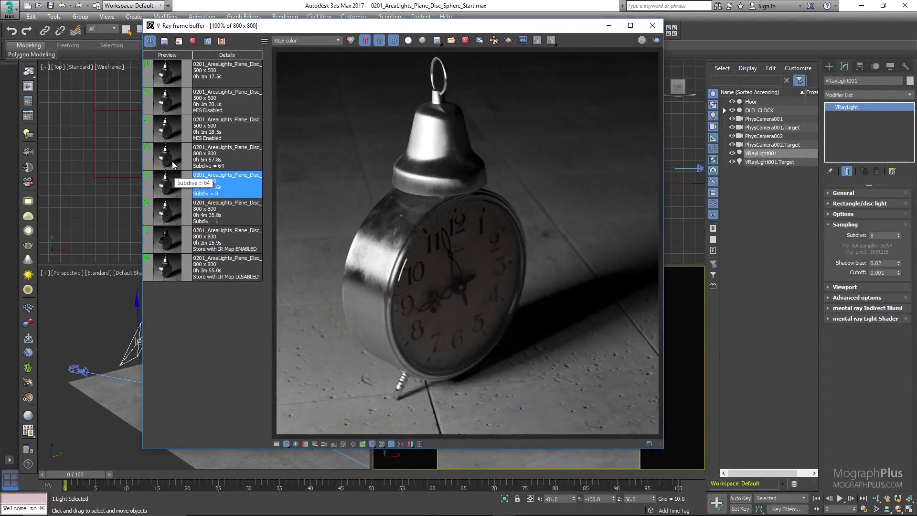
pyautogui.click(170, 215)
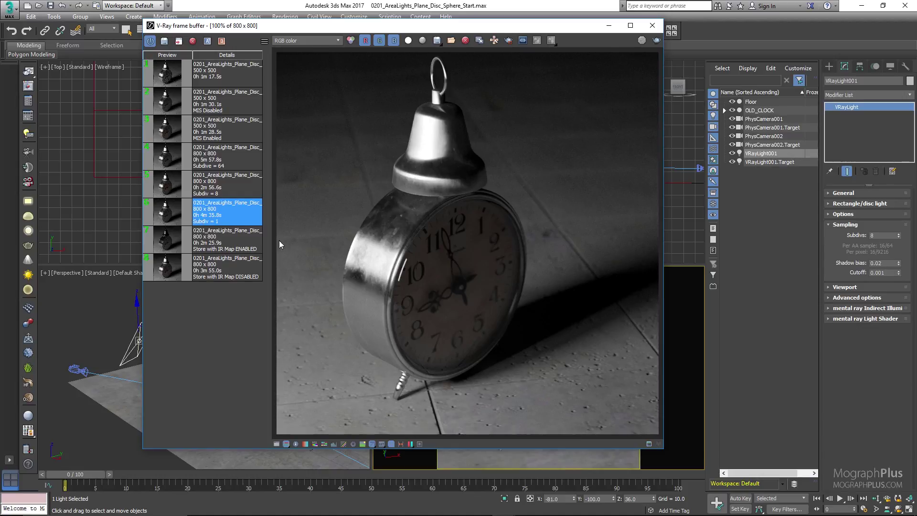
pyautogui.click(171, 195)
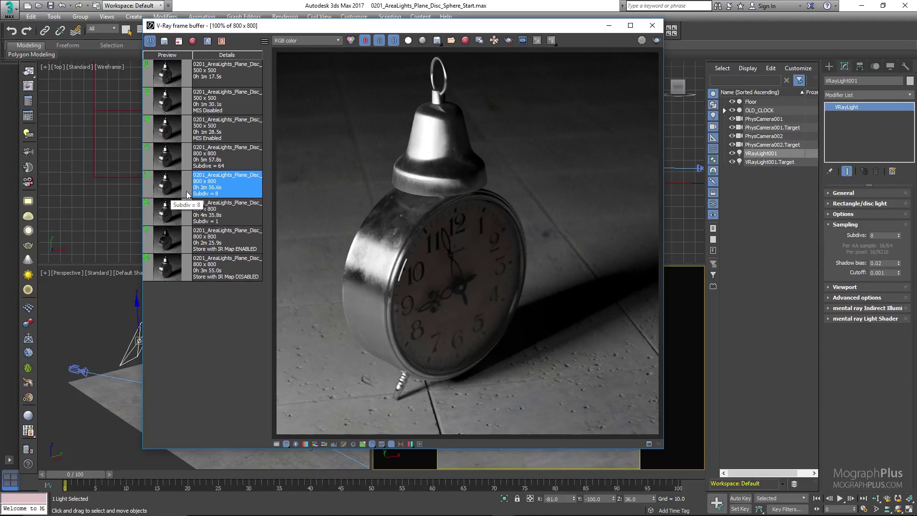
# Step: Compare the Subdiv = 1 and Subdive = 64 renders from the history up close at the clock's shadow edge
pyautogui.click(165, 160)
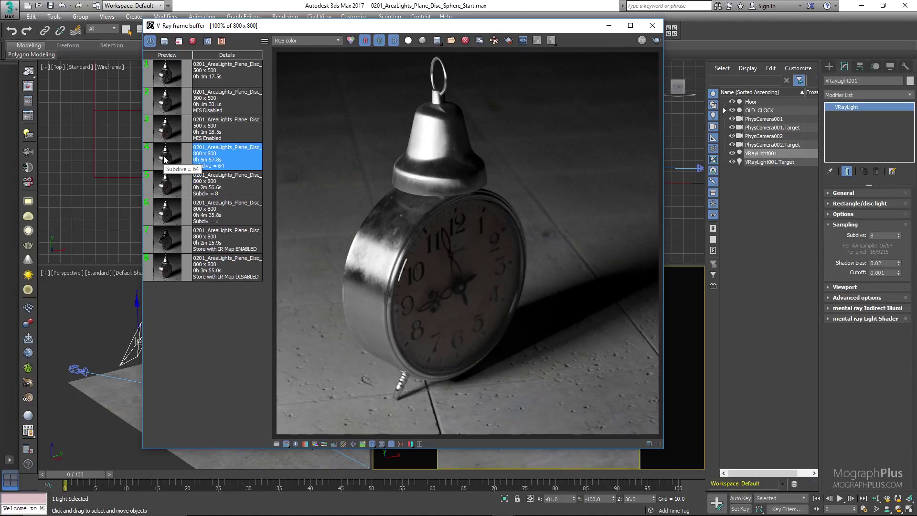
pyautogui.scroll(2, 494, 360)
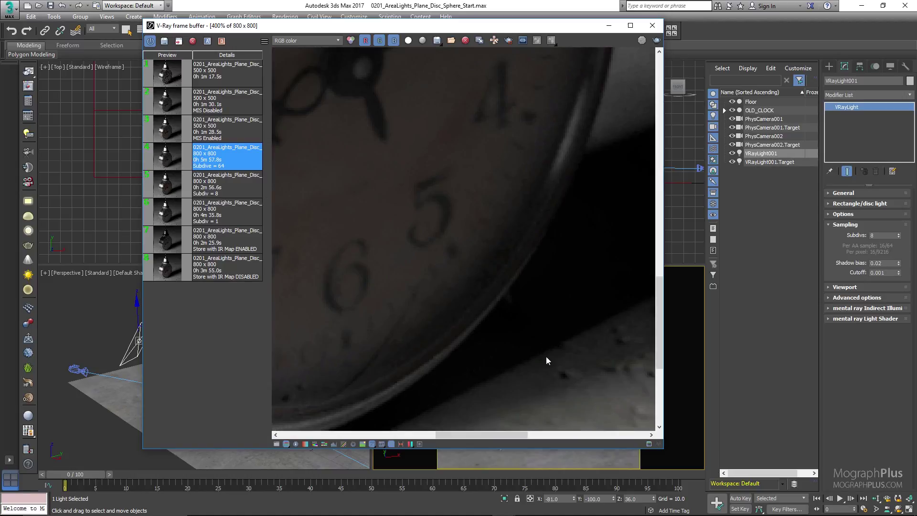
pyautogui.moveTo(546, 356); pyautogui.dragTo(362, 229, button='middle')
pyautogui.moveTo(491, 197); pyautogui.dragTo(368, 306, button='middle')
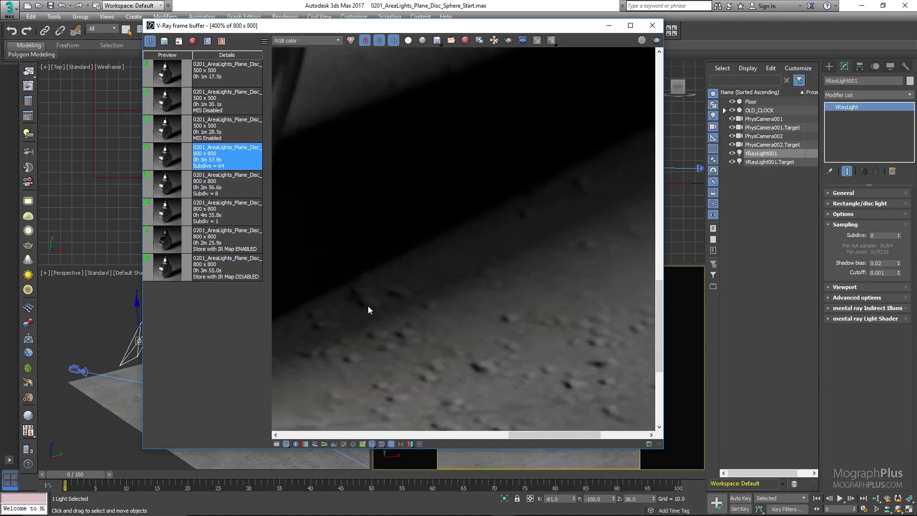
pyautogui.click(176, 217)
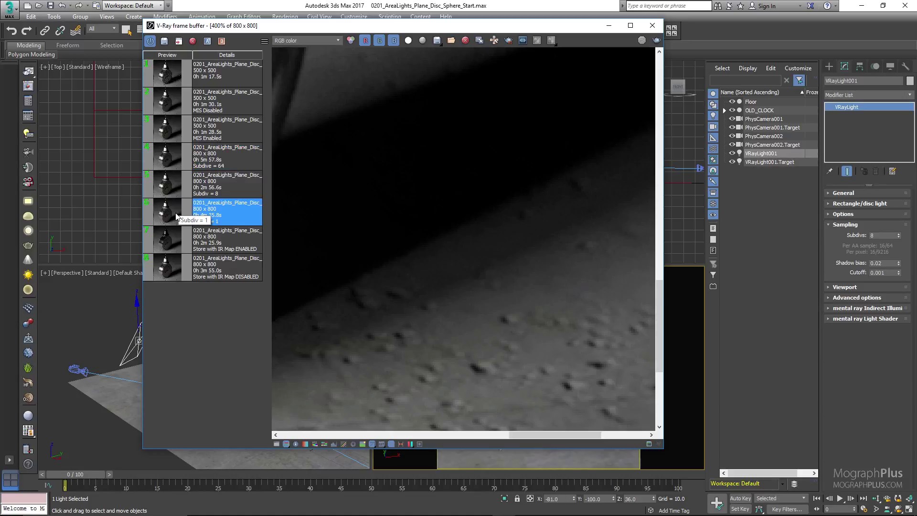
pyautogui.click(172, 161)
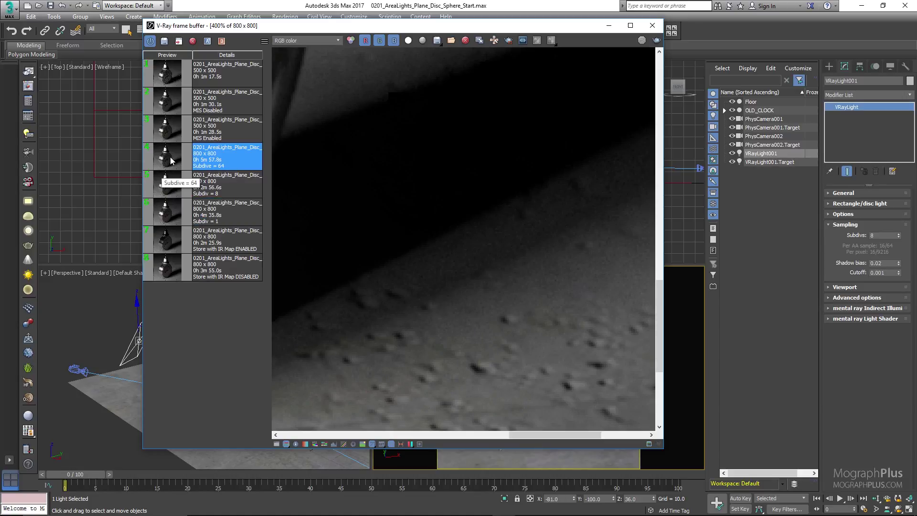
pyautogui.click(168, 217)
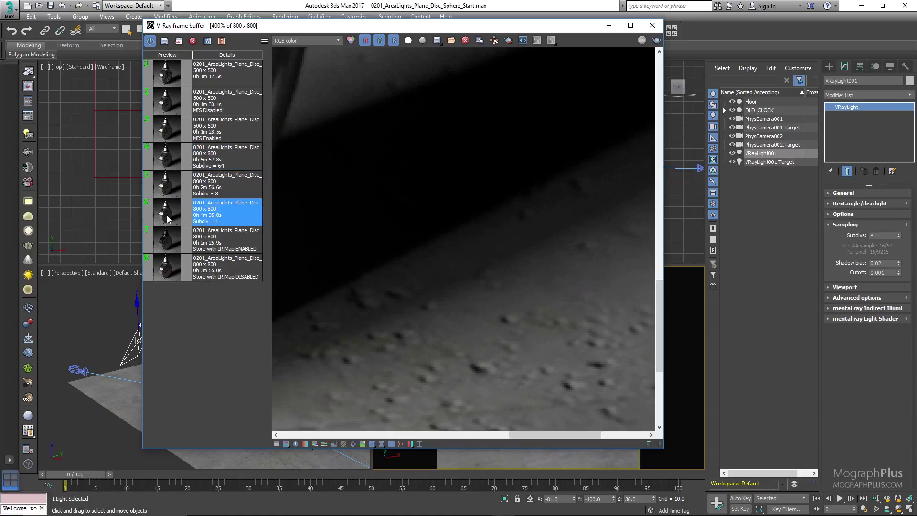
pyautogui.click(168, 161)
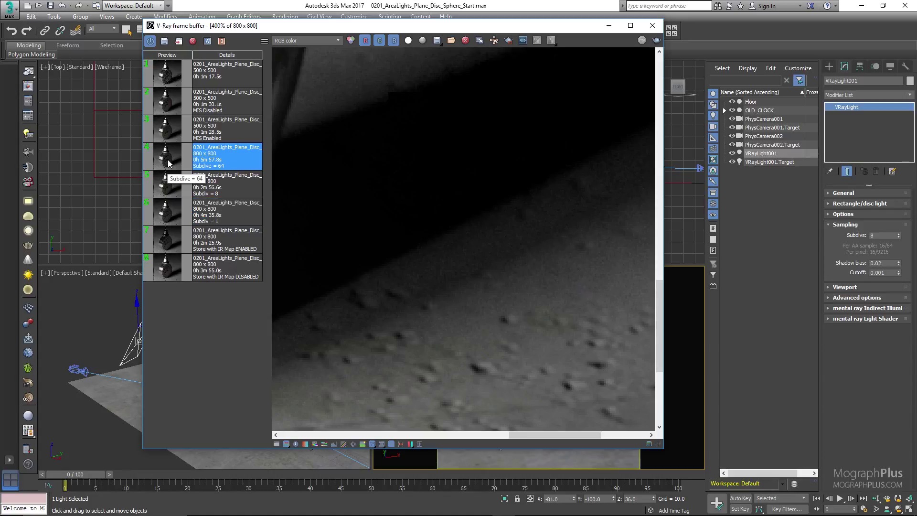
pyautogui.scroll(-1, 454, 266)
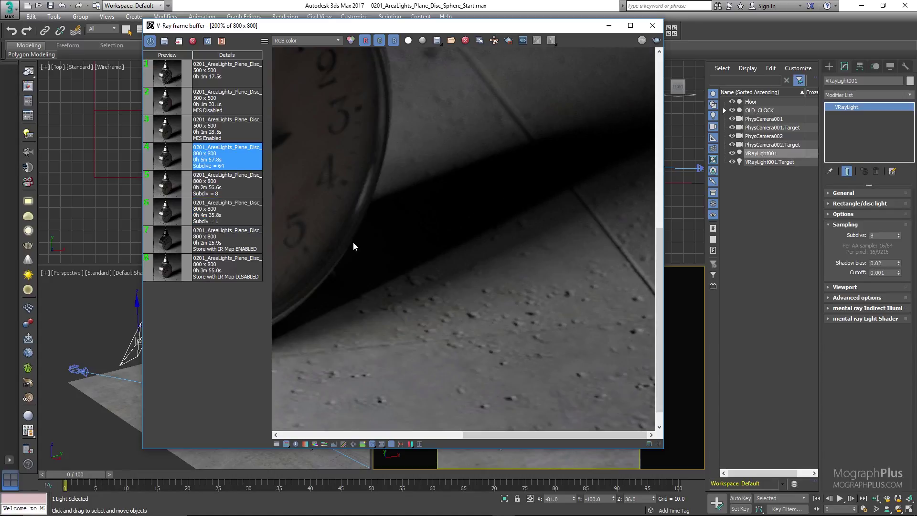
# Step: Assign the Subdiv = 1 render as image A and the Subdive = 64 render as image B for a split comparison
pyautogui.click(174, 209)
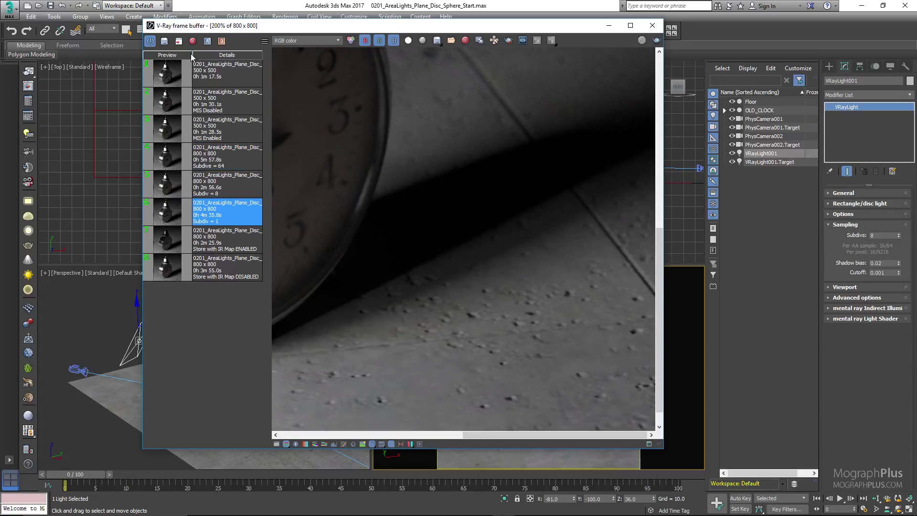
pyautogui.click(207, 43)
pyautogui.click(211, 160)
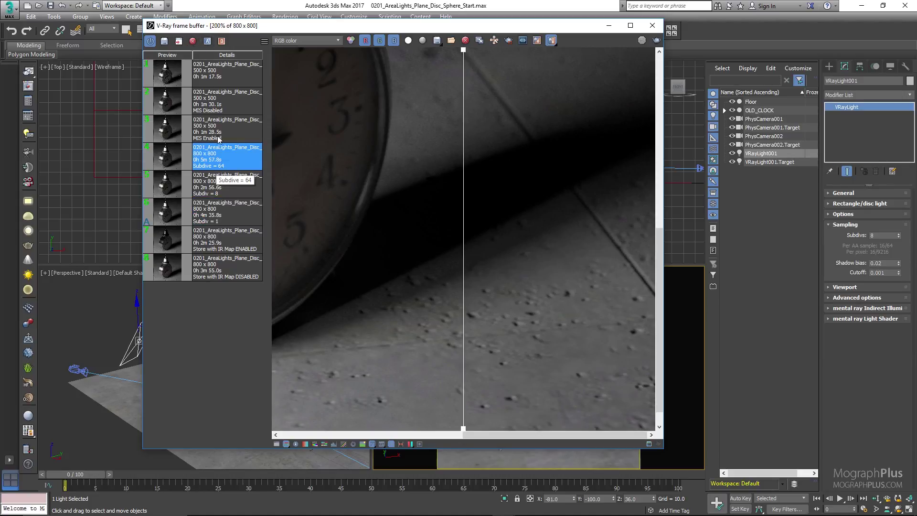
pyautogui.click(222, 41)
pyautogui.scroll(-1, 450, 183)
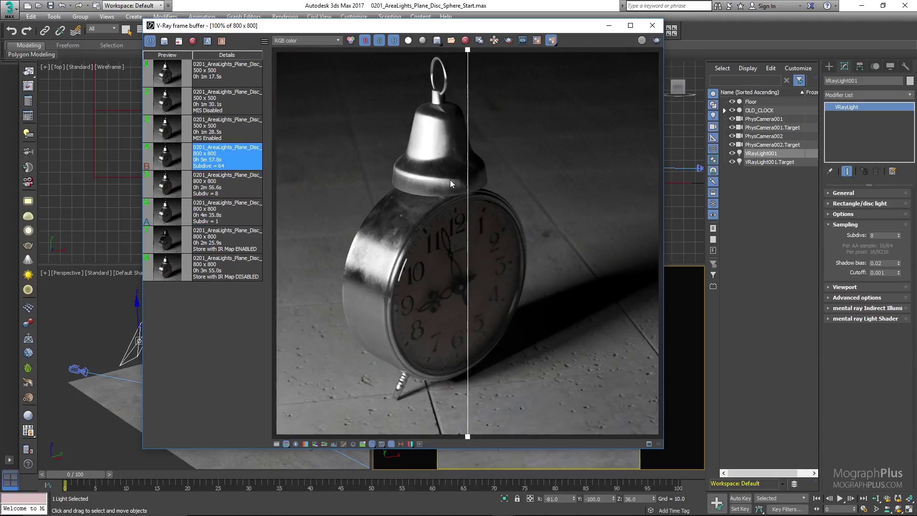
# Step: Compare images A and B across the shifted divider in the maximized frame buffer, turn off the split comparison and close the buffer
pyautogui.doubleClick(502, 28)
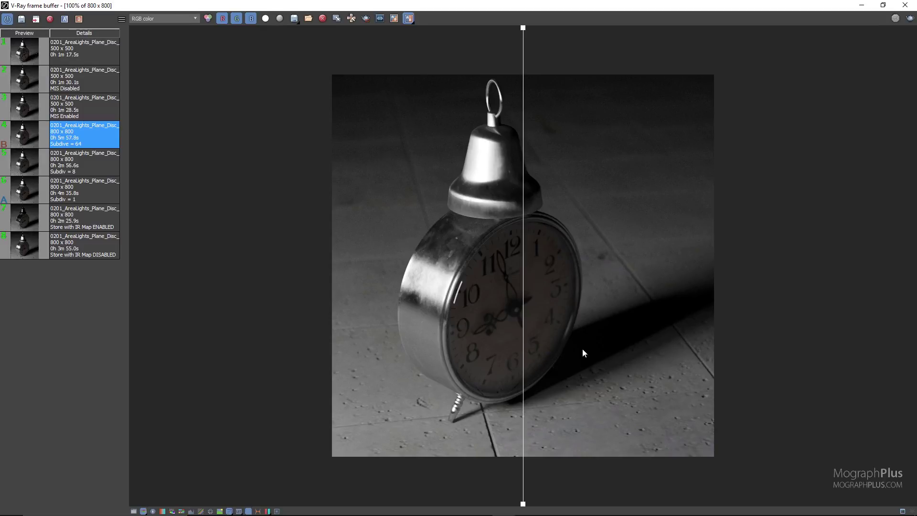
pyautogui.moveTo(526, 357); pyautogui.dragTo(553, 387)
pyautogui.scroll(2, 616, 390)
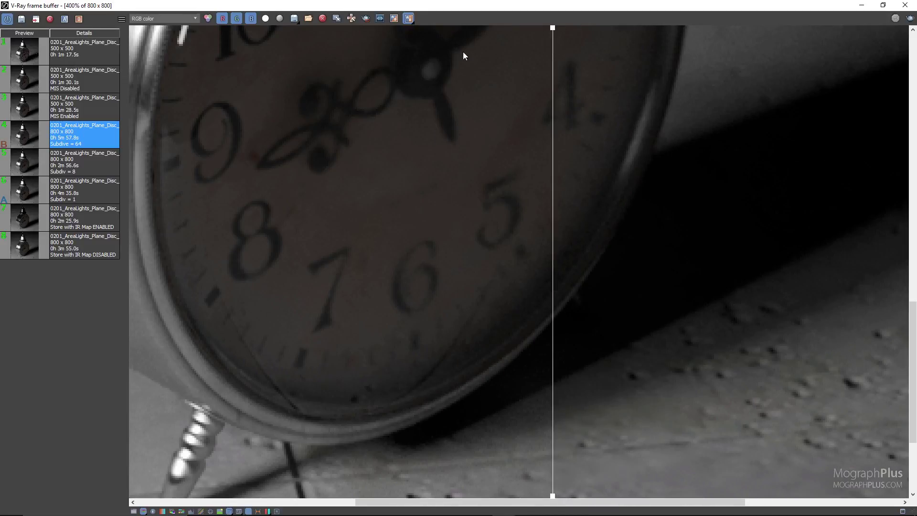
pyautogui.click(408, 18)
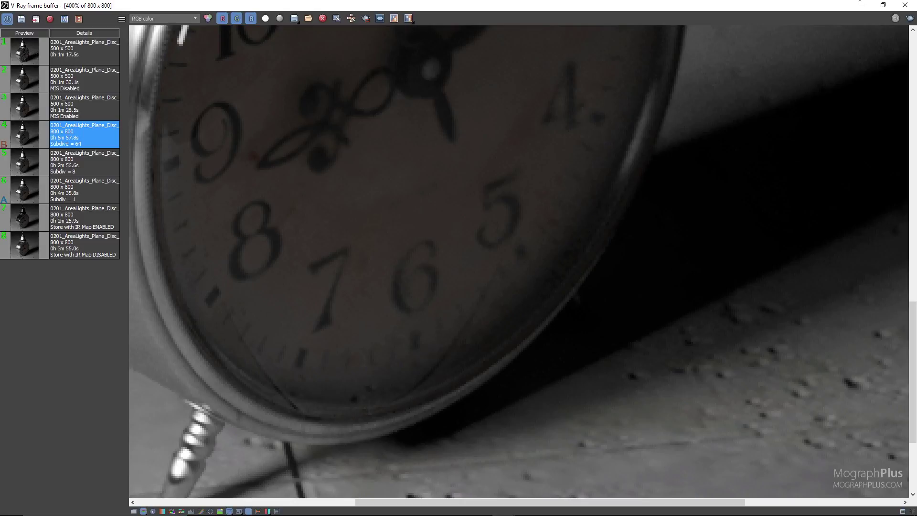
pyautogui.click(904, 6)
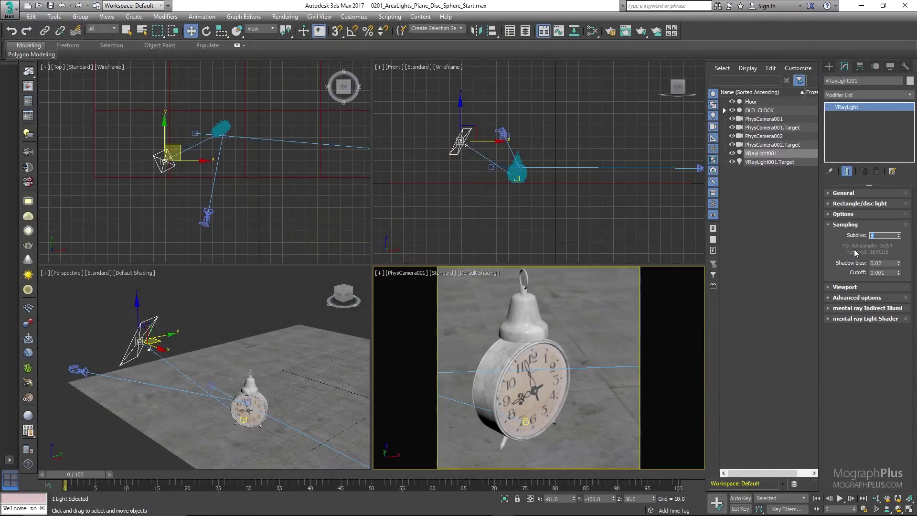
# Step: Set the light's Subdivs to 8 and the bucket image sampler and Global DMC noise thresholds to 0.01
pyautogui.moveTo(884, 236); pyautogui.dragTo(831, 235)
pyautogui.write('8')
pyautogui.click(30, 100)
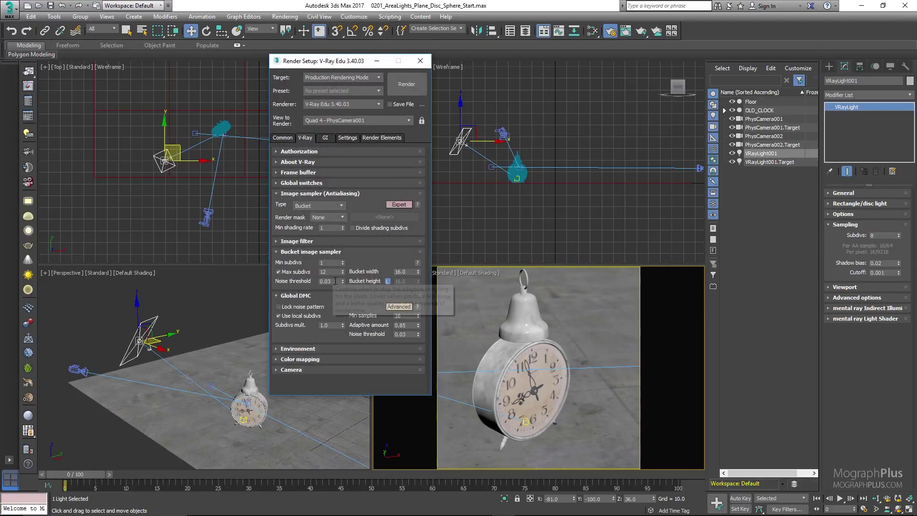
pyautogui.click(338, 281)
pyautogui.press('BackSpace')
pyautogui.click(409, 335)
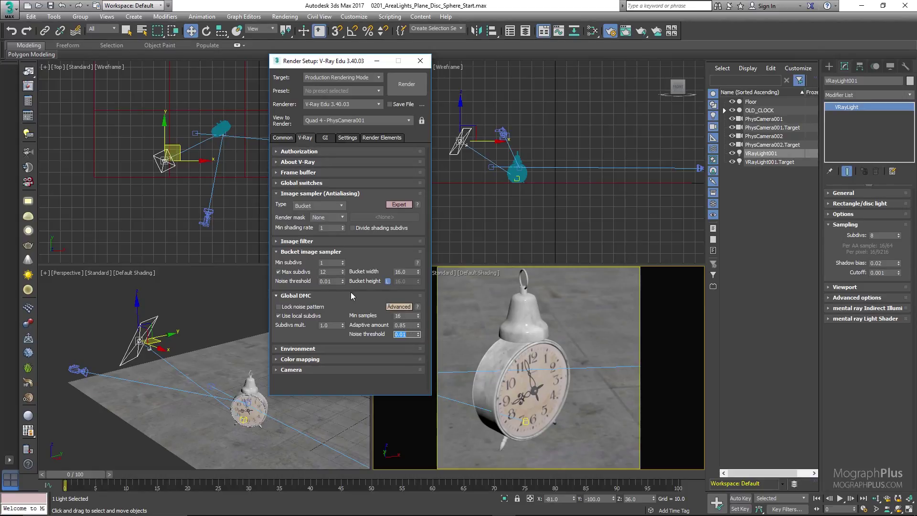
# Step: Disable Use local subdivs, enable Divide shading subdivs and set the Min shading rate to 6
pyautogui.click(296, 316)
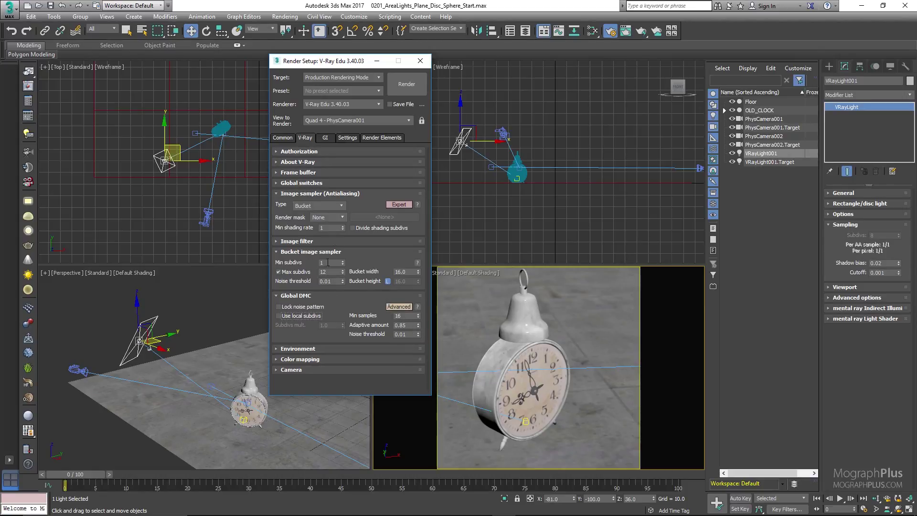
pyautogui.click(357, 230)
pyautogui.moveTo(329, 229); pyautogui.dragTo(307, 232)
pyautogui.click(377, 254)
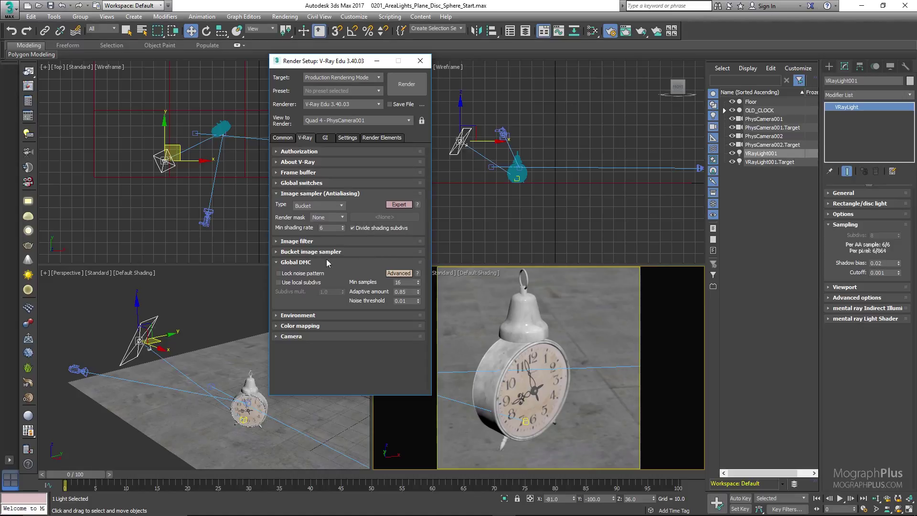
pyautogui.click(340, 251)
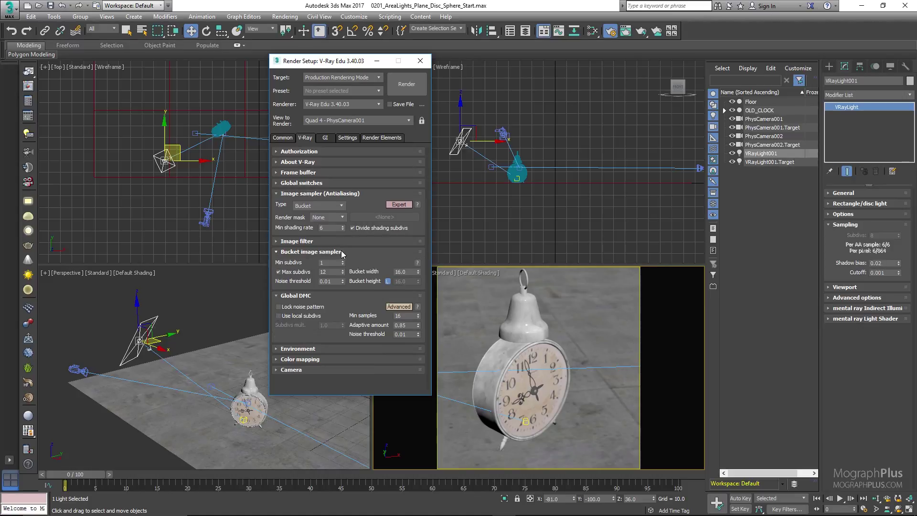
# Step: Switch the render target to ActiveShade Mode and enable Override mtl in the V-Ray RT settings
pyautogui.click(362, 78)
pyautogui.click(358, 104)
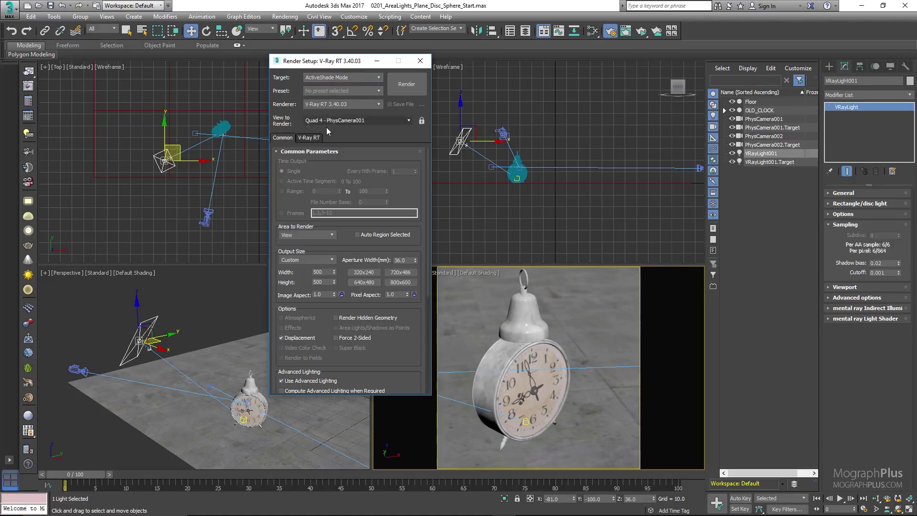
pyautogui.click(310, 138)
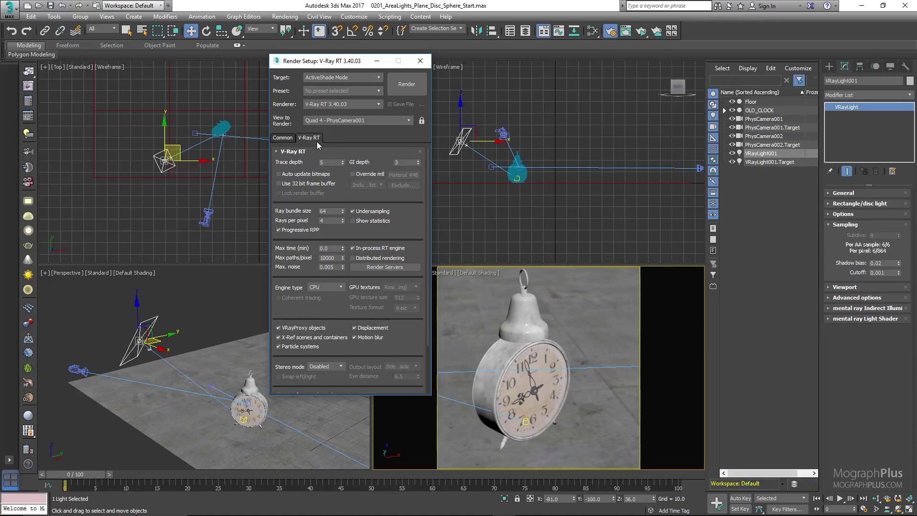
pyautogui.click(353, 174)
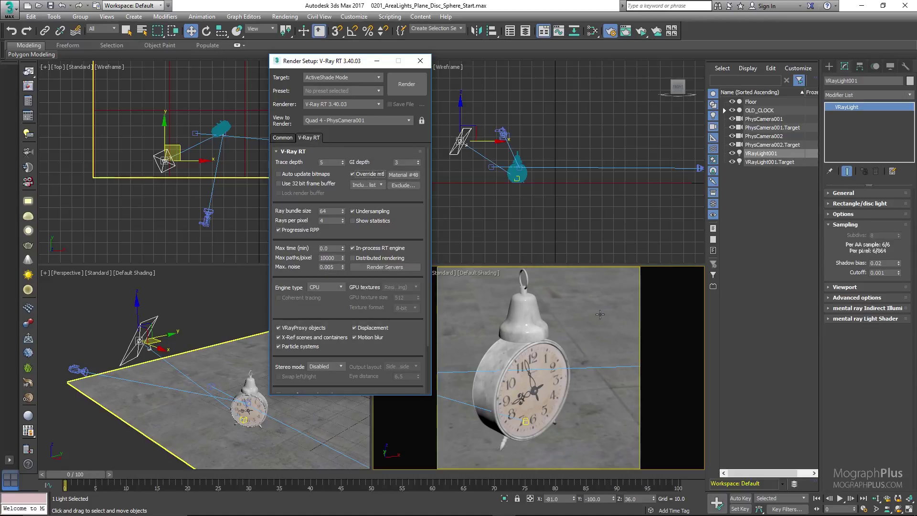
# Step: Start an ActiveShade render of the PhysCamera001 view and reposition the frame buffer clear of the light's parameters
pyautogui.rightClick(613, 309)
pyautogui.click(561, 329)
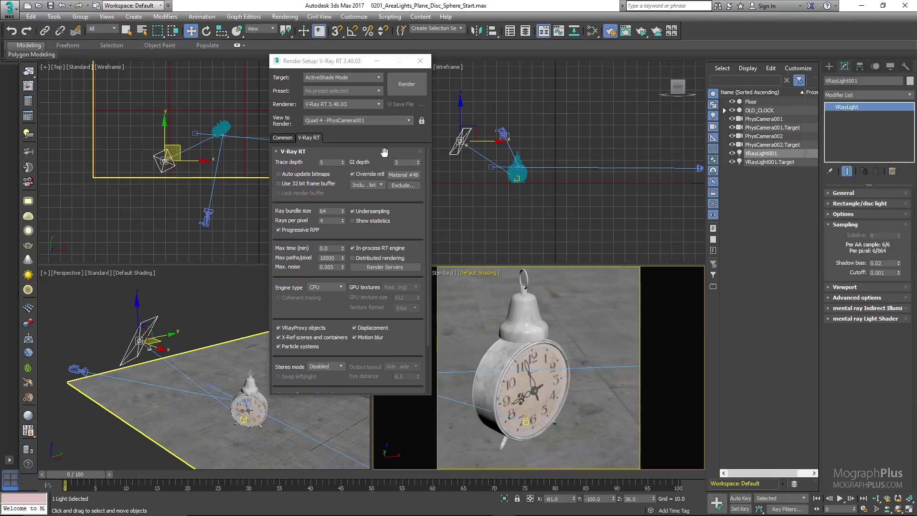
pyautogui.click(401, 88)
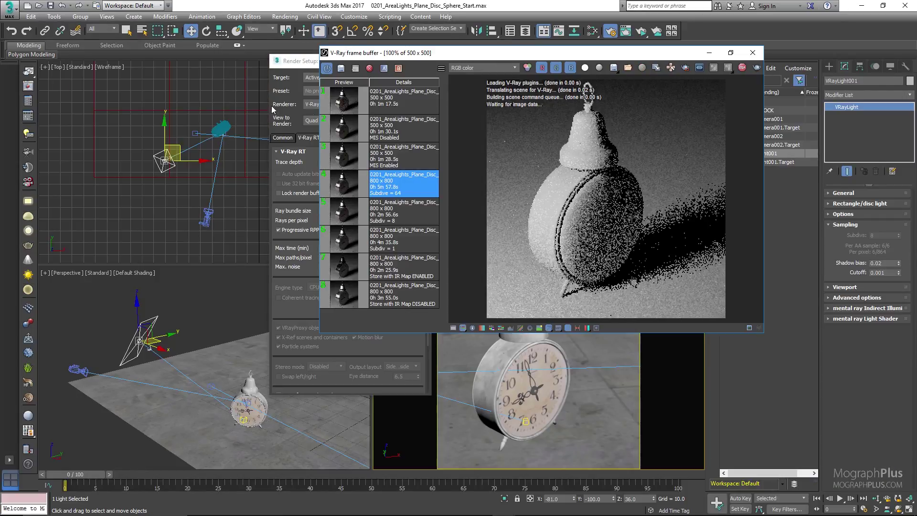
pyautogui.moveTo(396, 55); pyautogui.dragTo(98, 57)
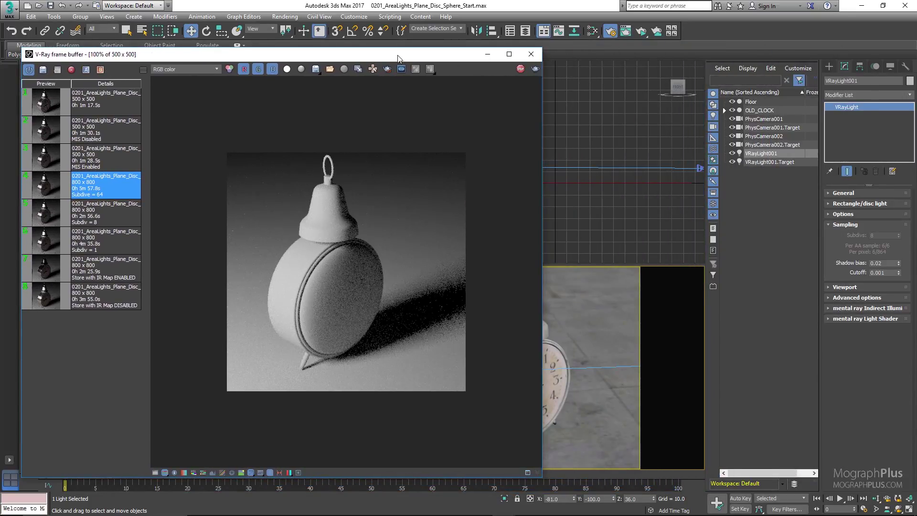
pyautogui.moveTo(407, 50); pyautogui.dragTo(408, 182)
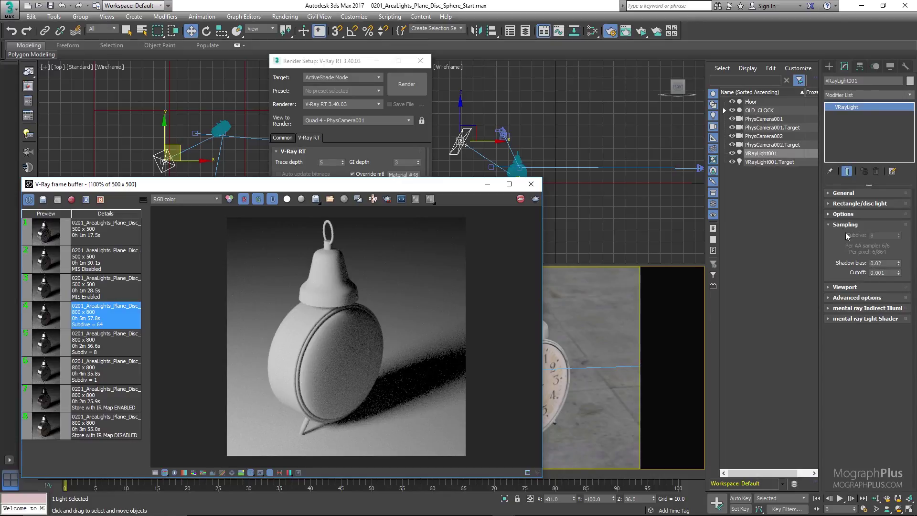
# Step: Try a Shadow bias of 2.0 on VRayLight001 and undo the change
pyautogui.doubleClick(887, 265)
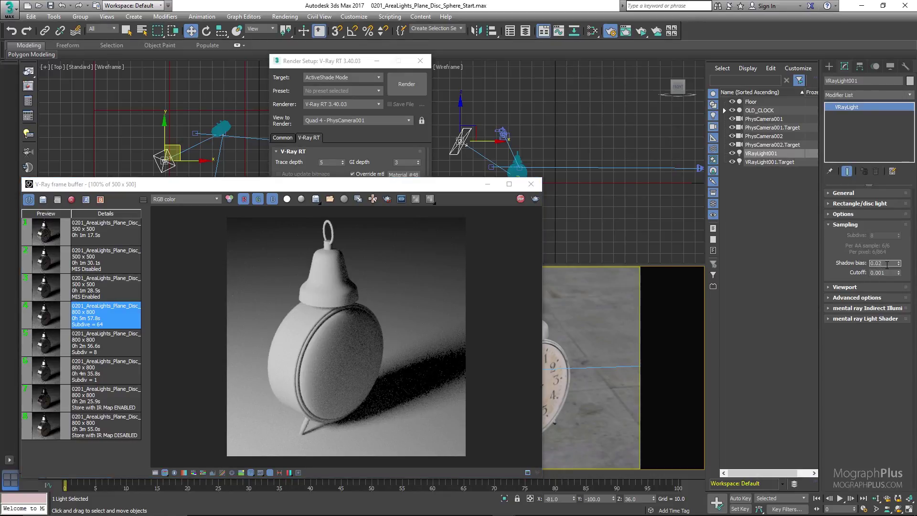
pyautogui.press('BackSpace')
pyautogui.press('BackSpace')
pyautogui.press('BackSpace')
pyautogui.write('2')
pyautogui.press('Return')
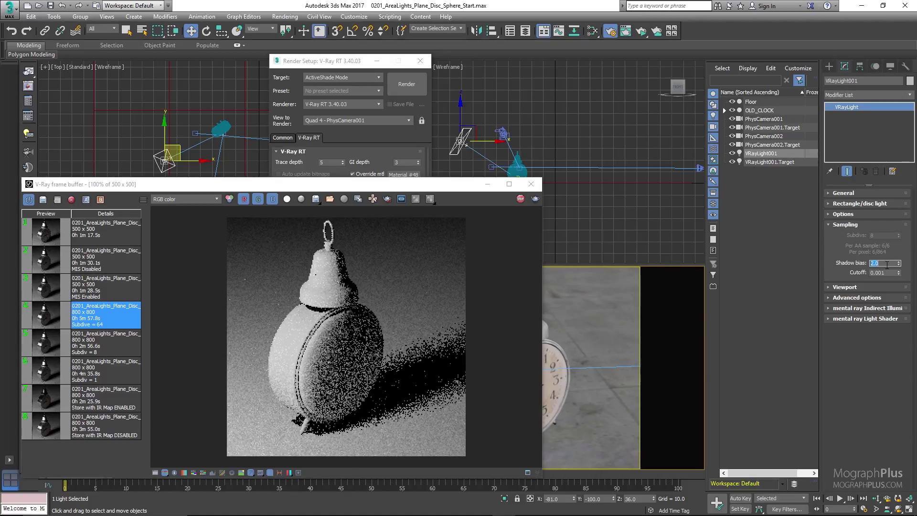
pyautogui.hotkey('ctrl', 'z')
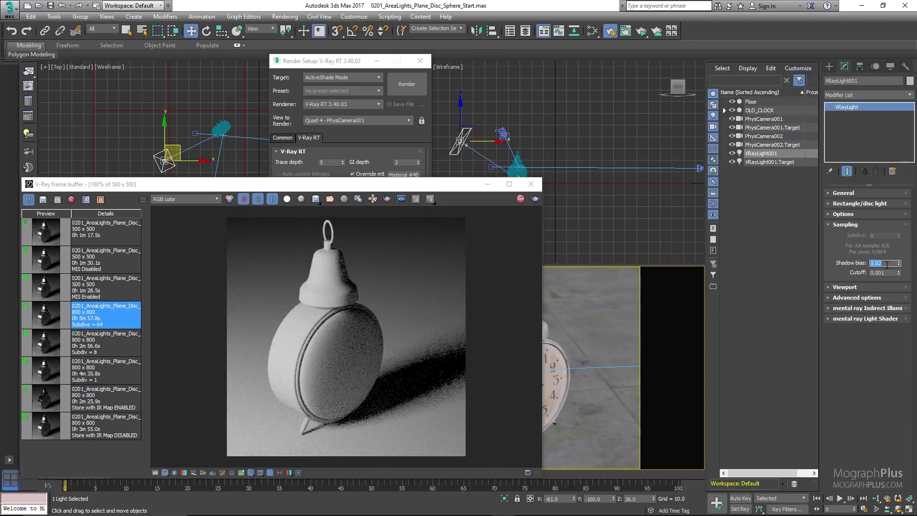
# Step: Try another Shadow bias value on VRayLight001 and restore it to 0.02
pyautogui.write('0')
pyautogui.press('Return')
pyautogui.write('.0')
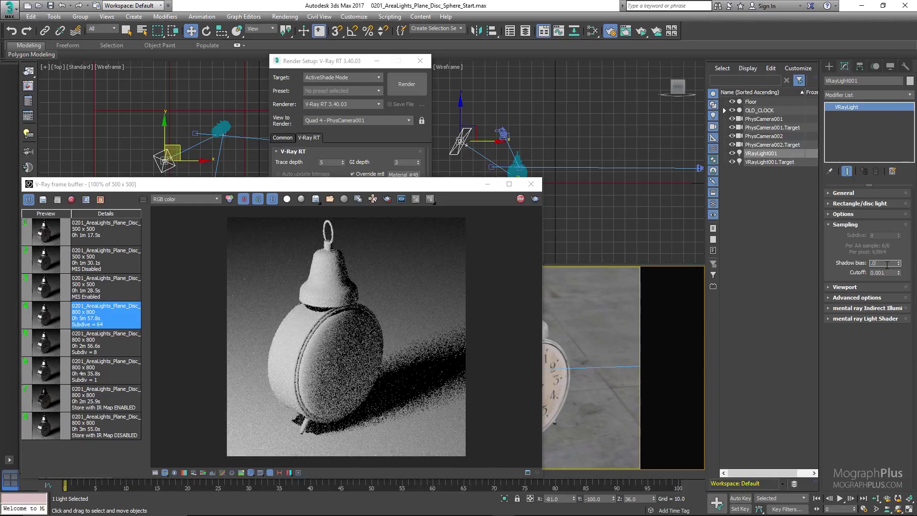
pyautogui.write('2')
pyautogui.press('Return')
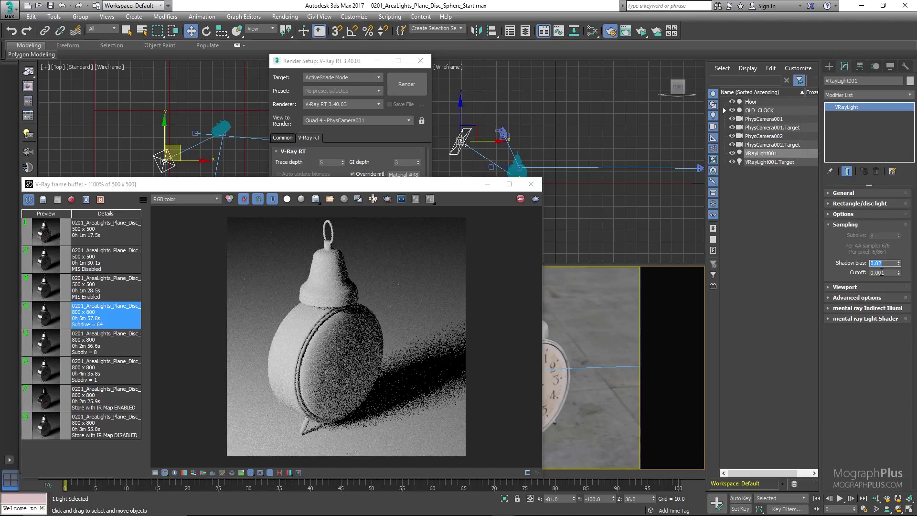
# Step: Move the frame buffer up to uncover the viewports and set the light's Cutoff to 0.4
pyautogui.moveTo(460, 187); pyautogui.dragTo(534, 92)
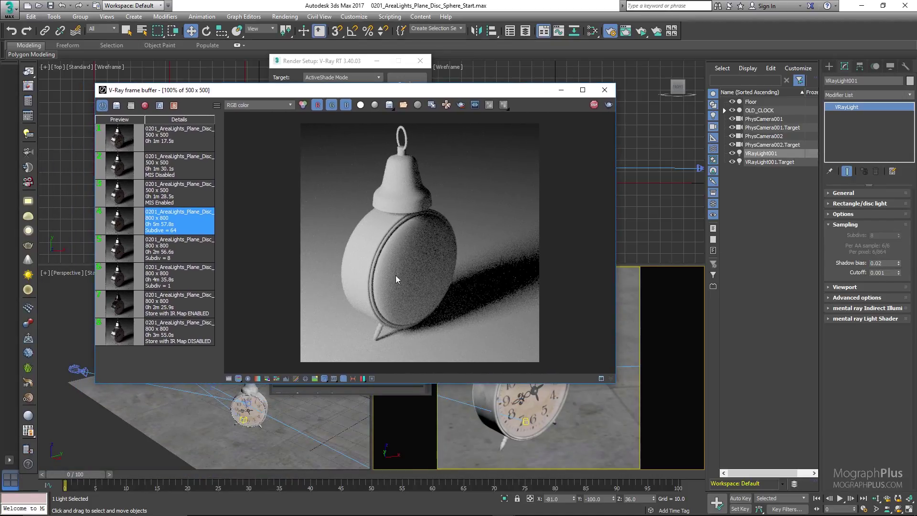
pyautogui.click(888, 273)
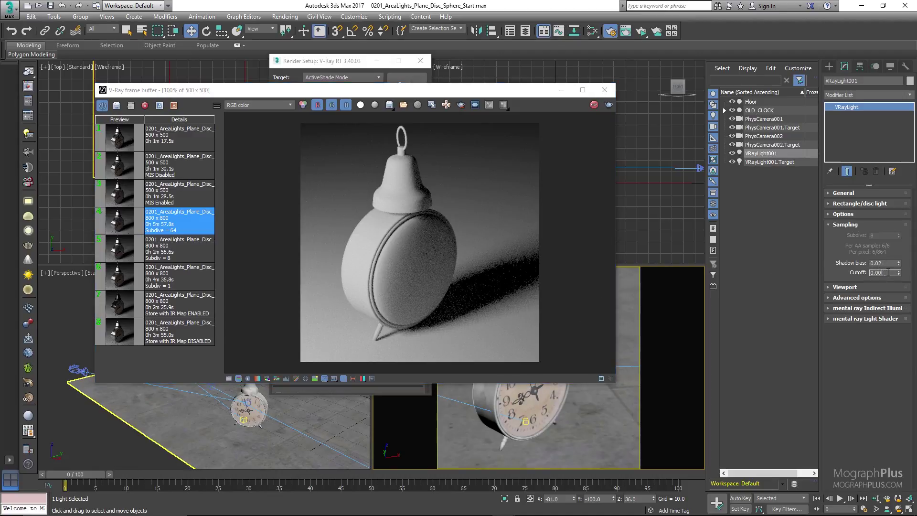
pyautogui.write('0.4')
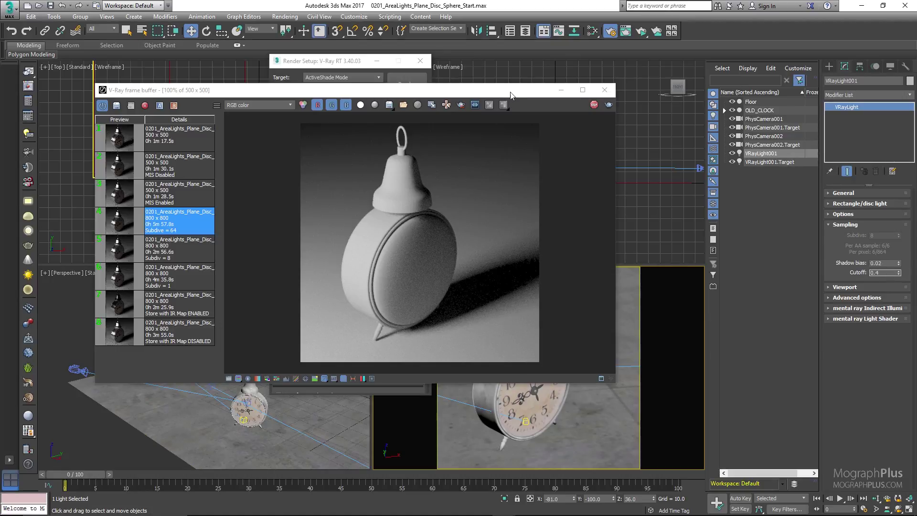
# Step: Shift the frame buffer slightly aside and try a Cutoff of 0.5 on VRayLight001
pyautogui.moveTo(510, 94); pyautogui.dragTo(537, 95)
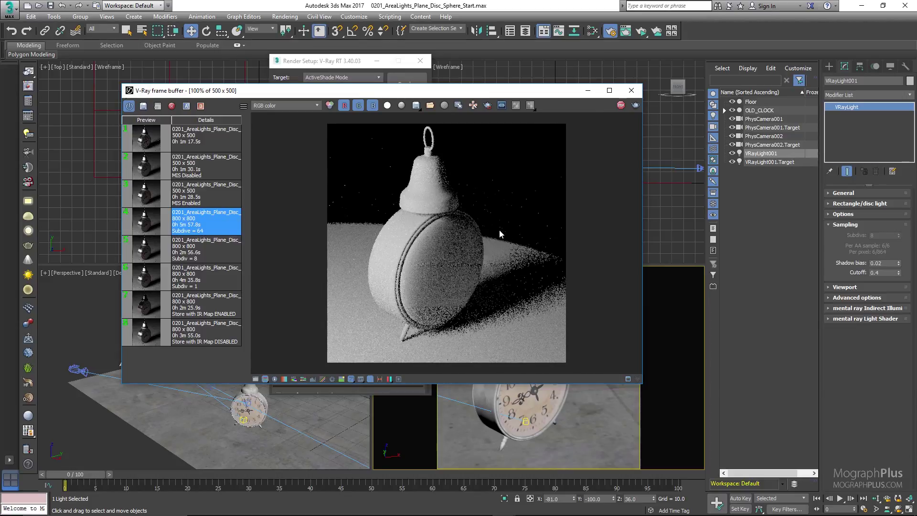
pyautogui.click(883, 273)
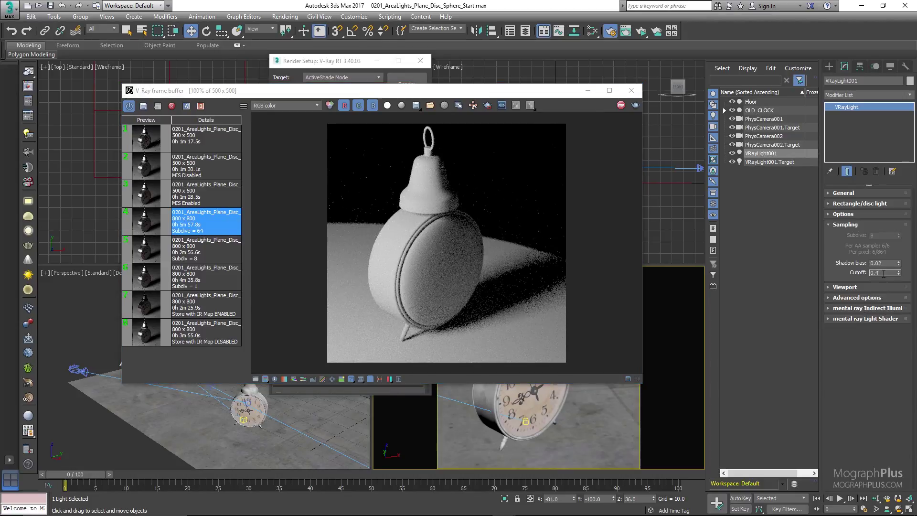
pyautogui.write('5')
pyautogui.press('Return')
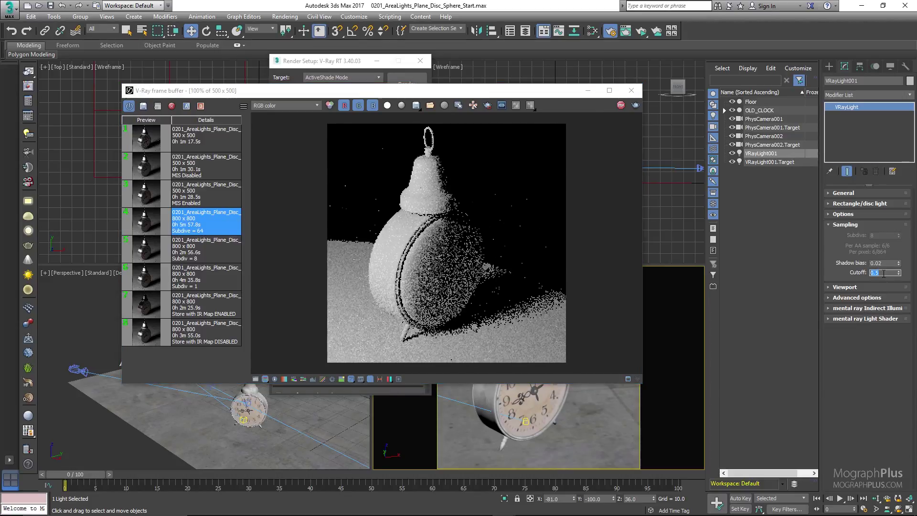
# Step: Try Cutoff values of 0.6 and 0.8 on VRayLight001 while the ActiveShade render updates
pyautogui.click(883, 274)
pyautogui.press('BackSpace')
pyautogui.write('6')
pyautogui.press('Return')
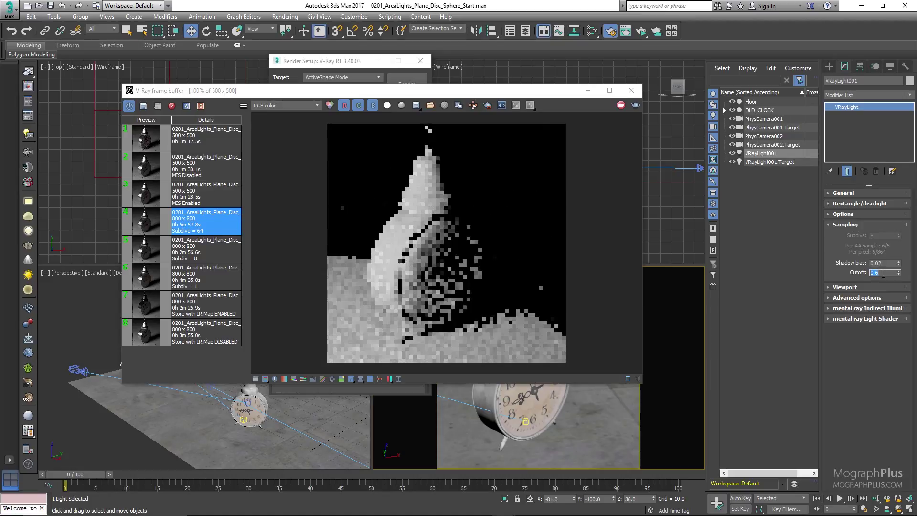
pyautogui.click(884, 273)
pyautogui.press('BackSpace')
pyautogui.write('8')
pyautogui.press('Return')
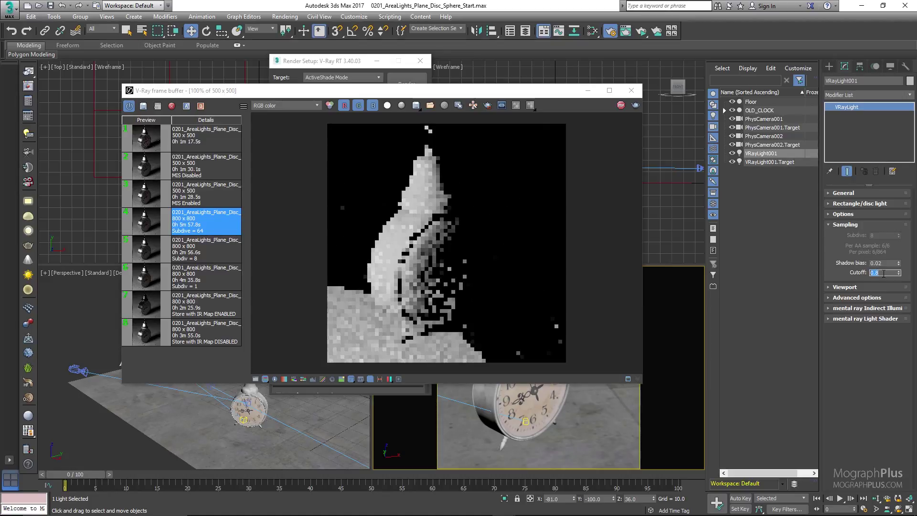
# Step: Restore the Cutoff of VRayLight001 to 0.001
pyautogui.click(884, 273)
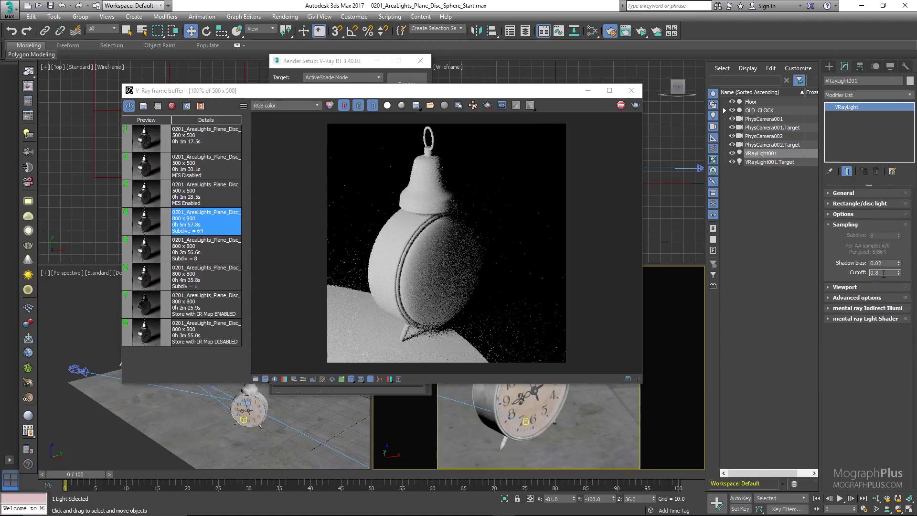
pyautogui.press('BackSpace')
pyautogui.write('001')
pyautogui.press('Return')
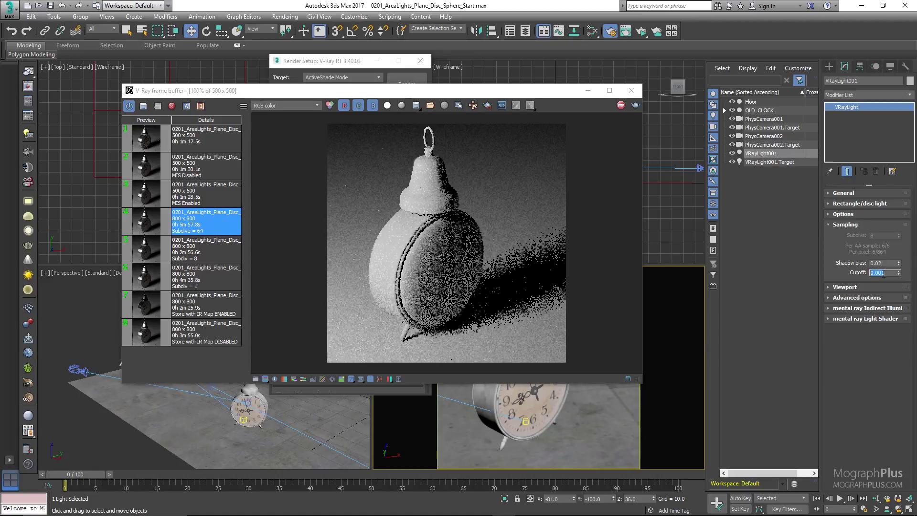
# Step: Collapse the light's Sampling parameters and close the frame buffer and Render Setup windows
pyautogui.click(844, 224)
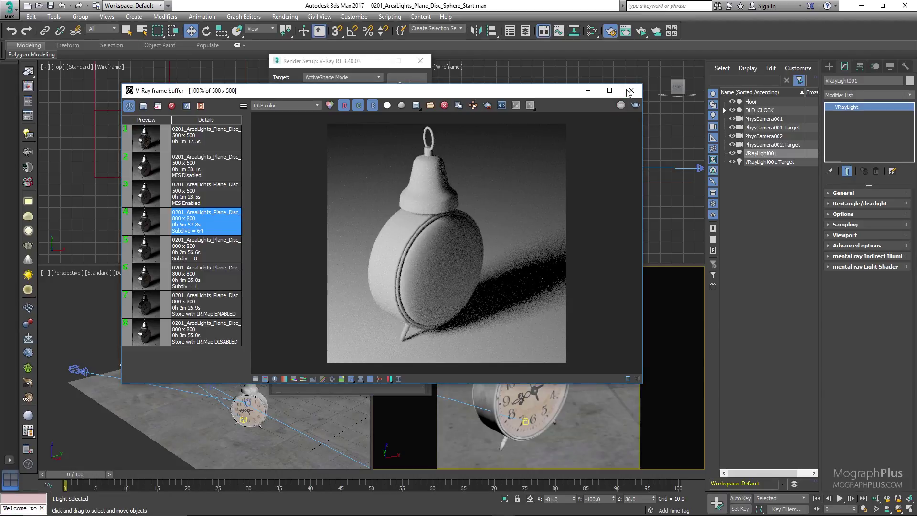
pyautogui.click(631, 91)
pyautogui.click(420, 61)
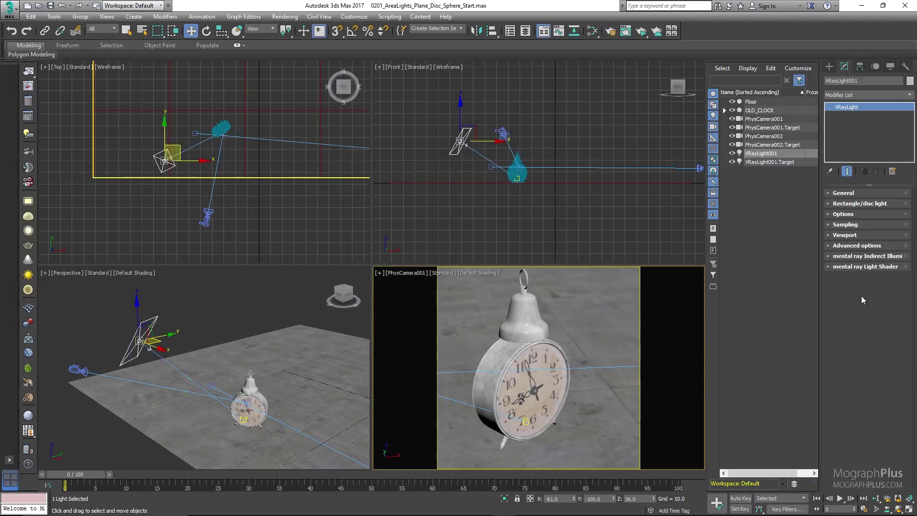
# Step: Expand the light's Viewport parameters, preview the PhysCamera001 view in High Quality shading, and return it to Standard
pyautogui.click(853, 235)
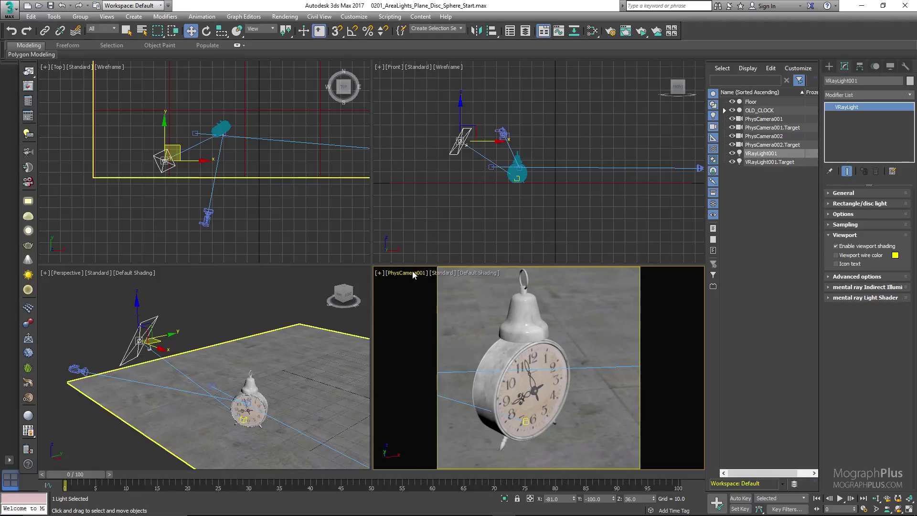
pyautogui.click(443, 274)
pyautogui.click(459, 284)
pyautogui.hotkey('shift', 'F3')
pyautogui.click(444, 275)
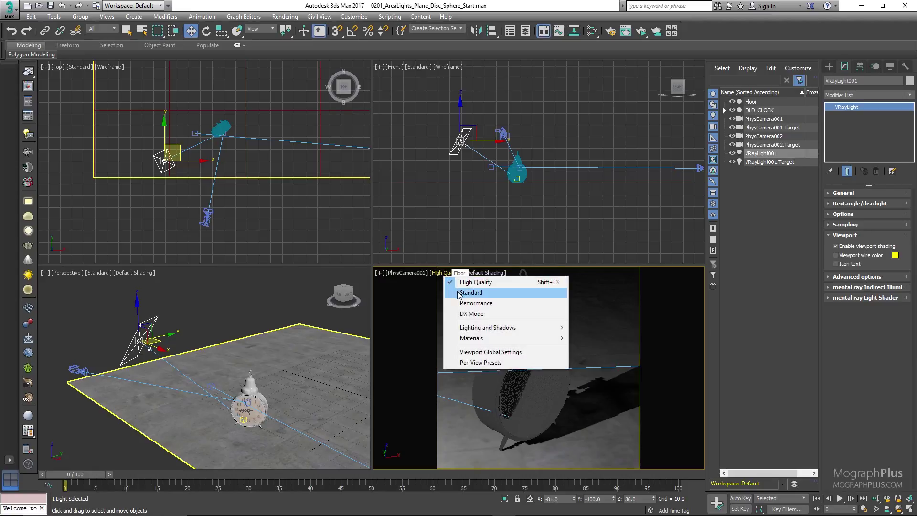
pyautogui.click(459, 292)
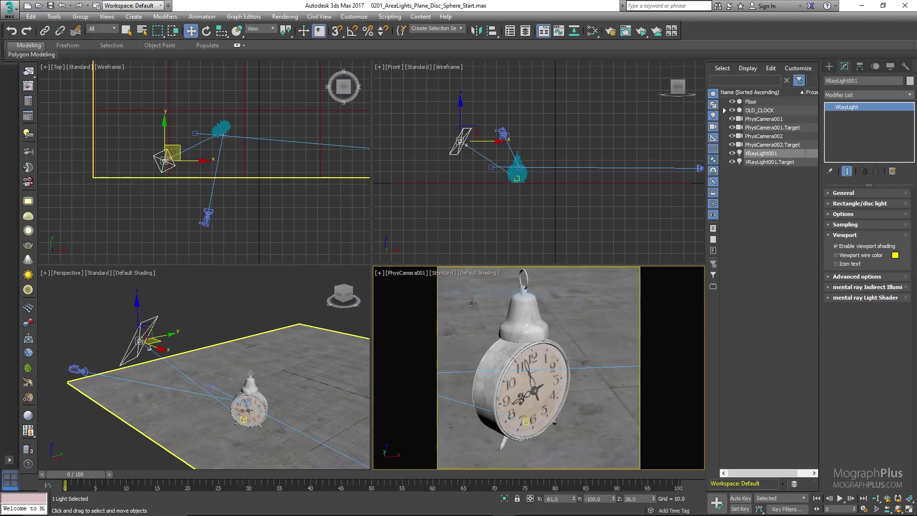
# Step: Enable the Viewport wire color of VRayLight001, set it to magenta-pink, and deselect the light
pyautogui.click(858, 256)
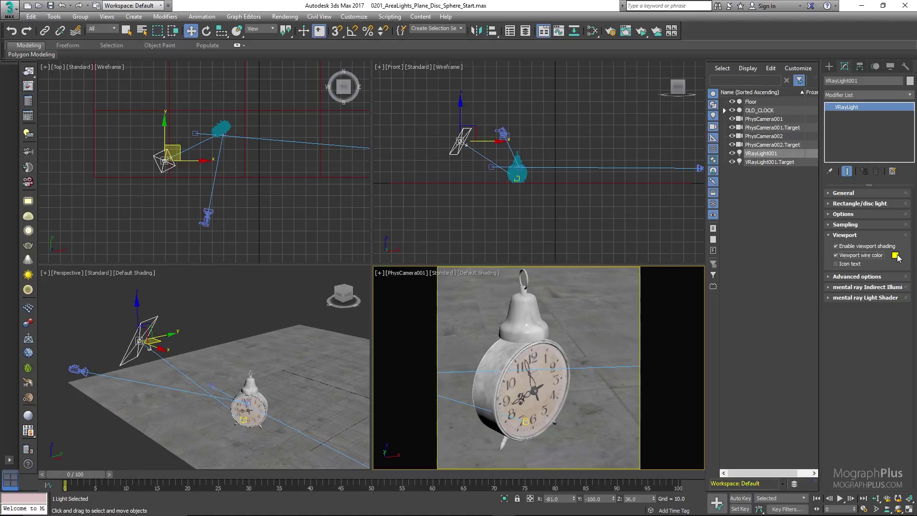
pyautogui.click(896, 255)
pyautogui.moveTo(361, 93); pyautogui.dragTo(367, 93)
pyautogui.click(358, 149)
pyautogui.click(258, 285)
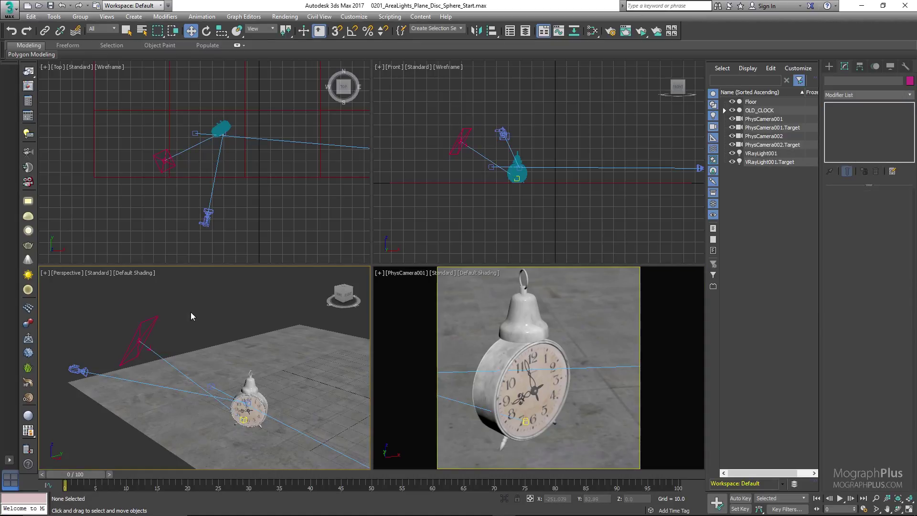
# Step: Reselect VRayLight001 and change its viewport wire color to yellow
pyautogui.click(144, 325)
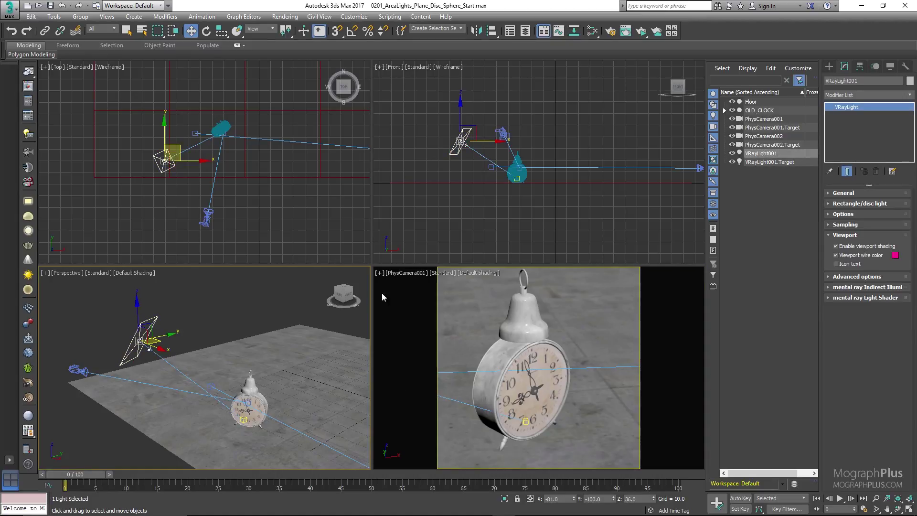
pyautogui.click(896, 256)
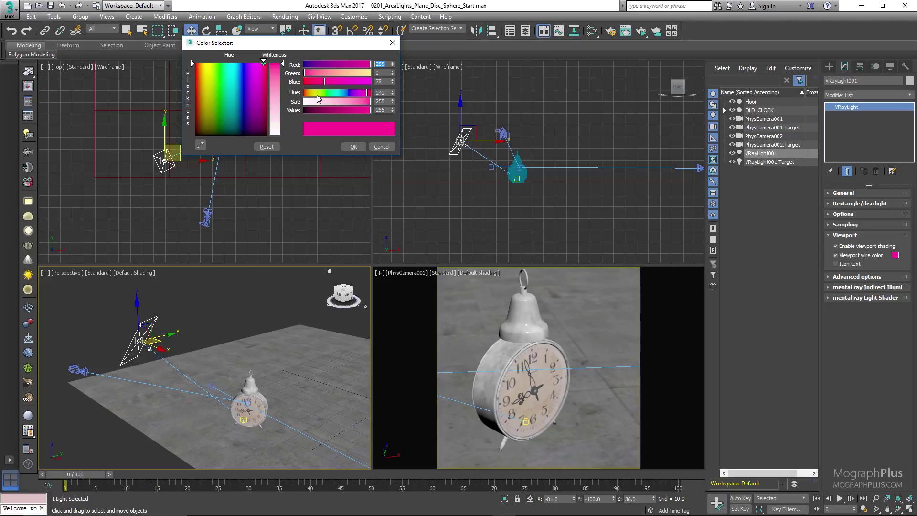
pyautogui.moveTo(317, 93); pyautogui.dragTo(315, 93)
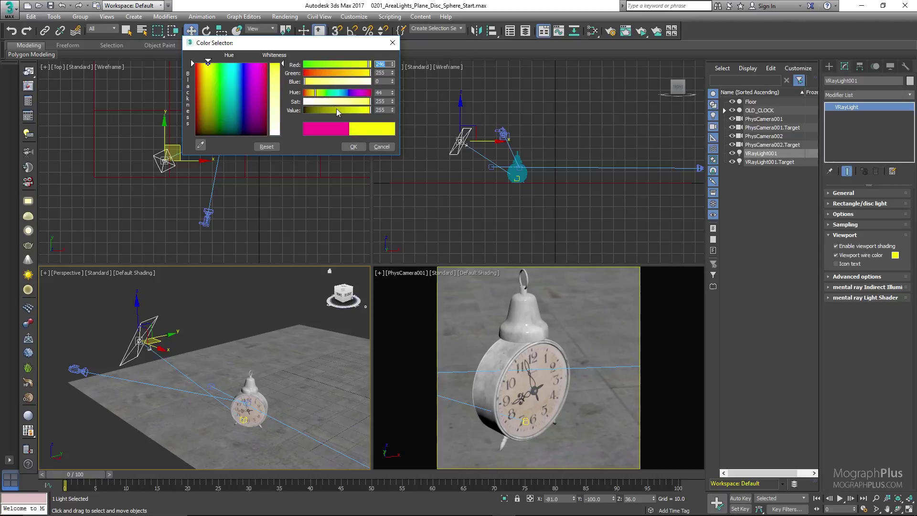
pyautogui.click(354, 146)
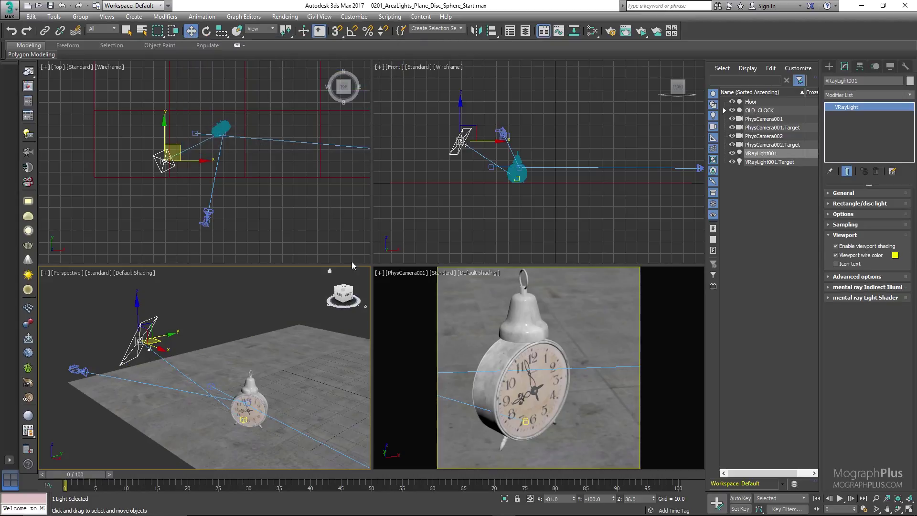
# Step: Try the Icon text option on VRayLight001, switch it off again, and collapse the Viewport parameters
pyautogui.click(837, 264)
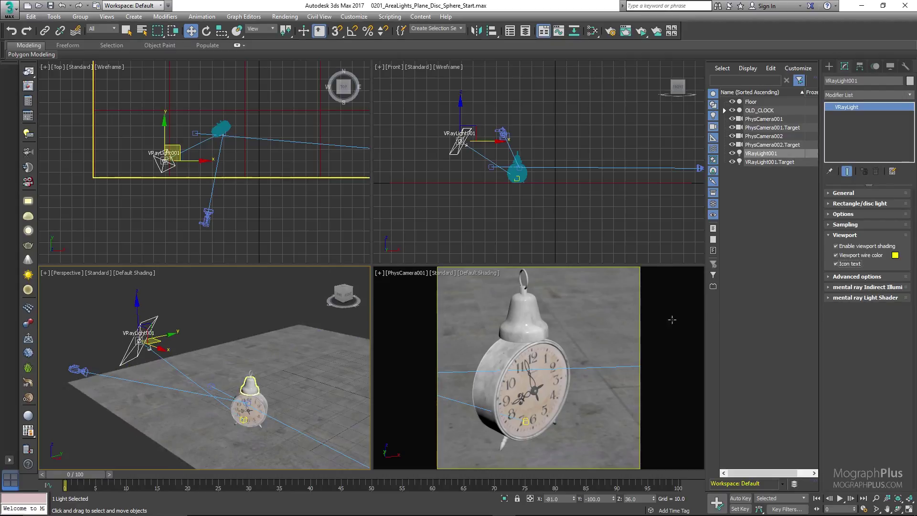
pyautogui.click(836, 264)
pyautogui.click(840, 235)
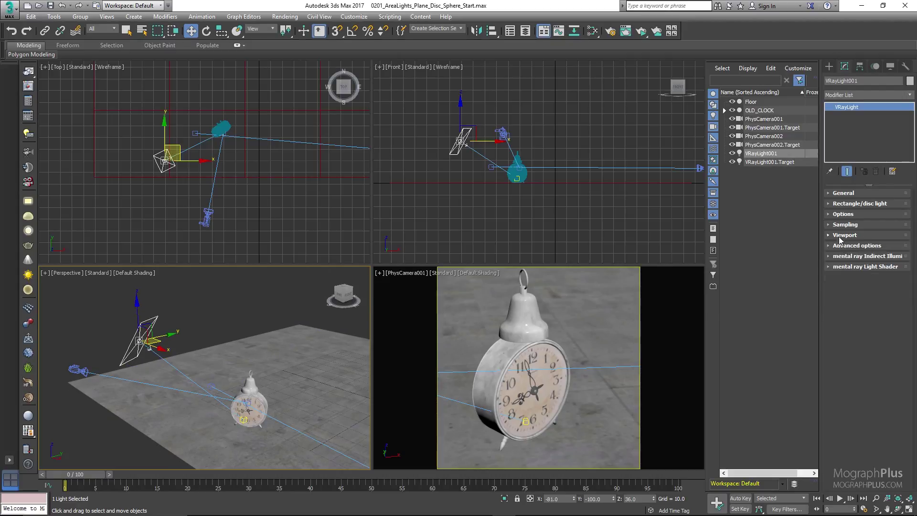
# Step: Expand the light's Advanced options and load the MIS Enabled render from the frame buffer history
pyautogui.click(845, 246)
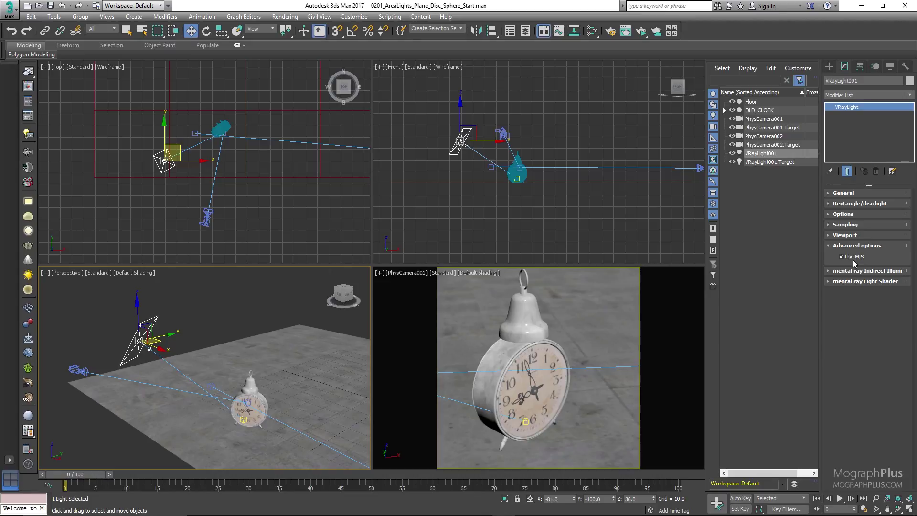
pyautogui.click(29, 86)
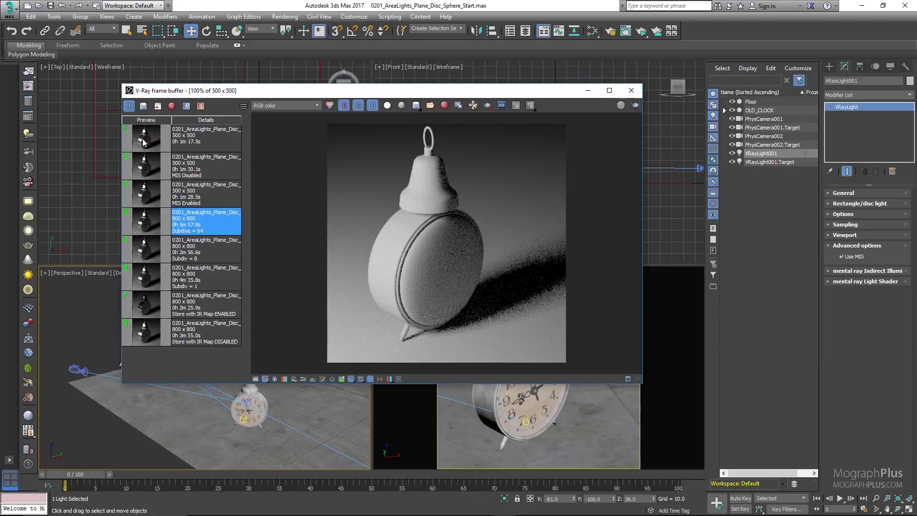
pyautogui.click(157, 204)
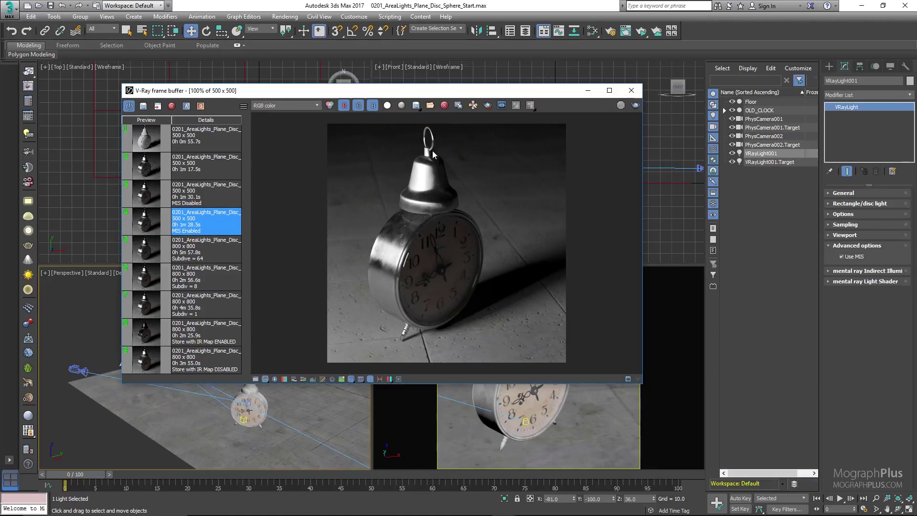
# Step: Compare the MIS Disabled and MIS Enabled renders up close at the bright reflection on the clock's rim
pyautogui.scroll(1, 431, 150)
pyautogui.scroll(-1, 435, 143)
pyautogui.click(148, 197)
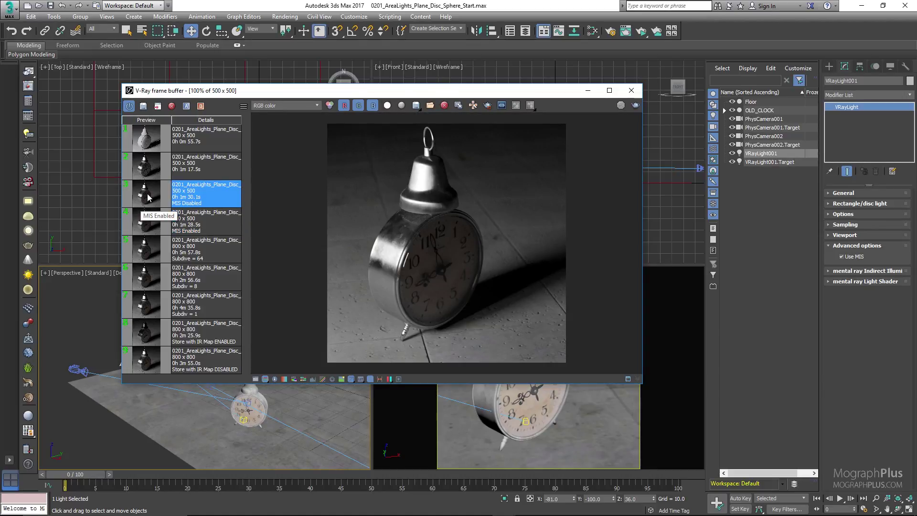
pyautogui.scroll(2, 411, 263)
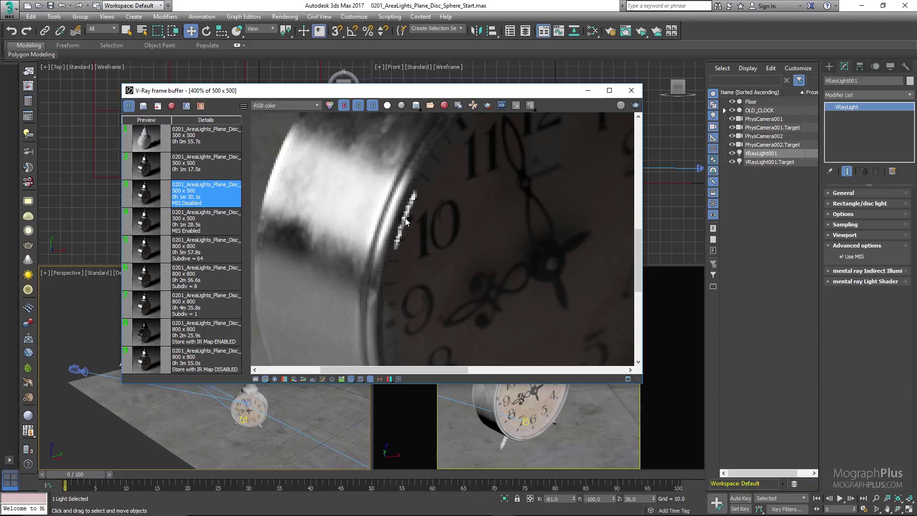
pyautogui.click(156, 222)
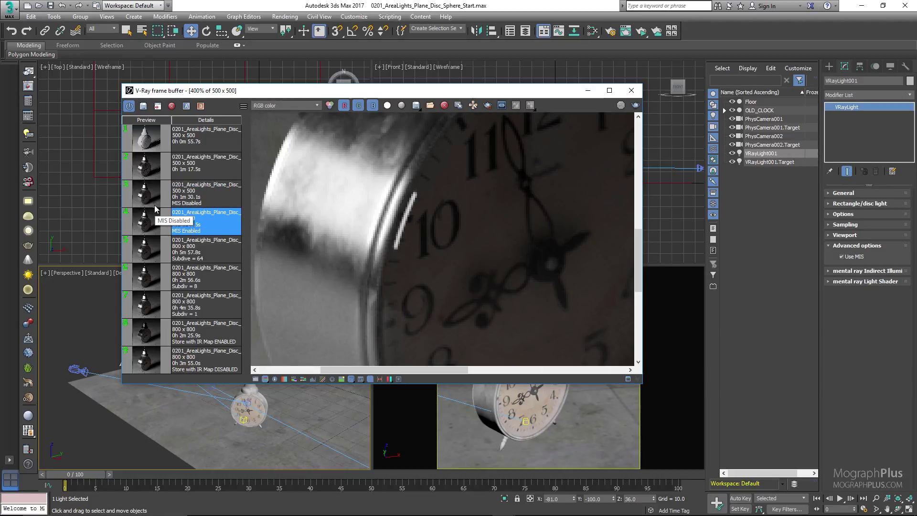
pyautogui.click(151, 198)
pyautogui.click(153, 220)
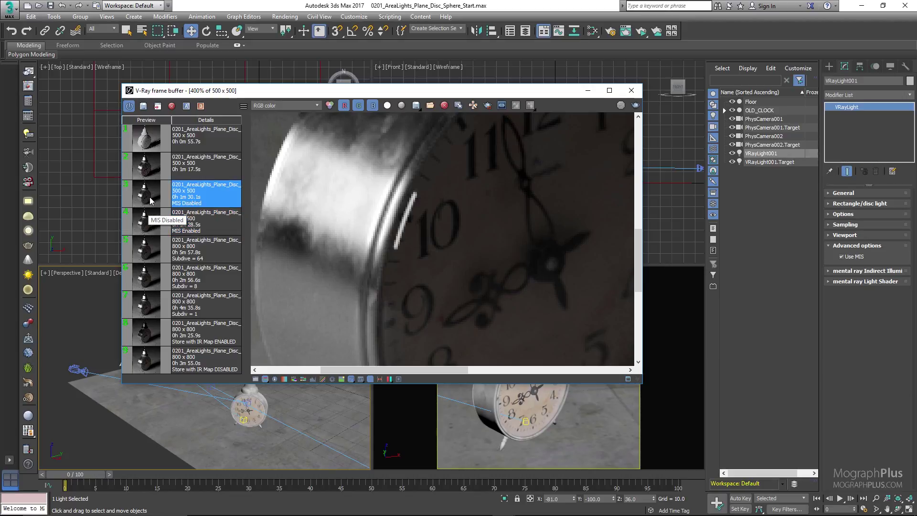
pyautogui.click(150, 197)
pyautogui.click(148, 222)
pyautogui.scroll(-4, 377, 234)
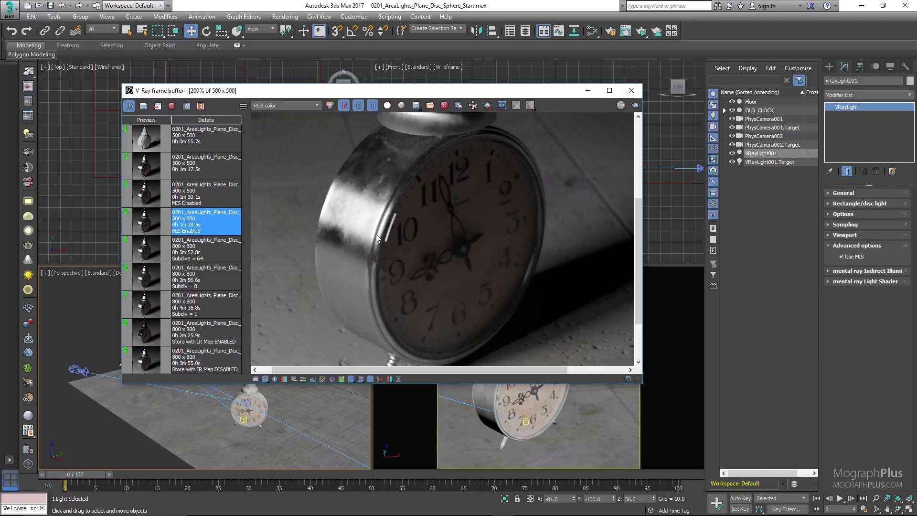
# Step: Close the frame buffer and switch the camera viewport to PhysCamera002
pyautogui.click(631, 90)
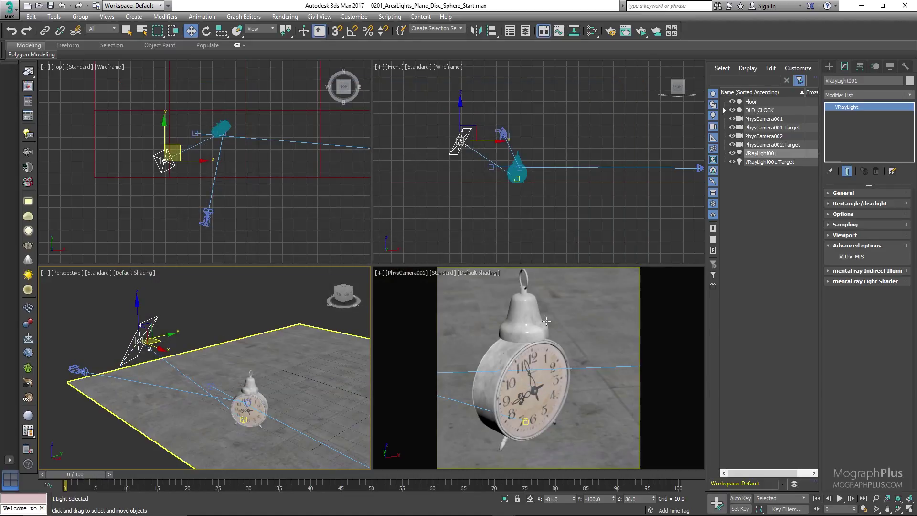
pyautogui.rightClick(546, 323)
pyautogui.rightClick(526, 344)
pyautogui.rightClick(522, 351)
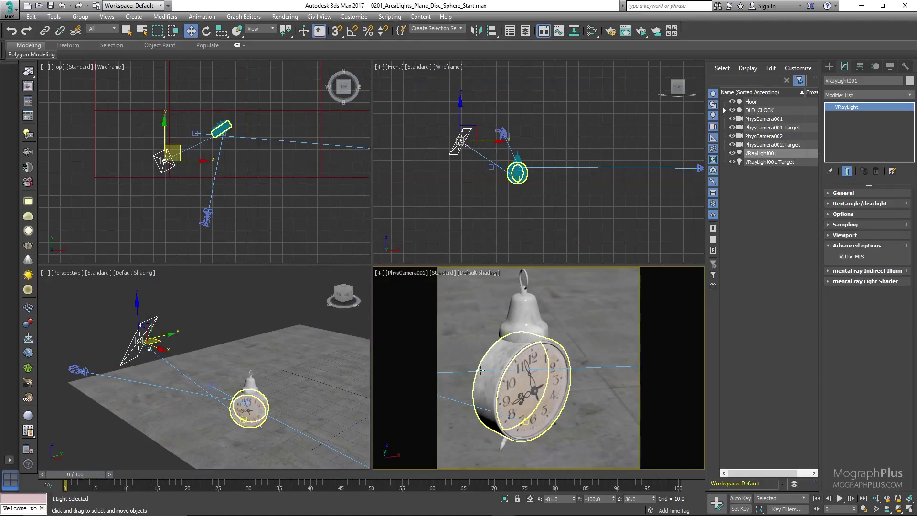
pyautogui.press('c')
pyautogui.doubleClick(434, 199)
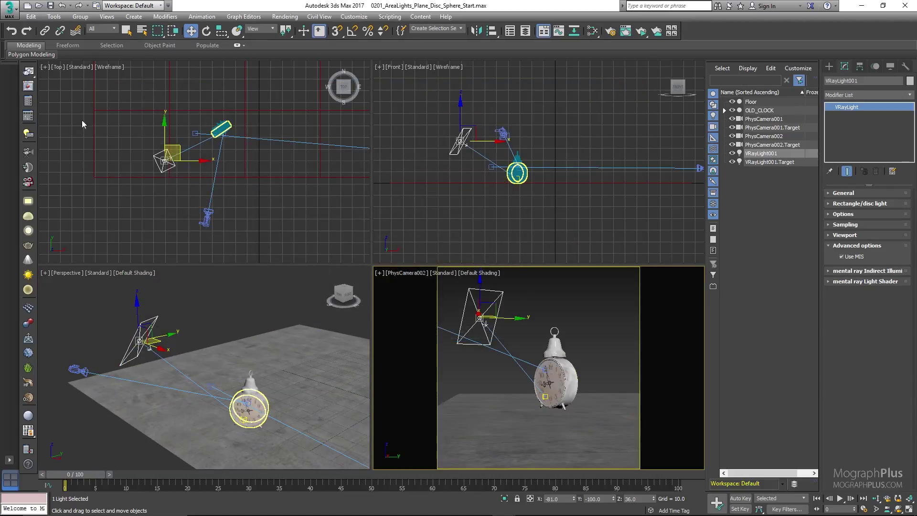
# Step: Start an ActiveShade render of the PhysCamera002 view and nudge the frame buffer upward
pyautogui.click(643, 32)
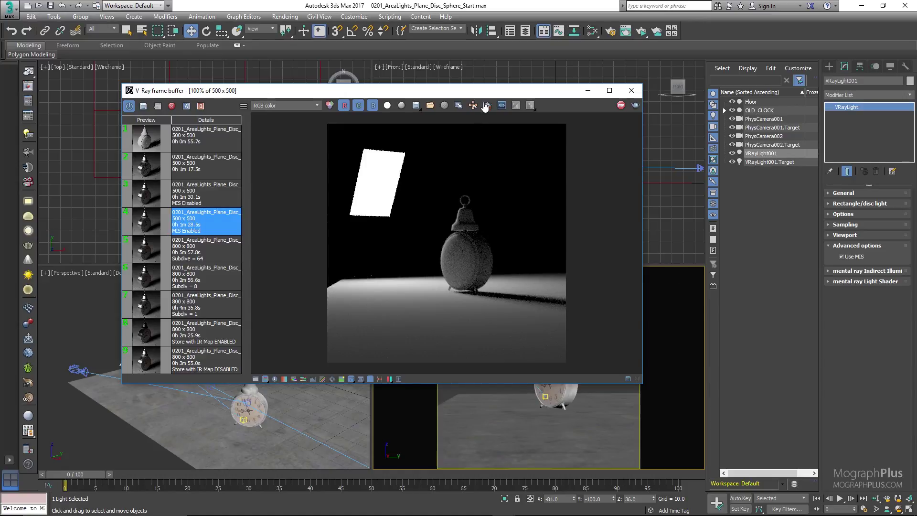
pyautogui.moveTo(489, 89); pyautogui.dragTo(488, 84)
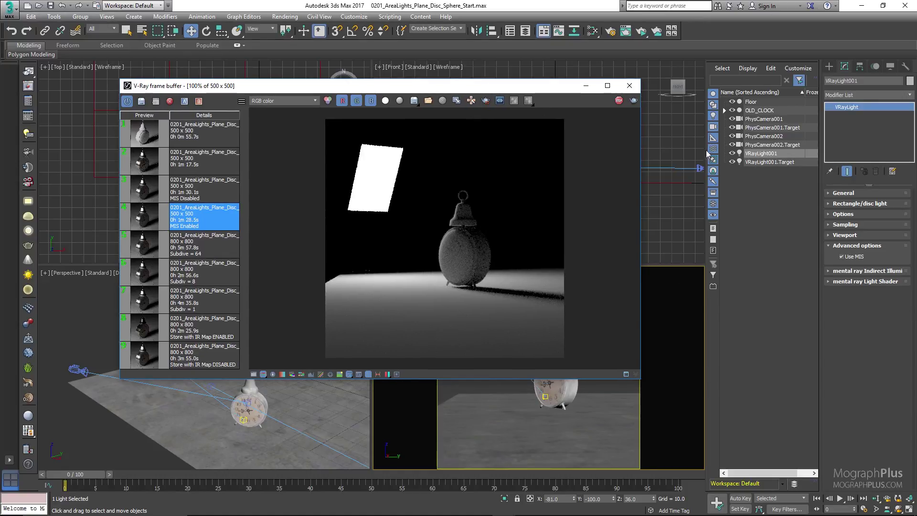
# Step: Expand the light's General options and set its type to Disc, keeping the frame buffer clear of the parameters
pyautogui.click(846, 194)
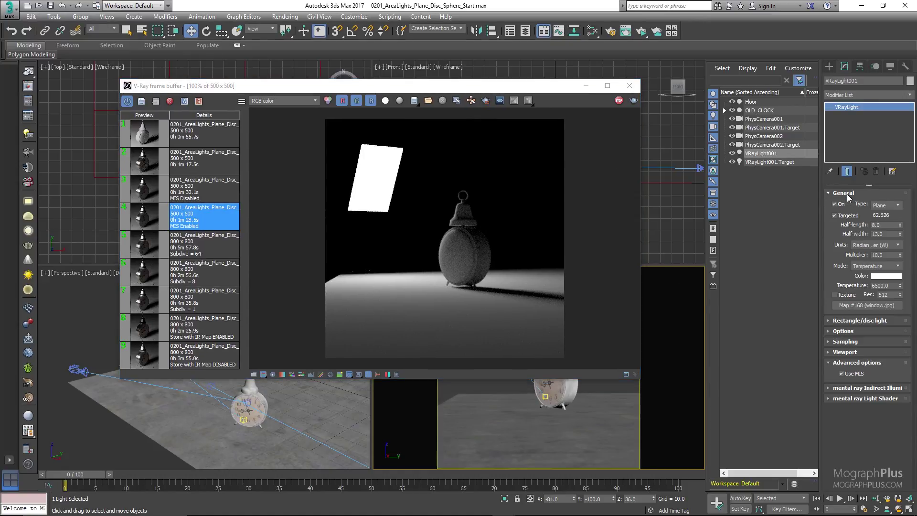
pyautogui.click(881, 207)
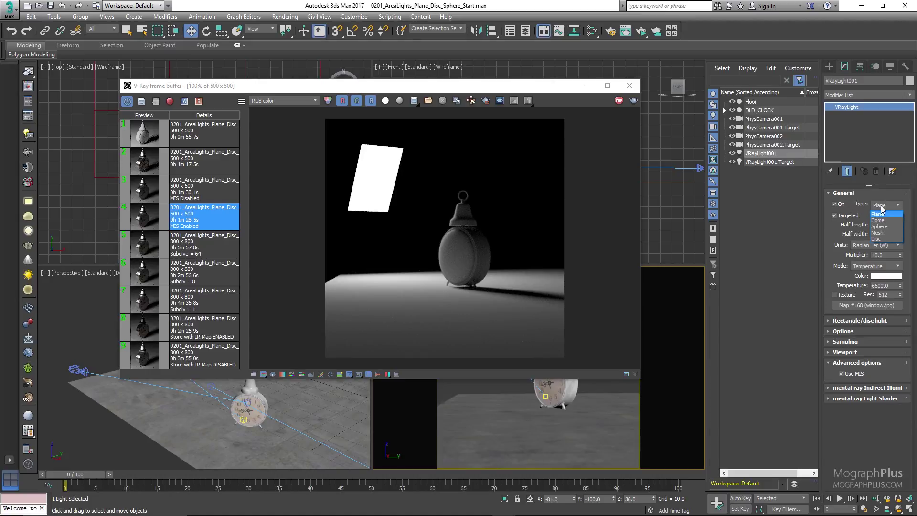
pyautogui.click(880, 239)
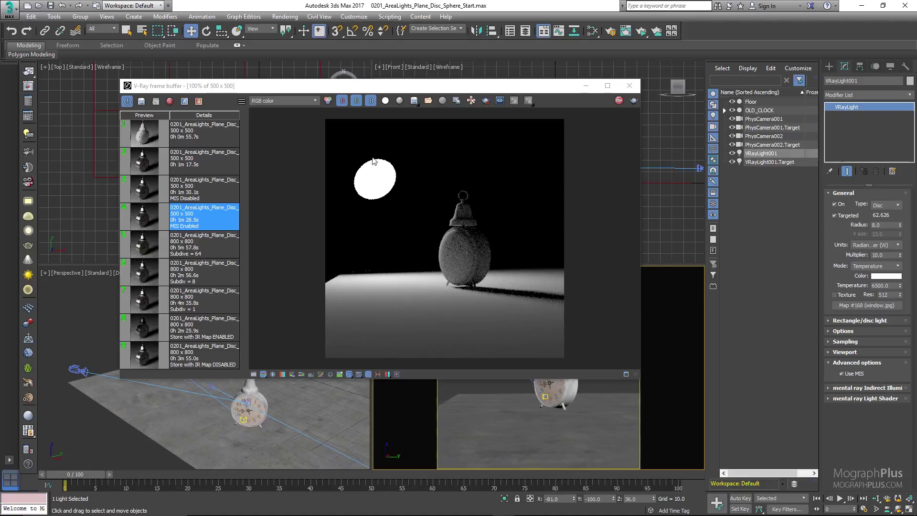
pyautogui.moveTo(533, 86); pyautogui.dragTo(663, 69)
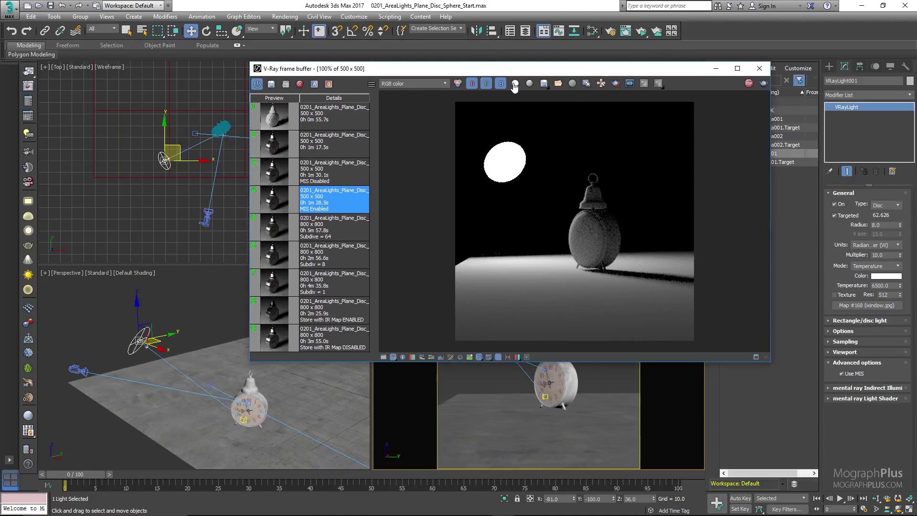
pyautogui.moveTo(517, 72); pyautogui.dragTo(385, 73)
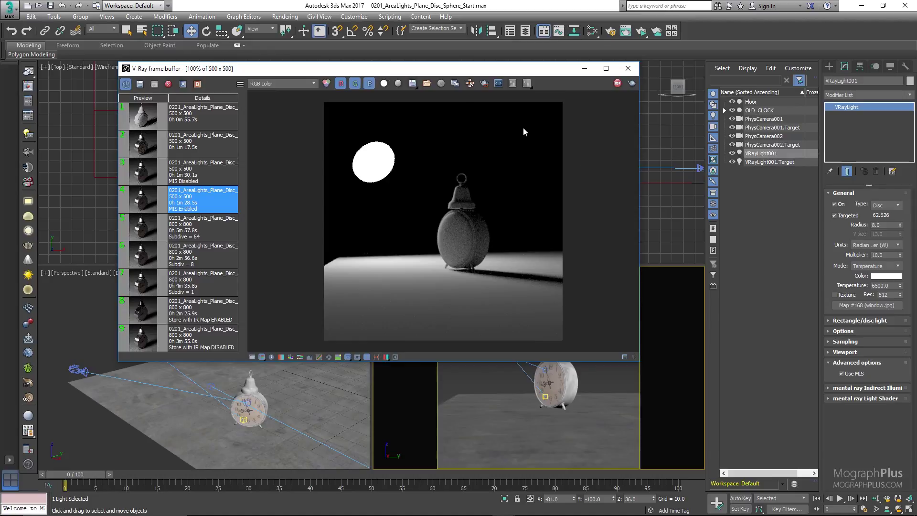
# Step: Test the disc light in the live render with a radius of 16 and of 2, and return it to 8
pyautogui.click(889, 225)
pyautogui.write('1')
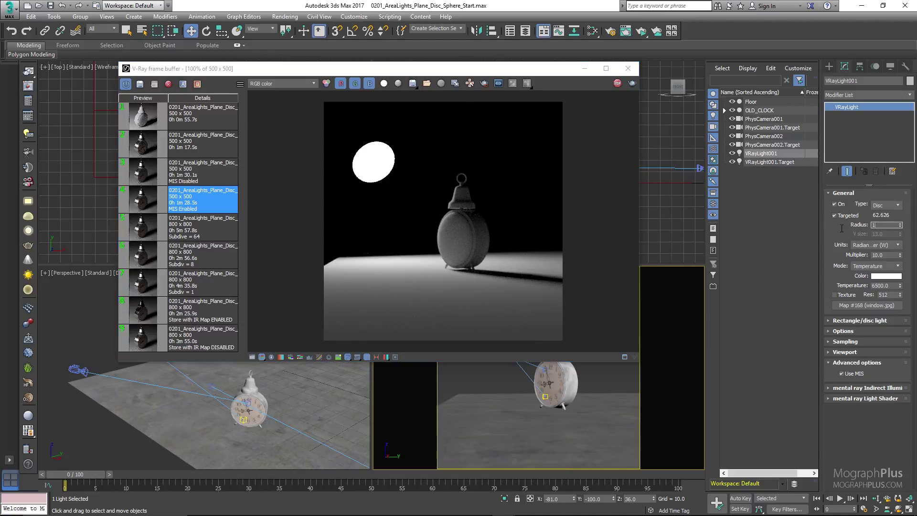
pyautogui.write('6')
pyautogui.press('Return')
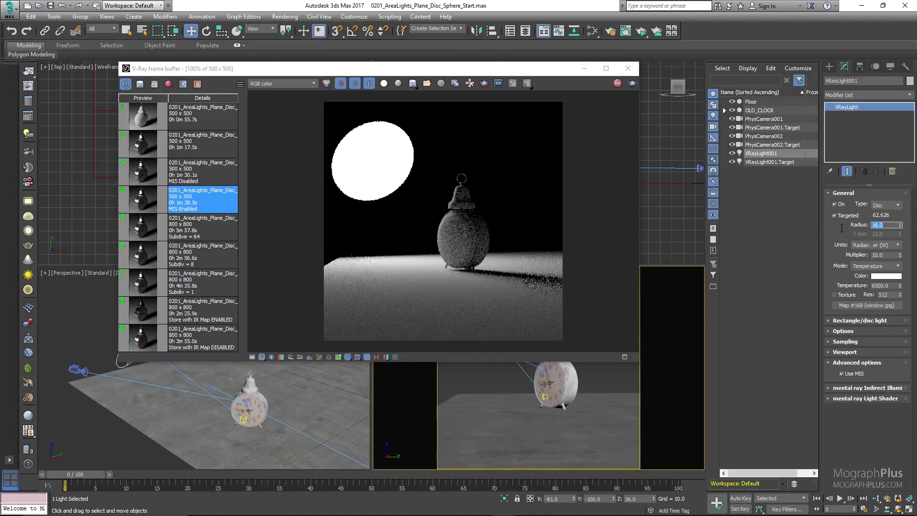
pyautogui.write('2')
pyautogui.press('Return')
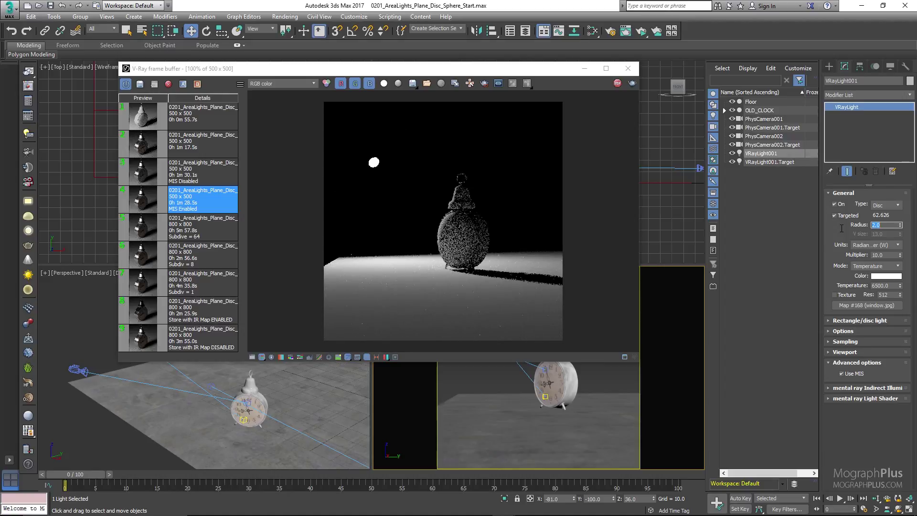
pyautogui.write('8')
pyautogui.press('Return')
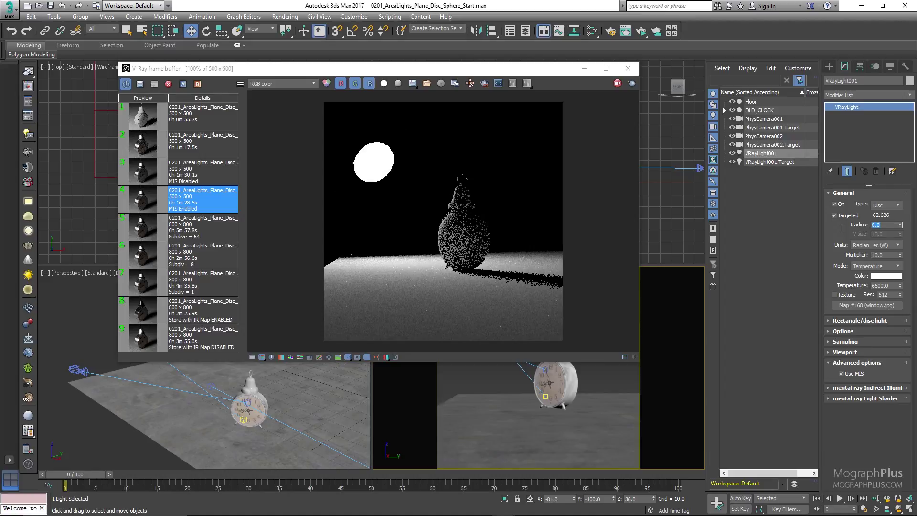
# Step: Compare larger disc radii of 16 and 24 in the live render, and restore the radius to 8
pyautogui.write('16')
pyautogui.press('Return')
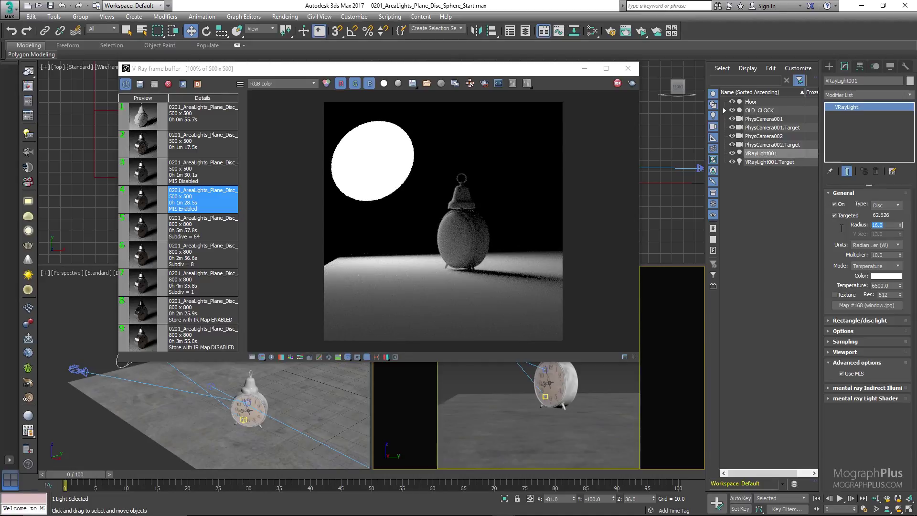
pyautogui.write('24')
pyautogui.press('Return')
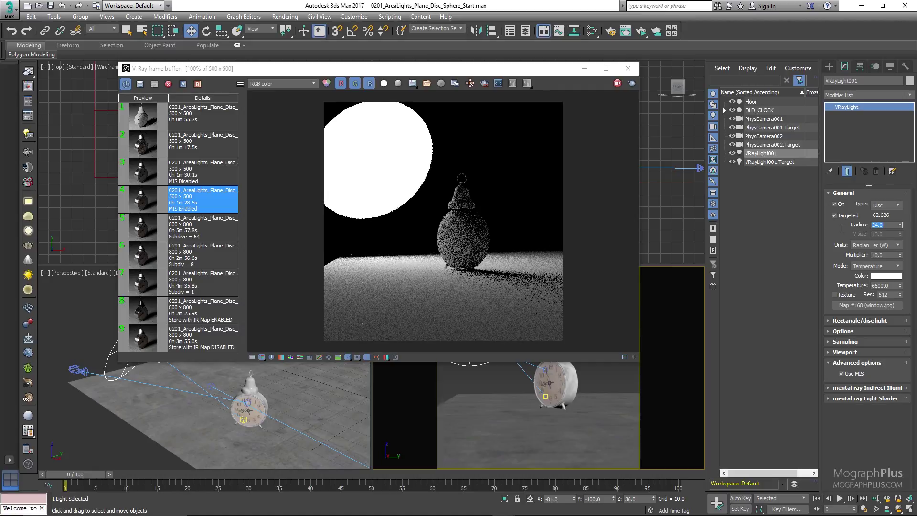
pyautogui.write('8')
pyautogui.press('Return')
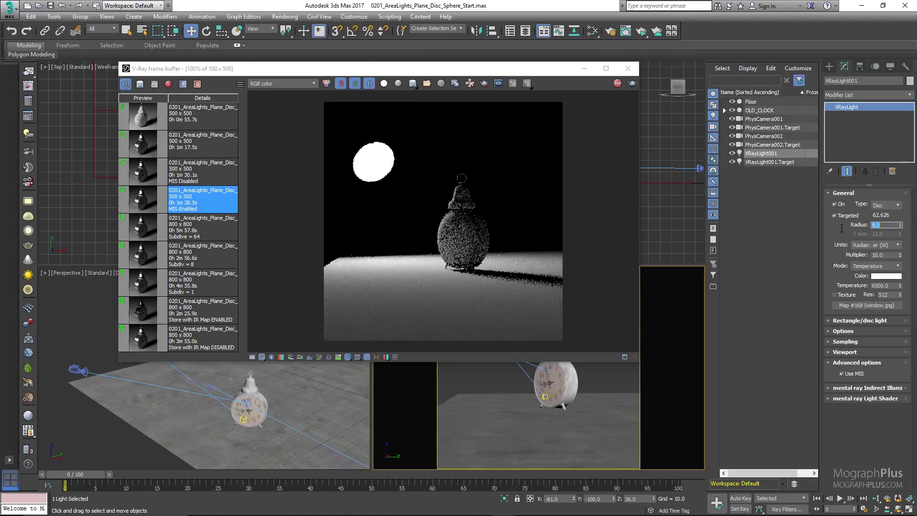
# Step: Change the light type to Sphere and orbit the PhysCamera002 view to look down on the light and the clock
pyautogui.click(890, 206)
pyautogui.click(881, 226)
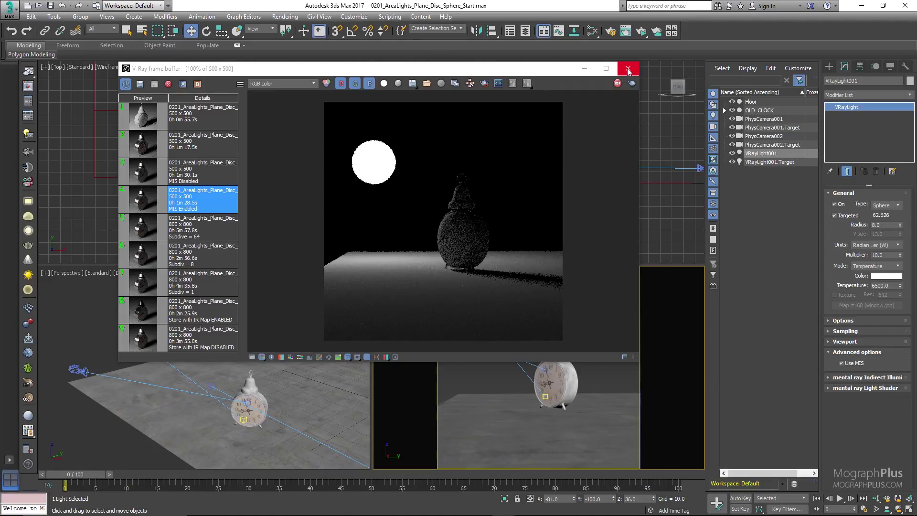
pyautogui.moveTo(540, 70); pyautogui.dragTo(330, 87)
pyautogui.rightClick(591, 314)
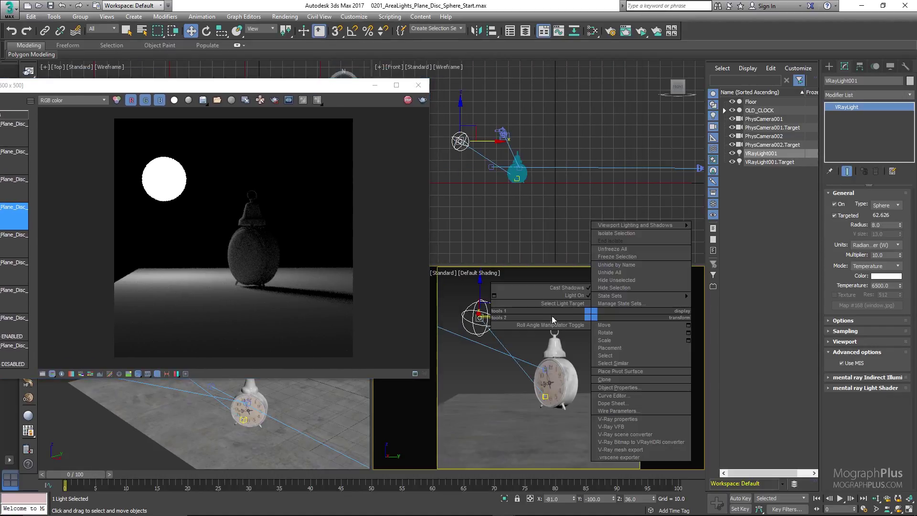
pyautogui.click(484, 359)
pyautogui.keyDown('alt'); pyautogui.moveTo(505, 318); pyautogui.dragTo(530, 326, button='middle'); pyautogui.keyUp('alt')
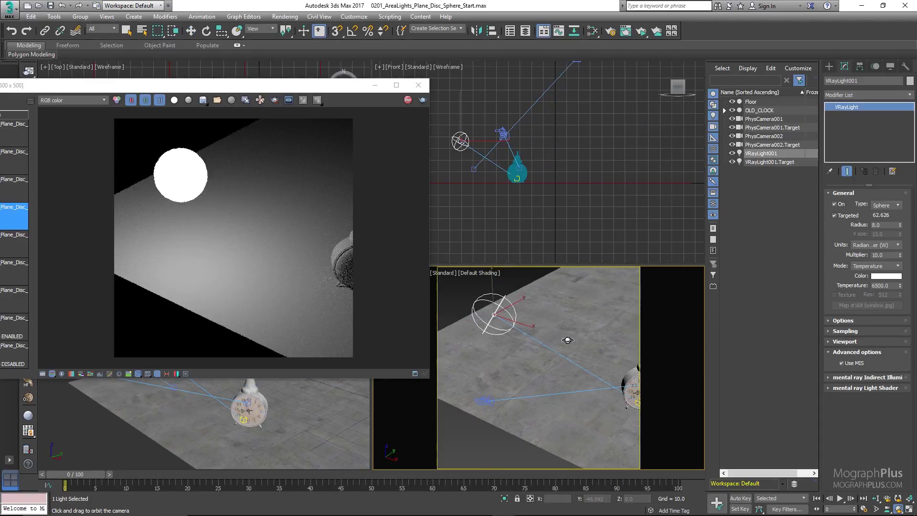
pyautogui.moveTo(537, 336); pyautogui.dragTo(563, 338)
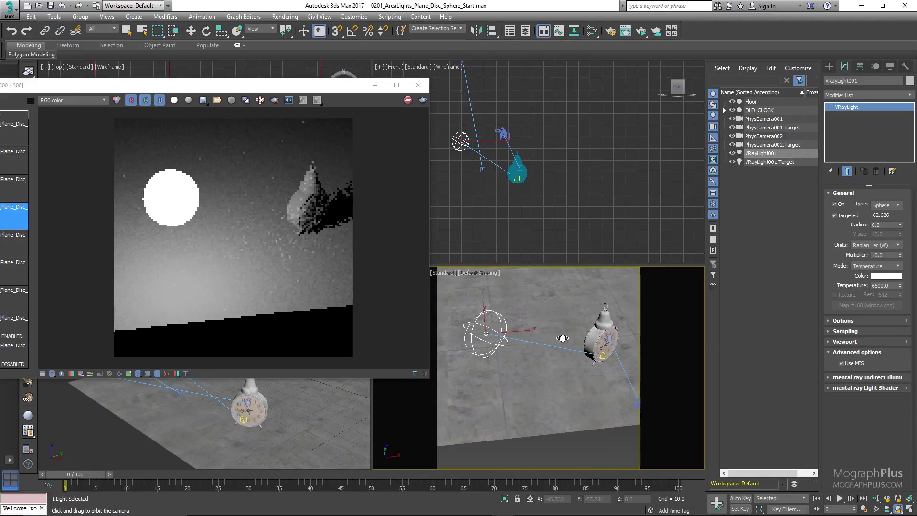
# Step: Try a sphere light radius of 24 in the live render and reset it to 8
pyautogui.click(882, 226)
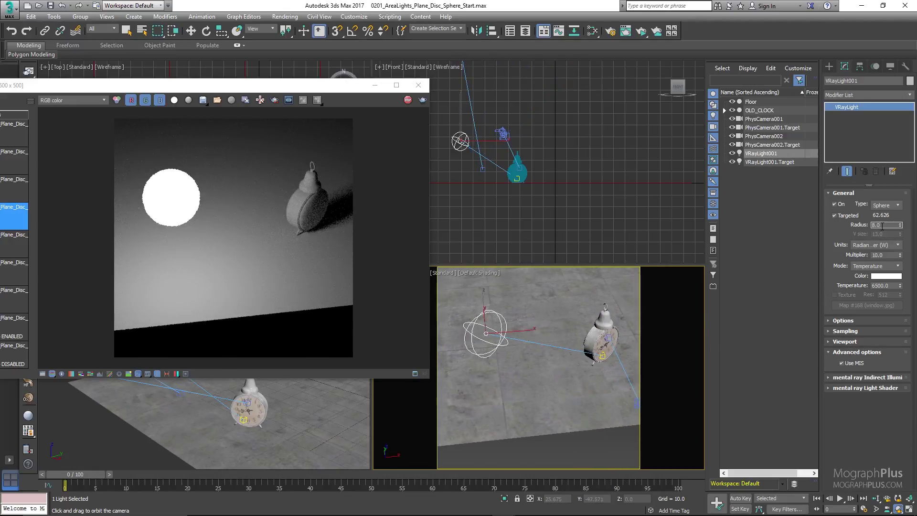
pyautogui.write('24')
pyautogui.press('Return')
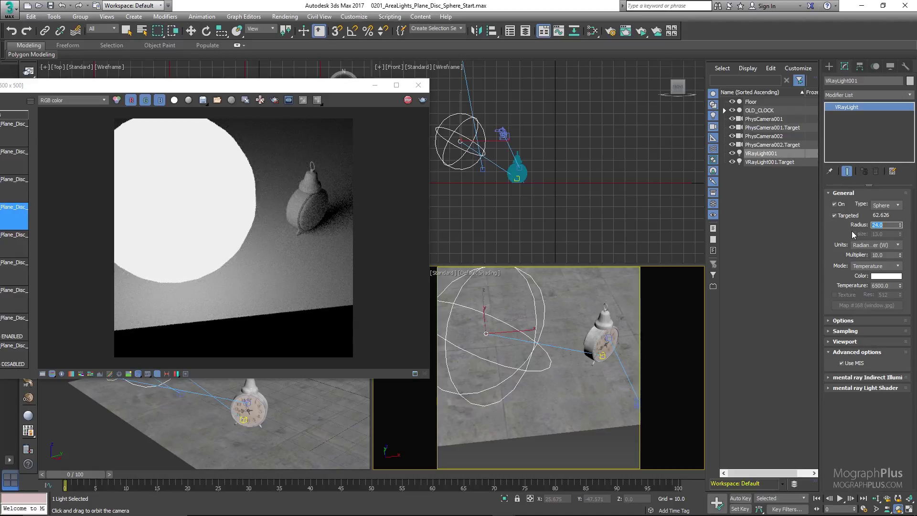
pyautogui.press('Return')
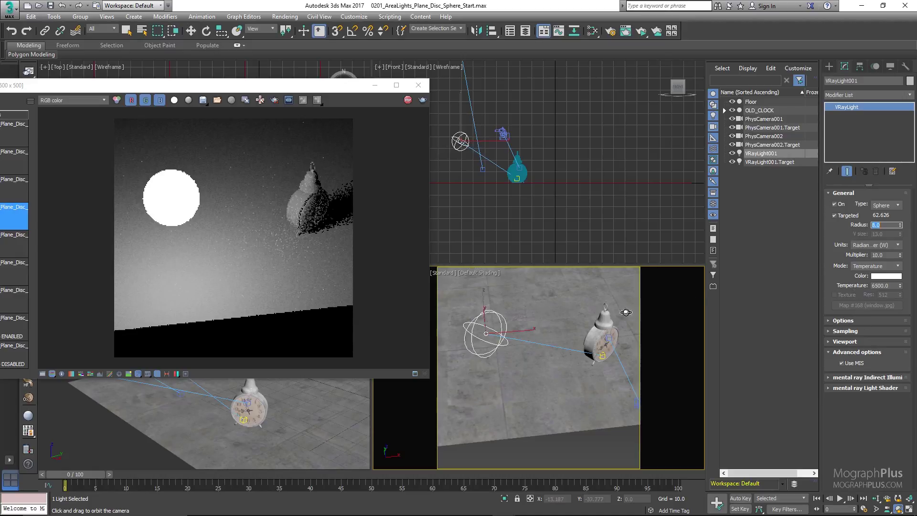
# Step: Set the light type back to Plane and switch the camera viewport to PhysCamera001
pyautogui.click(880, 206)
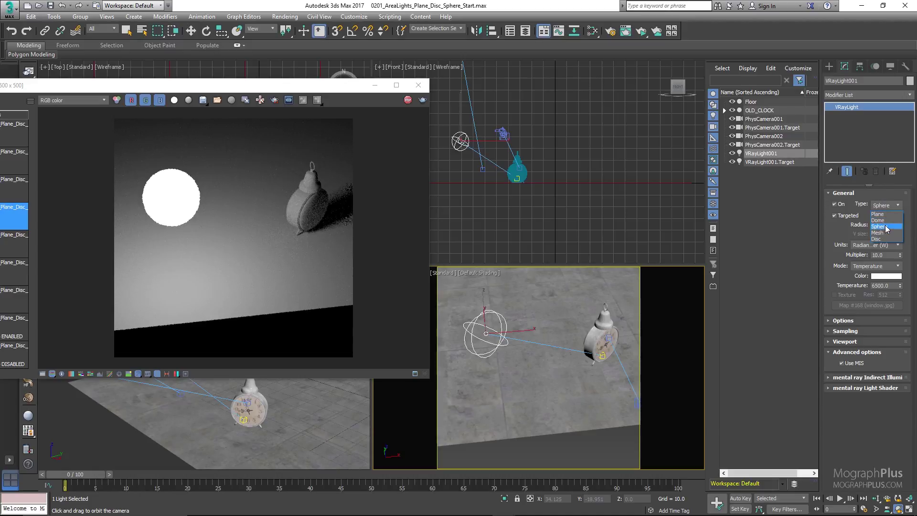
pyautogui.click(885, 212)
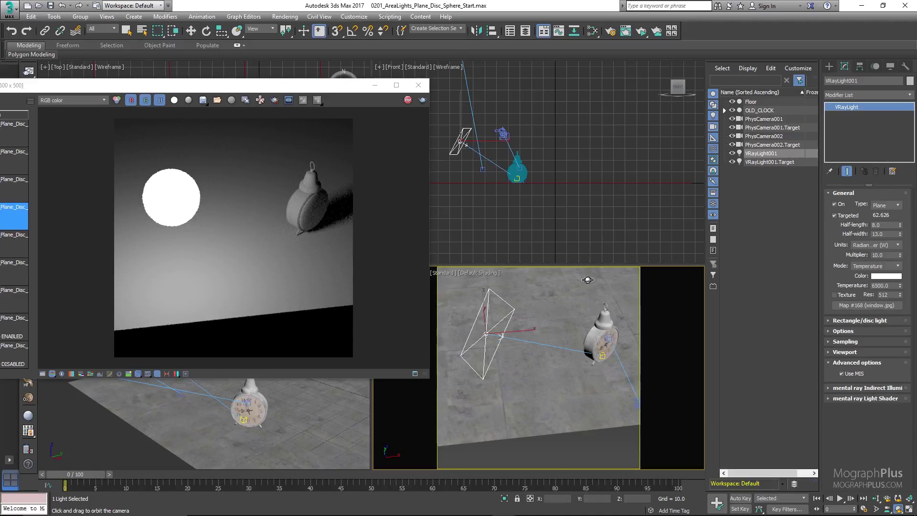
pyautogui.rightClick(544, 323)
pyautogui.rightClick(534, 372)
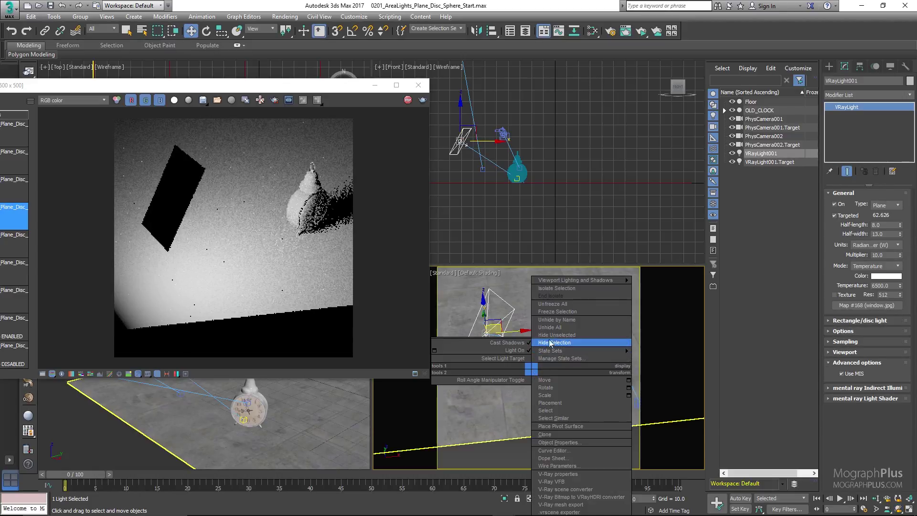
pyautogui.press('c')
pyautogui.doubleClick(460, 193)
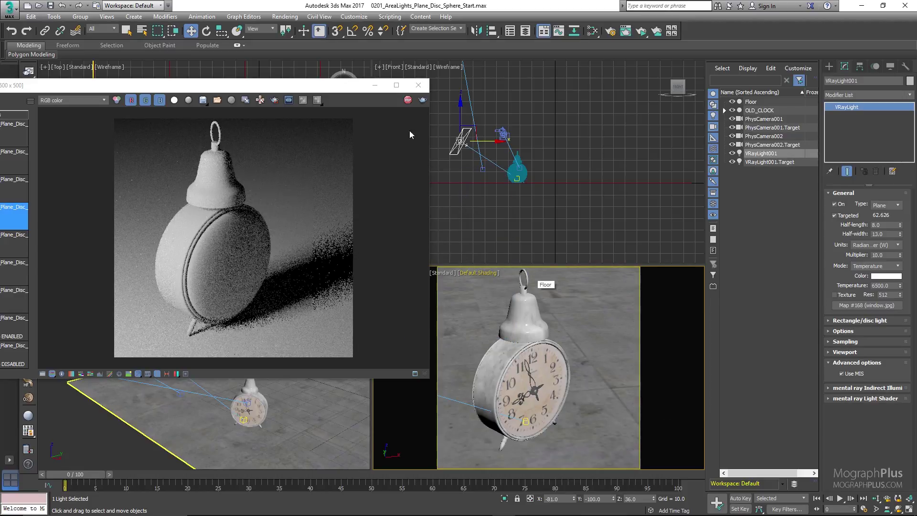
# Step: Stop the live render and close the frame buffer
pyautogui.moveTo(344, 87); pyautogui.dragTo(467, 92)
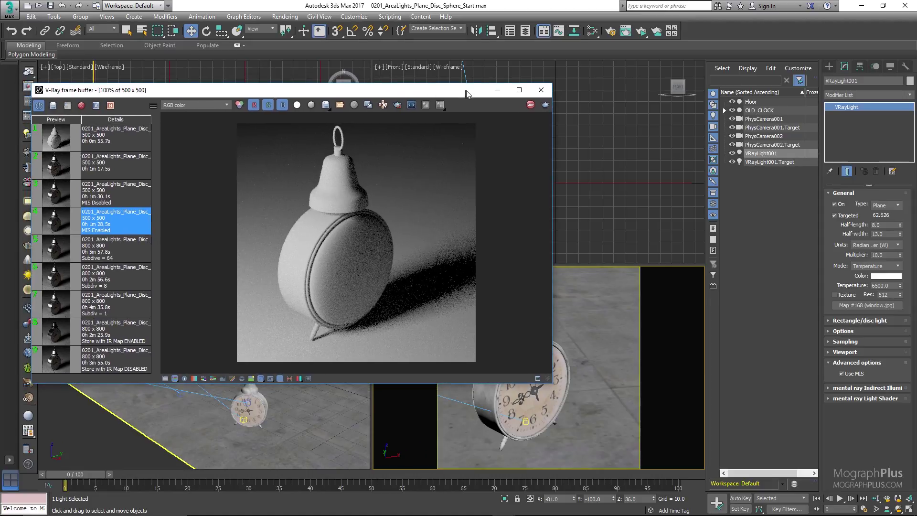
pyautogui.click(531, 105)
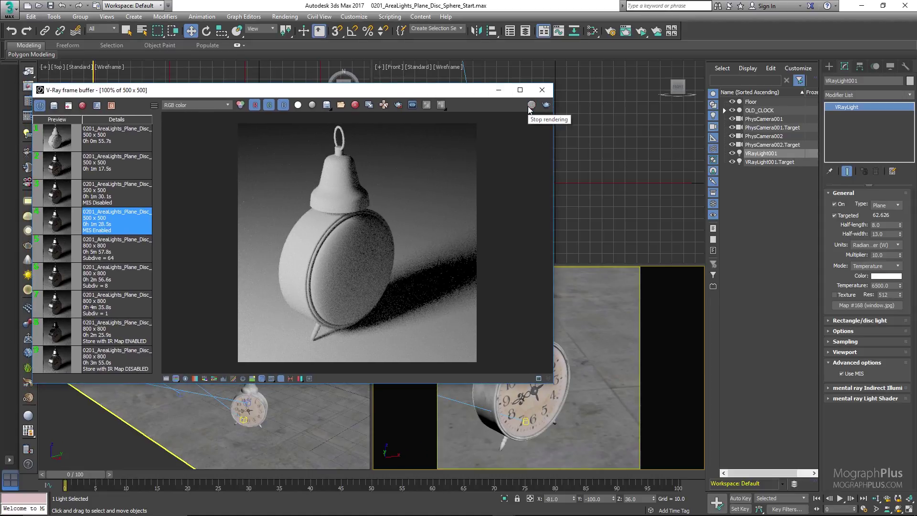
pyautogui.click(542, 90)
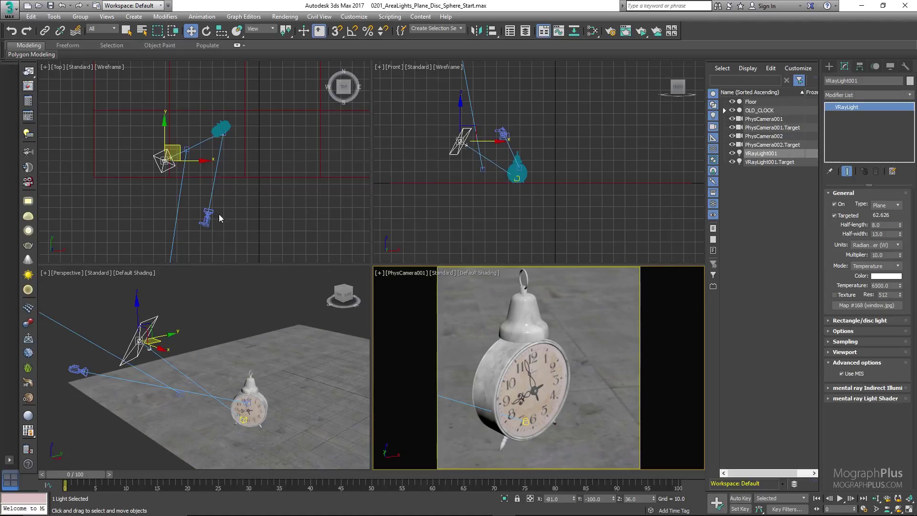
# Step: Clone VRayLight001 as a copy named VRayLight002, move it to the clock's opposite side at X about 8, and lower it to Z about 20
pyautogui.rightClick(148, 222)
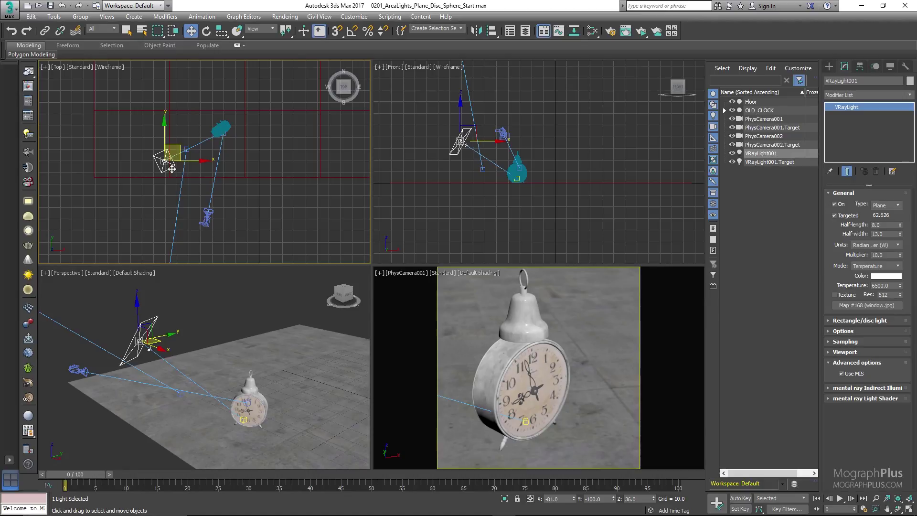
pyautogui.hotkey('ctrl', 'v')
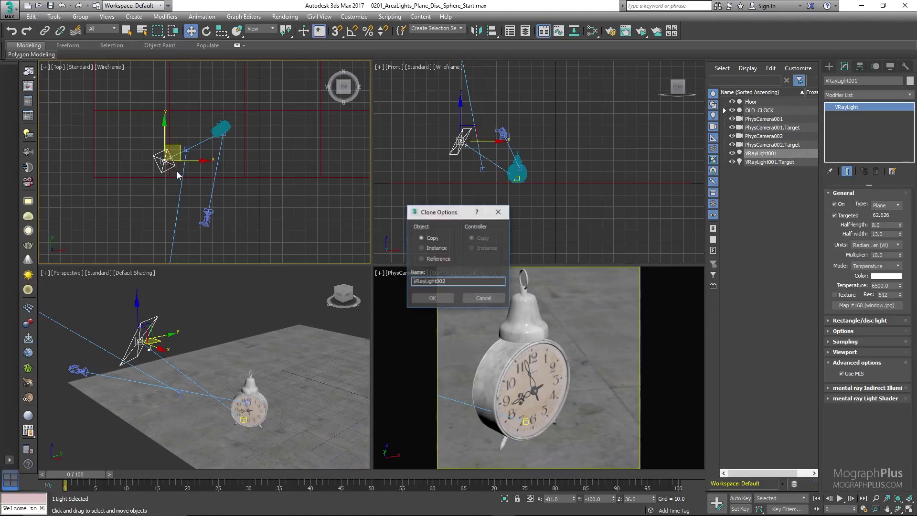
pyautogui.click(431, 298)
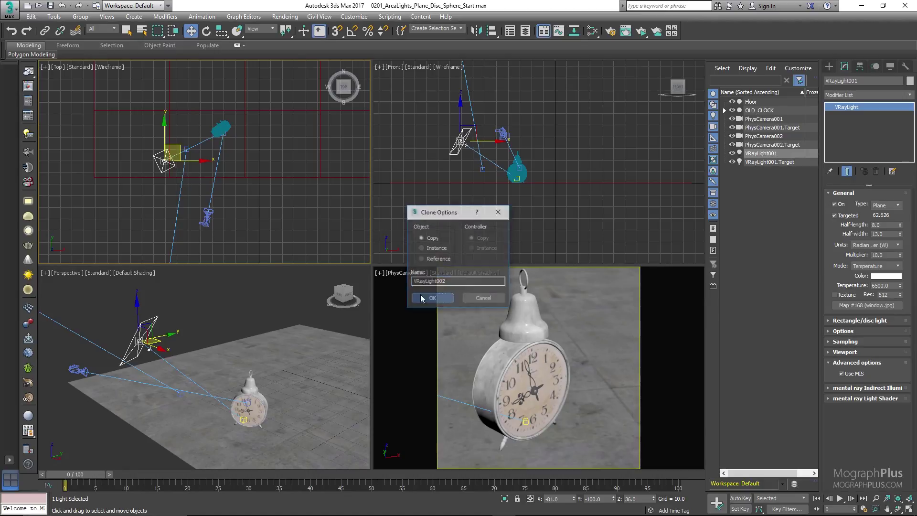
pyautogui.moveTo(203, 161); pyautogui.dragTo(305, 158)
pyautogui.rightClick(635, 94)
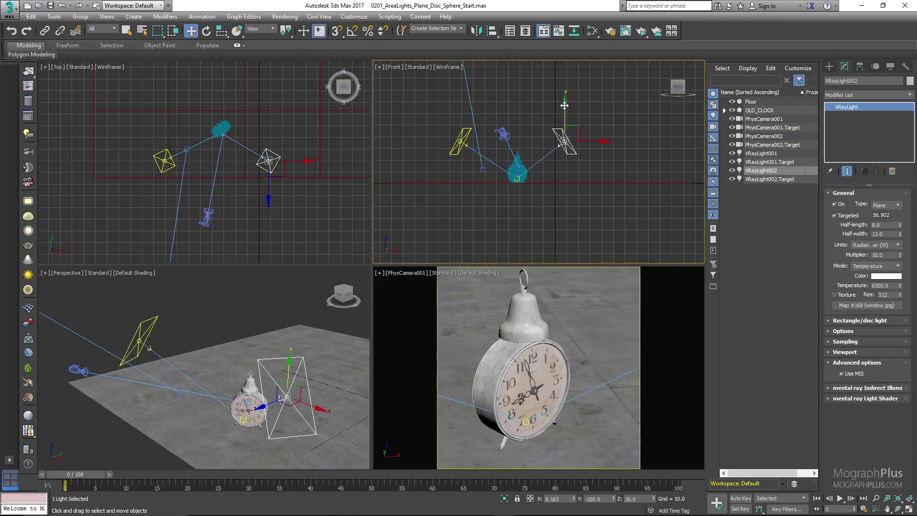
pyautogui.moveTo(565, 106); pyautogui.dragTo(565, 125)
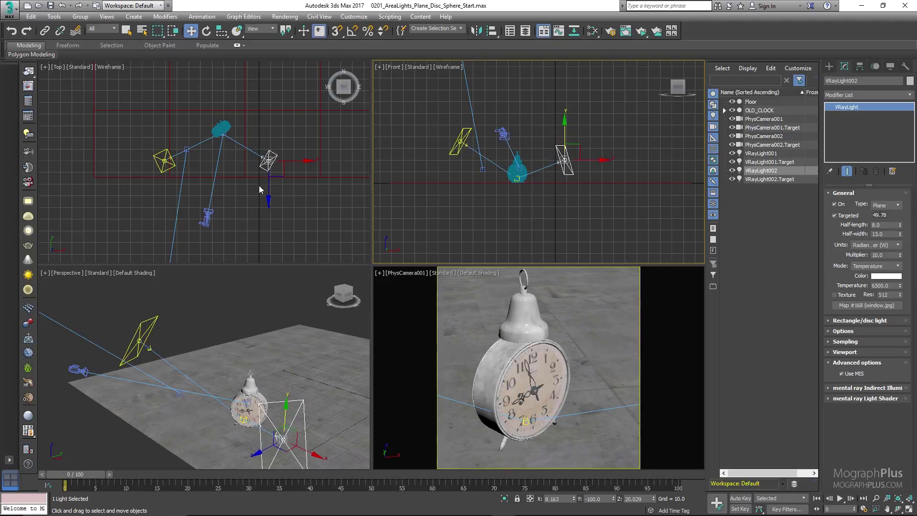
# Step: Refine the position of VRayLight002 beside the clock to about X 9.7, Y -93, Z 24.2
pyautogui.keyDown('alt'); pyautogui.moveTo(213, 301); pyautogui.dragTo(273, 295, button='middle'); pyautogui.keyUp('alt')
pyautogui.moveTo(250, 334); pyautogui.dragTo(222, 289, button='middle')
pyautogui.moveTo(291, 327); pyautogui.dragTo(288, 311)
pyautogui.press('alt')
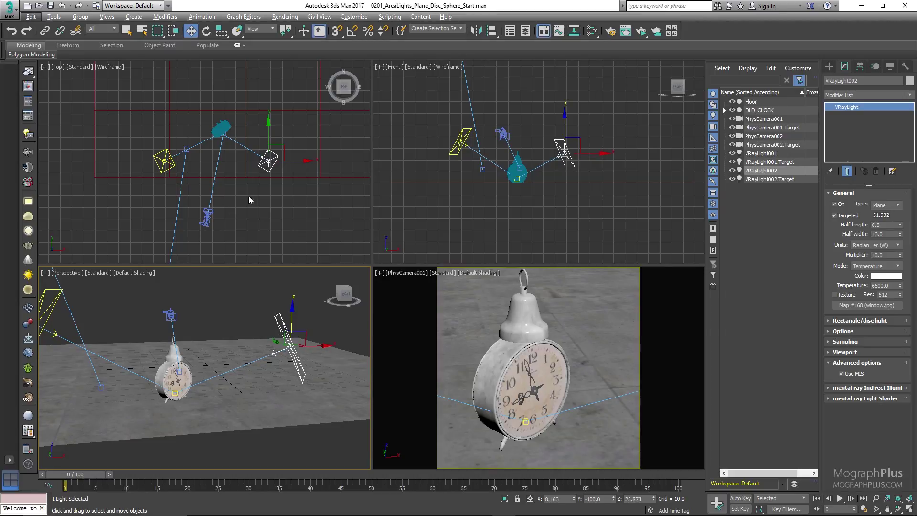
pyautogui.rightClick(282, 147)
pyautogui.moveTo(282, 145)
pyautogui.mouseDown()
pyautogui.moveTo(293, 136)
pyautogui.moveTo(284, 137)
pyautogui.mouseUp()
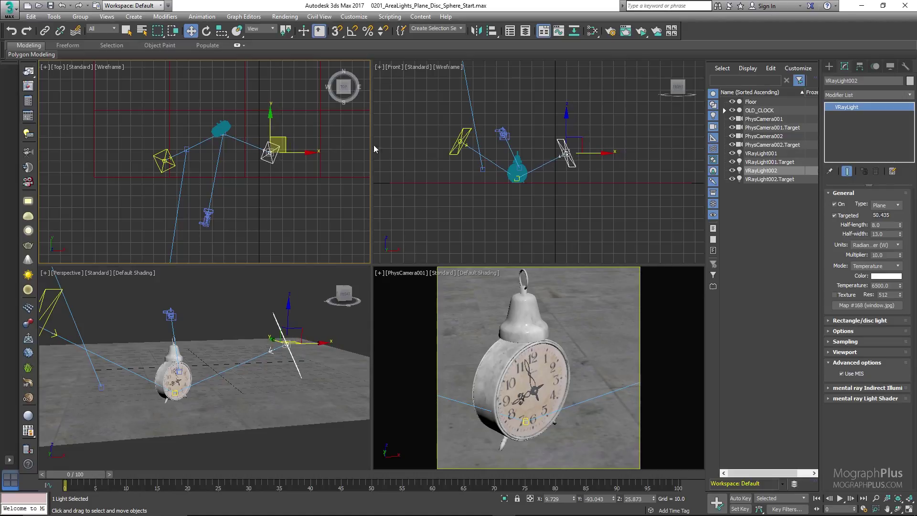
pyautogui.rightClick(566, 124)
pyautogui.moveTo(567, 123); pyautogui.dragTo(567, 126)
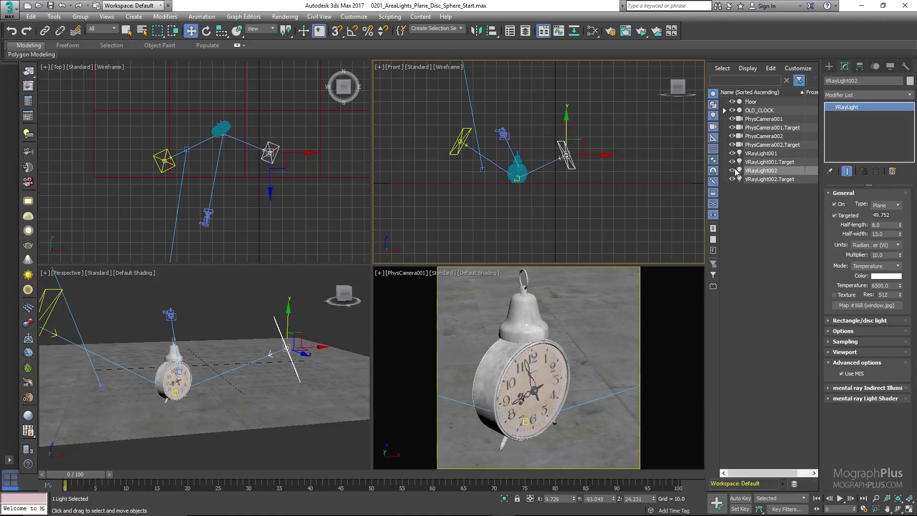
# Step: Set the half-width of VRayLight002 to 45
pyautogui.doubleClick(884, 225)
pyautogui.click(885, 233)
pyautogui.write('45')
pyautogui.press('Return')
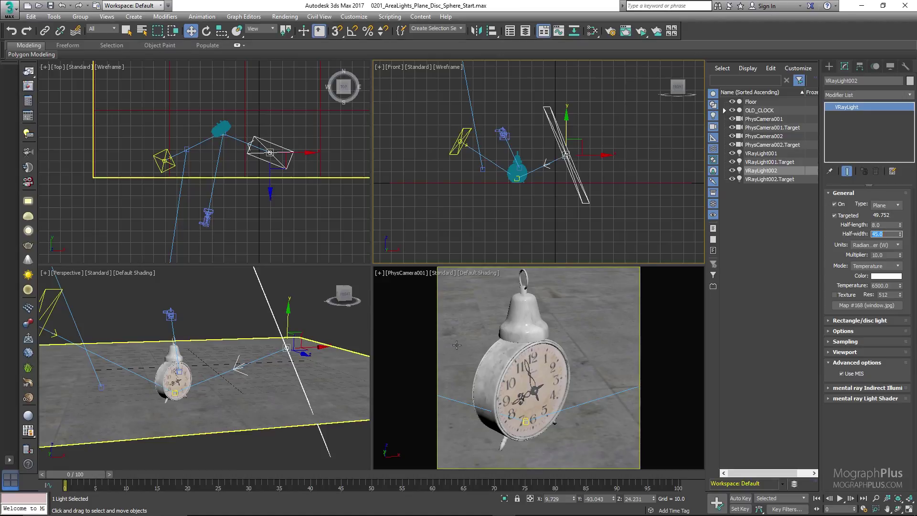
# Step: Start the live V-Ray render of the PhysCamera001 view and move the frame buffer clear of the Front view
pyautogui.rightClick(428, 343)
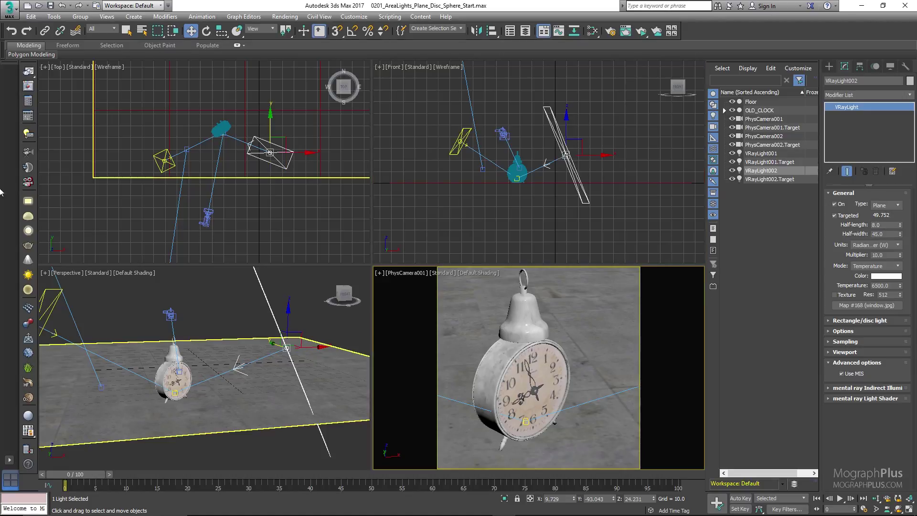
pyautogui.click(641, 31)
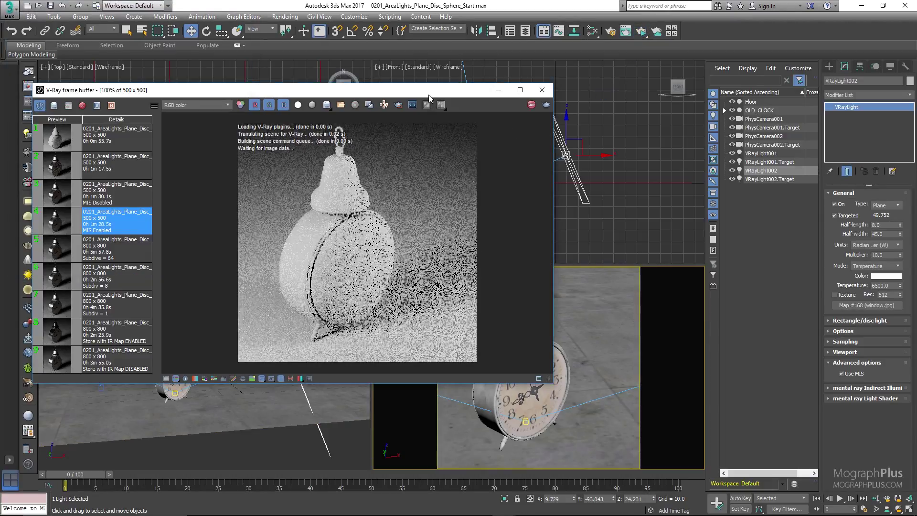
pyautogui.moveTo(428, 90); pyautogui.dragTo(355, 90)
# Step: Raise VRayLight002 in the Front view to about X 8.5, Z 40.2 and set its multiplier to 2
pyautogui.rightClick(631, 153)
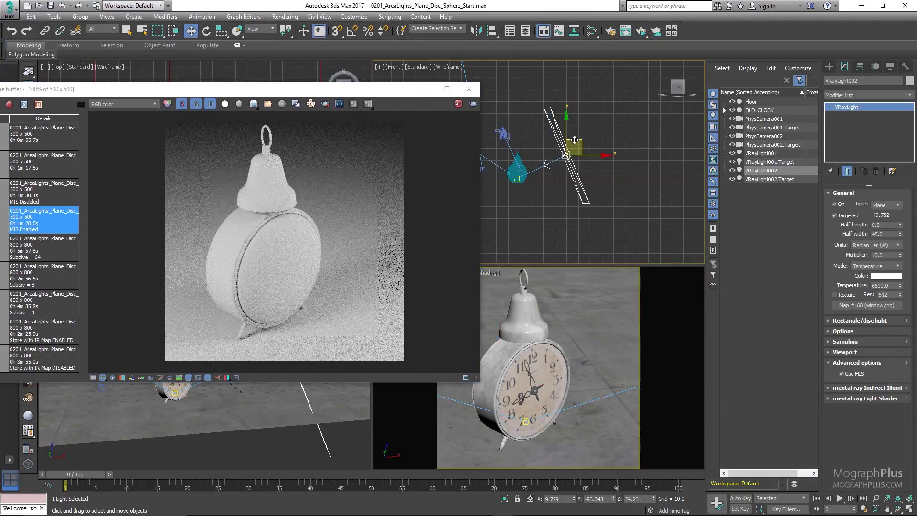
pyautogui.moveTo(575, 140); pyautogui.dragTo(574, 122)
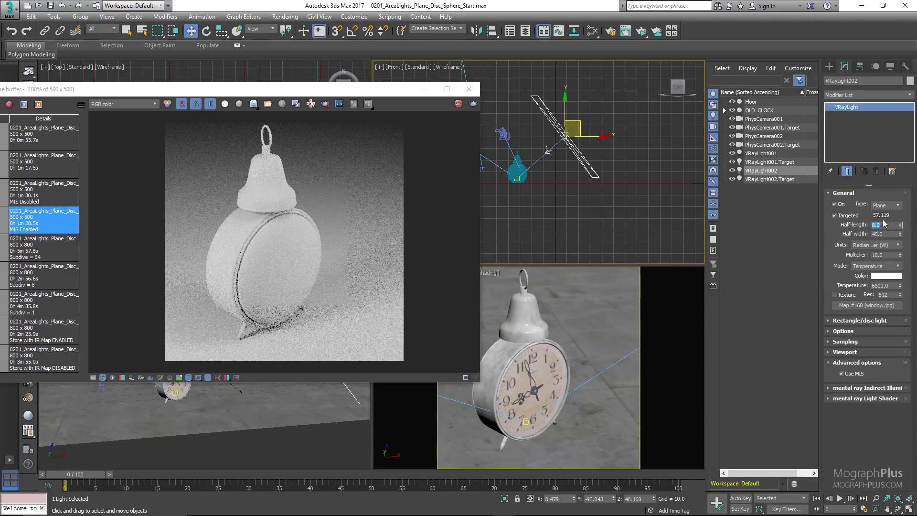
pyautogui.click(880, 255)
pyautogui.write('2')
pyautogui.press('Return')
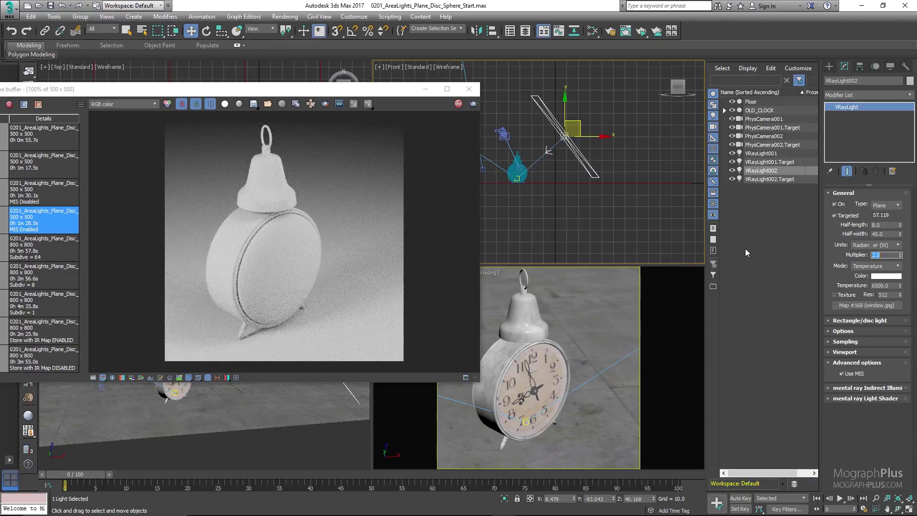
# Step: Toggle VRayLight002 off and on to compare its contribution in the live render
pyautogui.click(834, 205)
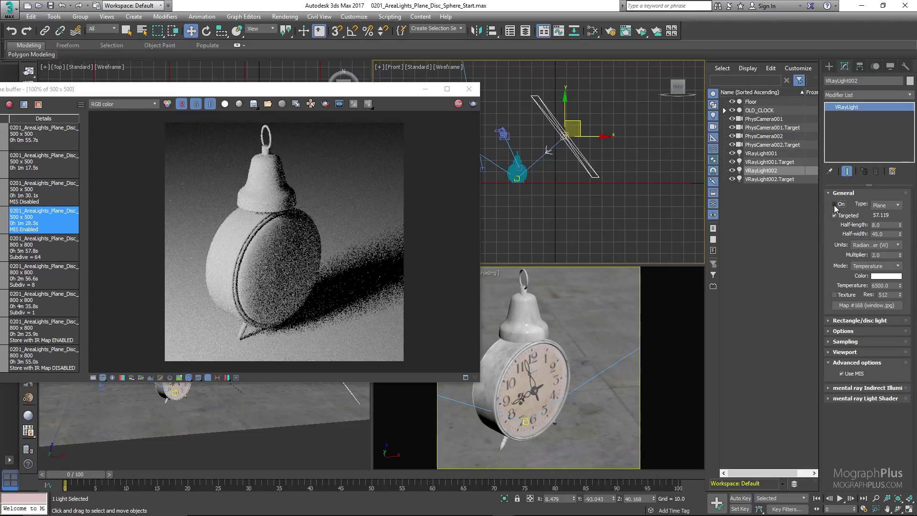
pyautogui.click(834, 205)
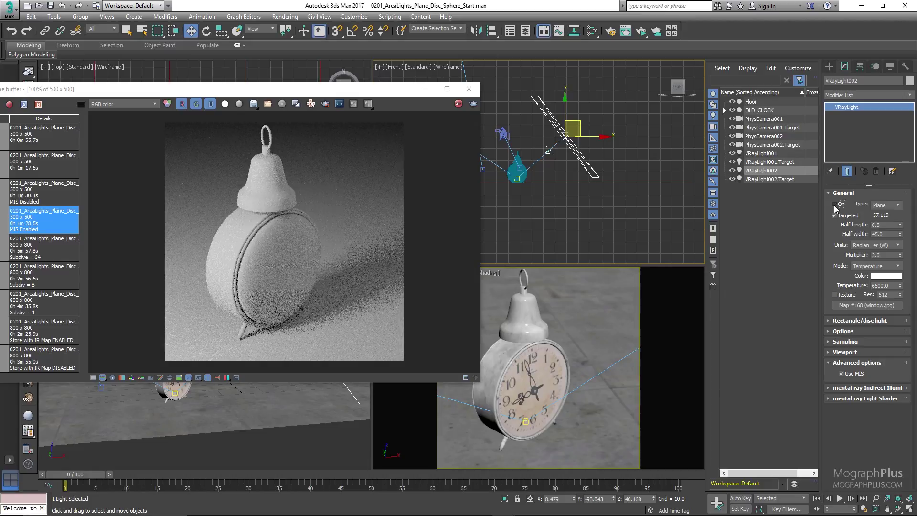
pyautogui.click(835, 204)
pyautogui.click(834, 205)
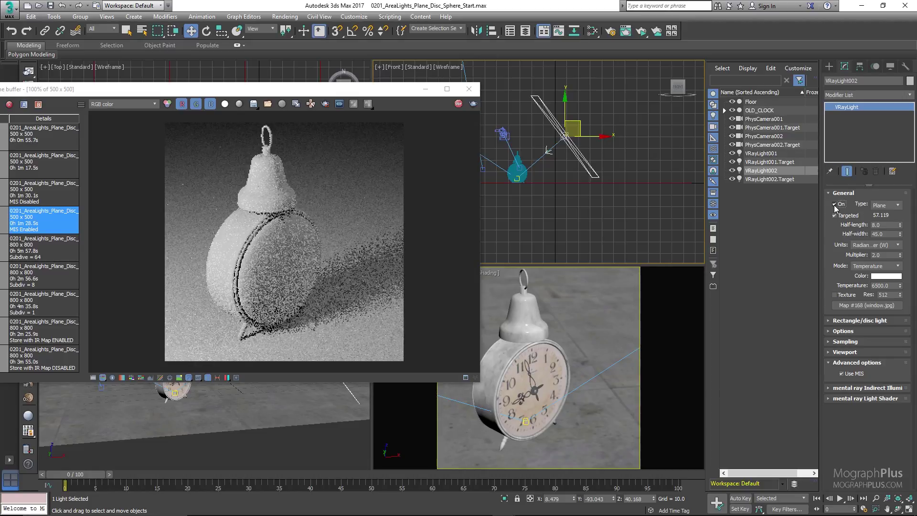
# Step: Disable the material override in the V-Ray RT render setup and close the settings
pyautogui.moveTo(29, 93); pyautogui.dragTo(34, 138)
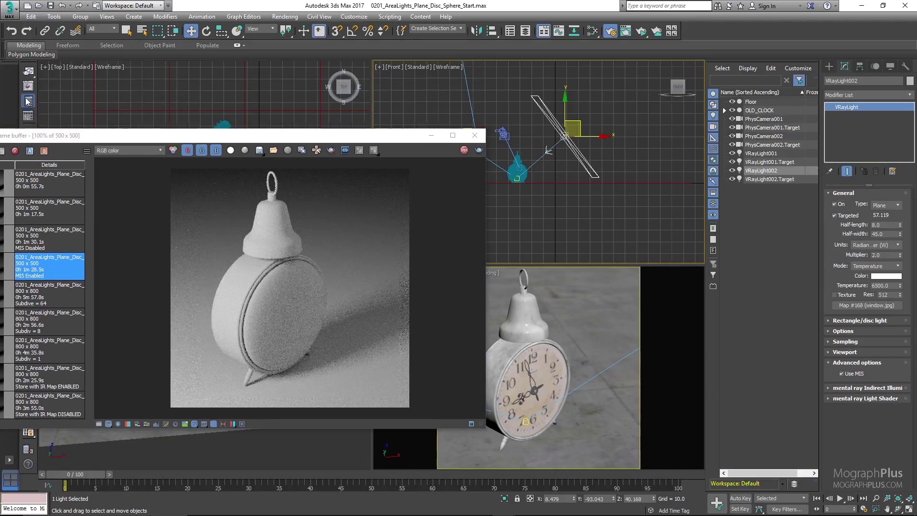
pyautogui.press('F10')
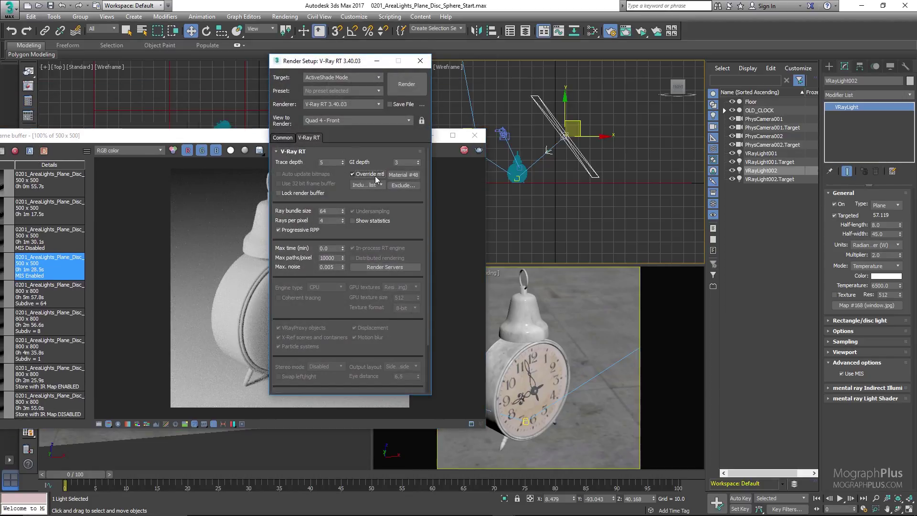
pyautogui.click(374, 175)
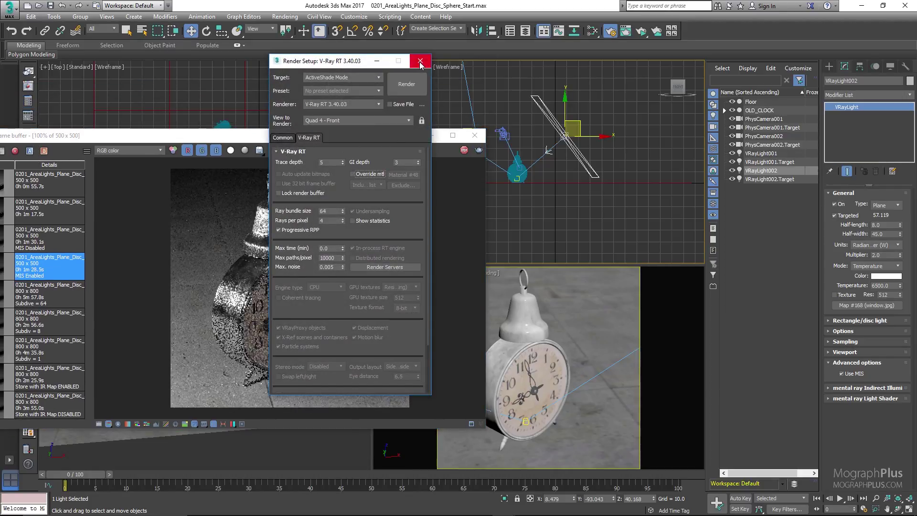
pyautogui.click(420, 62)
# Step: Inspect the clock's reflections in the render and shift VRayLight002 in the Top view to about X 8.8, Y -89.4
pyautogui.scroll(2, 273, 290)
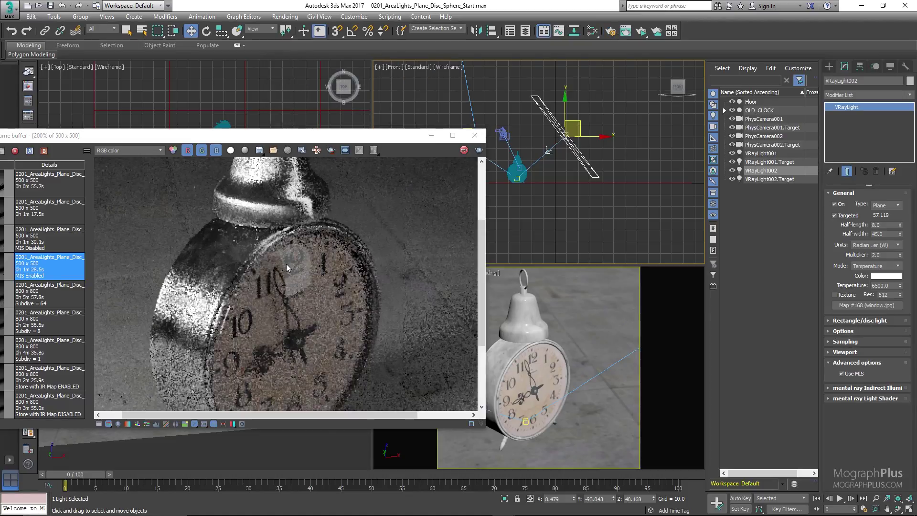
pyautogui.scroll(-1, 285, 263)
pyautogui.scroll(1, 290, 282)
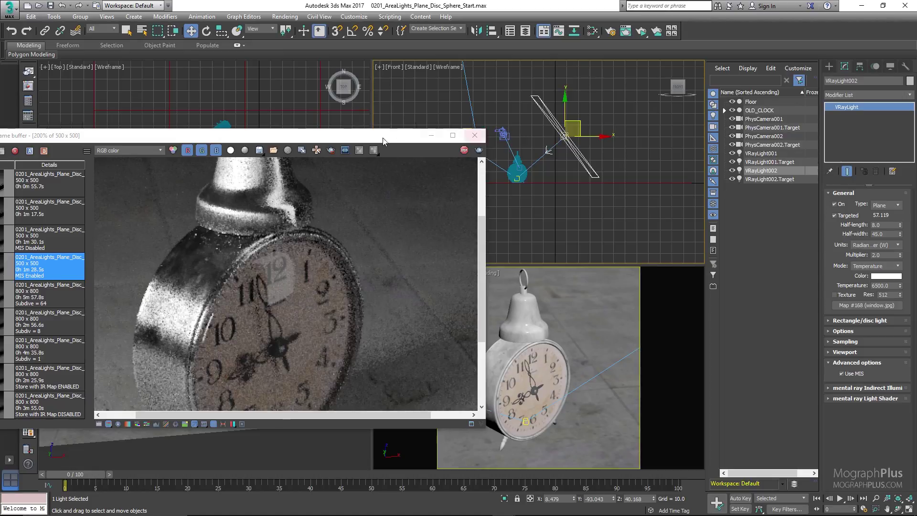
pyautogui.moveTo(347, 136); pyautogui.dragTo(357, 228)
pyautogui.rightClick(306, 139)
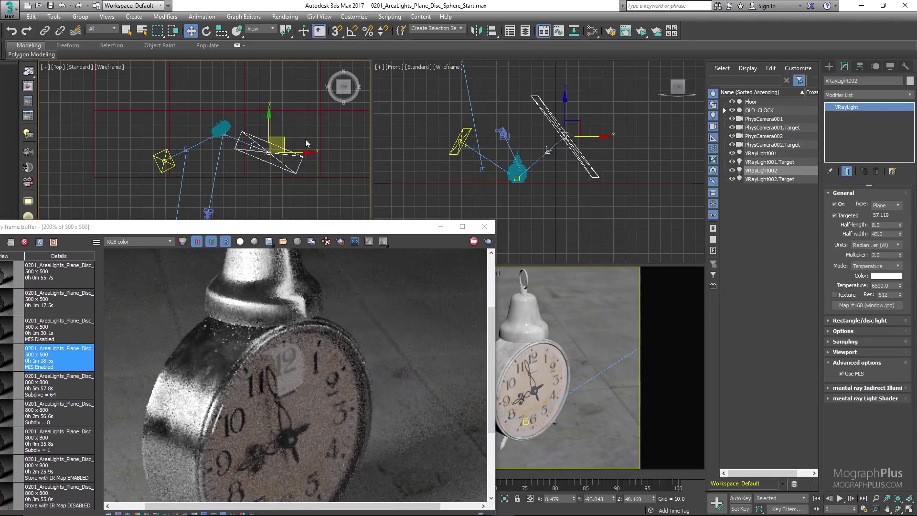
pyautogui.moveTo(282, 137); pyautogui.dragTo(283, 132)
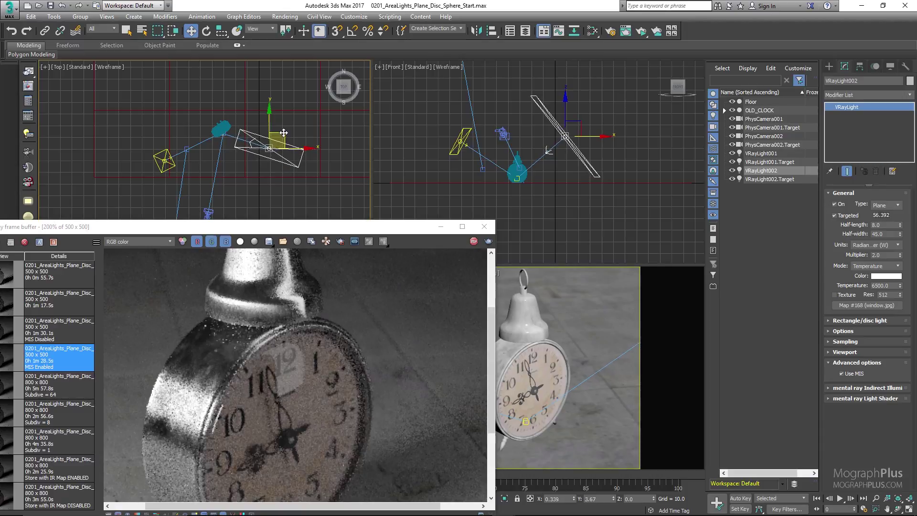
pyautogui.moveTo(322, 229); pyautogui.dragTo(294, 146)
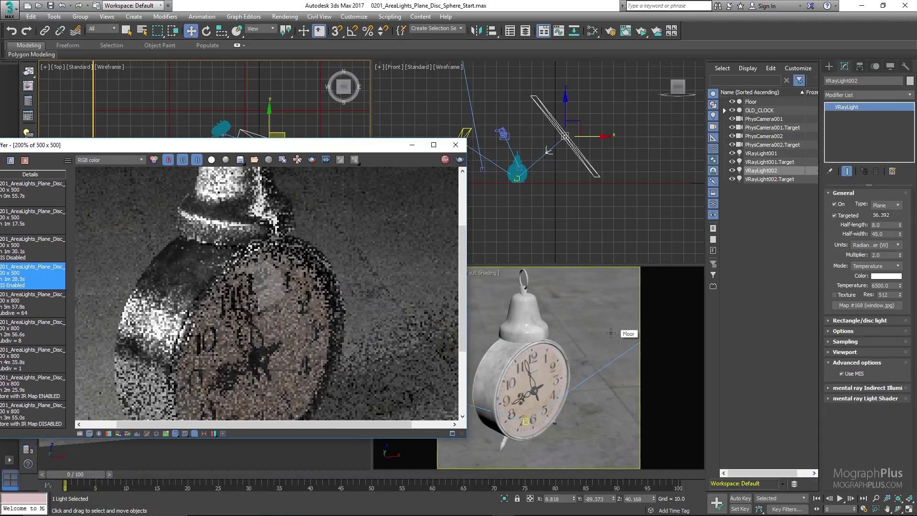
# Step: Assign the VRaySoftbox Map #167 as an instance to VRayLight002's texture, enable the texture, and close the material editor
pyautogui.click(622, 233)
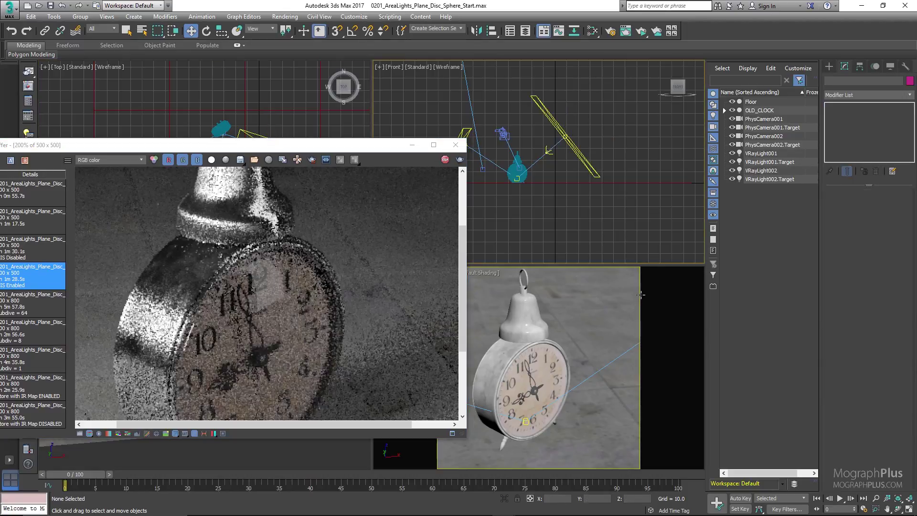
pyautogui.click(641, 295)
pyautogui.press('m')
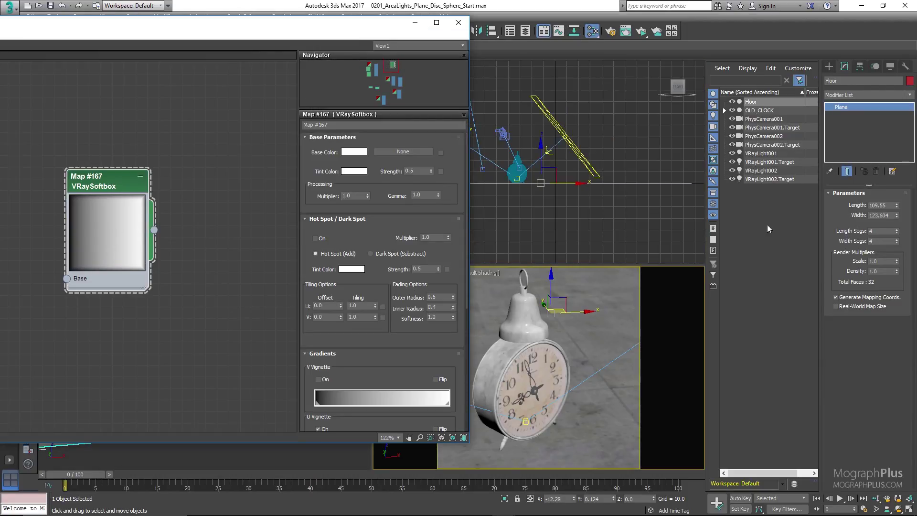
pyautogui.click(781, 170)
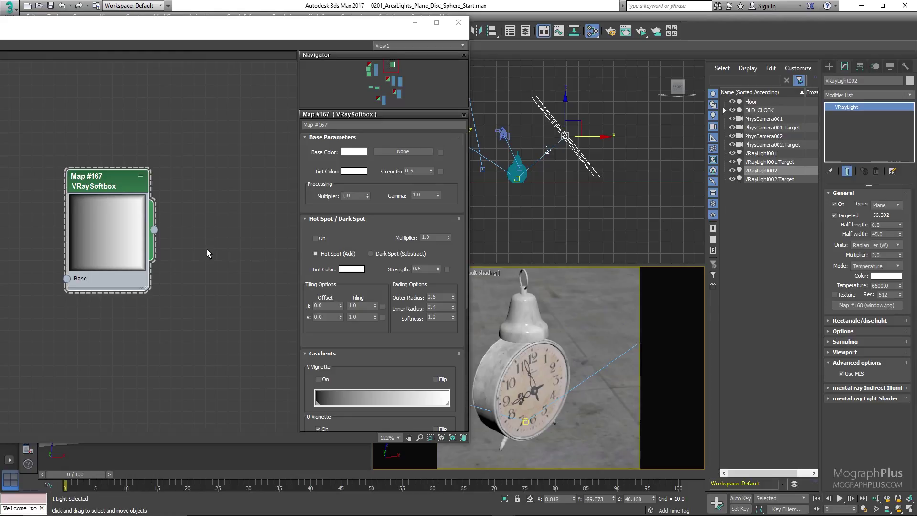
pyautogui.moveTo(155, 231); pyautogui.dragTo(860, 308)
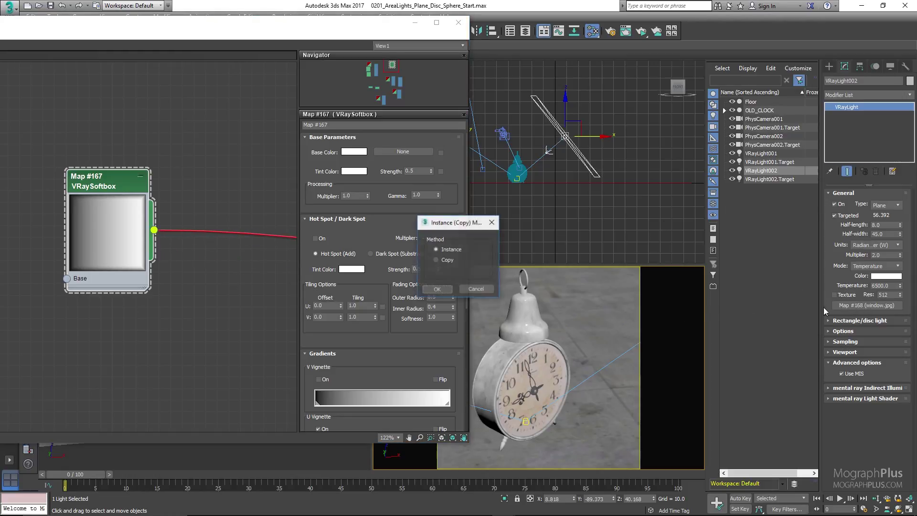
pyautogui.click(436, 288)
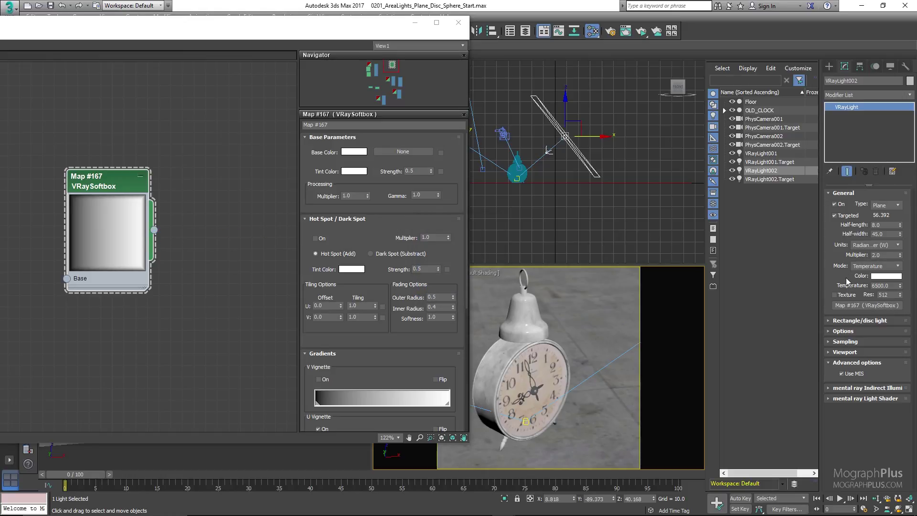
pyautogui.click(843, 294)
pyautogui.click(458, 23)
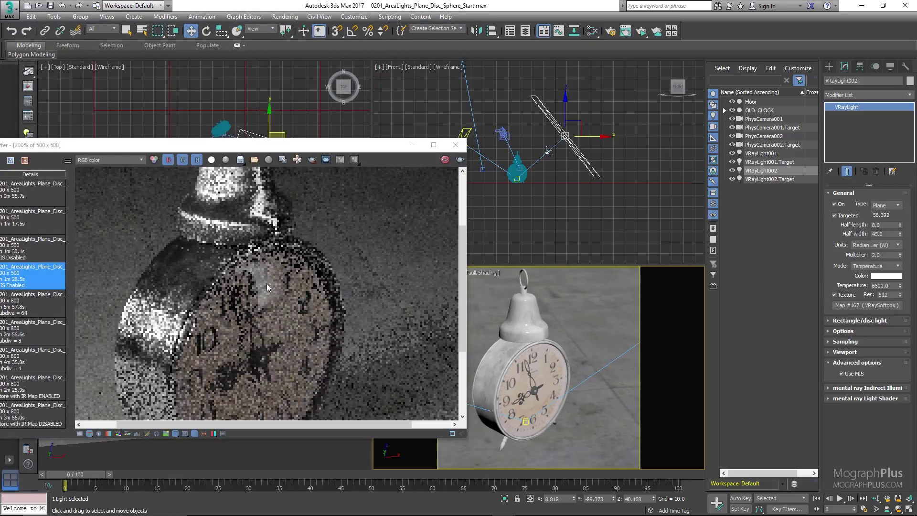
# Step: Render only a region over the clock's upper dial to check the light's reflection, and return to the full frame
pyautogui.click(312, 161)
pyautogui.moveTo(322, 328); pyautogui.dragTo(197, 230)
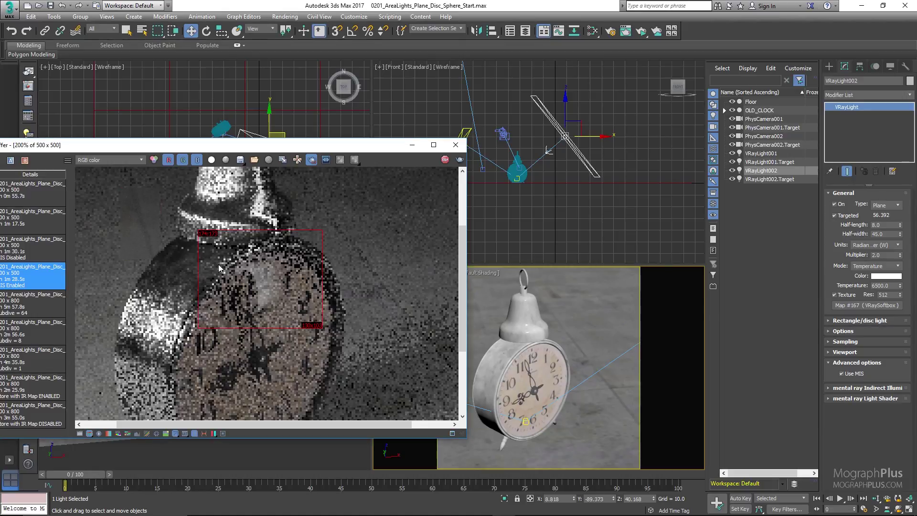
pyautogui.scroll(-3, 217, 252)
pyautogui.scroll(3, 239, 286)
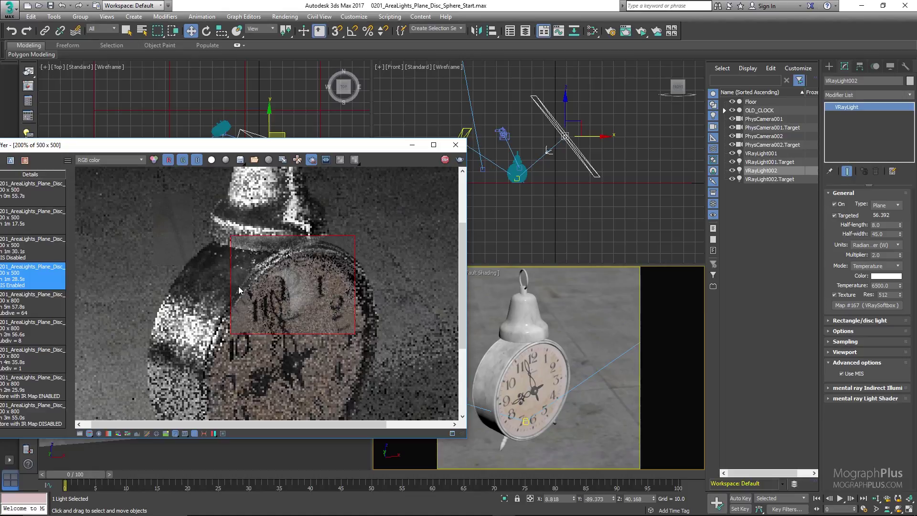
pyautogui.click(312, 162)
pyautogui.scroll(-1, 276, 283)
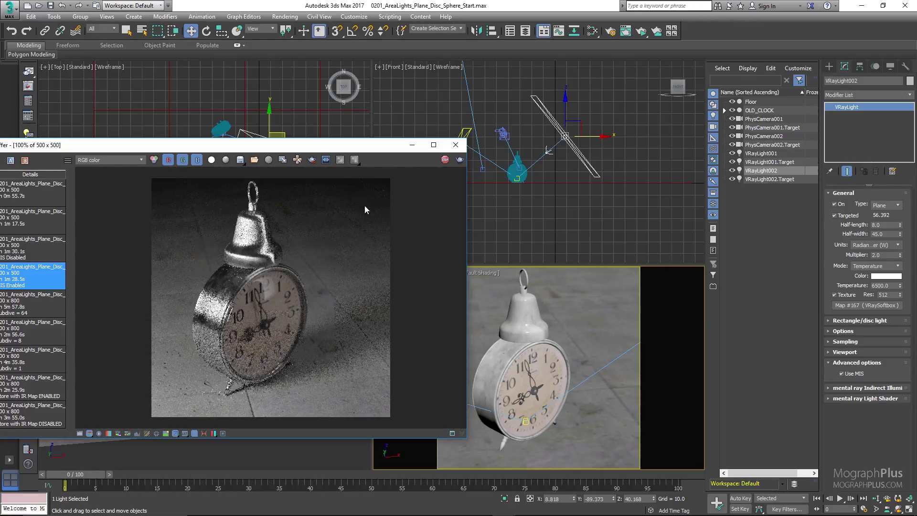
# Step: Create a V-Ray dome light on the floor at about X -7.7, Y -27.5 and show its parameters
pyautogui.moveTo(372, 145); pyautogui.dragTo(569, 296)
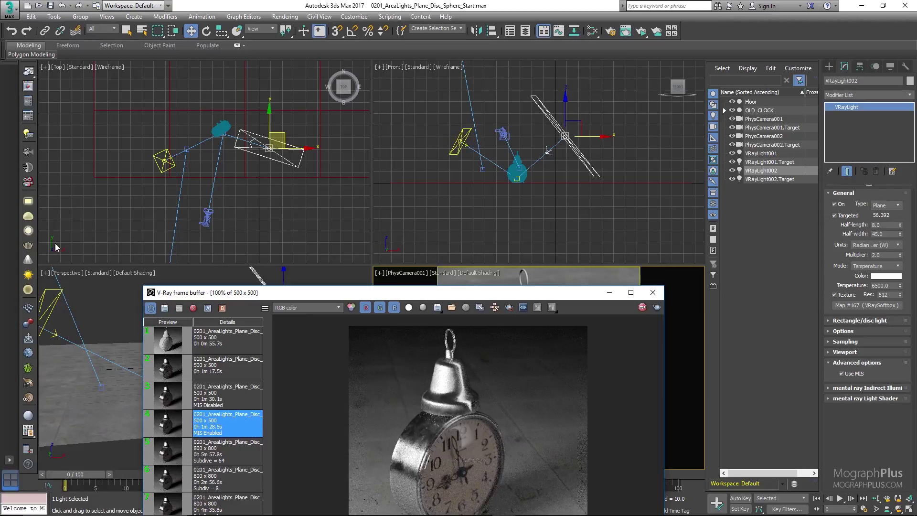
pyautogui.moveTo(223, 293); pyautogui.dragTo(367, 288)
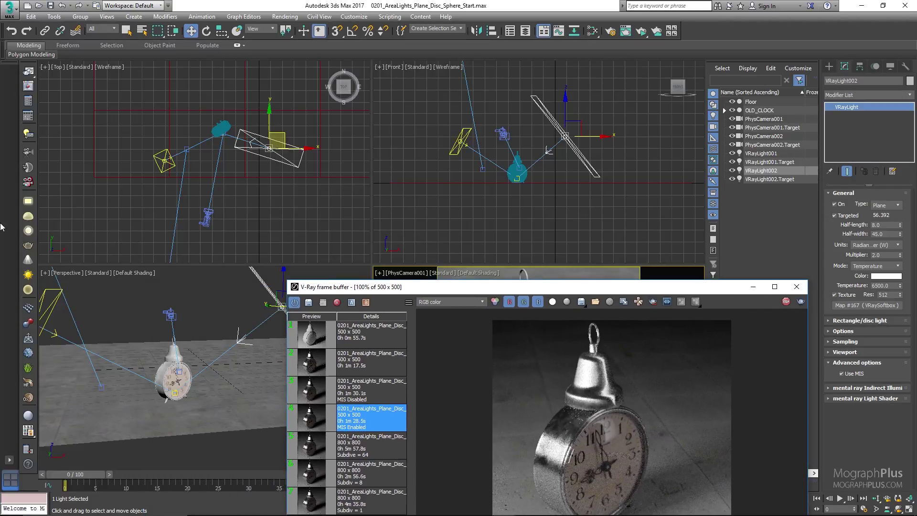
pyautogui.click(31, 214)
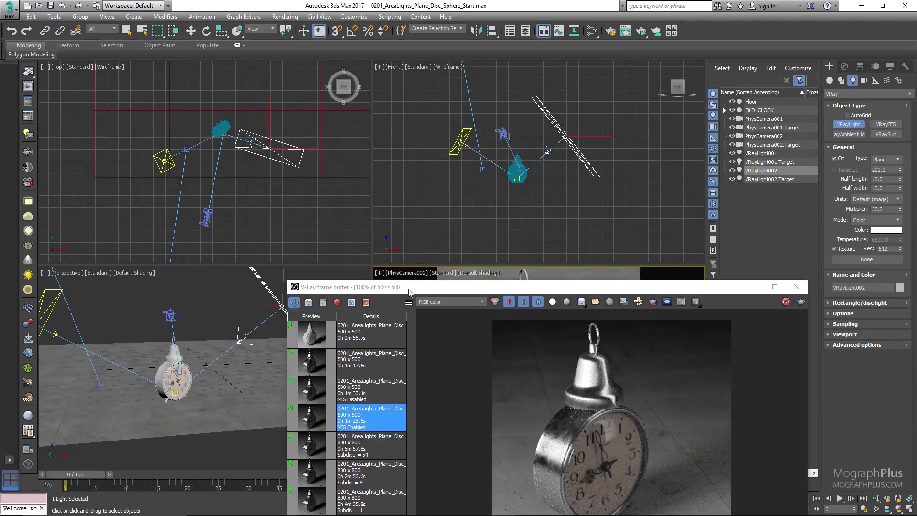
pyautogui.moveTo(409, 290); pyautogui.dragTo(0, 231)
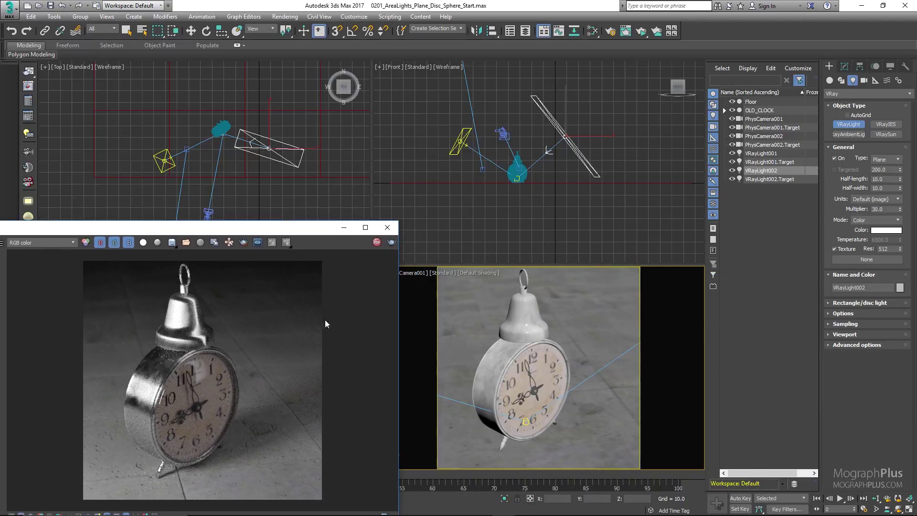
pyautogui.click(592, 340)
pyautogui.moveTo(293, 227); pyautogui.dragTo(406, 129)
pyautogui.click(845, 66)
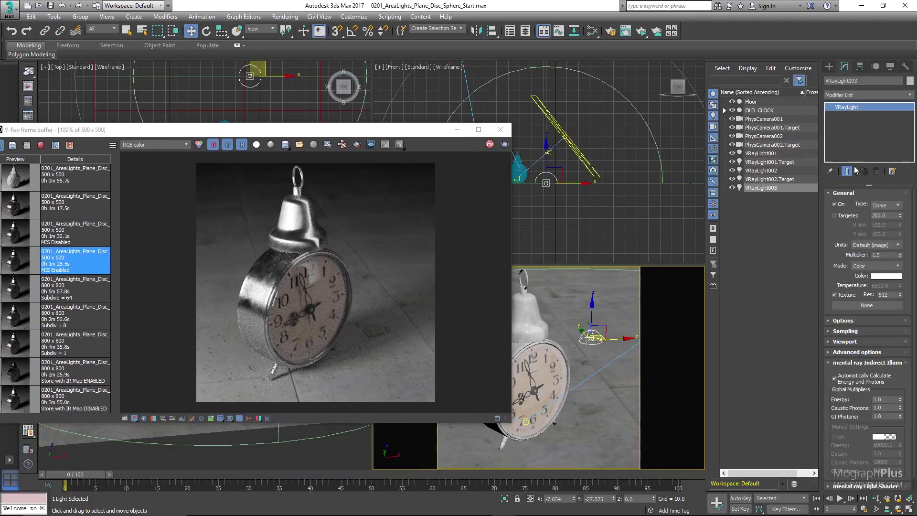
# Step: Assign a VRayHDRI map to the dome light's texture and load the HDR image from the images folder
pyautogui.click(867, 305)
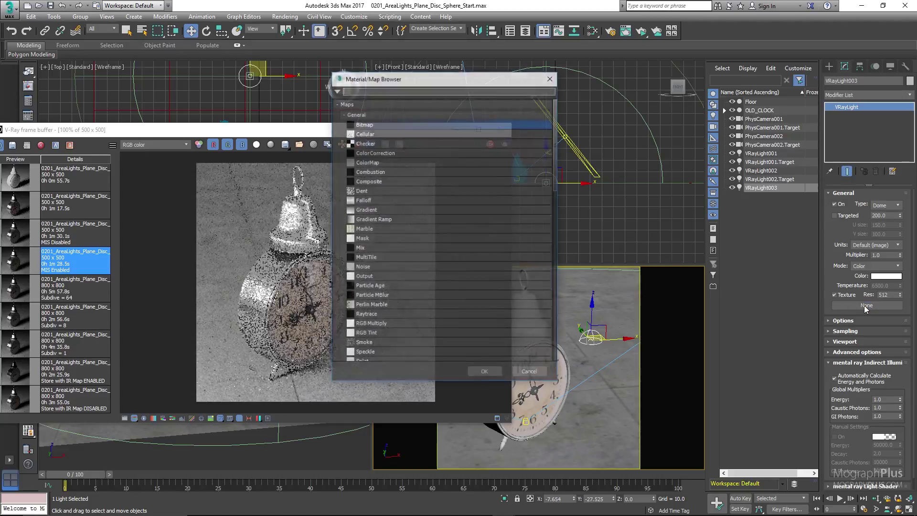
pyautogui.click(382, 113)
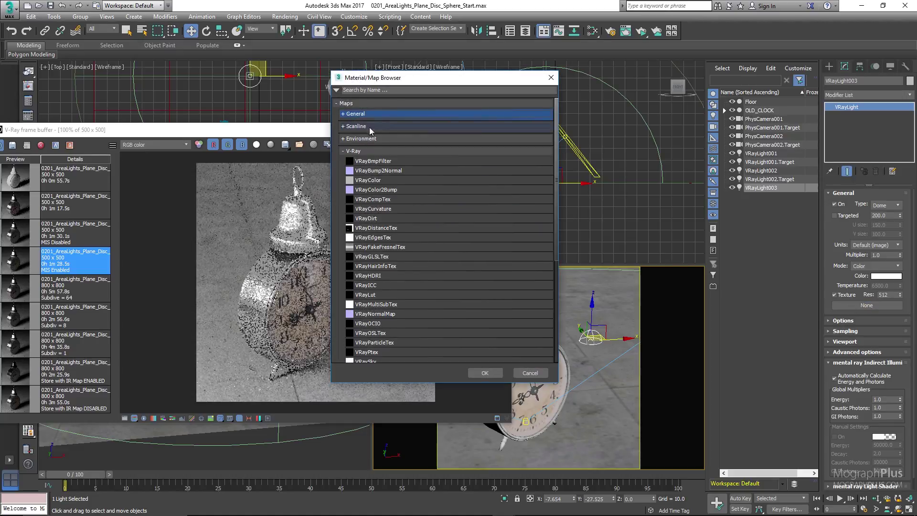
pyautogui.doubleClick(402, 275)
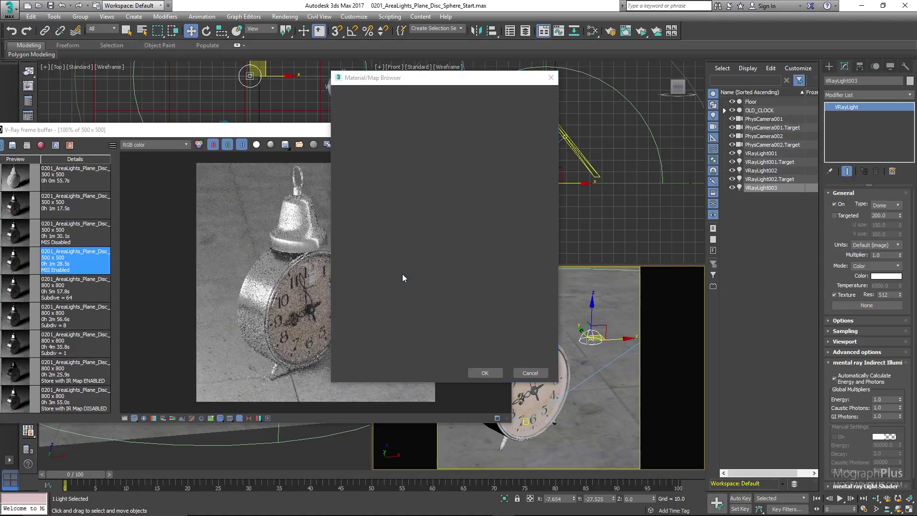
pyautogui.moveTo(434, 156); pyautogui.dragTo(449, 317)
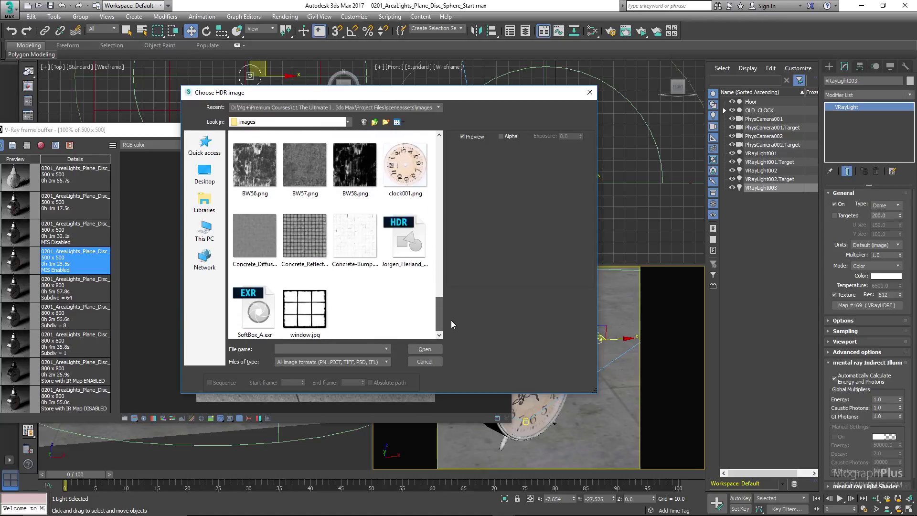
pyautogui.click(417, 244)
pyautogui.doubleClick(417, 244)
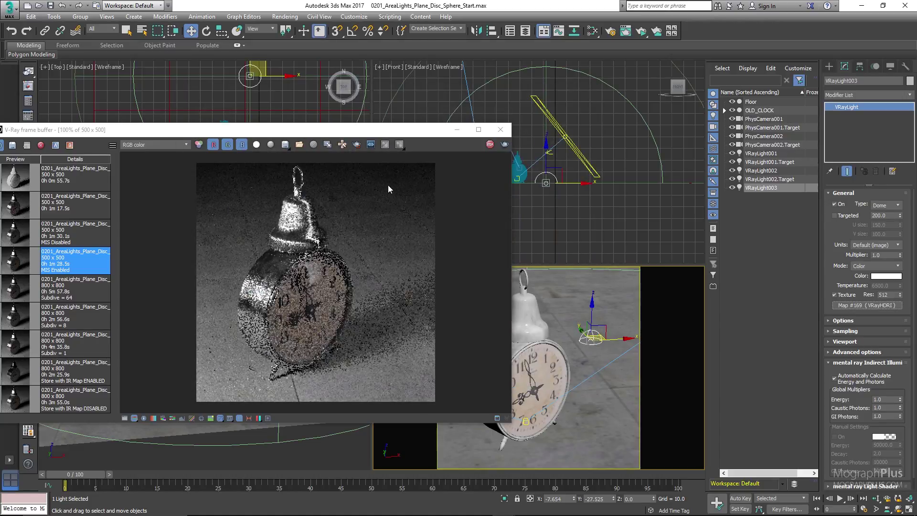
# Step: Place the dome light's VRayHDRI map in the material editor as an instance, below the VRaySoftbox node
pyautogui.press('m')
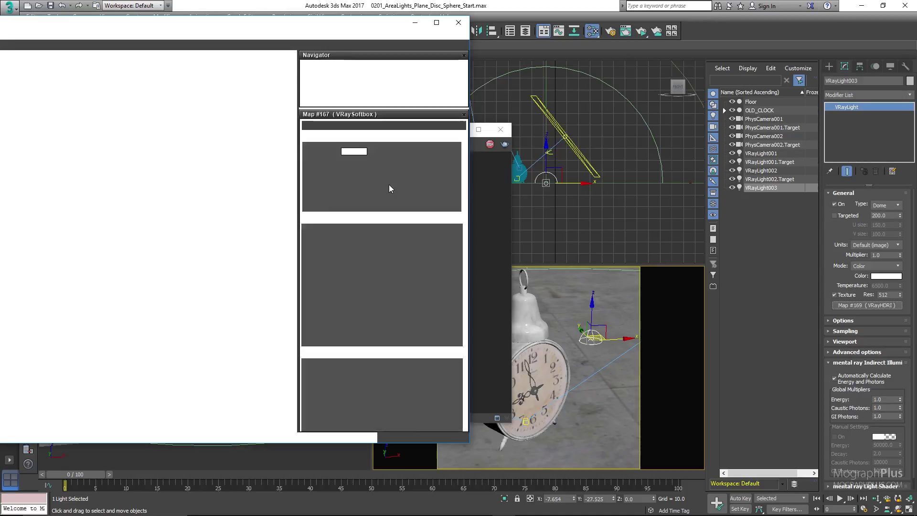
pyautogui.moveTo(330, 26); pyautogui.dragTo(438, 20)
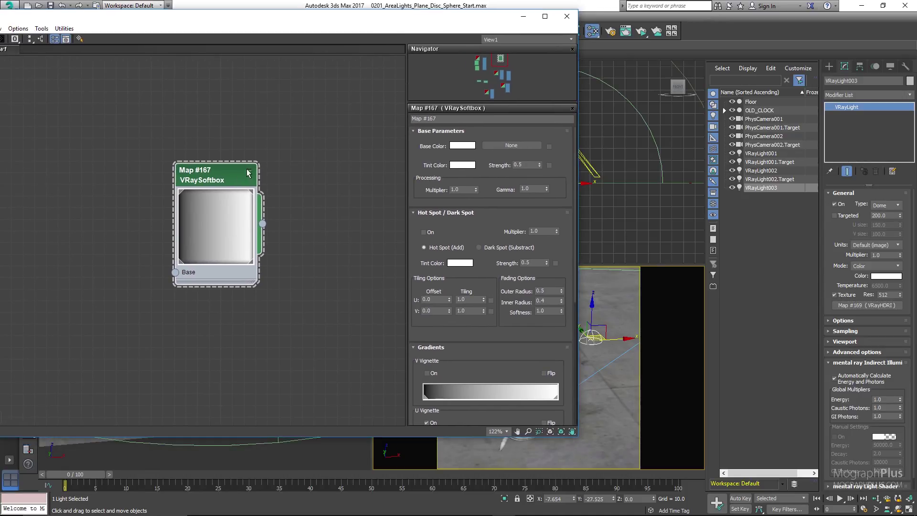
pyautogui.moveTo(222, 174); pyautogui.dragTo(163, 138)
pyautogui.moveTo(867, 306); pyautogui.dragTo(201, 233)
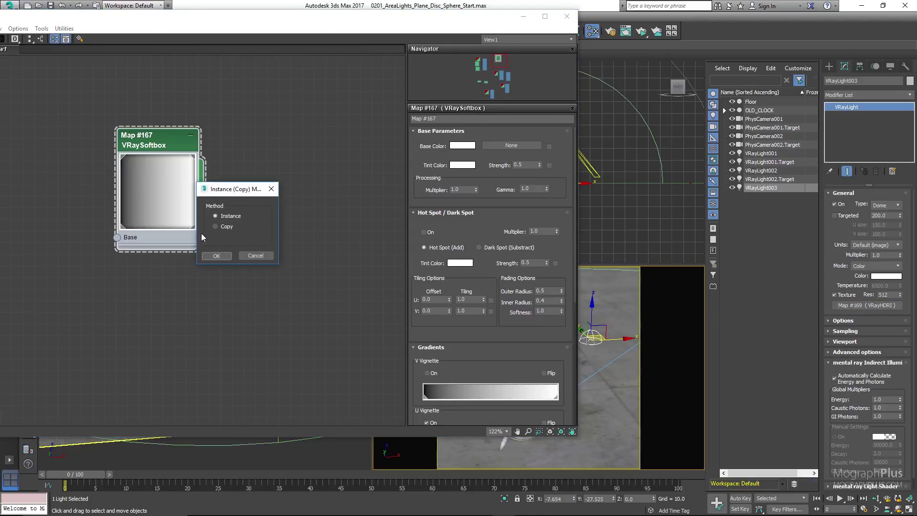
pyautogui.click(218, 256)
pyautogui.doubleClick(139, 328)
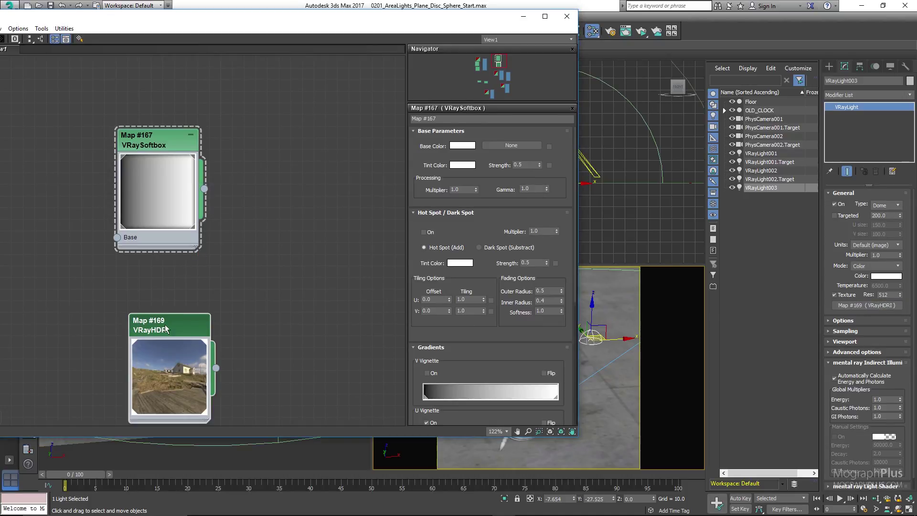
pyautogui.moveTo(140, 328); pyautogui.dragTo(93, 316)
pyautogui.moveTo(282, 21); pyautogui.dragTo(325, 21)
# Step: Add a Color Correction map beside the VRayHDRI node and connect the HDRI output to its Map input
pyautogui.rightClick(248, 357)
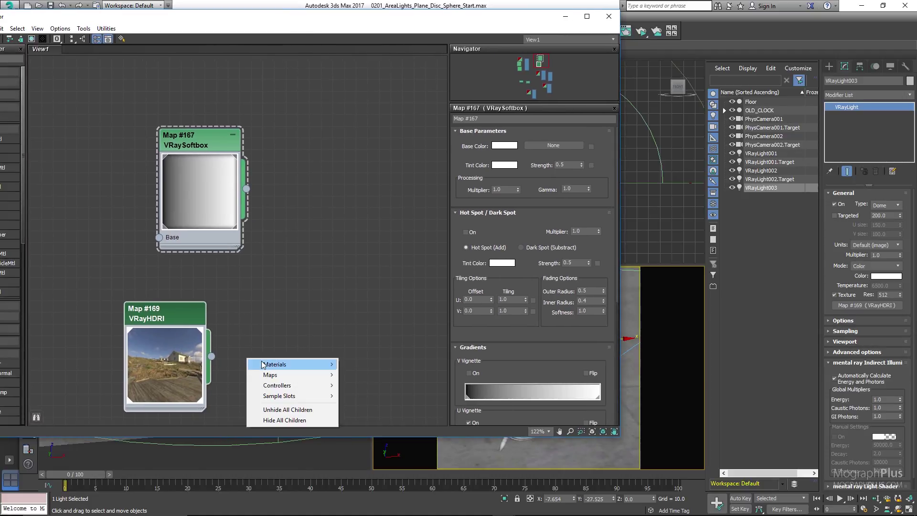
pyautogui.moveTo(270, 375)
pyautogui.moveTo(396, 381)
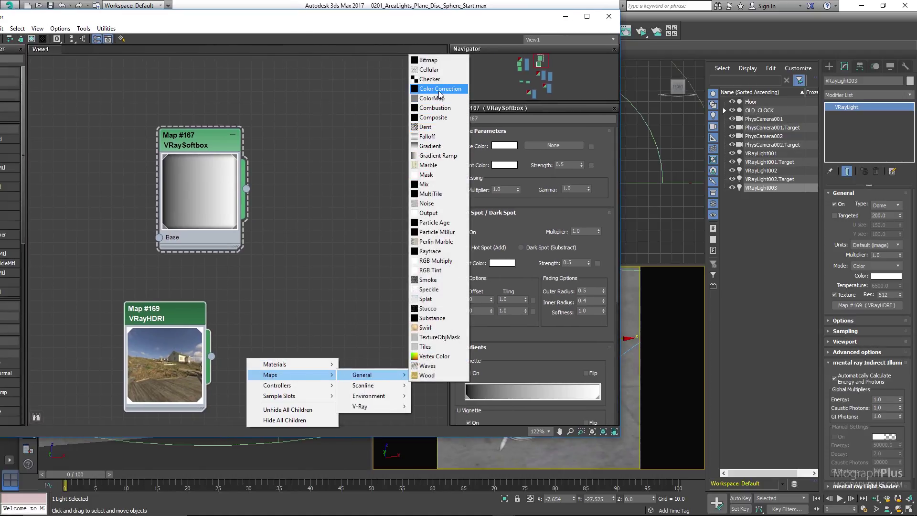
pyautogui.click(437, 89)
pyautogui.doubleClick(222, 359)
pyautogui.moveTo(239, 356); pyautogui.dragTo(333, 299)
pyautogui.moveTo(165, 319); pyautogui.dragTo(141, 306)
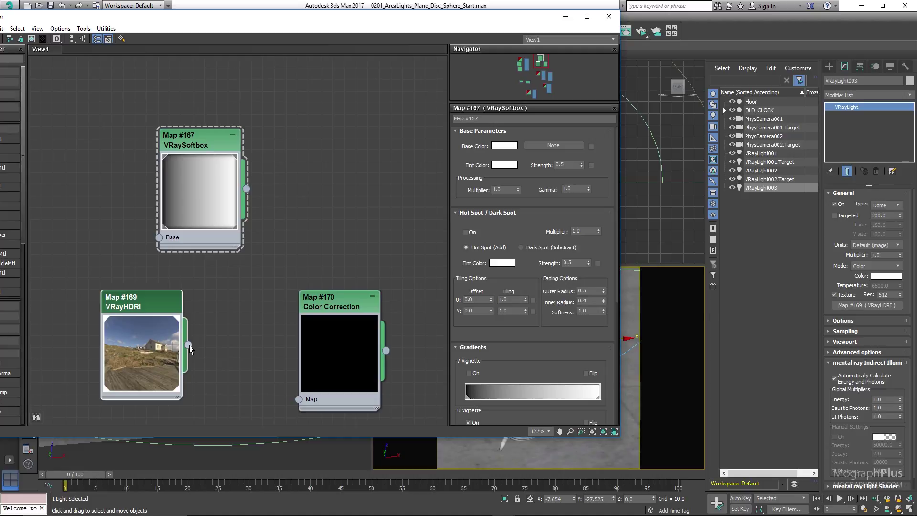
pyautogui.moveTo(190, 345); pyautogui.dragTo(295, 406)
# Step: Set the Color Correction saturation to -24.917 and assign the map as an instance to the dome light's texture
pyautogui.doubleClick(324, 302)
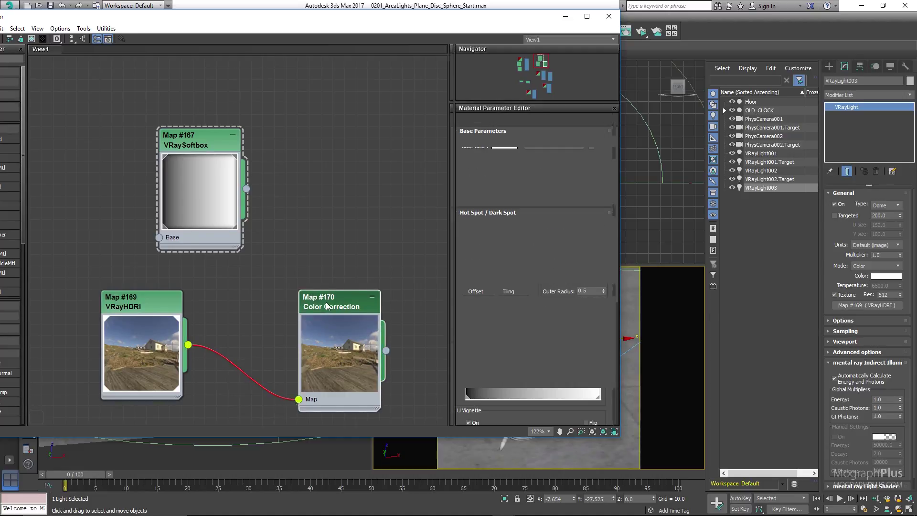
pyautogui.moveTo(535, 263); pyautogui.dragTo(517, 267)
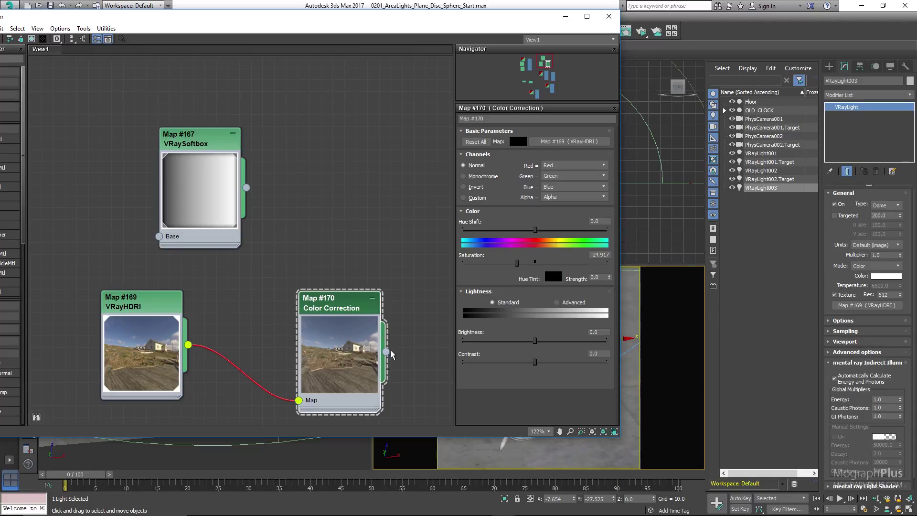
pyautogui.moveTo(386, 352); pyautogui.dragTo(856, 309)
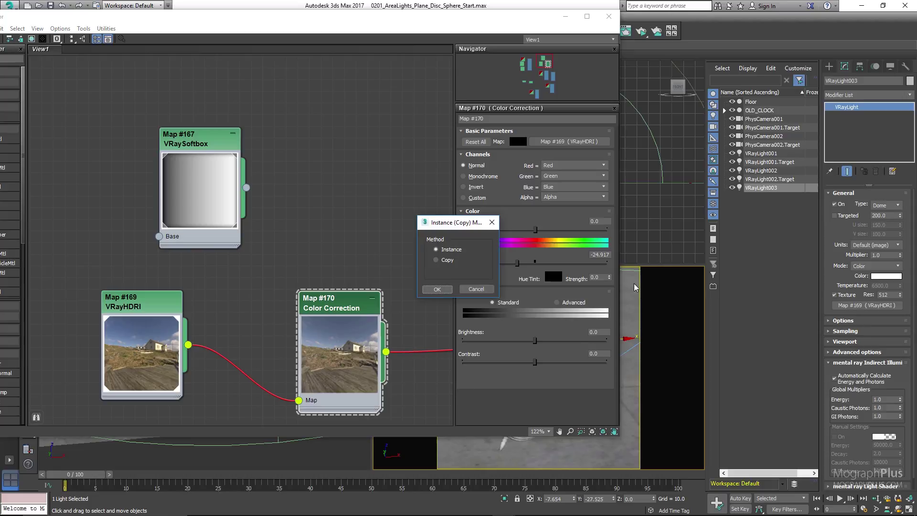
pyautogui.click(437, 289)
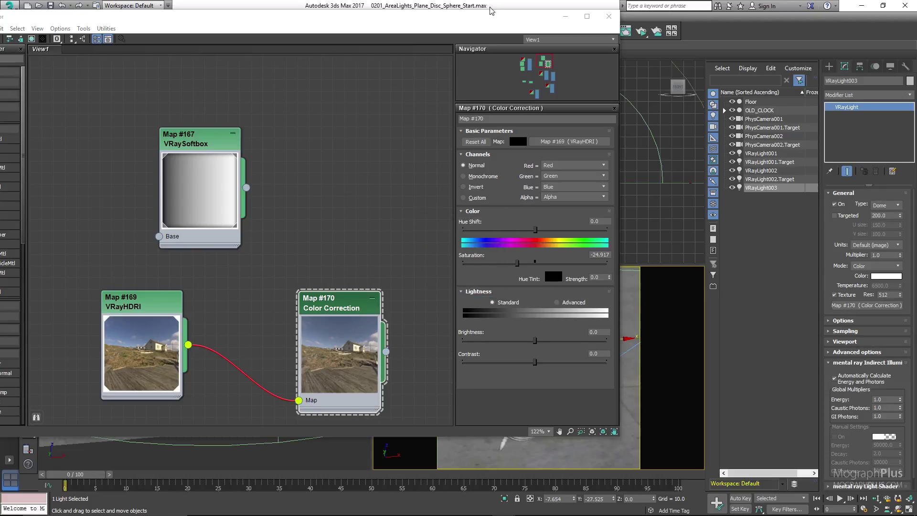
# Step: Arrange the material editor and the V-Ray frame buffer side by side, with the render history hidden
pyautogui.moveTo(496, 17); pyautogui.dragTo(325, 198)
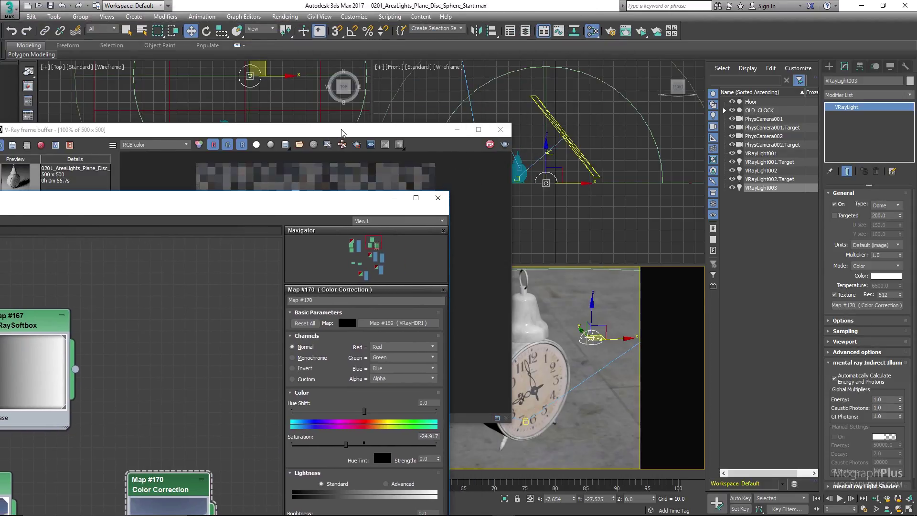
pyautogui.moveTo(342, 132); pyautogui.dragTo(676, 79)
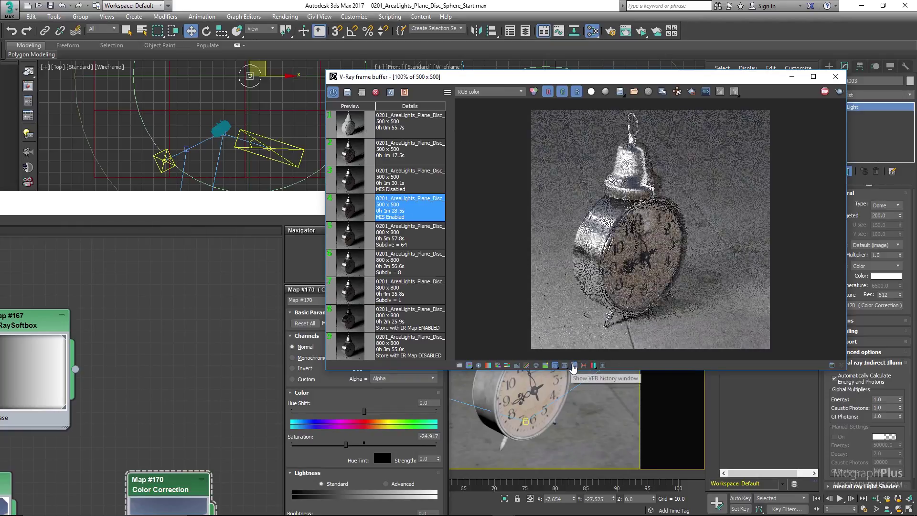
pyautogui.click(573, 365)
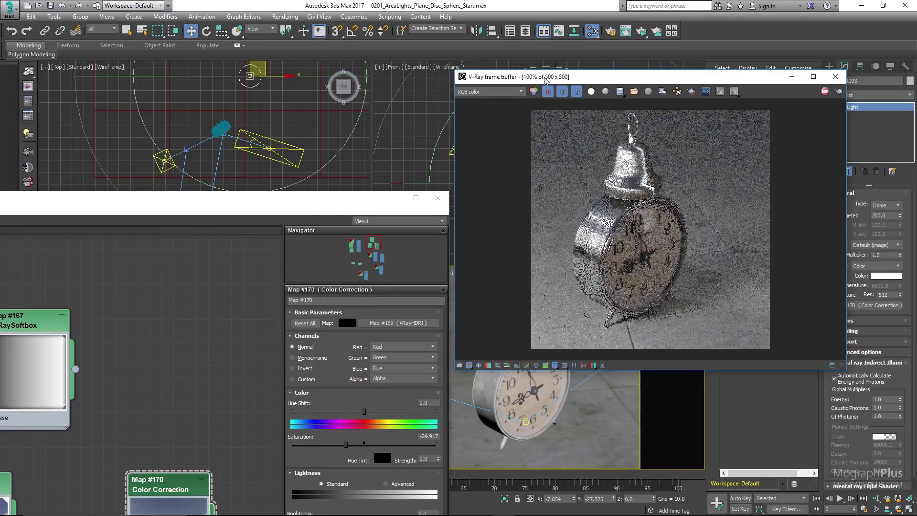
pyautogui.moveTo(546, 80); pyautogui.dragTo(546, 71)
pyautogui.moveTo(191, 201); pyautogui.dragTo(256, 144)
# Step: Set the VRayHDRI map's overall multiplier to 0.3
pyautogui.doubleClick(58, 422)
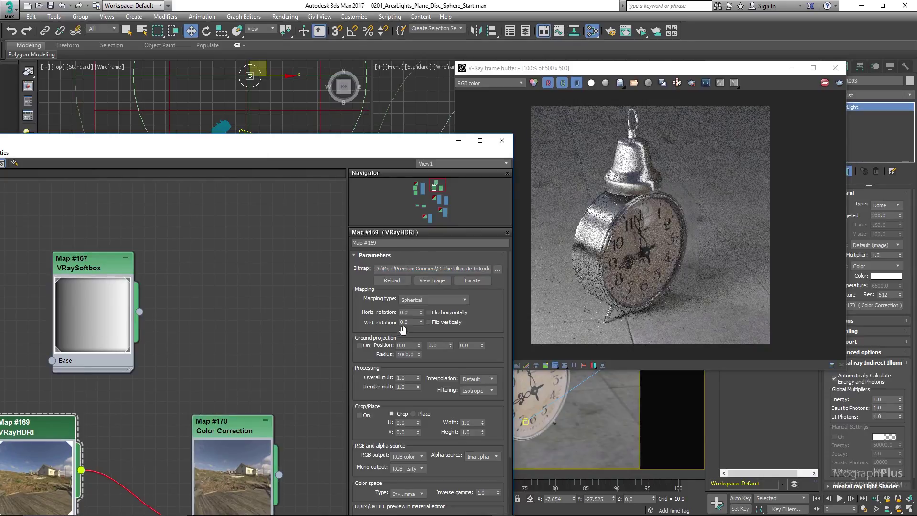
pyautogui.moveTo(409, 378); pyautogui.dragTo(363, 382)
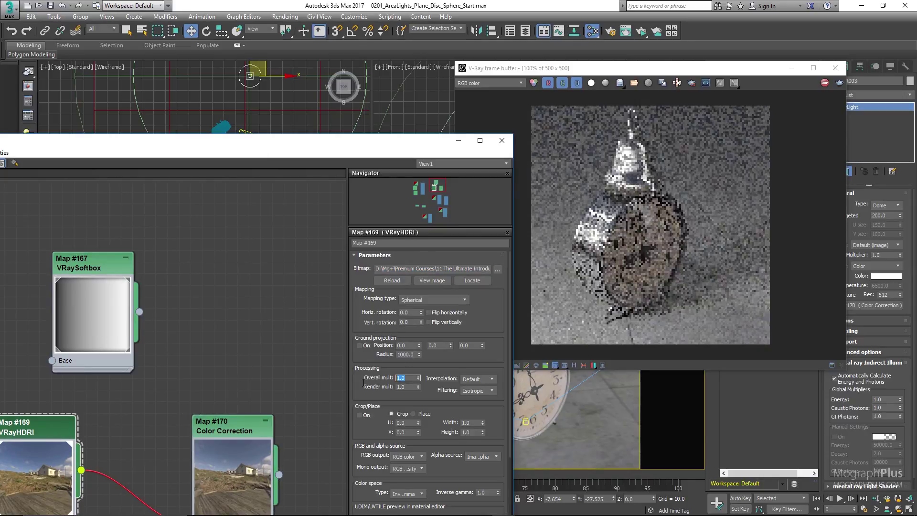
pyautogui.write('0.3')
pyautogui.press('Return')
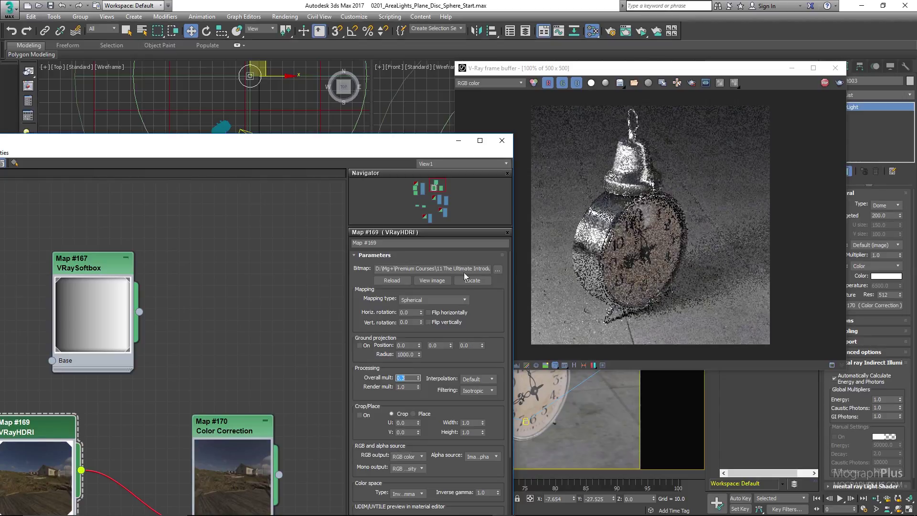
# Step: Switch the dome light off and on to compare its contribution to the live clock render
pyautogui.moveTo(415, 152); pyautogui.dragTo(345, 72)
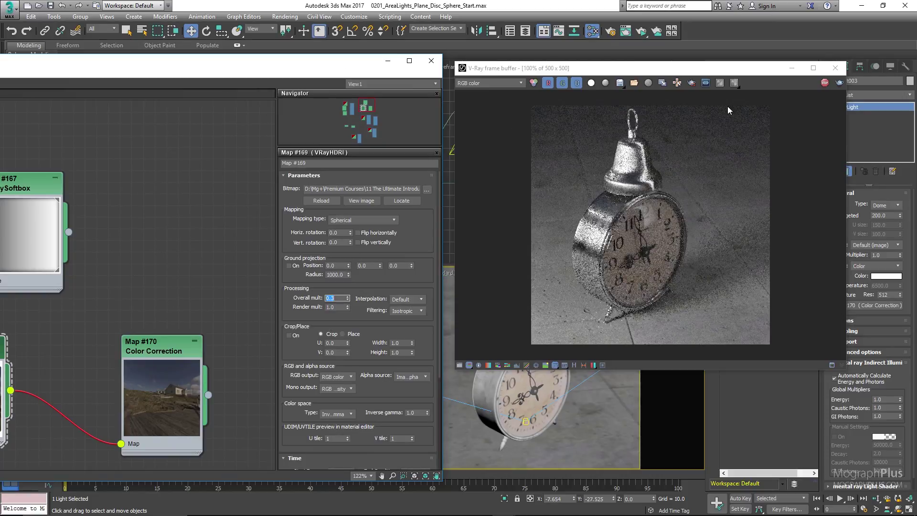
pyautogui.moveTo(765, 67); pyautogui.dragTo(531, 119)
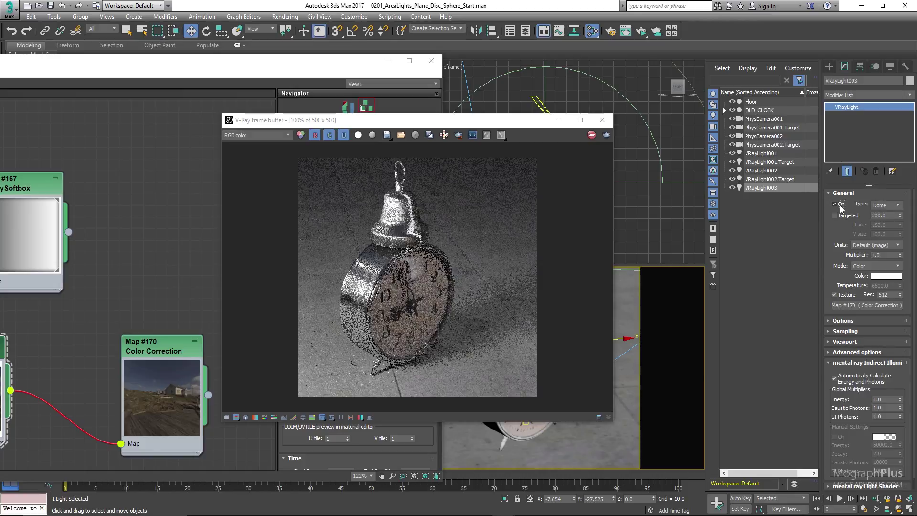
pyautogui.click(840, 205)
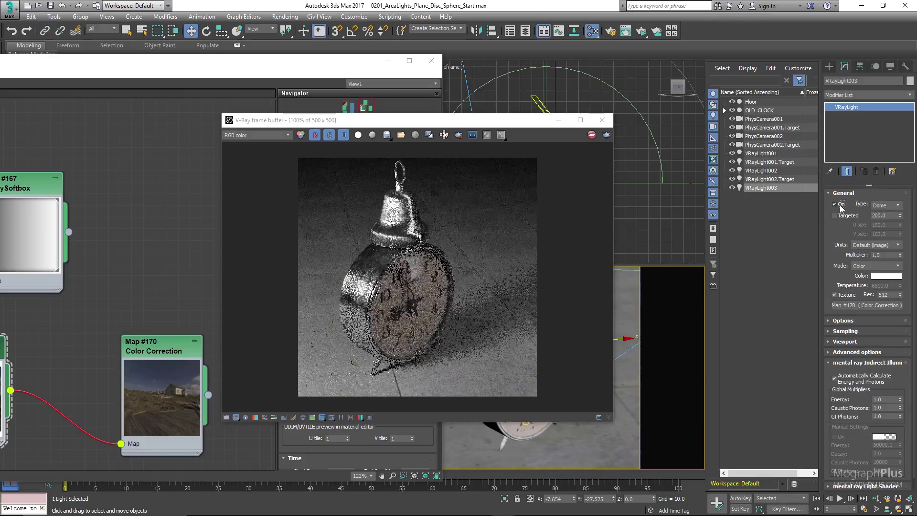
pyautogui.click(445, 122)
pyautogui.moveTo(445, 125); pyautogui.dragTo(220, 137)
# Step: Close the material editor, show PhysCamera002 in the camera viewport and orbit it down to view the HDRI background behind the clock
pyautogui.click(431, 61)
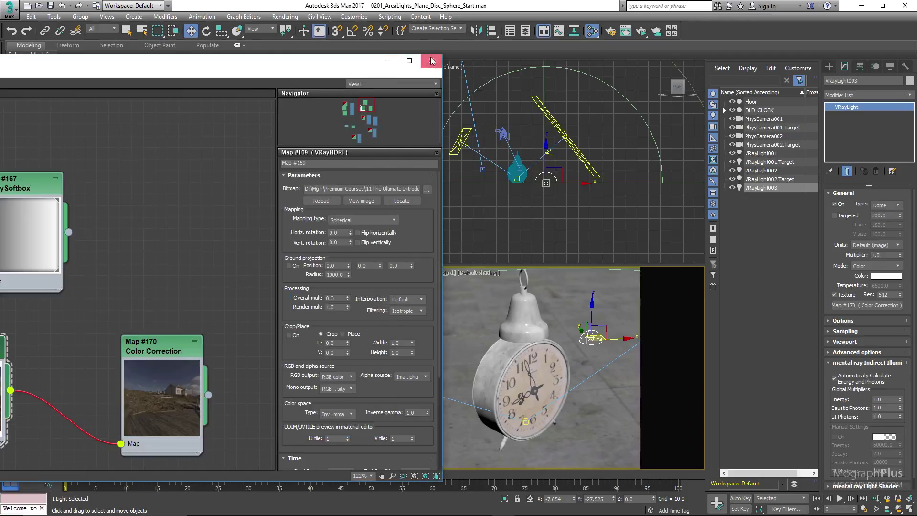
pyautogui.rightClick(547, 304)
pyautogui.click(491, 332)
pyautogui.press('c')
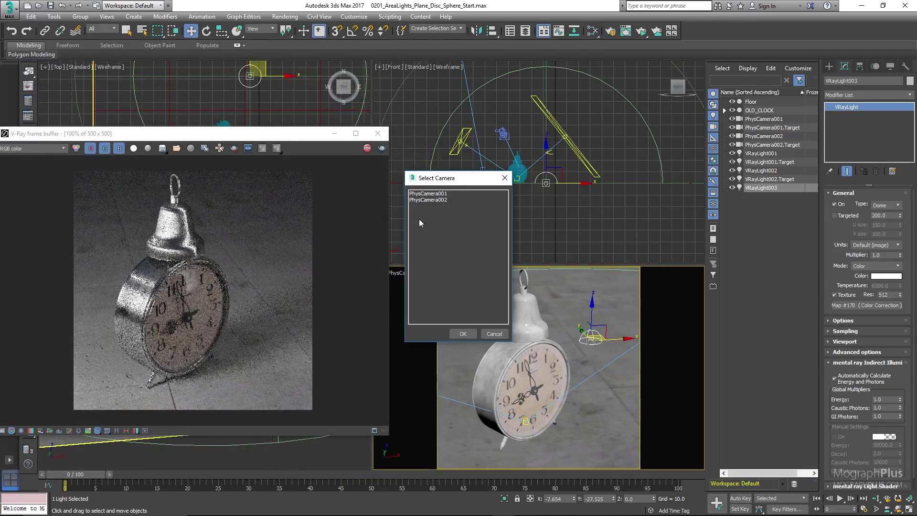
pyautogui.doubleClick(434, 199)
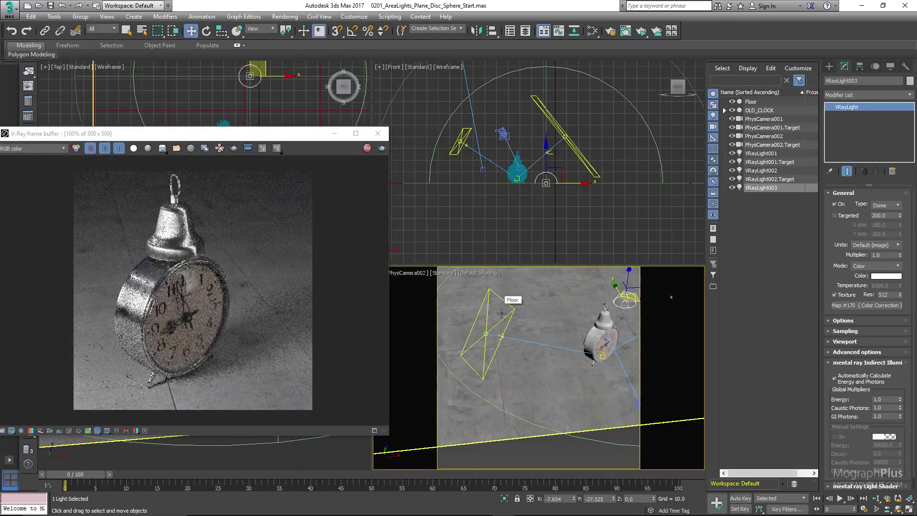
pyautogui.keyDown('alt'); pyautogui.moveTo(509, 348); pyautogui.dragTo(492, 294, button='middle'); pyautogui.keyUp('alt')
pyautogui.moveTo(571, 323); pyautogui.dragTo(520, 324, button='middle')
pyautogui.moveTo(521, 325)
pyautogui.mouseDown()
pyautogui.moveTo(512, 322)
pyautogui.moveTo(536, 322)
pyautogui.mouseUp()
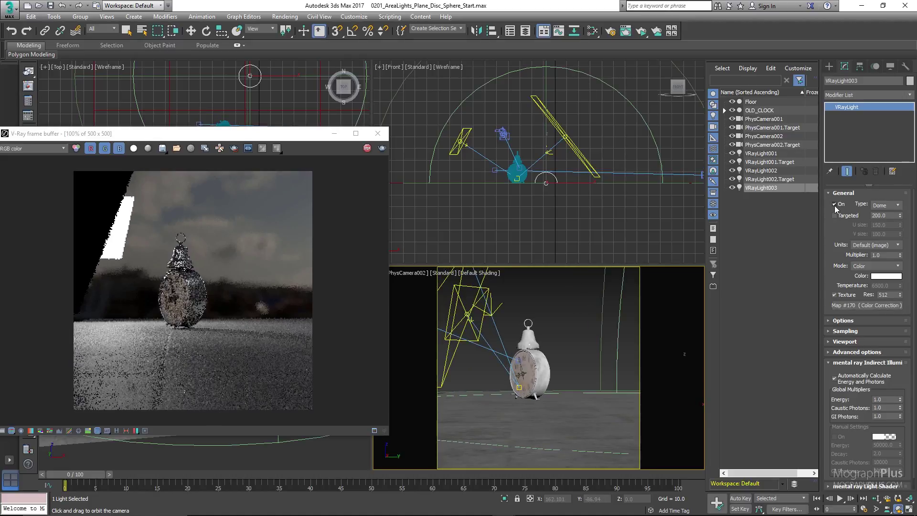
# Step: Compare the background with the dome light off and on, and return the viewport to PhysCamera001
pyautogui.click(835, 204)
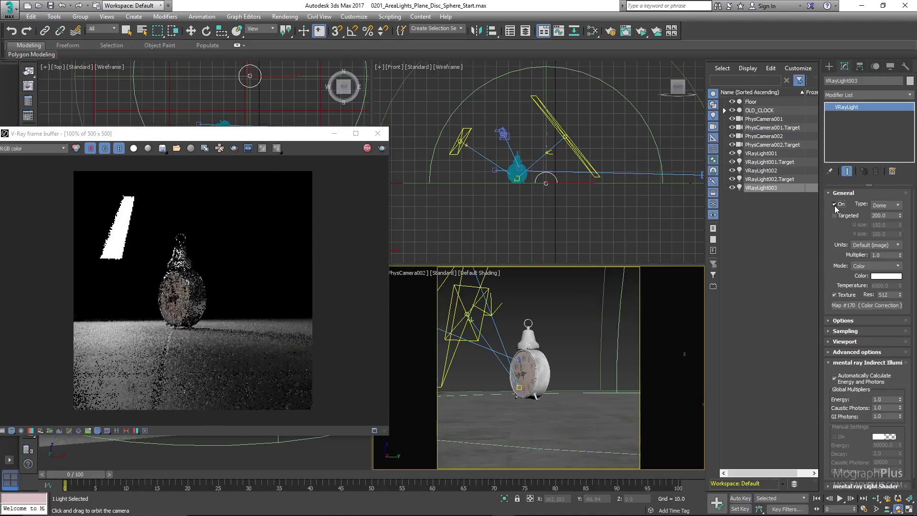
pyautogui.press('c')
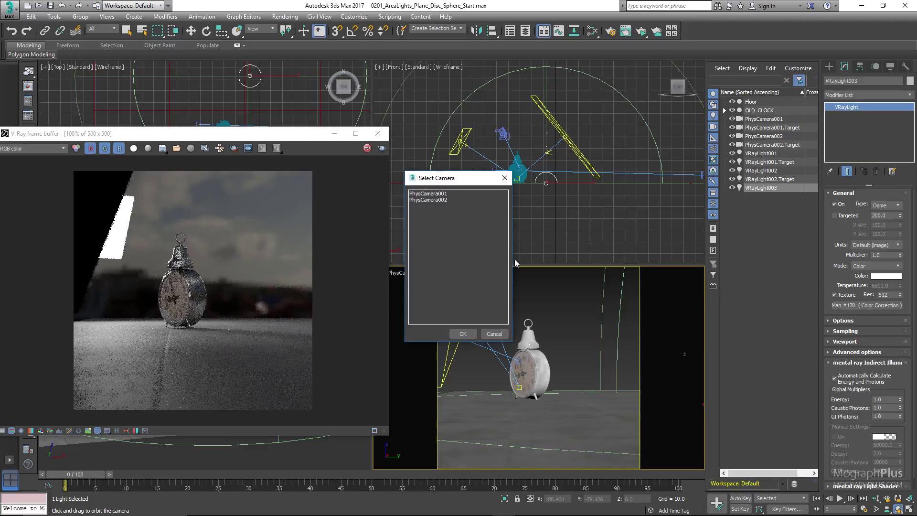
pyautogui.doubleClick(447, 194)
# Step: Stop the interactive render, close the frame buffer and set the render target to Production Rendering Mode
pyautogui.click(367, 148)
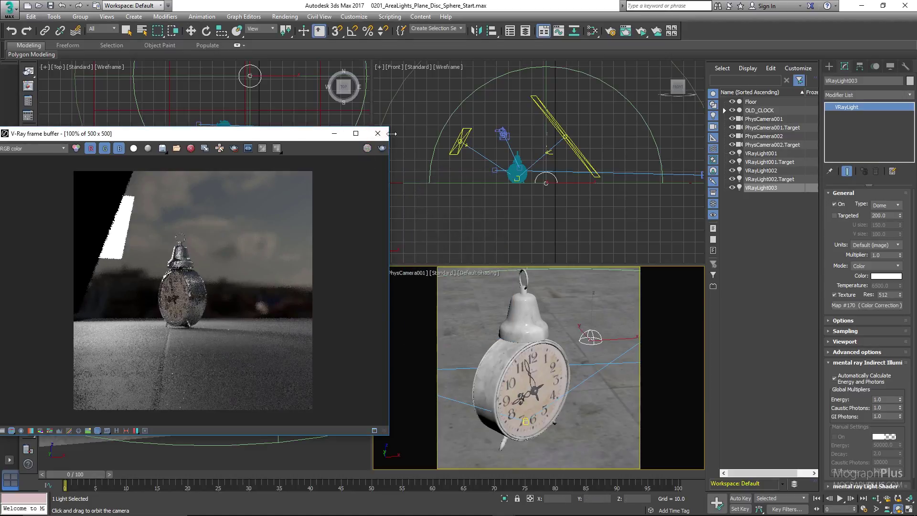
pyautogui.click(377, 133)
pyautogui.press('F10')
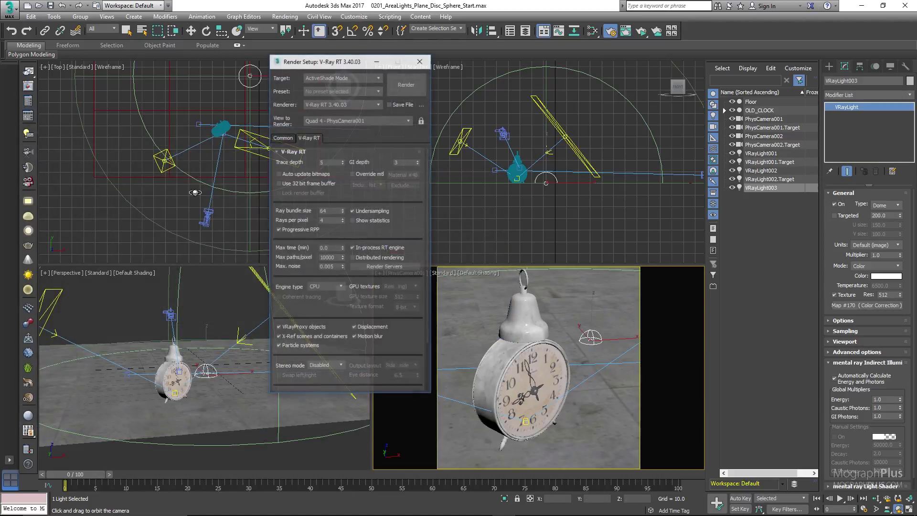
pyautogui.click(340, 77)
pyautogui.click(337, 93)
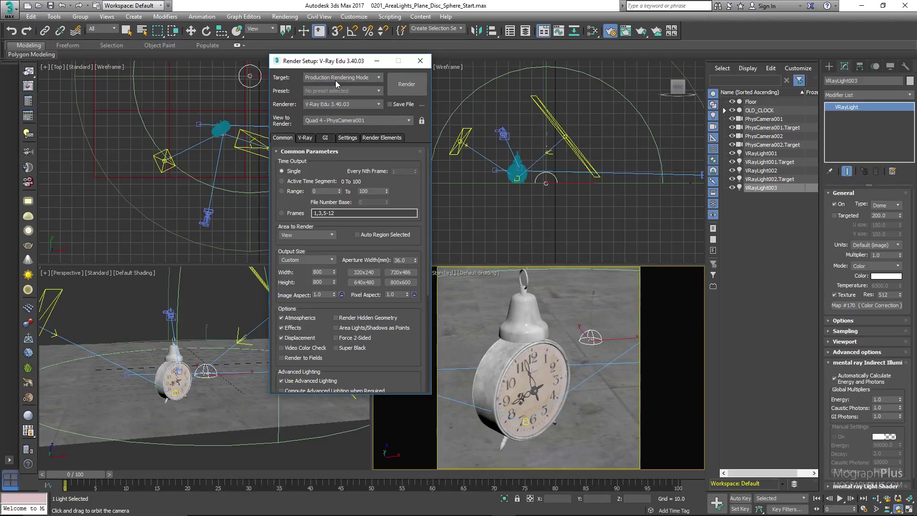
# Step: Delete the existing VRayDenoiser render element and add a new VRayDenoiser element
pyautogui.click(373, 138)
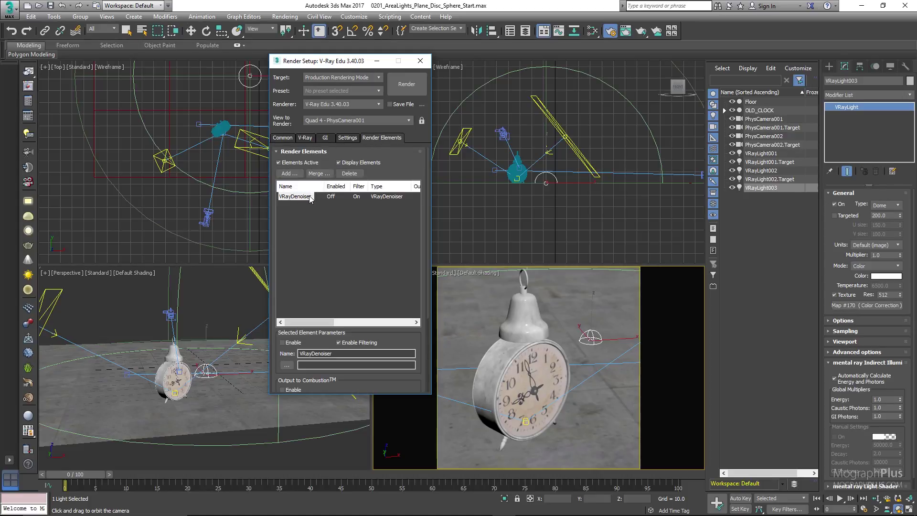
pyautogui.click(350, 174)
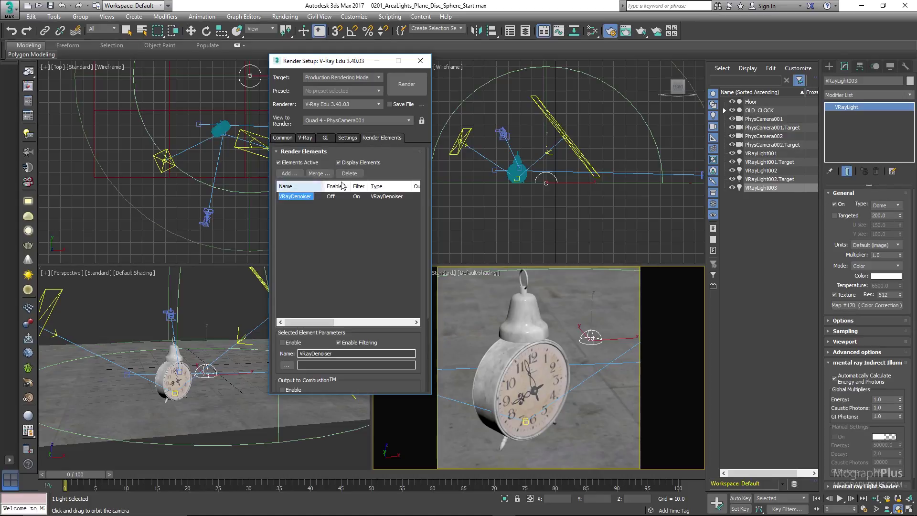
pyautogui.click(289, 174)
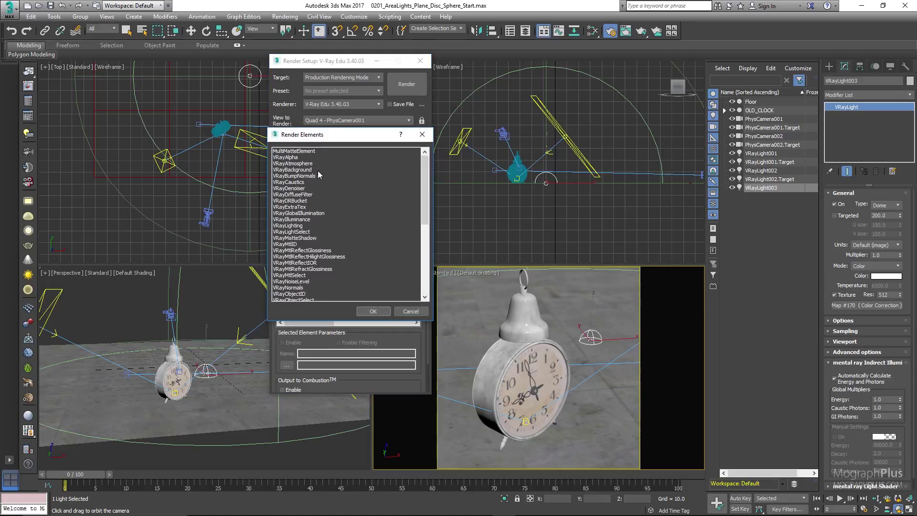
pyautogui.doubleClick(297, 188)
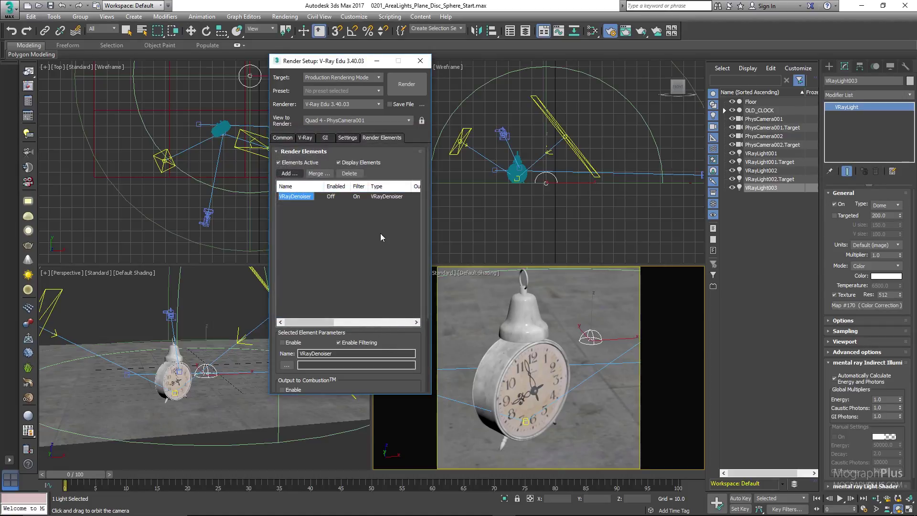
# Step: Lock the image aspect and set the output size to 1200 x 1200, with the PhysCamera001 view active
pyautogui.click(283, 138)
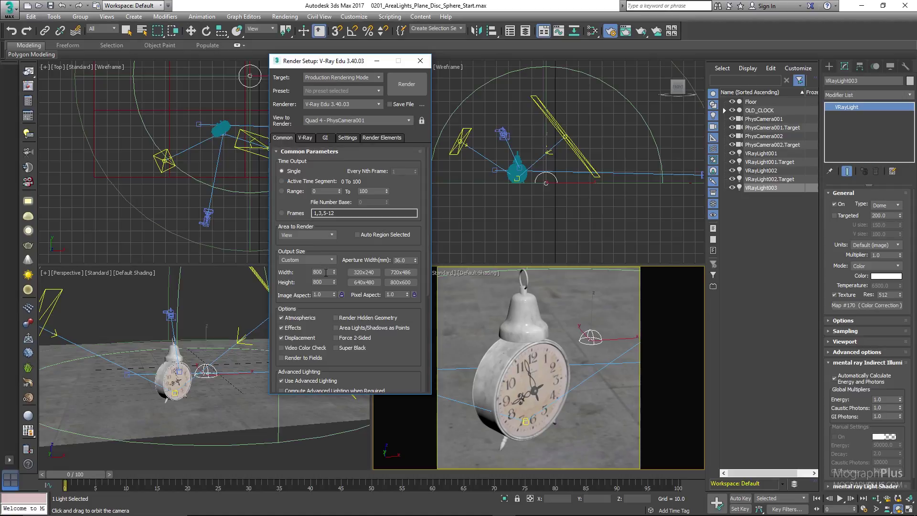
pyautogui.click(341, 294)
pyautogui.doubleClick(320, 273)
pyautogui.write('1200')
pyautogui.press('Return')
pyautogui.rightClick(516, 320)
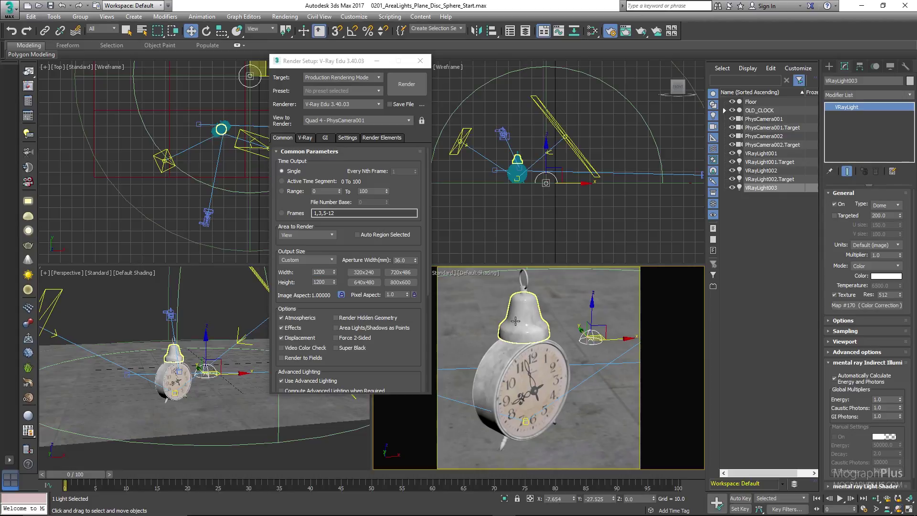
pyautogui.click(406, 91)
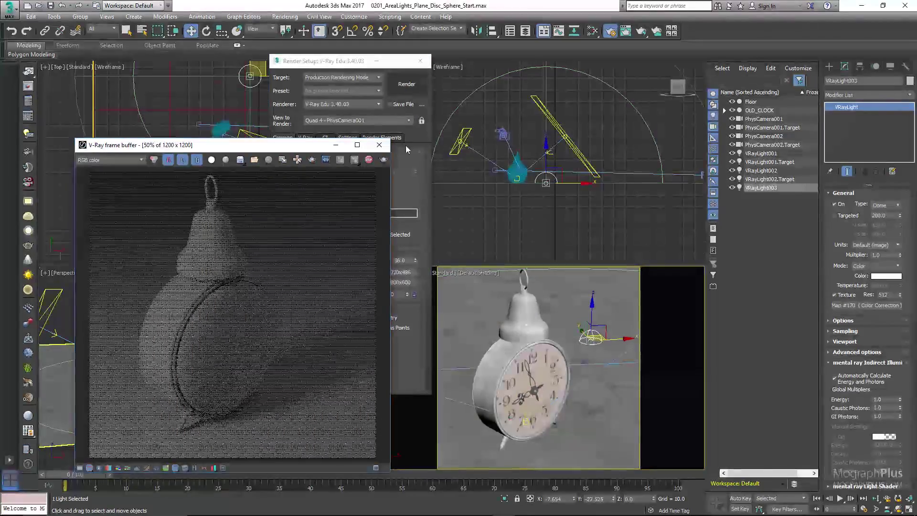
pyautogui.click(369, 161)
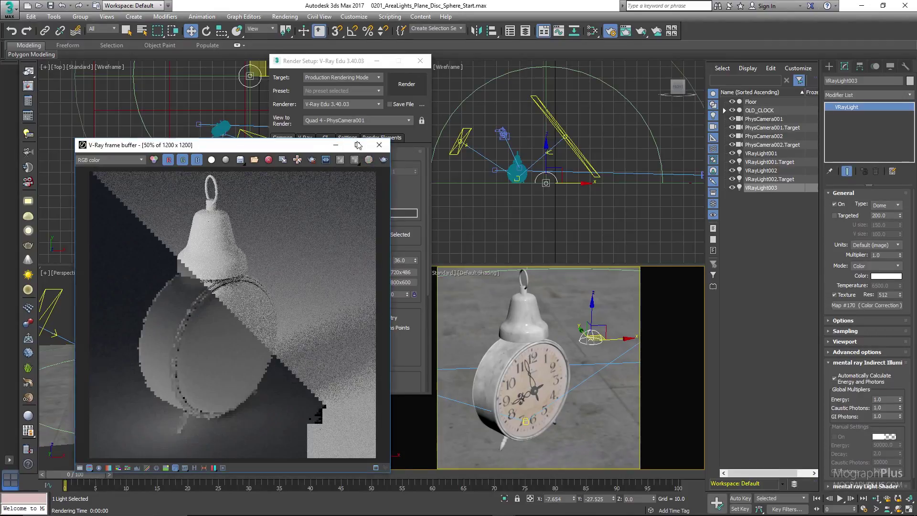
pyautogui.click(371, 145)
# Step: Turn off the material override in the V-Ray global switches and render the PhysCamera001 view in a maximized frame buffer
pyautogui.click(305, 138)
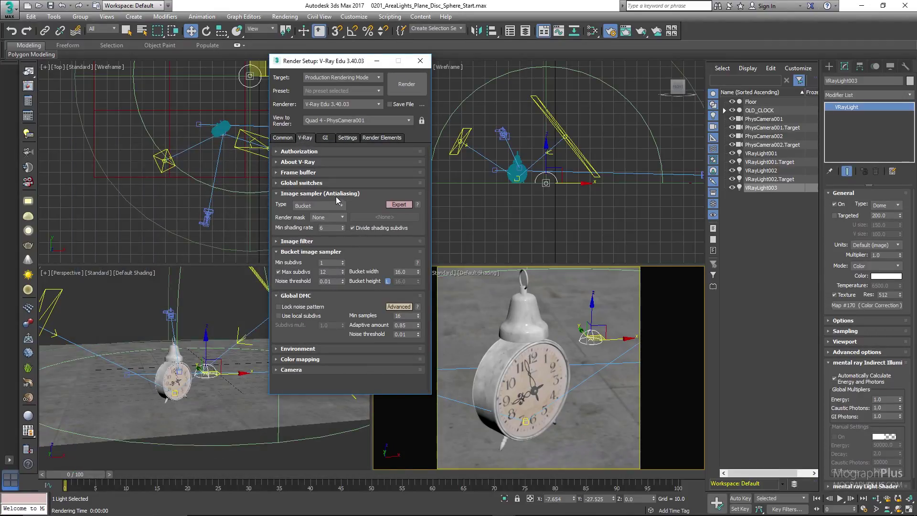
pyautogui.click(327, 183)
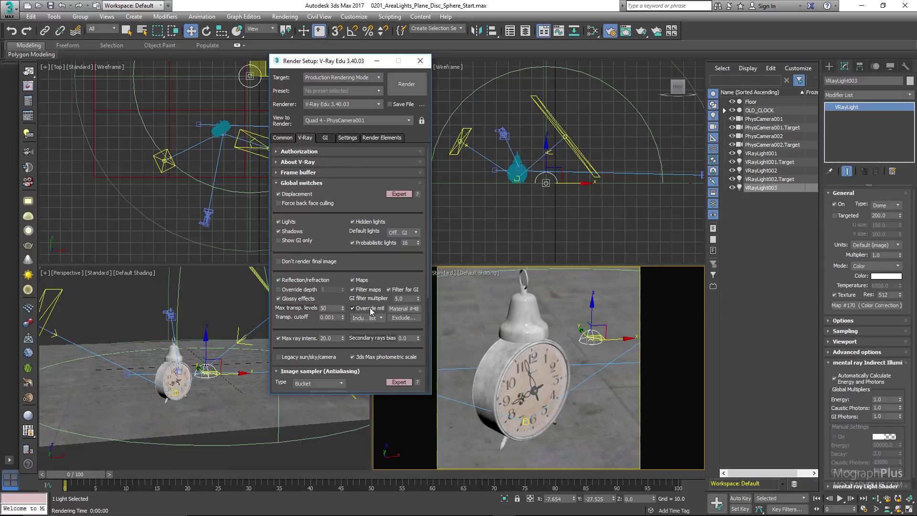
pyautogui.click(406, 85)
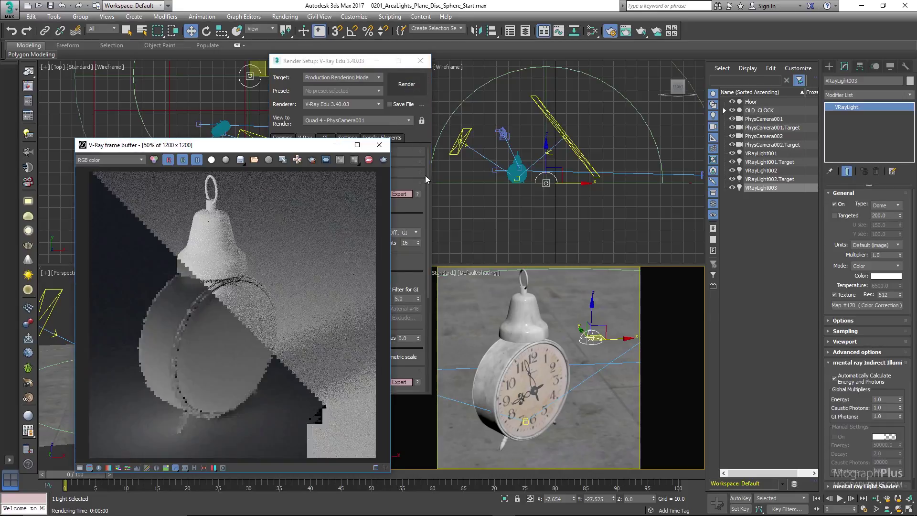
pyautogui.moveTo(276, 148); pyautogui.dragTo(439, 89)
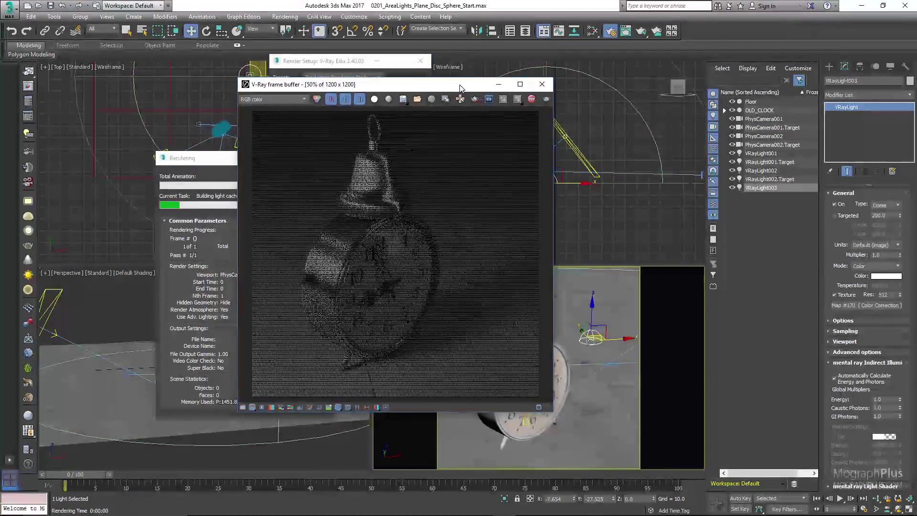
pyautogui.doubleClick(439, 88)
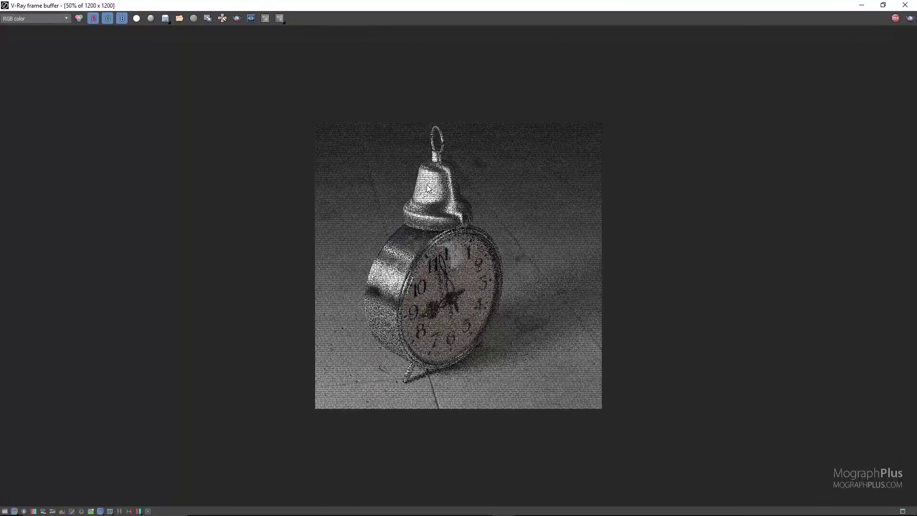
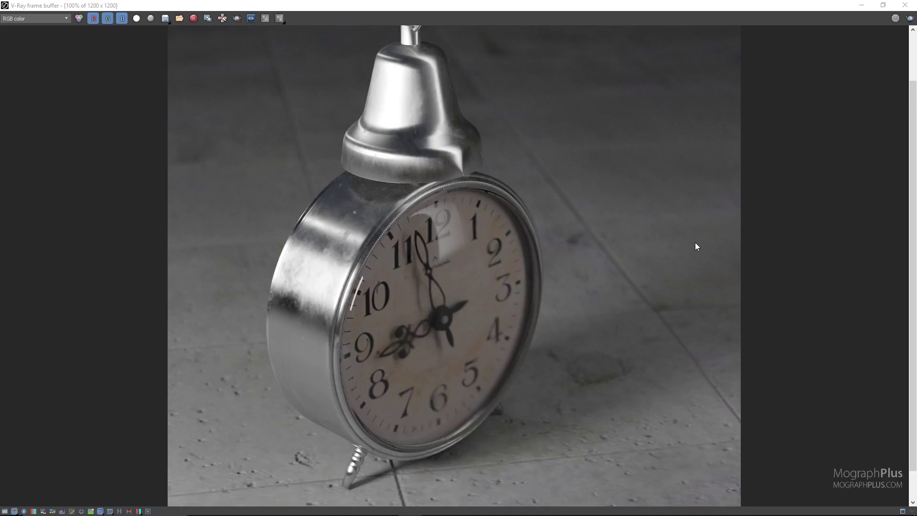
# Step: Compare the RGB color and VRayDenoiser channels of the render at 400% zoom, leaving VRayDenoiser displayed at 100%
pyautogui.click(28, 19)
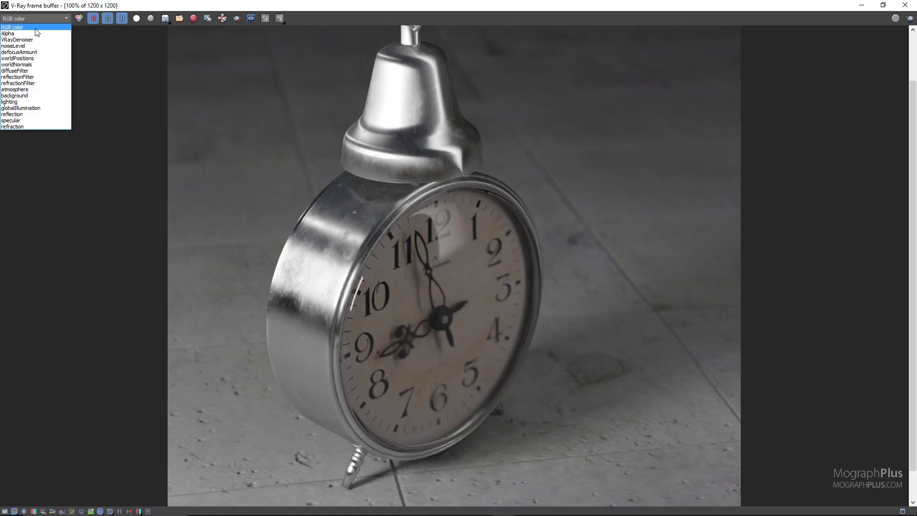
pyautogui.click(32, 38)
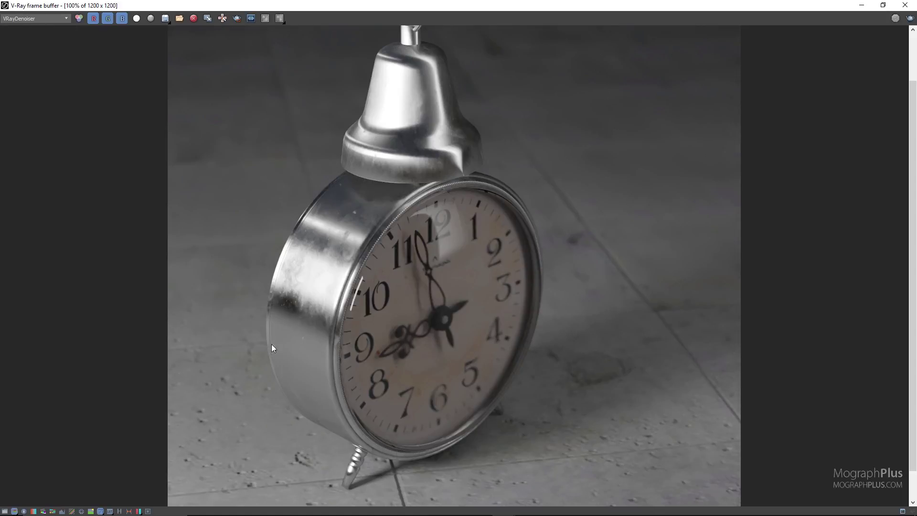
pyautogui.scroll(5, 500, 425)
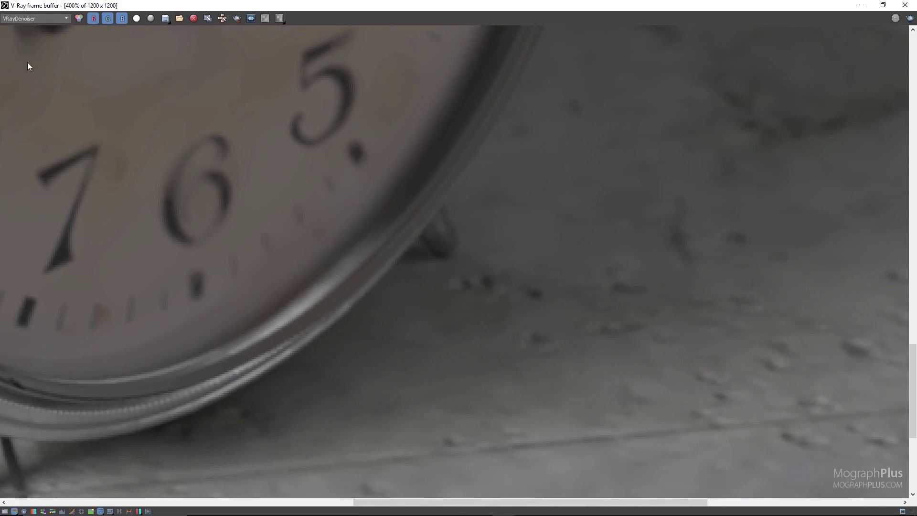
pyautogui.click(42, 19)
pyautogui.click(38, 26)
pyautogui.click(41, 17)
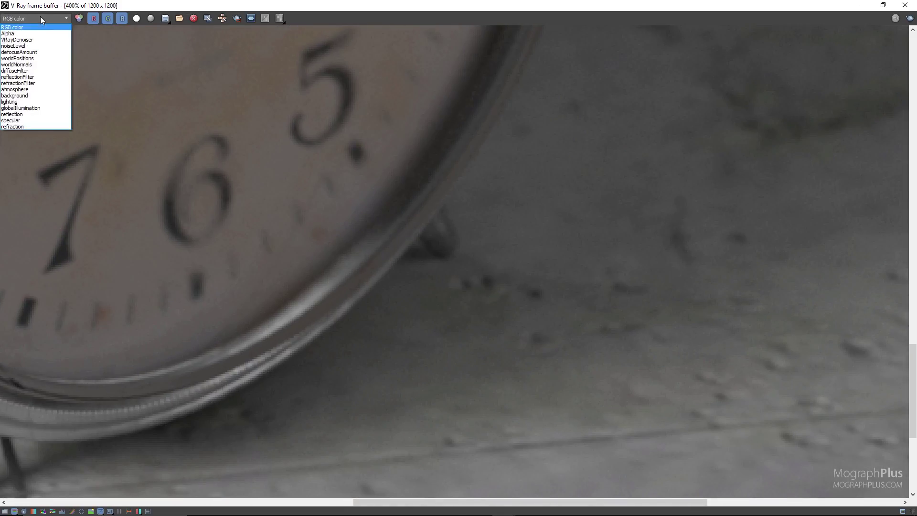
pyautogui.click(33, 39)
pyautogui.scroll(-5, 284, 219)
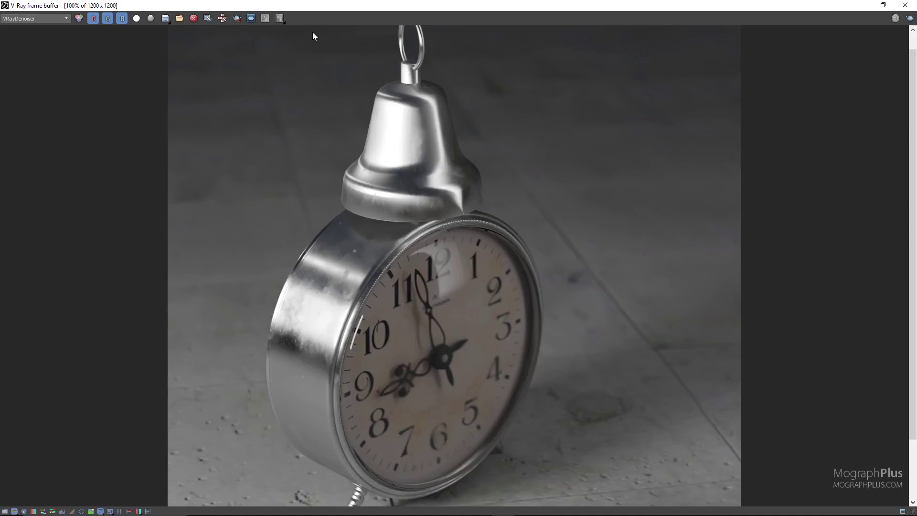
# Step: Show the frame buffer's color corrections, enable the Curve correction and expand its controls
pyautogui.moveTo(337, 2); pyautogui.dragTo(407, 63)
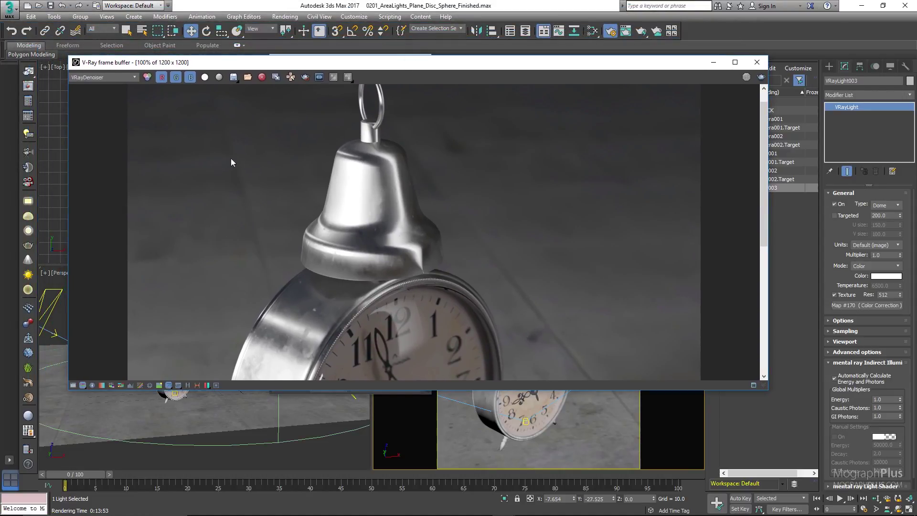
pyautogui.click(73, 386)
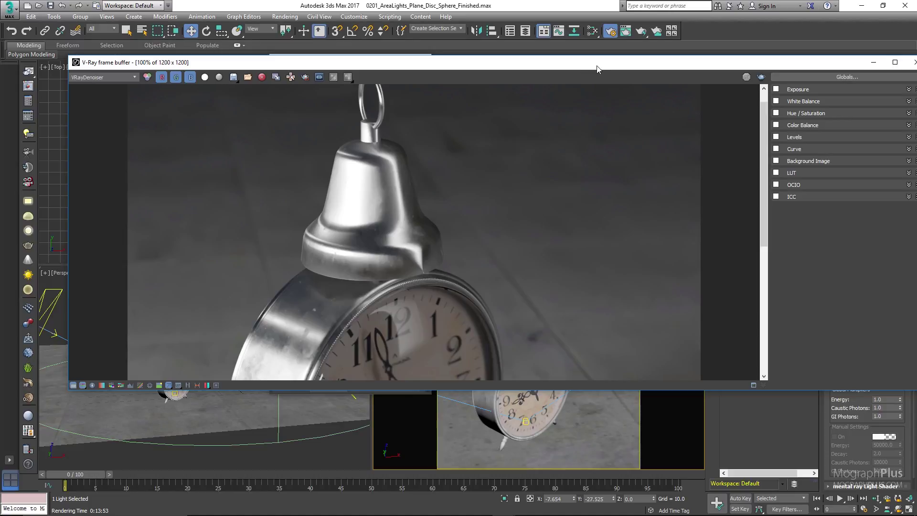
pyautogui.click(775, 149)
pyautogui.doubleClick(757, 63)
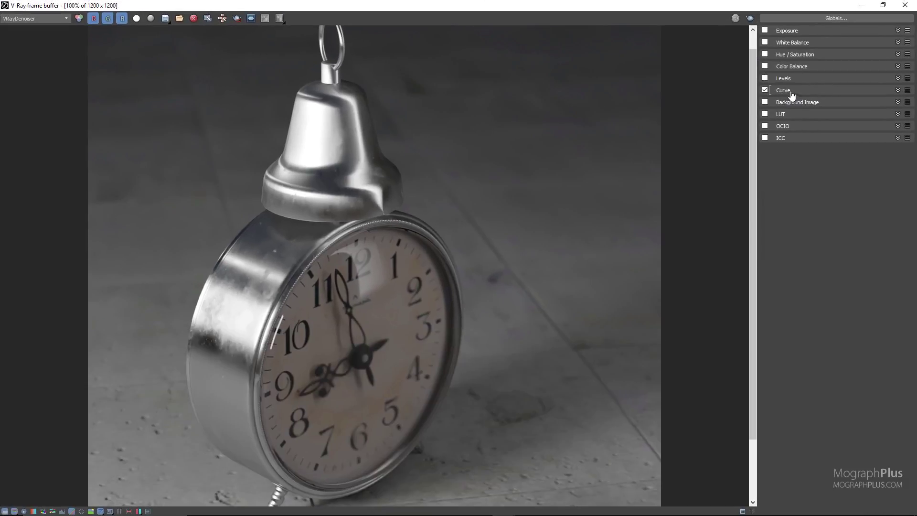
pyautogui.click(898, 90)
# Step: Shape the correction curve into a gentle S, placing the lower point's handle at about 0.35, 0.21 and raising the upper point's handle above the diagonal
pyautogui.click(782, 229)
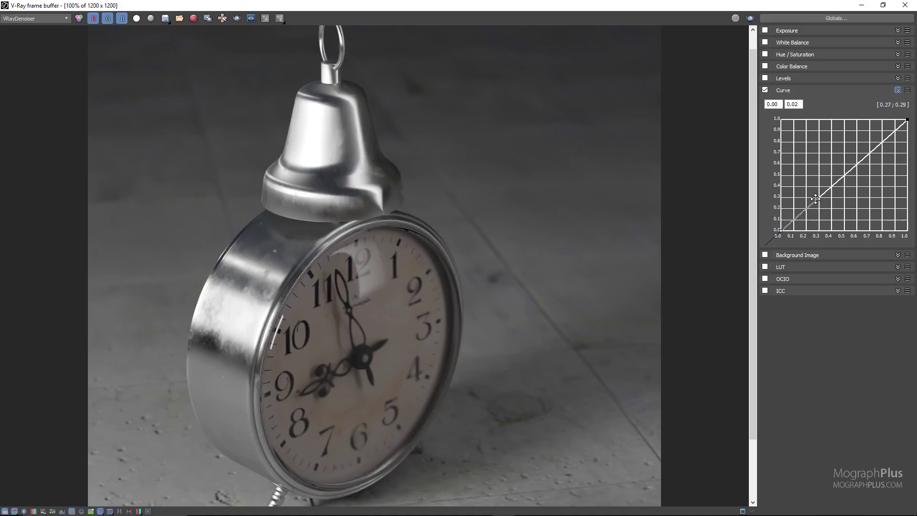
pyautogui.moveTo(816, 200); pyautogui.dragTo(820, 204)
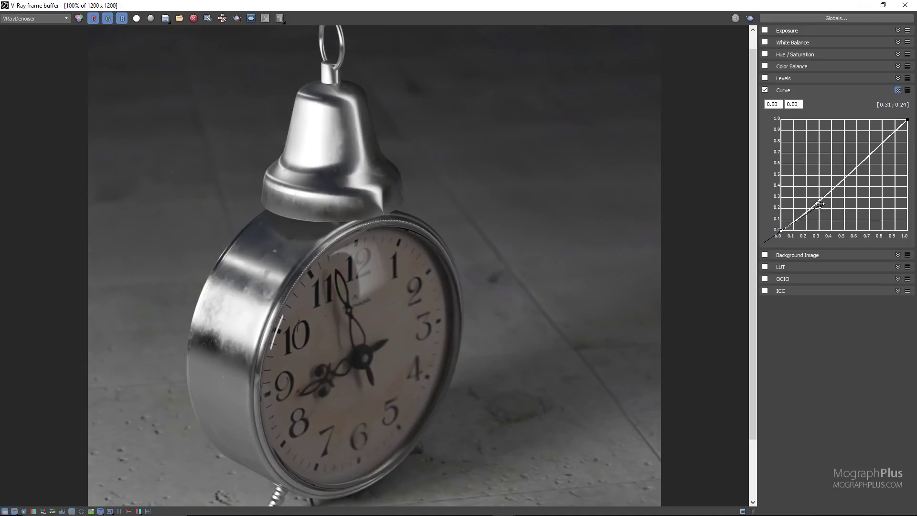
pyautogui.click(907, 120)
pyautogui.moveTo(871, 152); pyautogui.dragTo(861, 142)
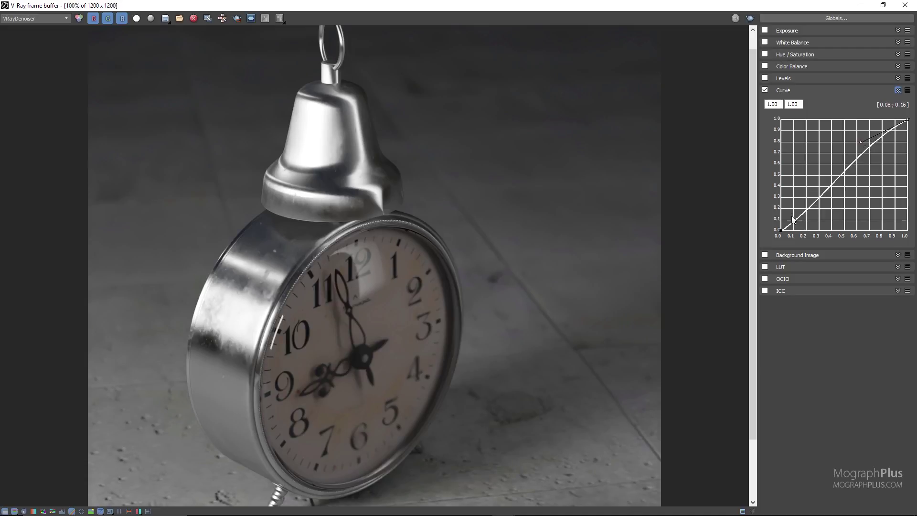
pyautogui.click(782, 230)
pyautogui.moveTo(820, 203); pyautogui.dragTo(825, 207)
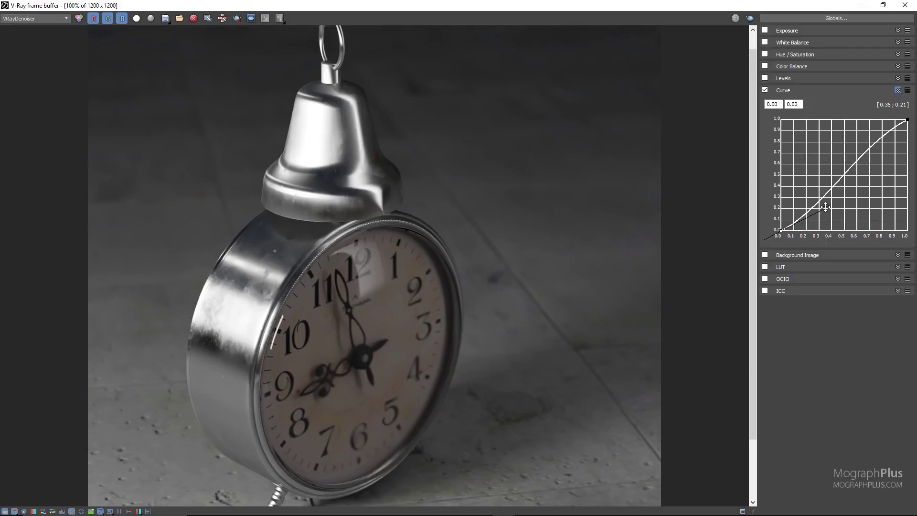
pyautogui.click(907, 120)
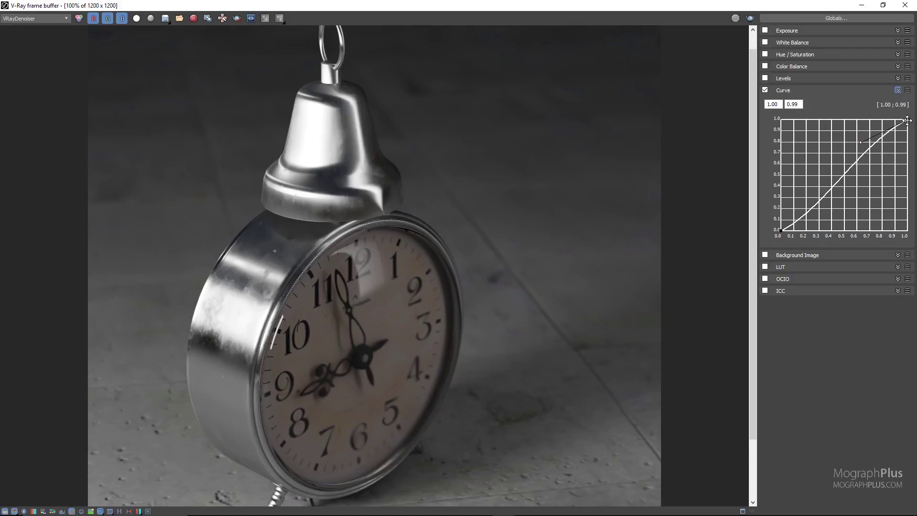
# Step: Enable the White Balance correction and set its temperature to 7600
pyautogui.click(792, 43)
pyautogui.click(765, 43)
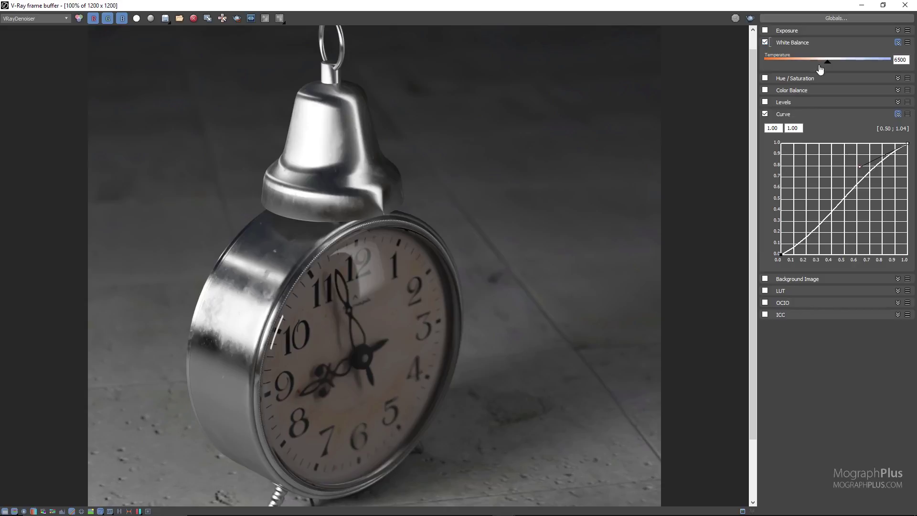
pyautogui.doubleClick(896, 59)
pyautogui.write('760')
pyautogui.press('Return')
# Step: Review the file formats offered for saving the rendered image, and leave without saving
pyautogui.click(166, 18)
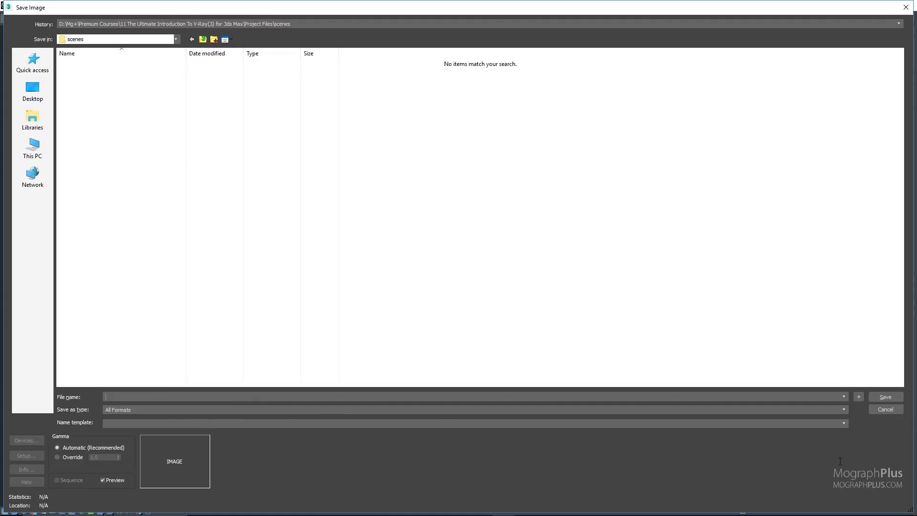
pyautogui.click(727, 412)
pyautogui.click(726, 412)
pyautogui.click(891, 410)
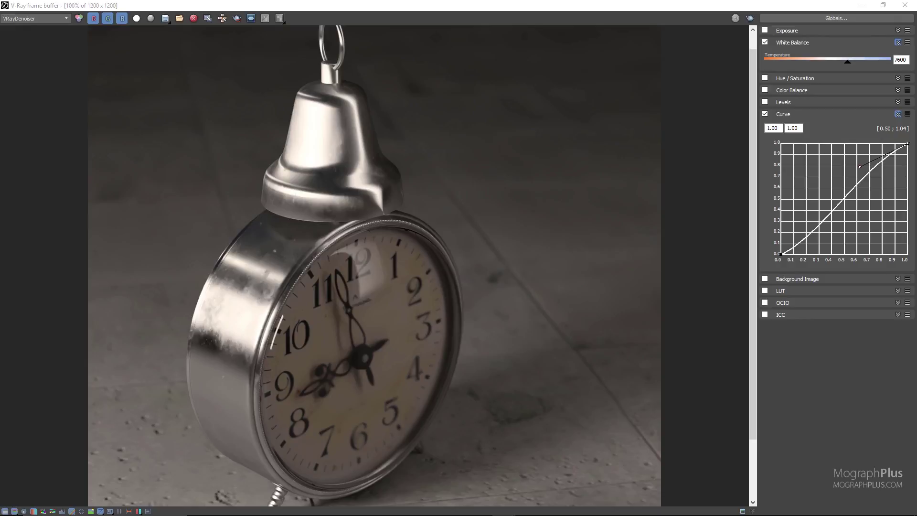